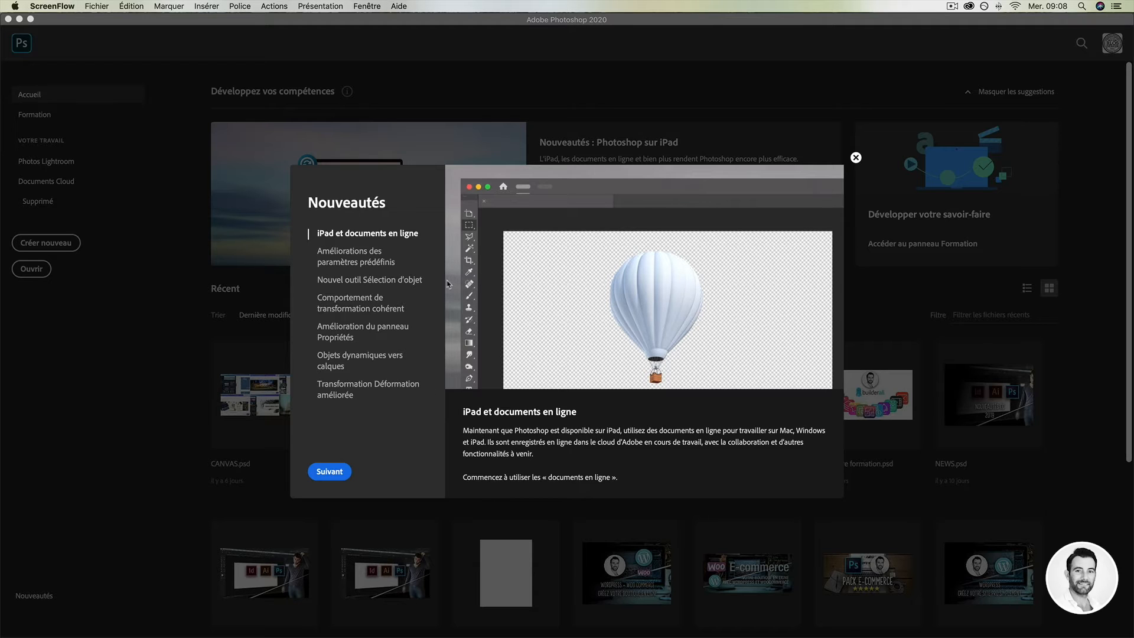
# Browse the What's New entries from predefined settings through the improved Warp transformation, and close the overview.
pyautogui.click(352, 258)
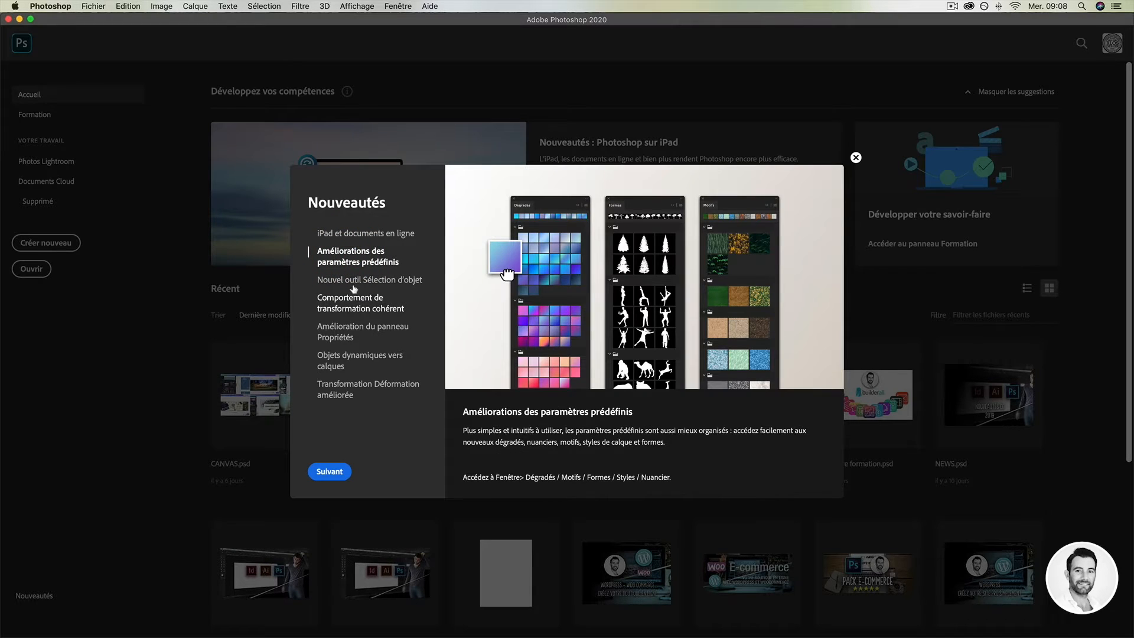
pyautogui.click(354, 282)
pyautogui.click(342, 302)
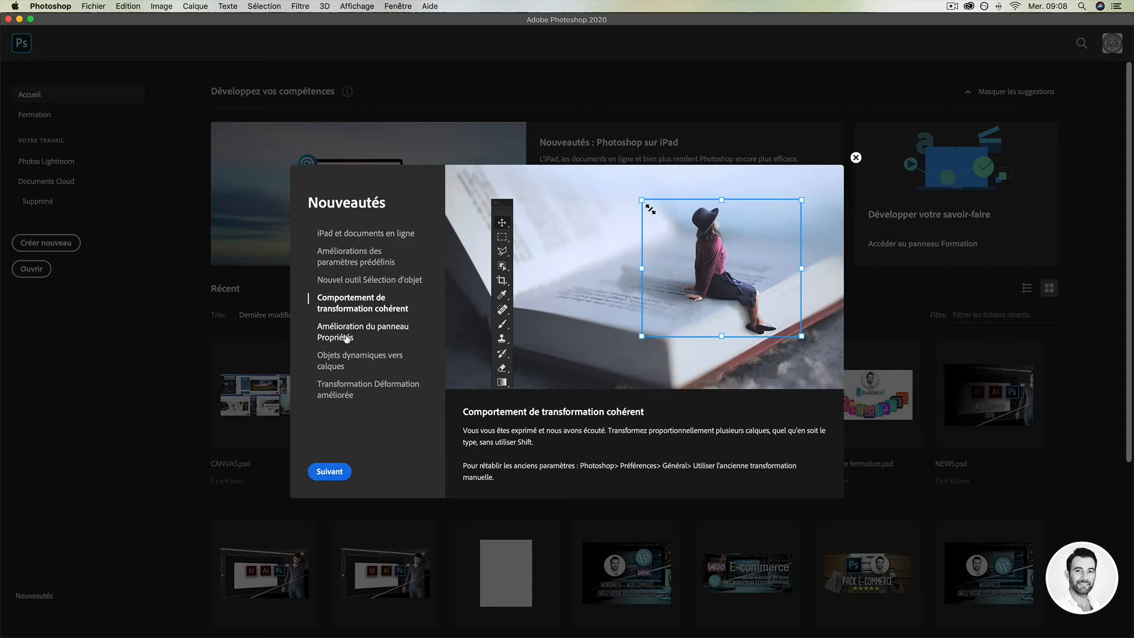
pyautogui.click(346, 338)
pyautogui.click(332, 359)
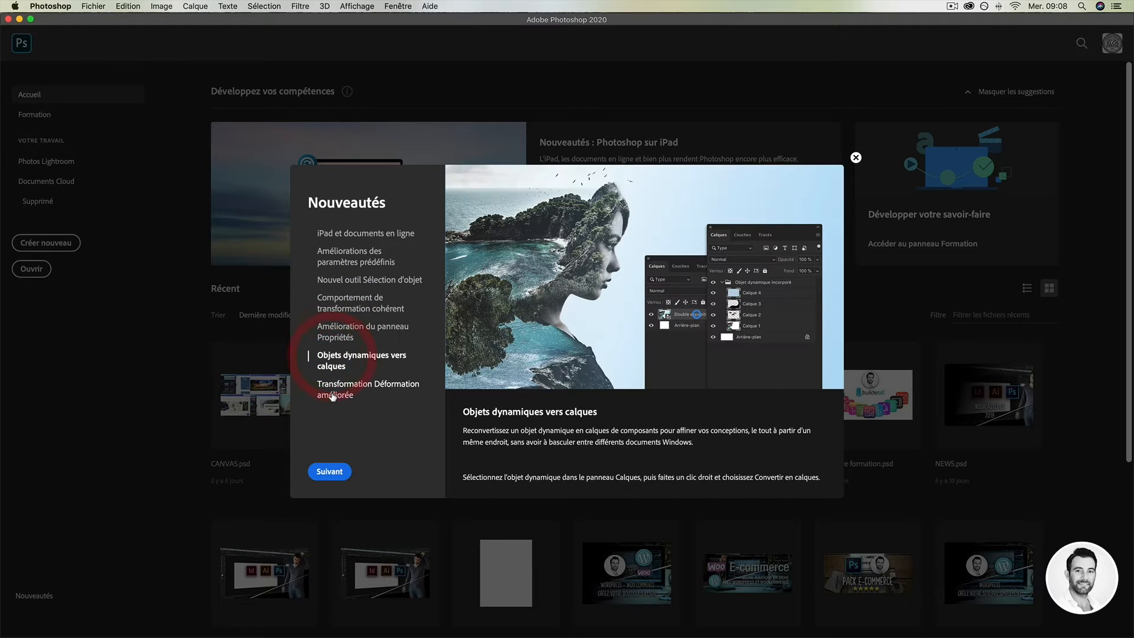
pyautogui.click(332, 395)
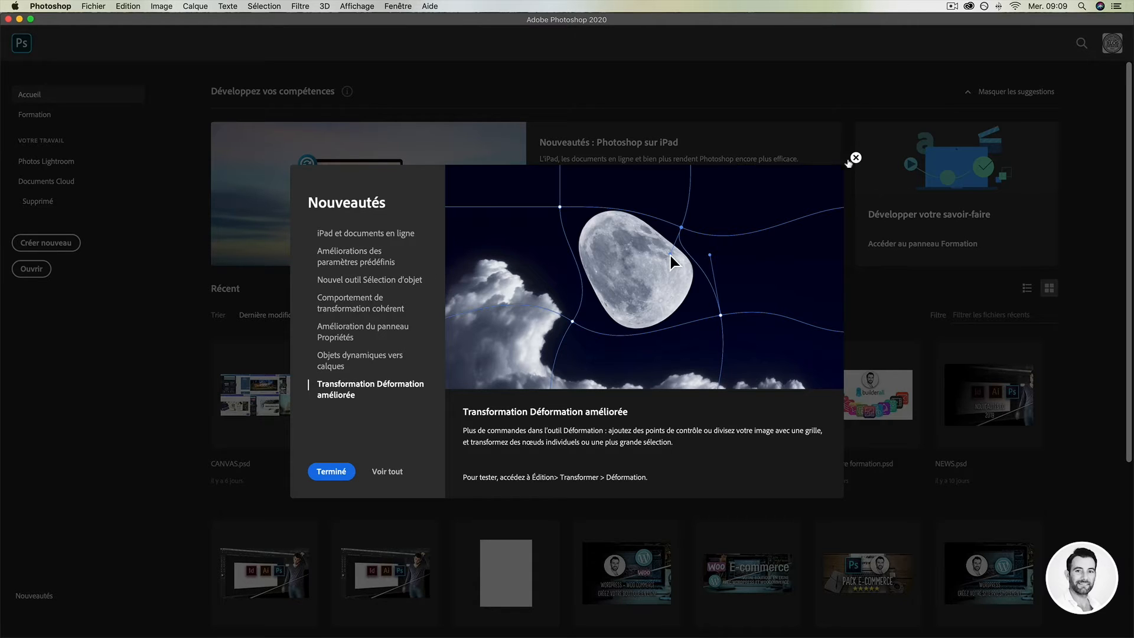
pyautogui.click(855, 158)
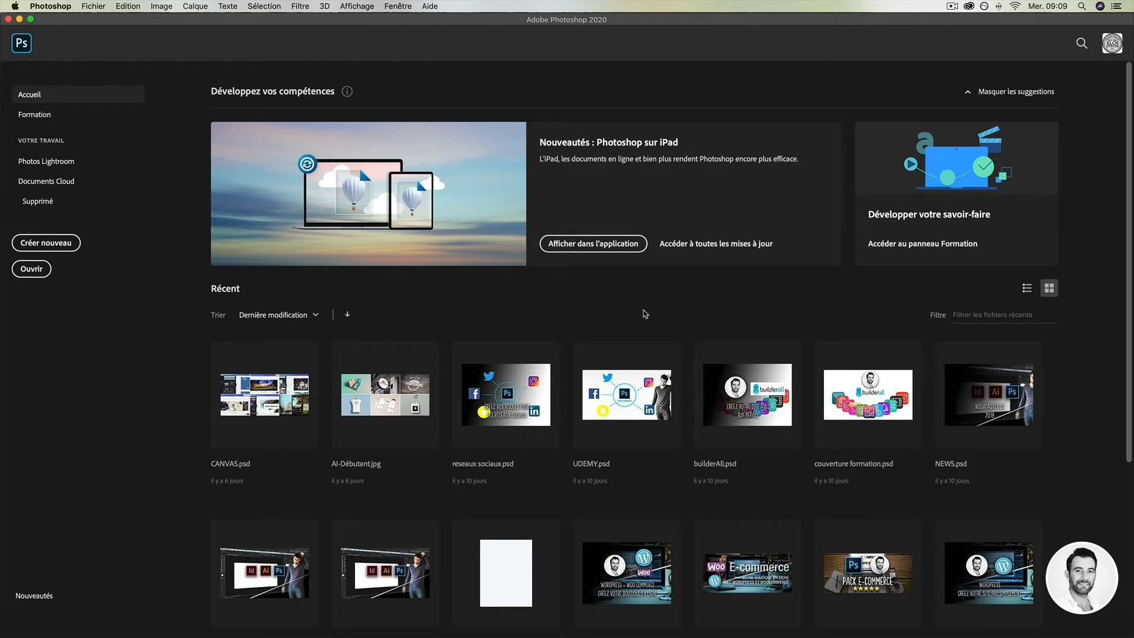
# View the recent files as a list, restore the thumbnail view, and open the cloud documents section.
pyautogui.click(1027, 288)
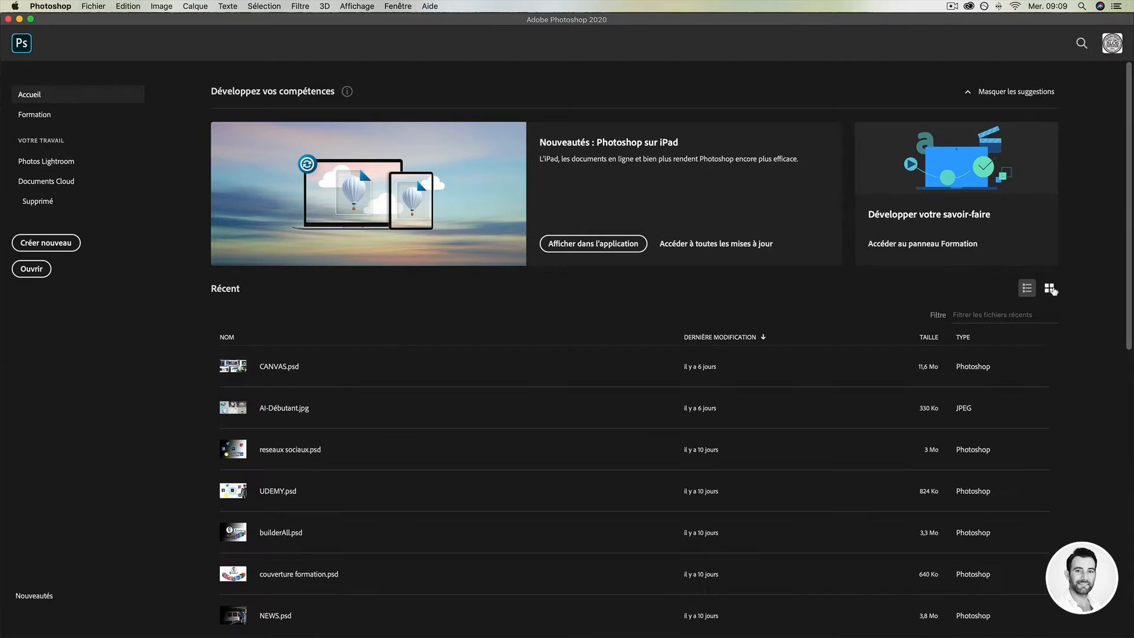
pyautogui.click(1051, 289)
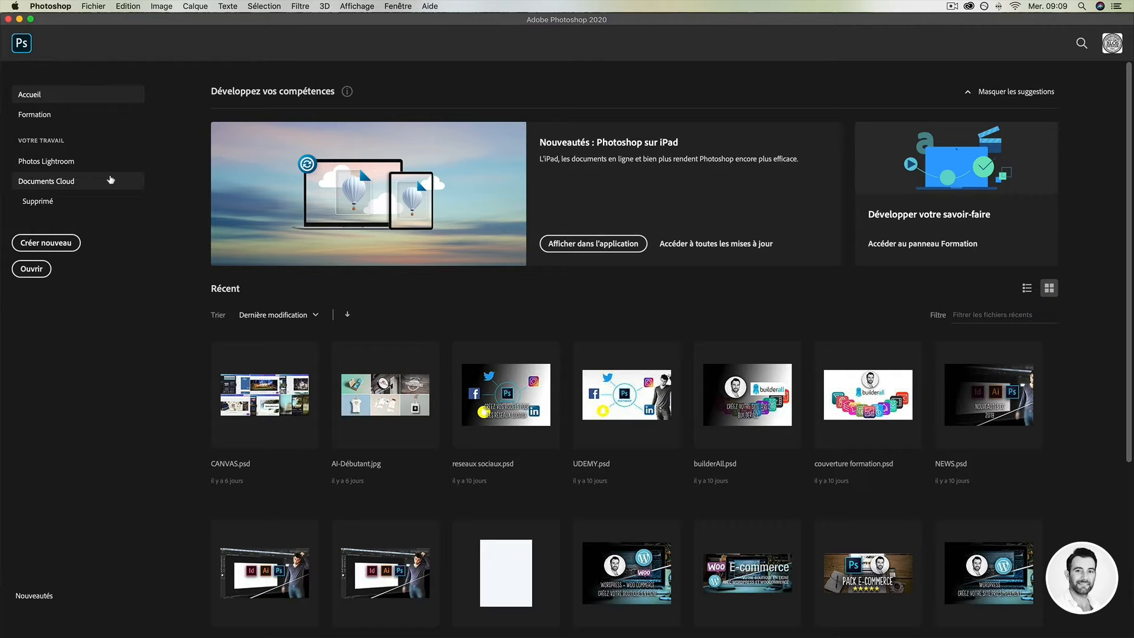
pyautogui.click(45, 185)
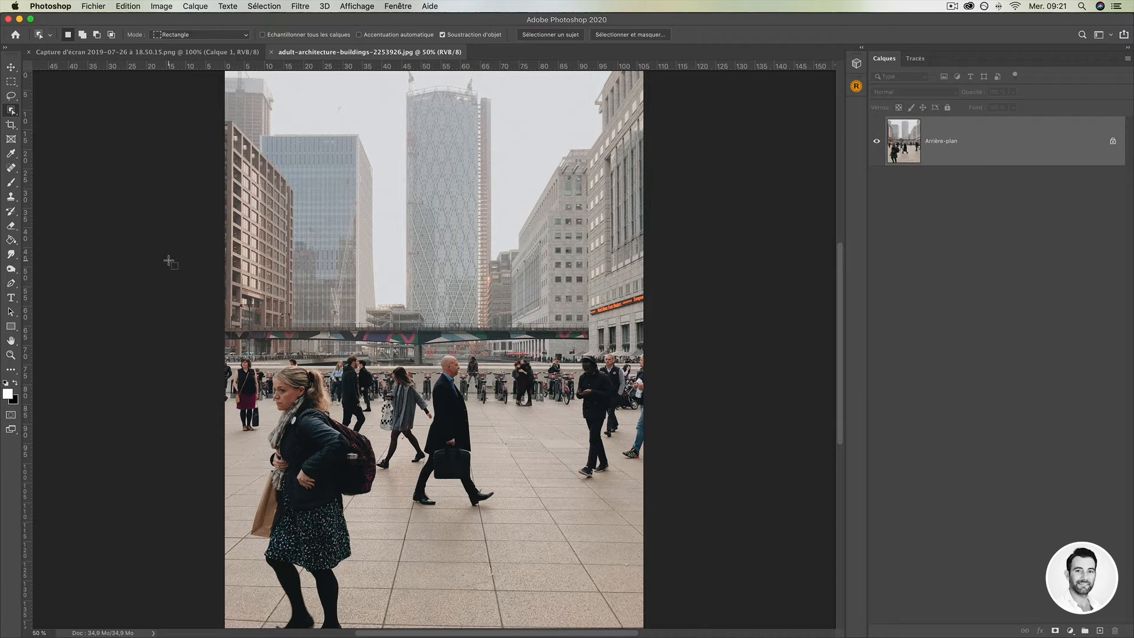
# With the Quick Selection tool active, try Select Subject on the street photo, and deselect.
pyautogui.rightClick(14, 113)
pyautogui.click(43, 119)
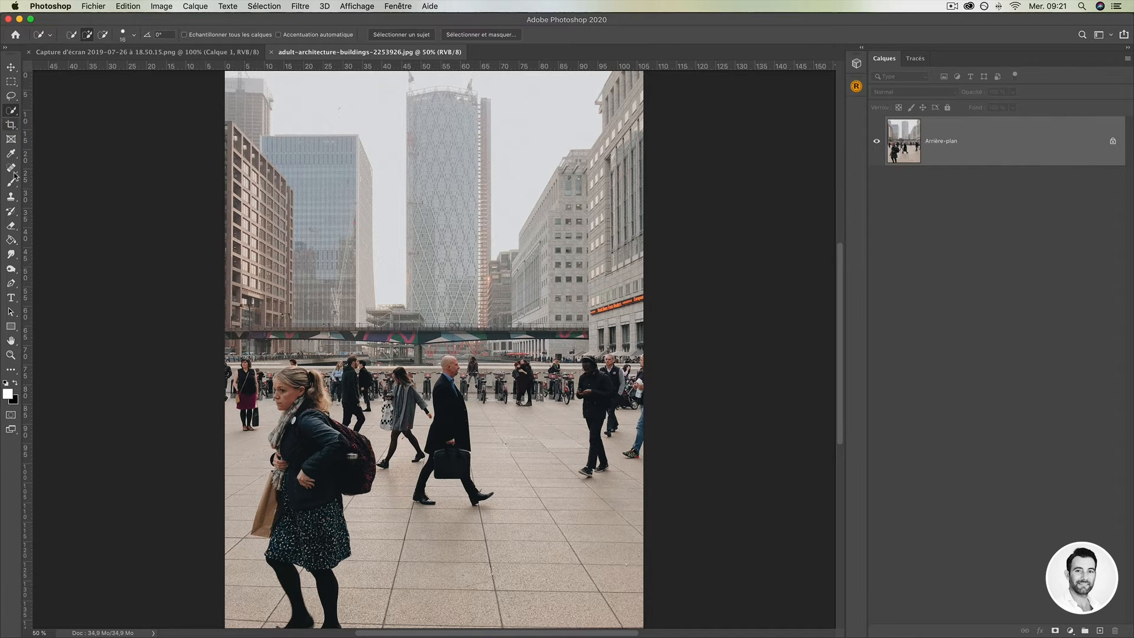
pyautogui.rightClick(11, 112)
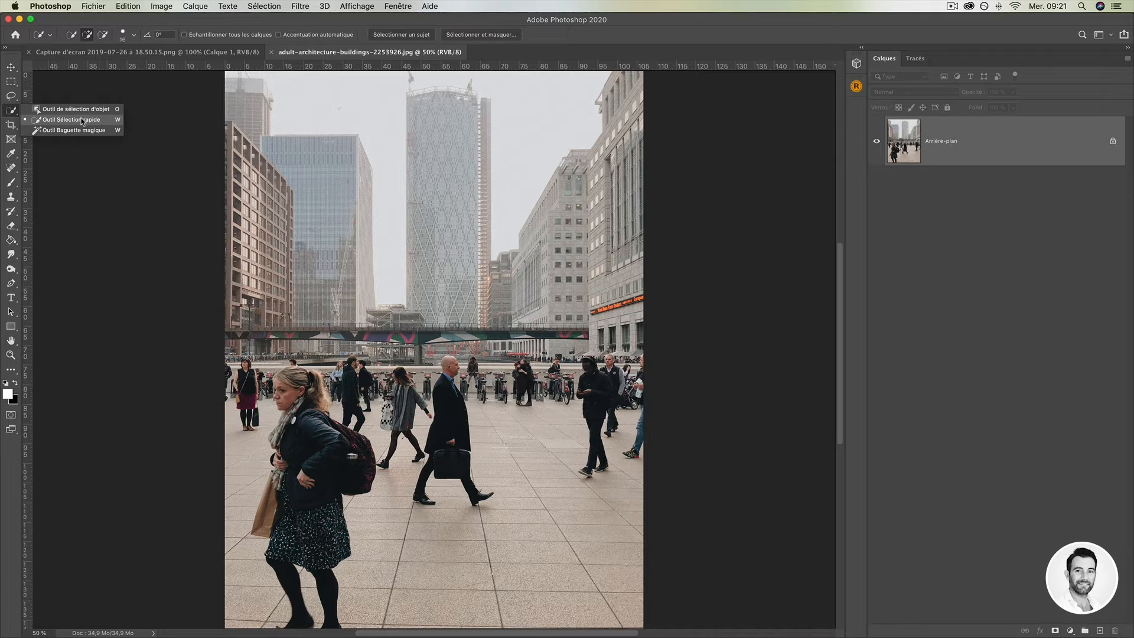
pyautogui.click(67, 123)
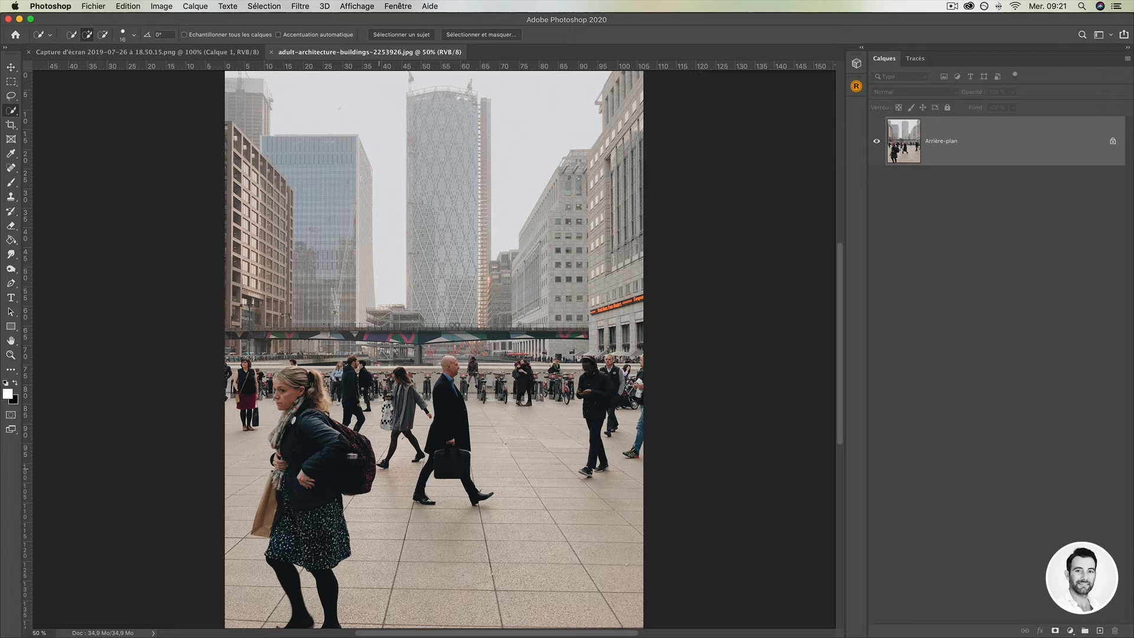
pyautogui.click(396, 36)
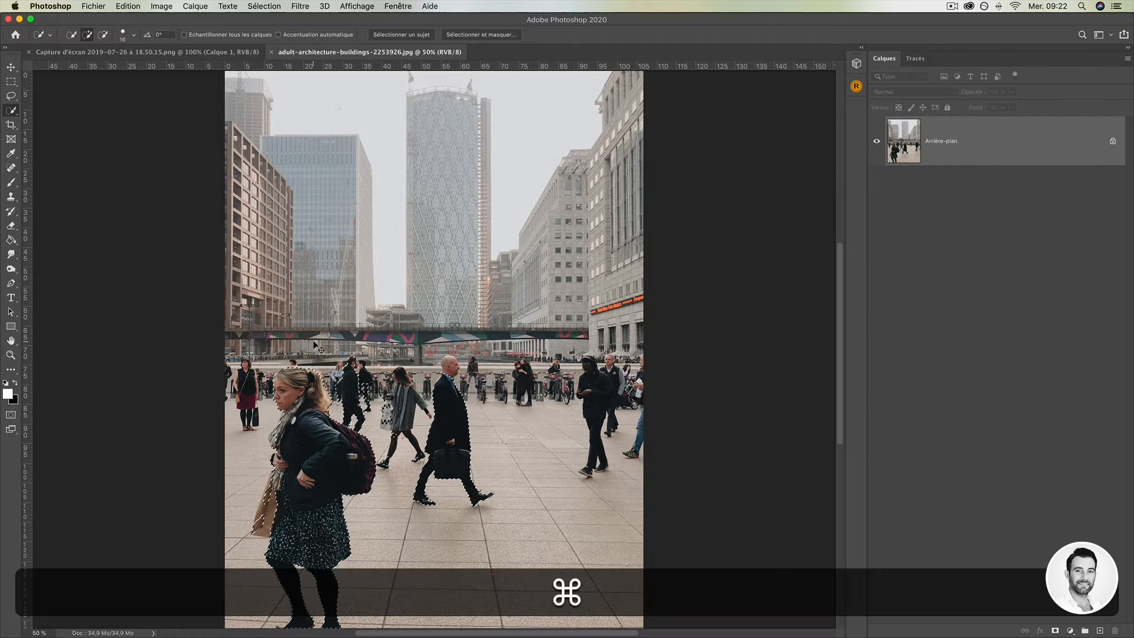
pyautogui.press('super+d')
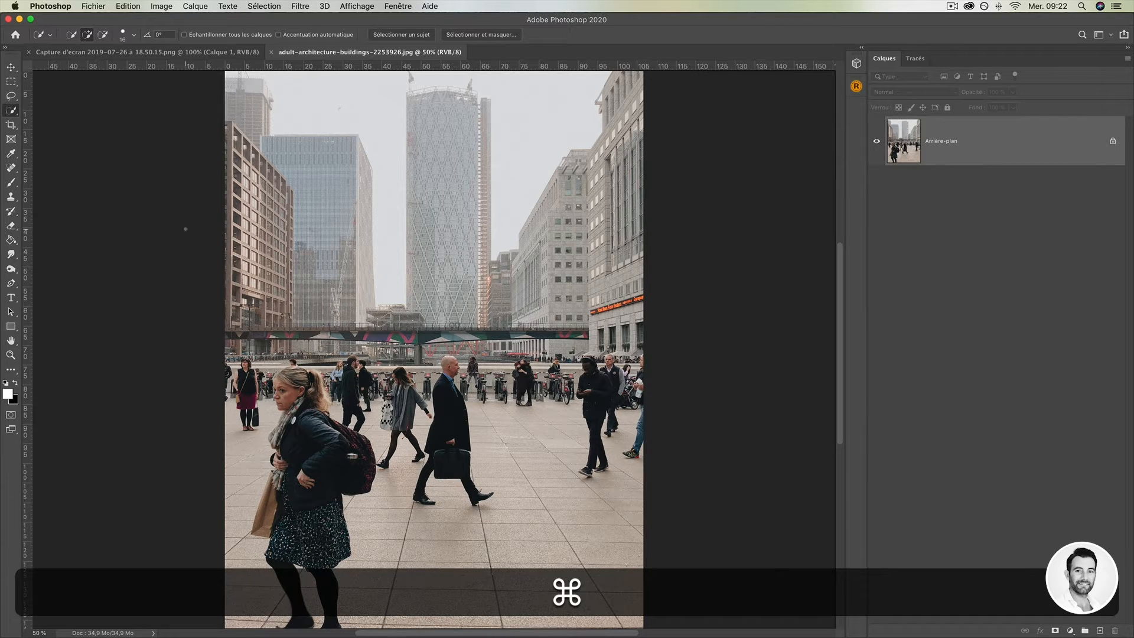
# Select the walking man with the briefcase using the Object Selection tool in Rectangle mode, framing about 25 x 45.5 cm.
pyautogui.click(10, 111)
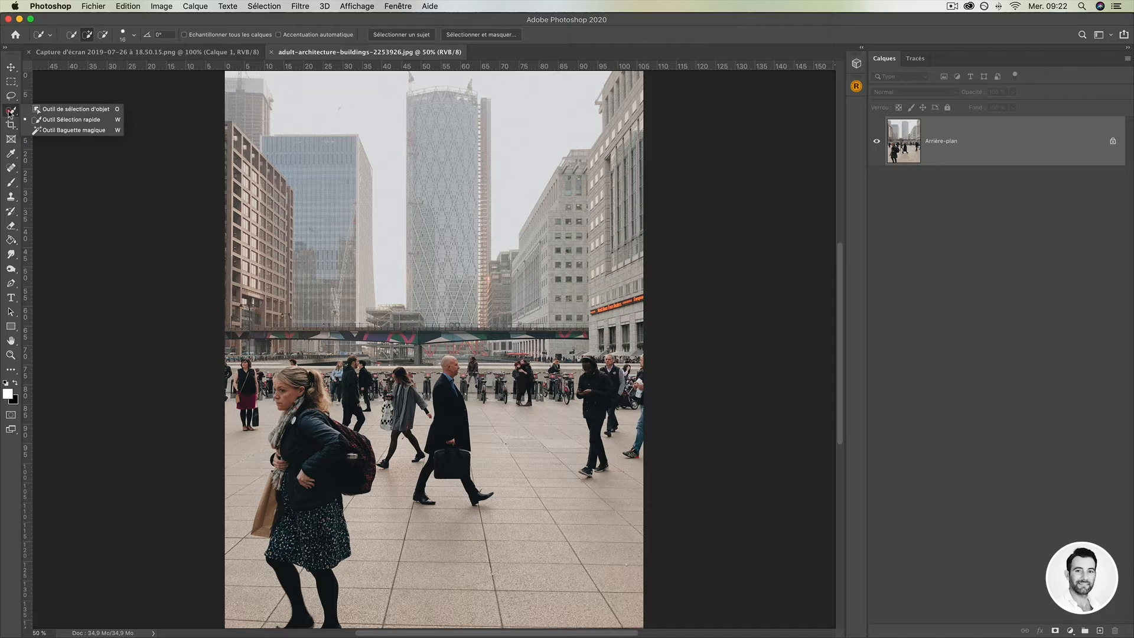
pyautogui.click(51, 110)
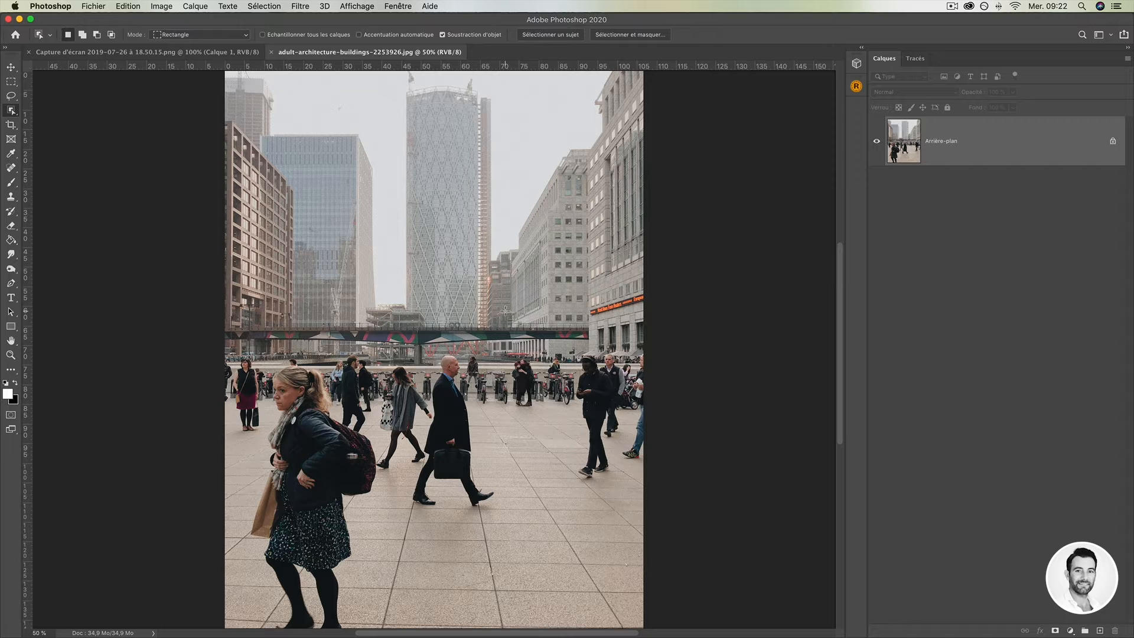
pyautogui.click(162, 36)
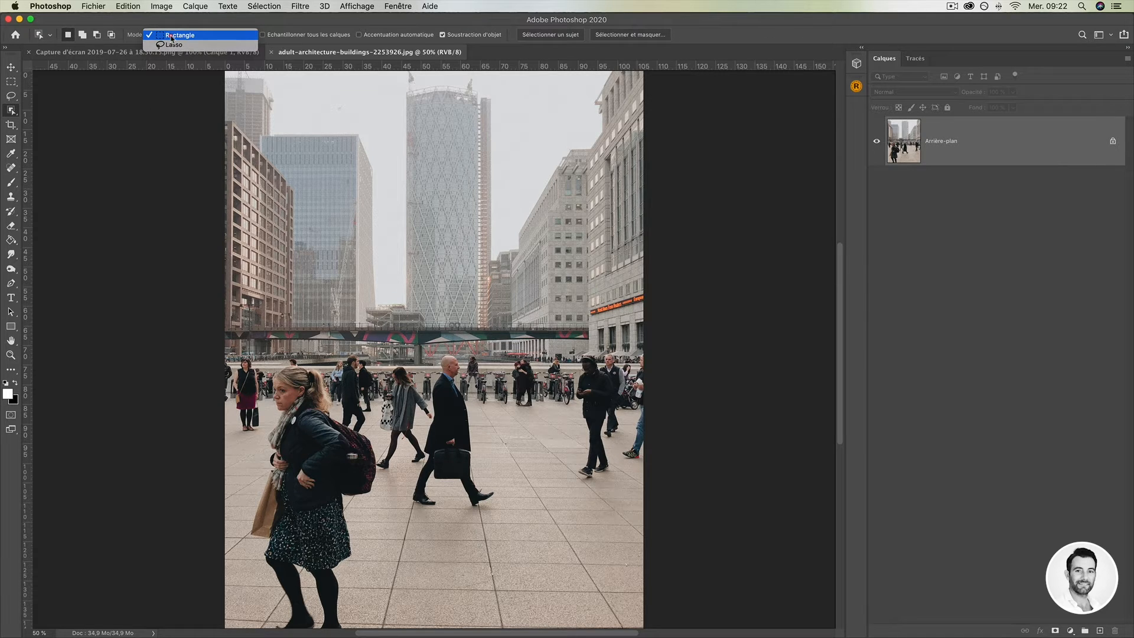
pyautogui.click(172, 36)
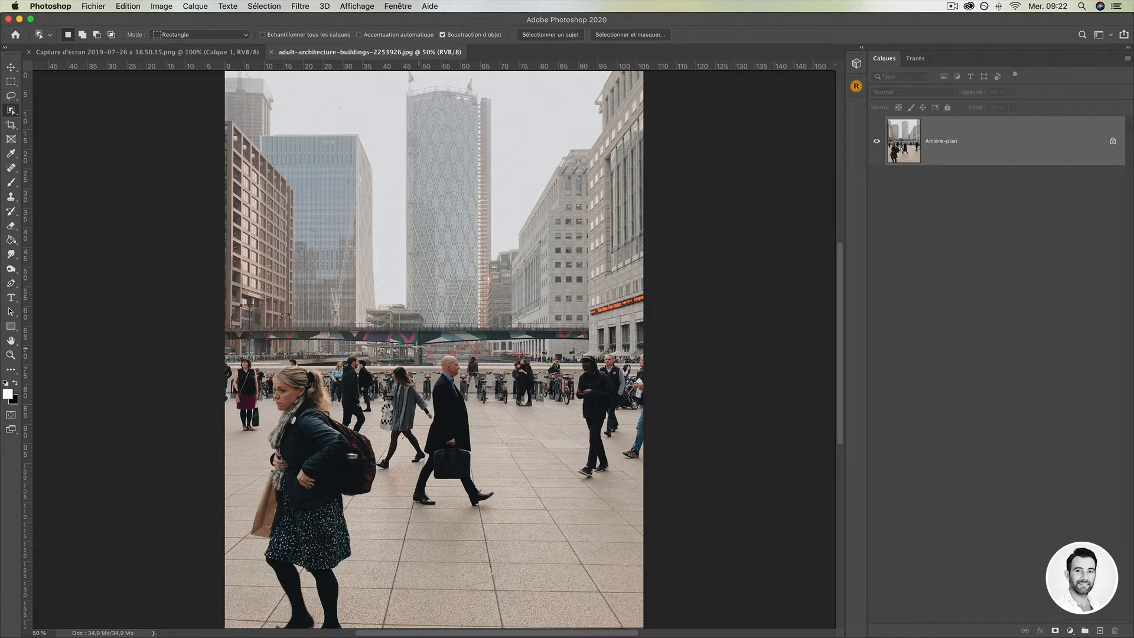
pyautogui.moveTo(405, 342); pyautogui.dragTo(502, 521)
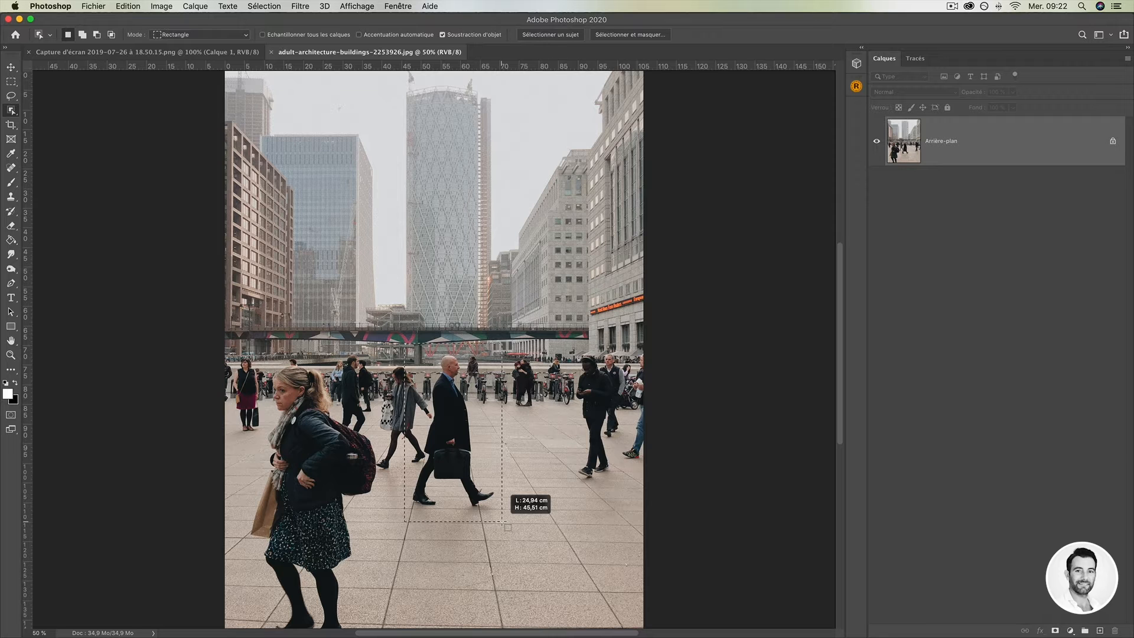
pyautogui.moveTo(501, 521); pyautogui.dragTo(501, 522)
# Unlock the background layer, try adding a layer mask from the man's selection, and undo the mask.
pyautogui.scroll(-1, 158, 409)
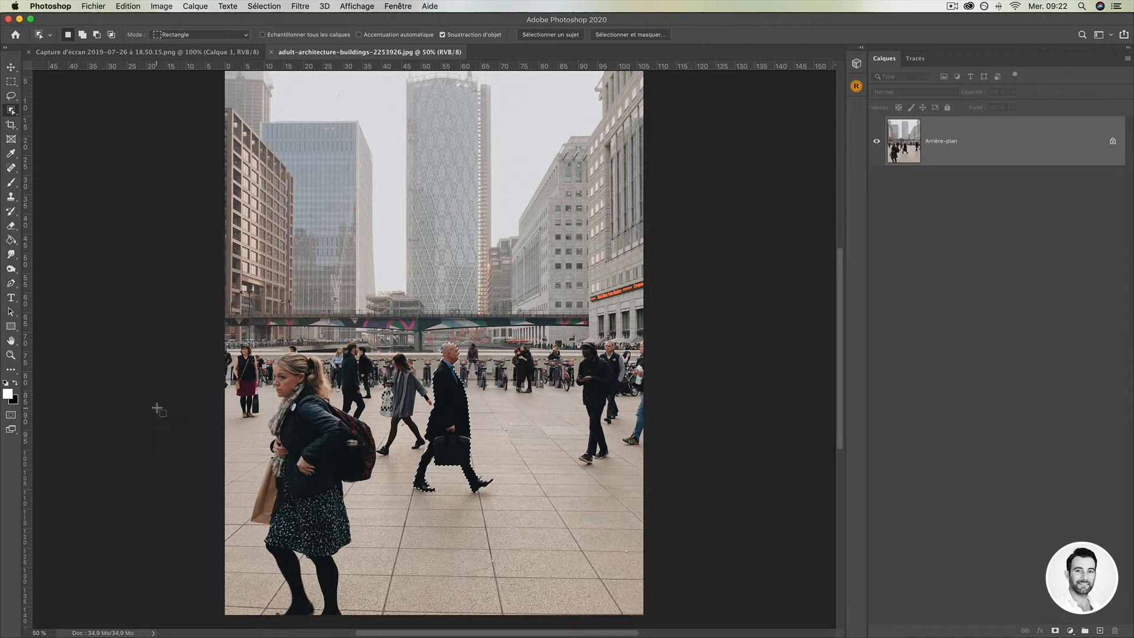
pyautogui.click(11, 355)
pyautogui.click(461, 437)
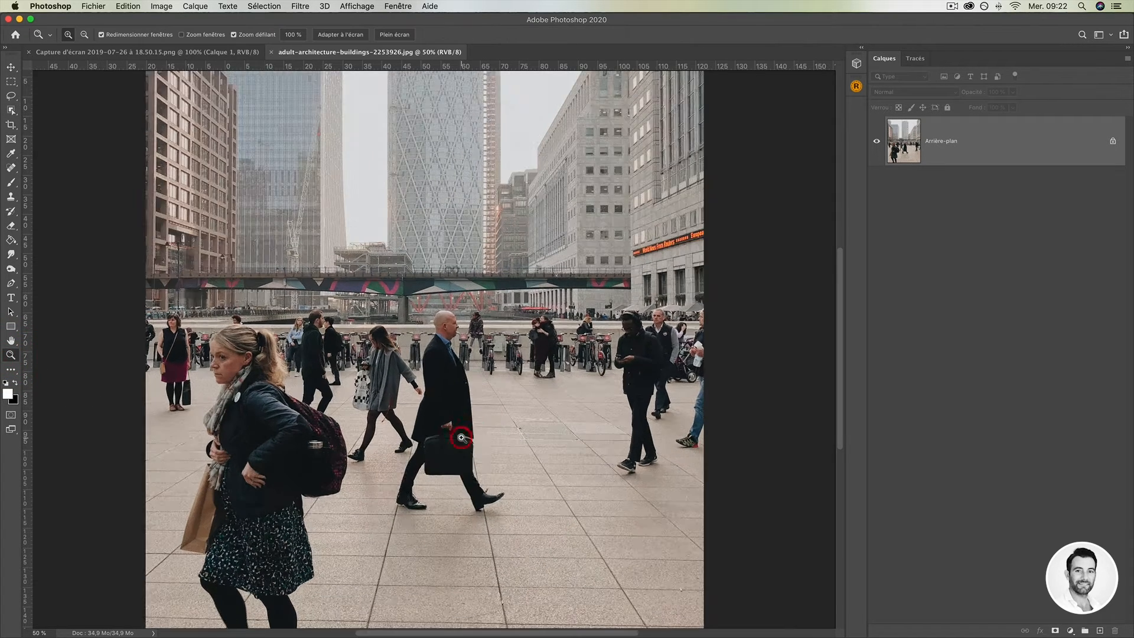
pyautogui.click(461, 437)
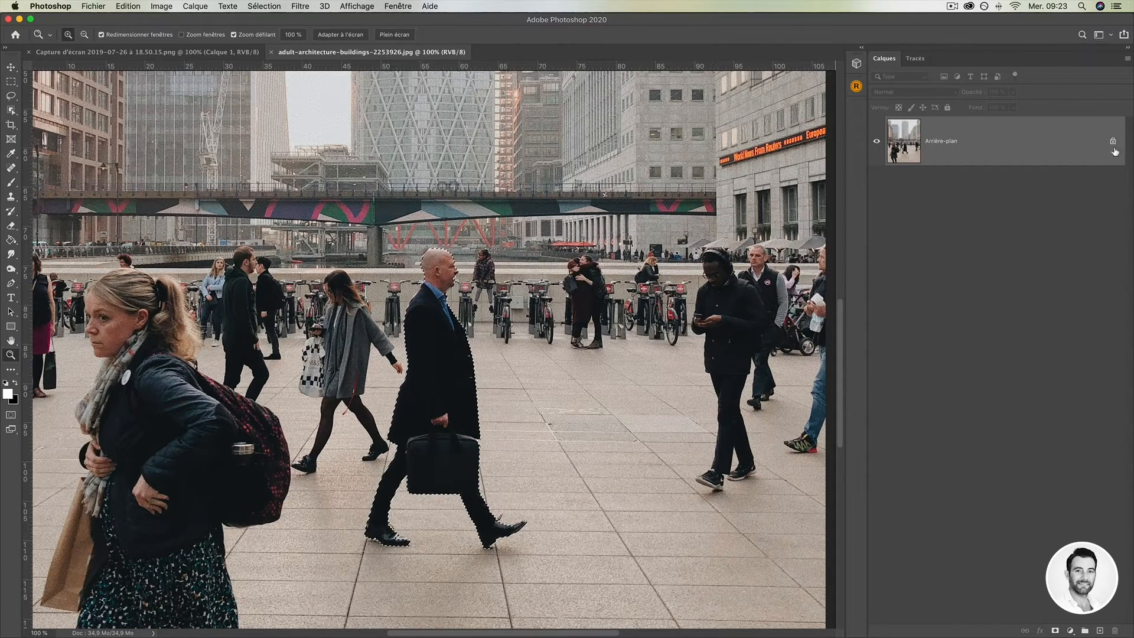
pyautogui.click(1113, 142)
pyautogui.click(1056, 631)
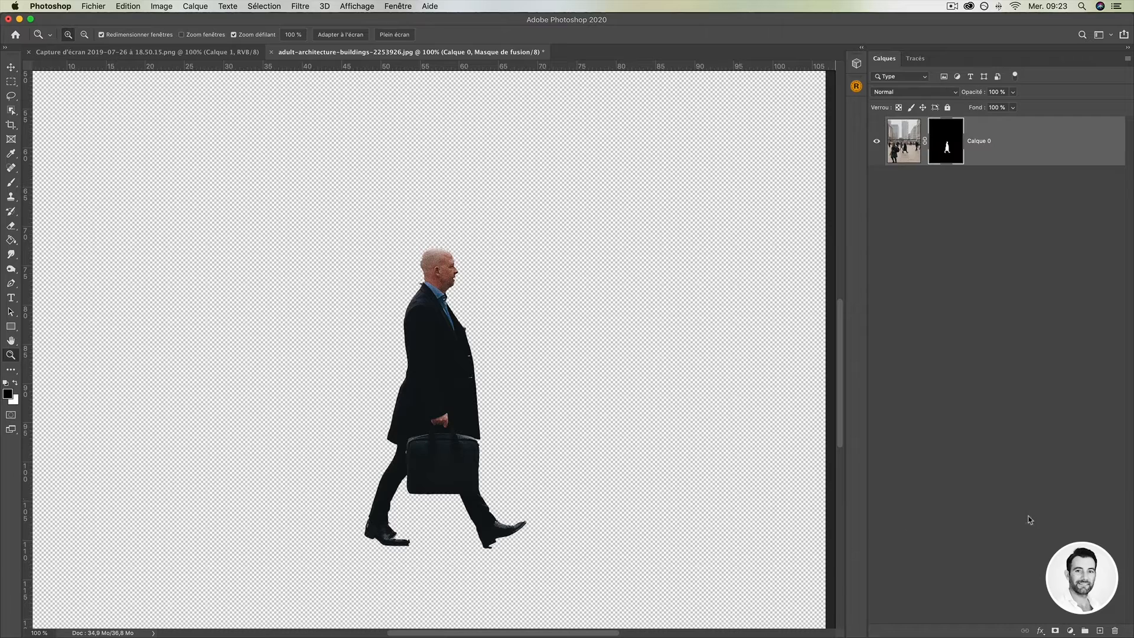
pyautogui.press('super+z')
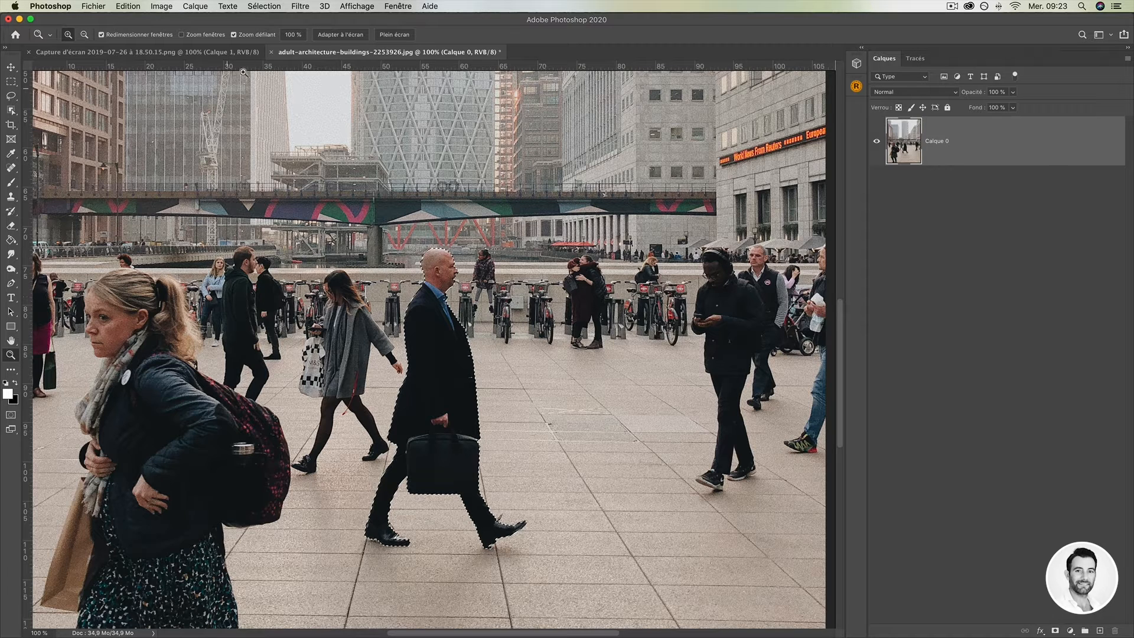
# Deselect the man and select the walking woman in the grey coat with the Object Selection tool.
pyautogui.click(11, 110)
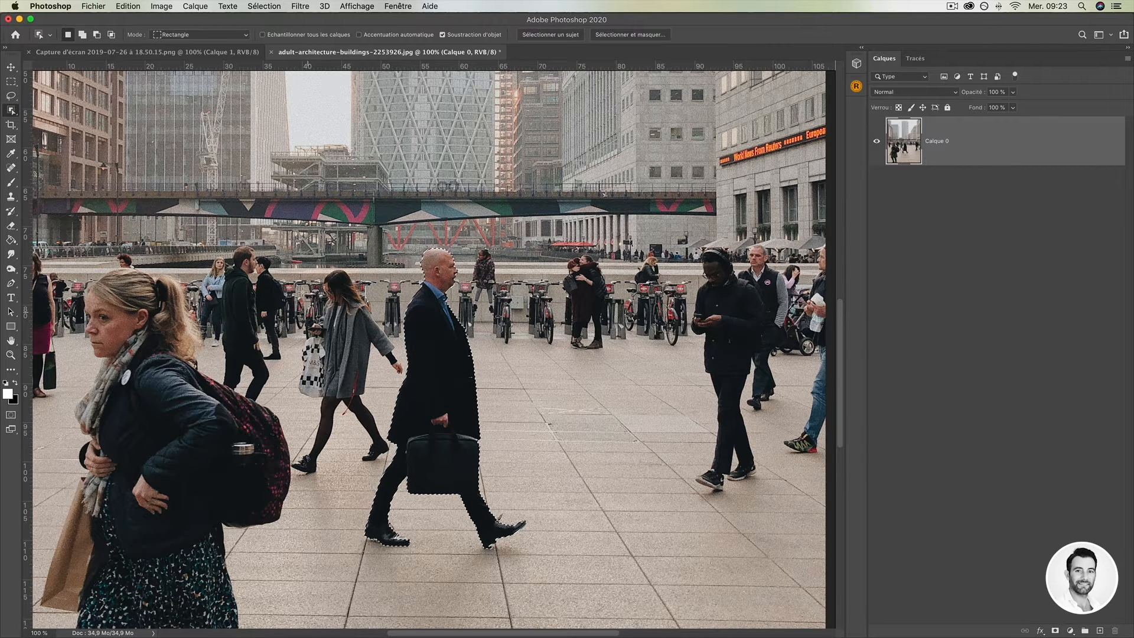
pyautogui.press('super+d')
pyautogui.moveTo(287, 265); pyautogui.dragTo(395, 489)
# Use the Object Selection tool to select the embracing couple in front of the bicycles.
pyautogui.hscroll(3, 680, 363)
pyautogui.press('z')
pyautogui.click(680, 363)
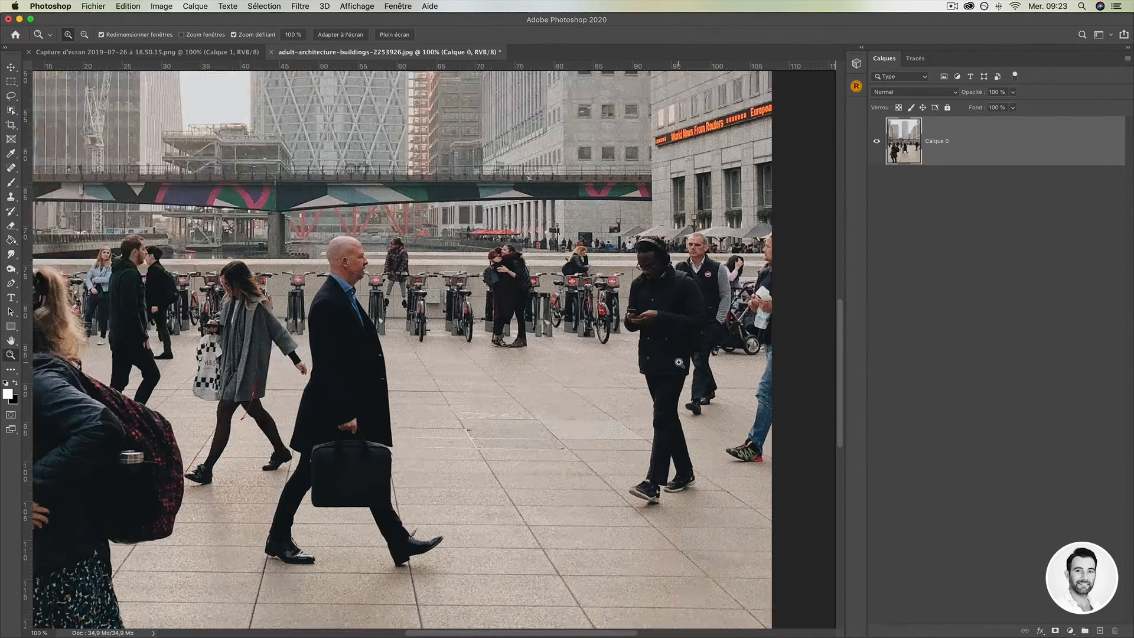
pyautogui.click(679, 363)
pyautogui.click(653, 366)
pyautogui.keyDown('alt'); pyautogui.click(653, 366); pyautogui.keyUp('alt')
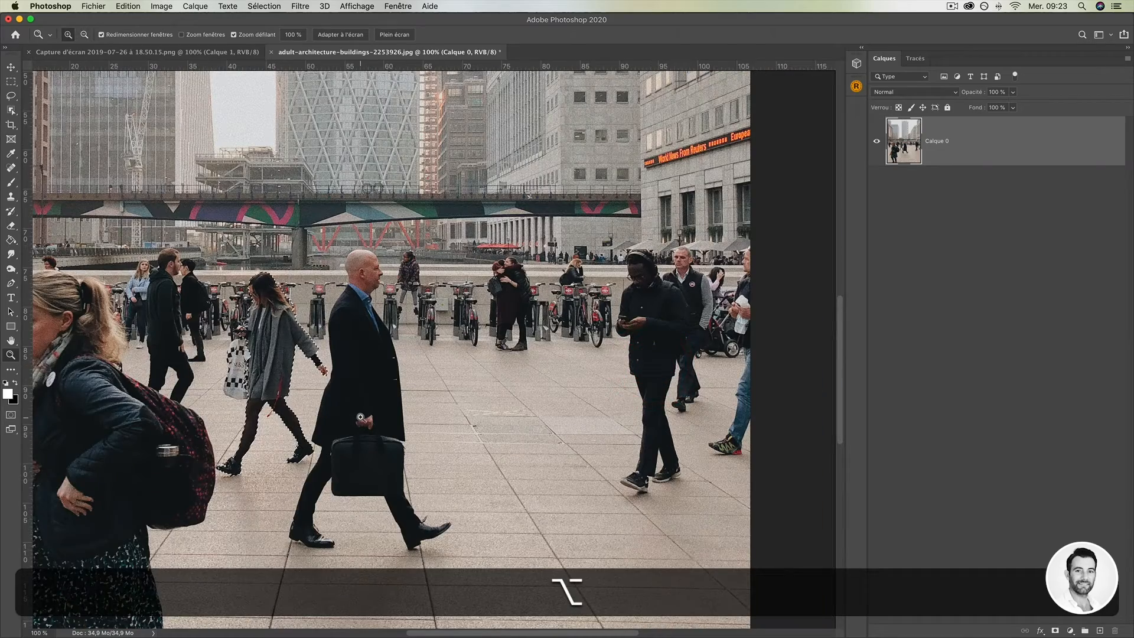
pyautogui.keyDown('alt'); pyautogui.click(361, 417); pyautogui.keyUp('alt')
pyautogui.press('super+r')
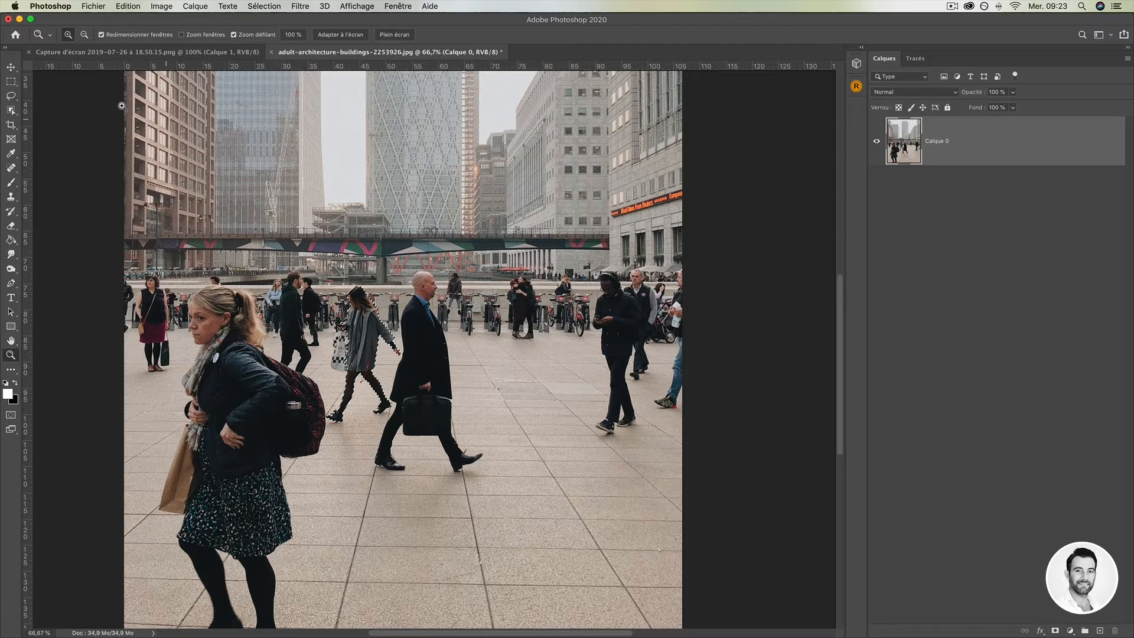
pyautogui.click(11, 110)
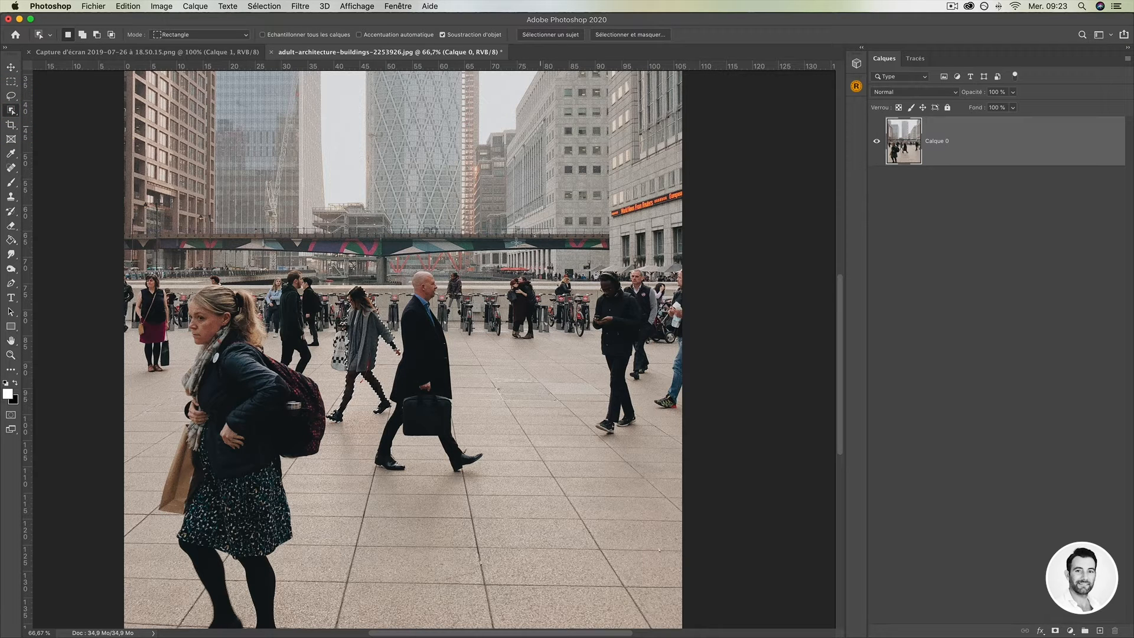
pyautogui.moveTo(506, 279); pyautogui.dragTo(552, 346)
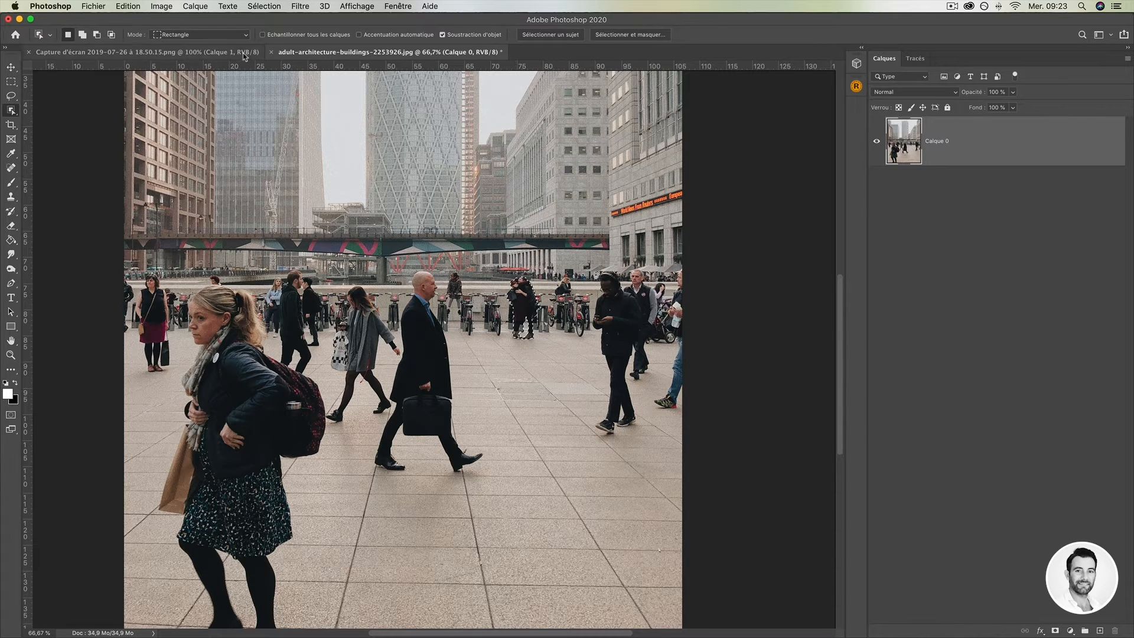
# Try Object Selection in Lasso mode around the man with the briefcase and the man looking at his phone, and deselect.
pyautogui.click(193, 35)
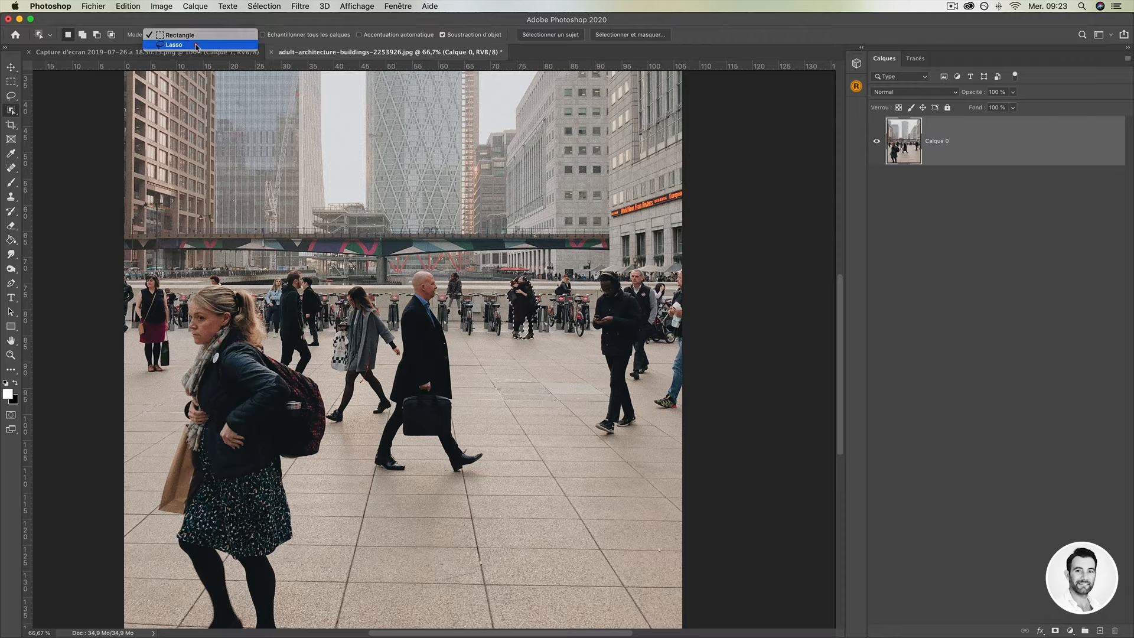
pyautogui.click(192, 46)
pyautogui.moveTo(401, 299)
pyautogui.mouseDown()
pyautogui.moveTo(376, 462)
pyautogui.moveTo(378, 487)
pyautogui.mouseUp()
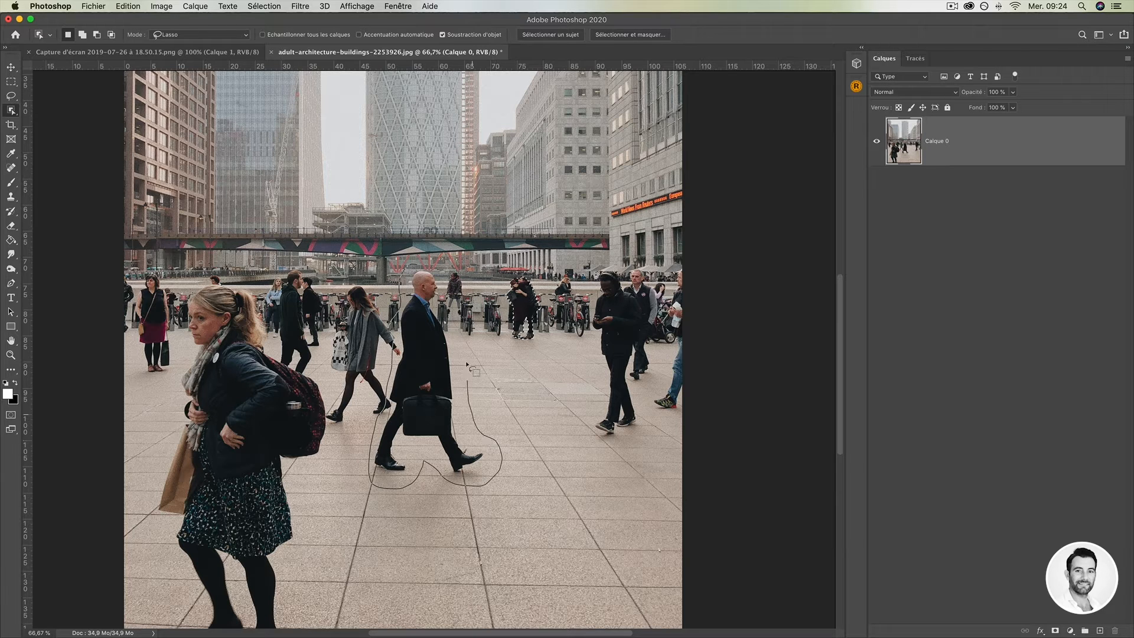
pyautogui.moveTo(428, 262); pyautogui.dragTo(422, 258)
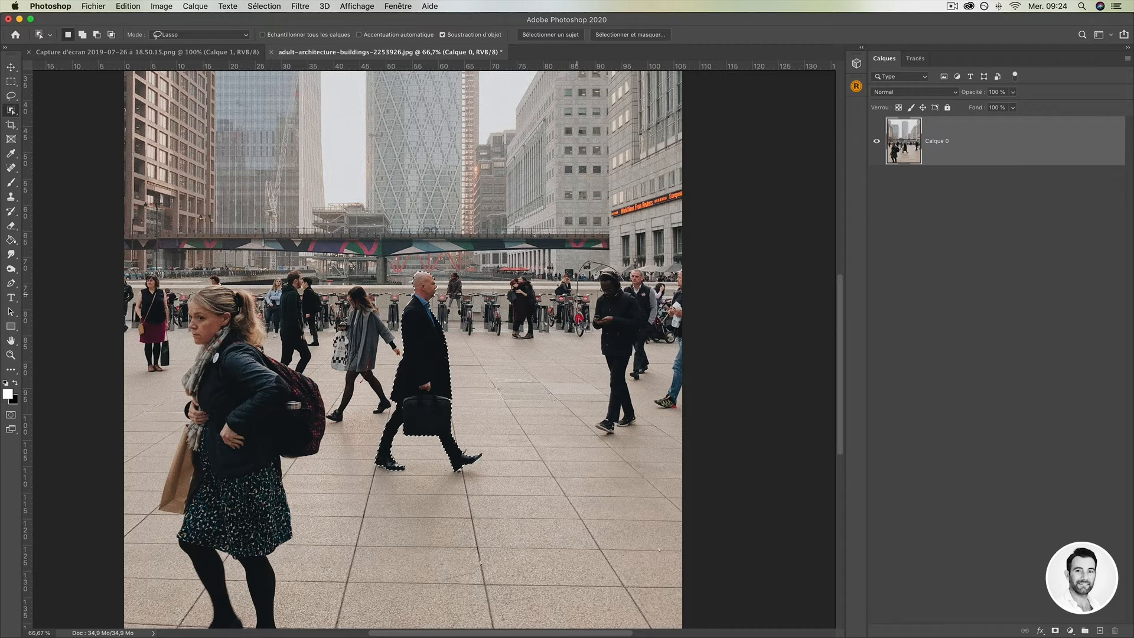
pyautogui.moveTo(584, 325)
pyautogui.mouseDown()
pyautogui.moveTo(587, 426)
pyautogui.moveTo(616, 442)
pyautogui.moveTo(647, 436)
pyautogui.moveTo(631, 350)
pyautogui.moveTo(646, 327)
pyautogui.moveTo(642, 296)
pyautogui.moveTo(650, 329)
pyautogui.mouseUp()
pyautogui.press('super+d')
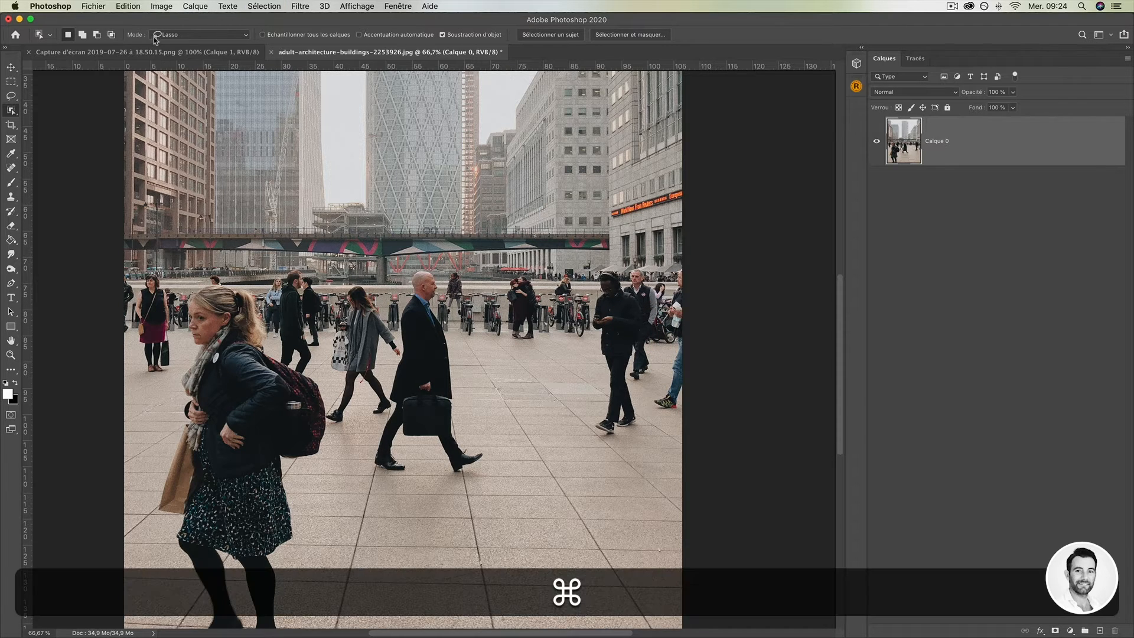
# Select the man looking at his phone with Object Selection in Rectangle mode, and open Select and Mask.
pyautogui.click(158, 35)
pyautogui.click(167, 27)
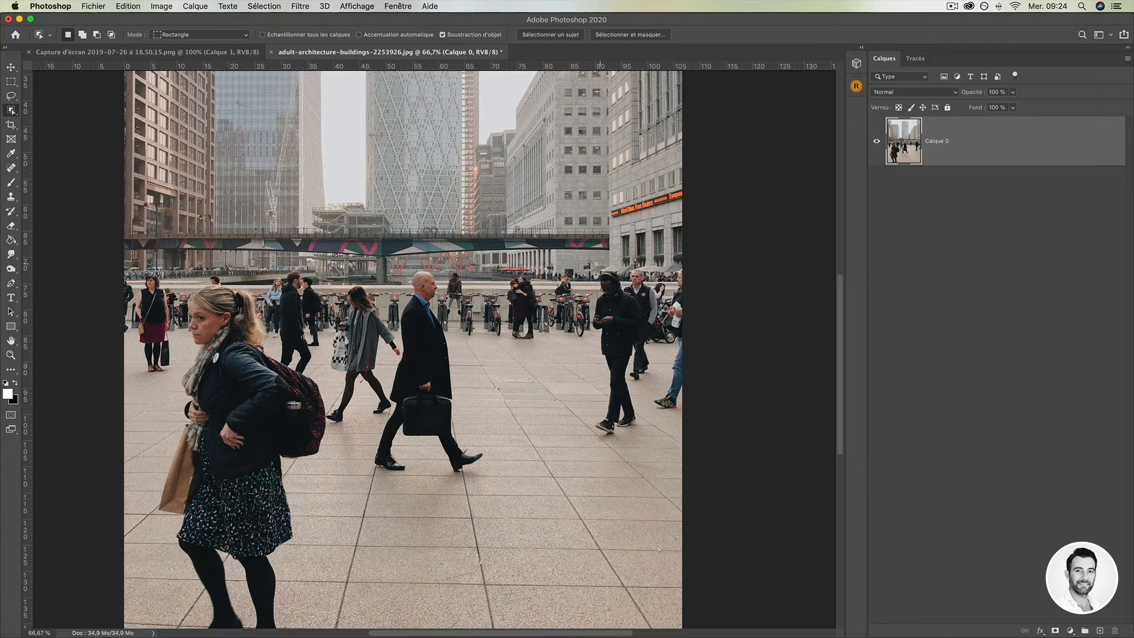
pyautogui.moveTo(585, 263); pyautogui.dragTo(649, 451)
pyautogui.click(627, 35)
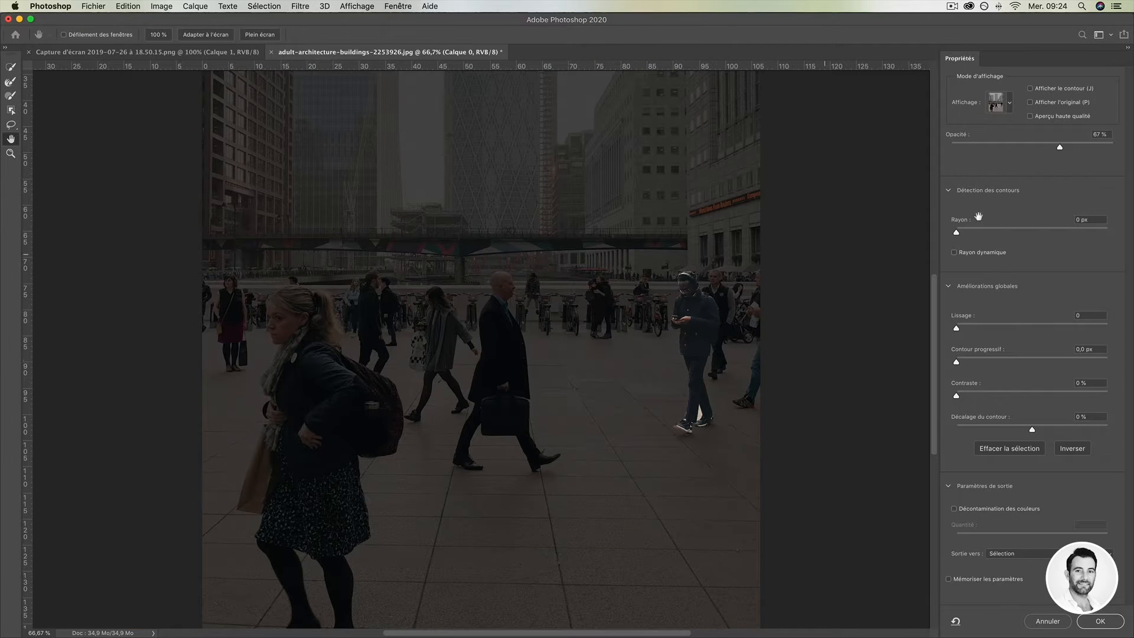
# Preview the phone-holding man's selection in Incrustation view, and leave Select and Mask without applying changes.
pyautogui.click(1009, 105)
pyautogui.click(963, 171)
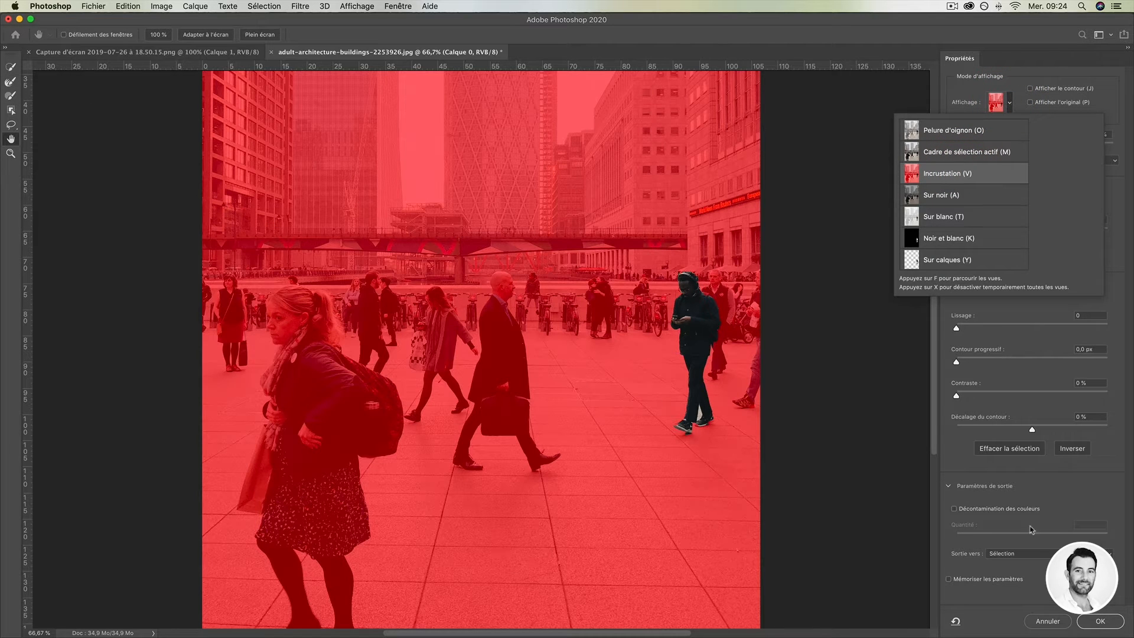
pyautogui.click(1054, 625)
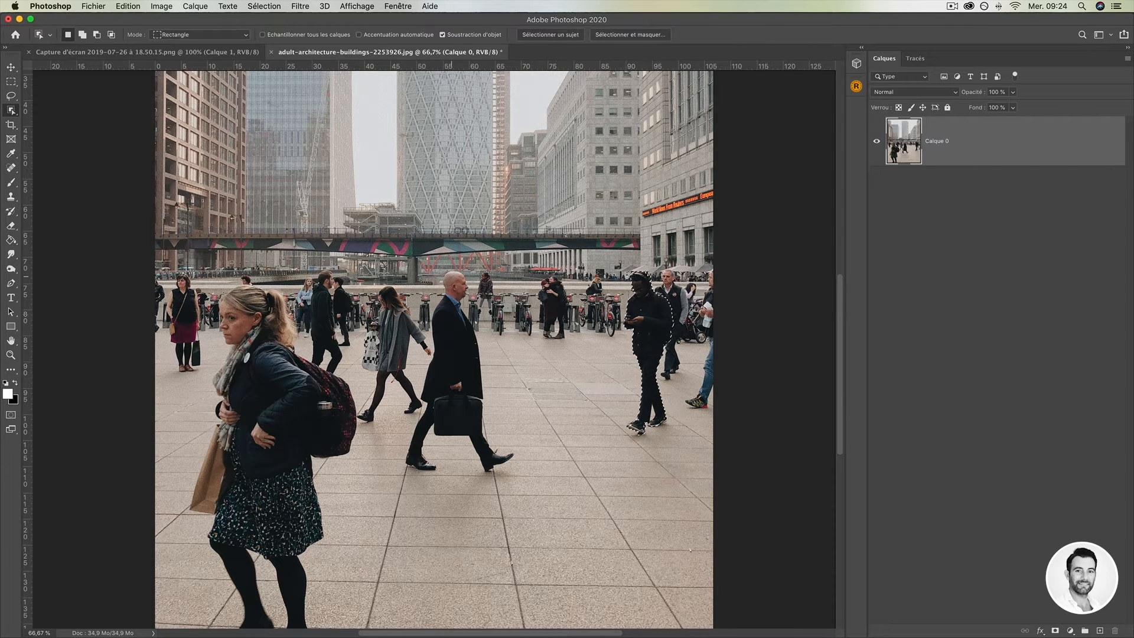
# Add the man with the briefcase and the embracing couple to the existing selection with the Object Selection tool in Rectangle mode.
pyautogui.moveTo(391, 288); pyautogui.dragTo(542, 511)
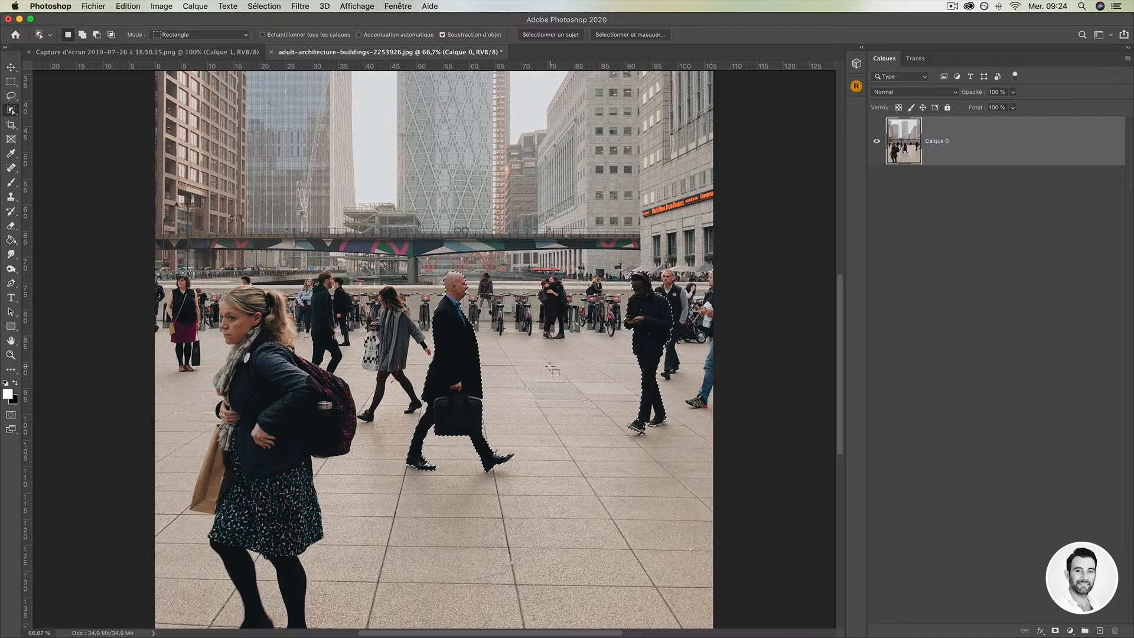
pyautogui.press('shift')
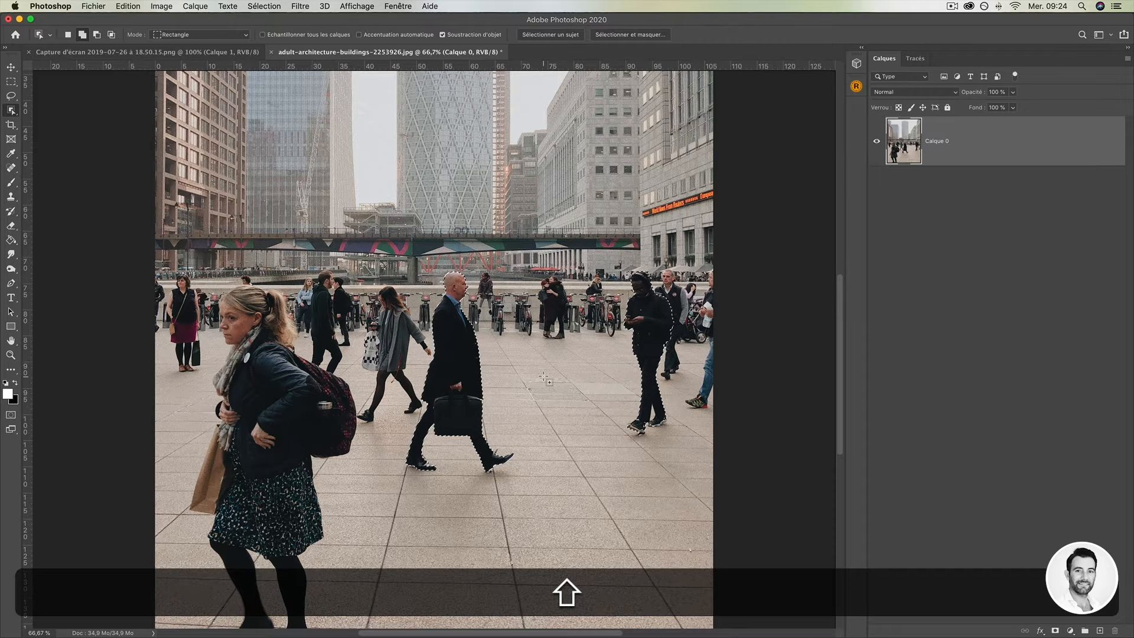
pyautogui.press('alt')
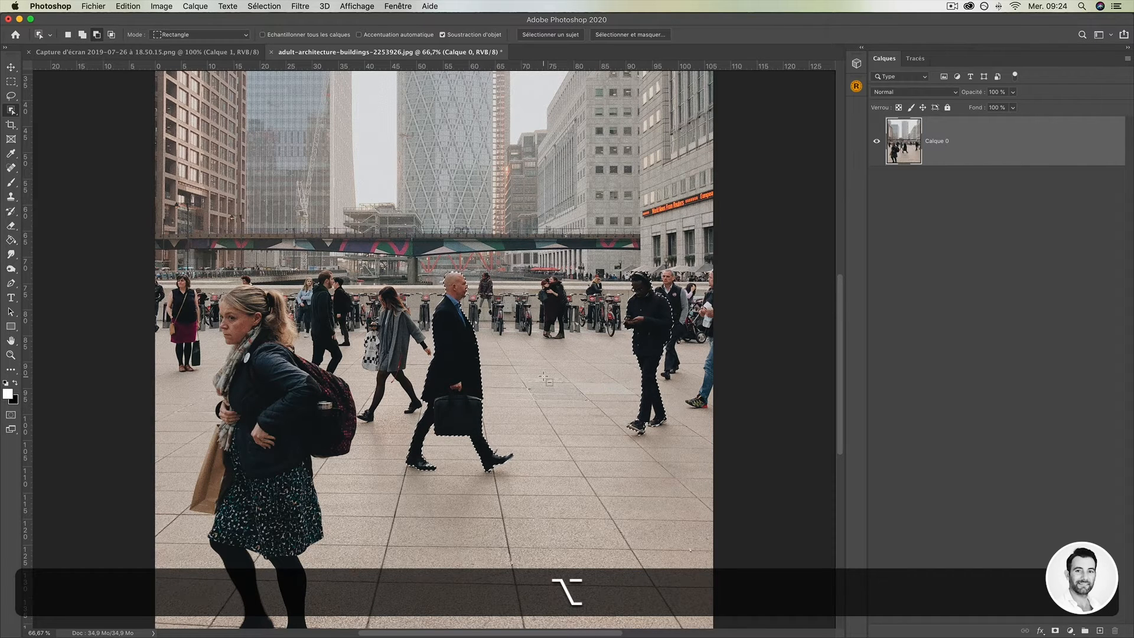
pyautogui.press('shift')
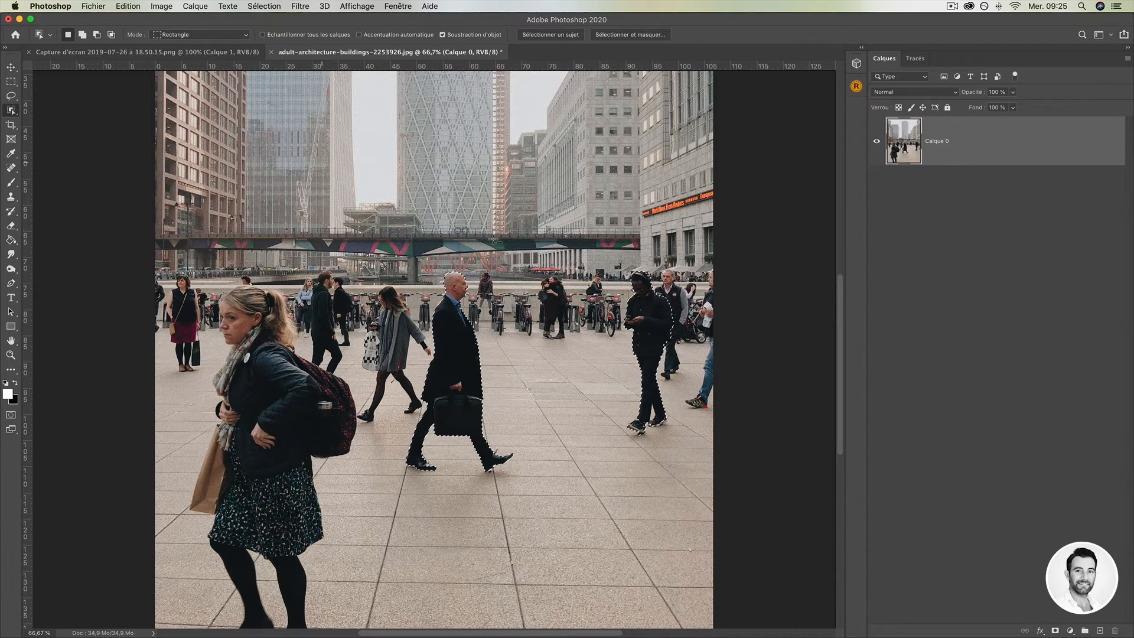
pyautogui.press('shift')
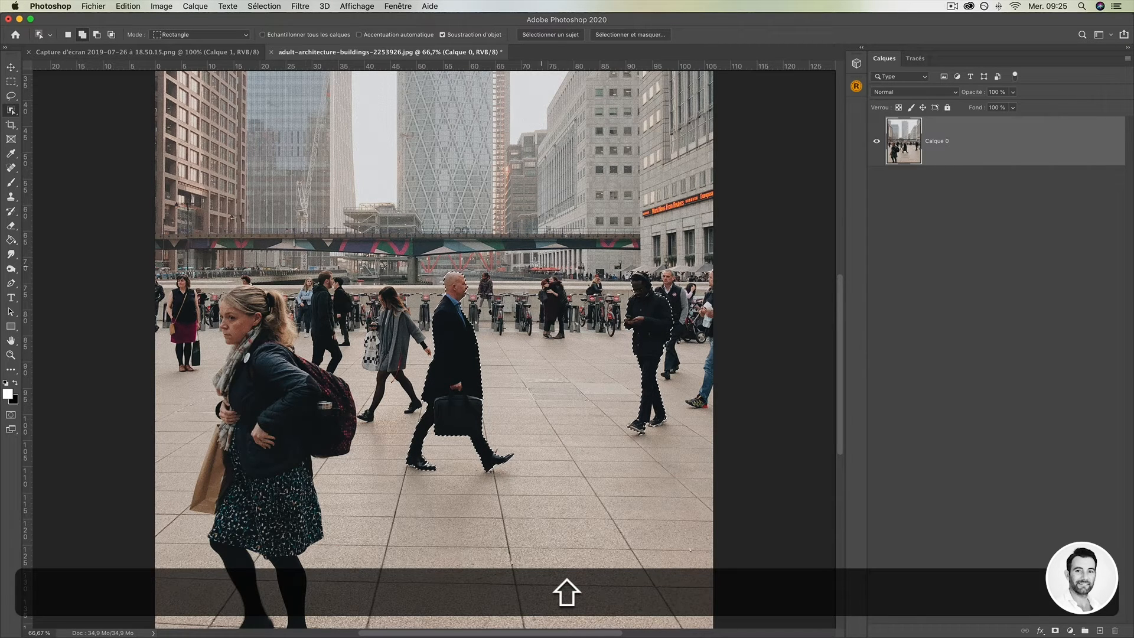
pyautogui.moveTo(536, 262); pyautogui.dragTo(583, 350)
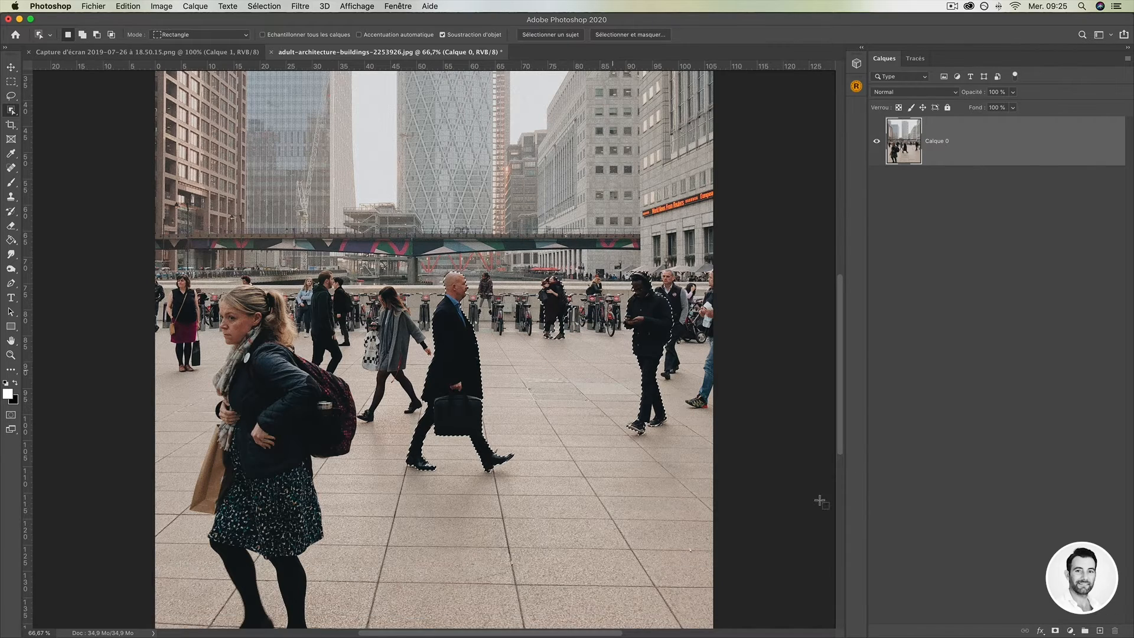
# Try masking Calque 0 to the selected people, undo the added masks, and return to the Object Selection tool.
pyautogui.click(1056, 631)
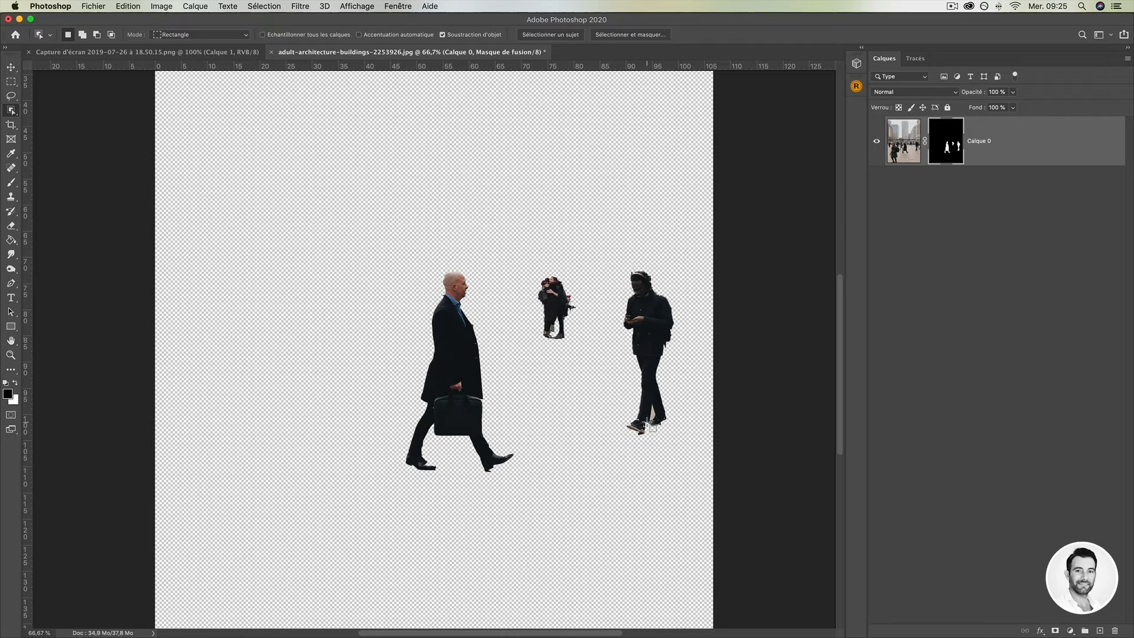
pyautogui.press('super+s')
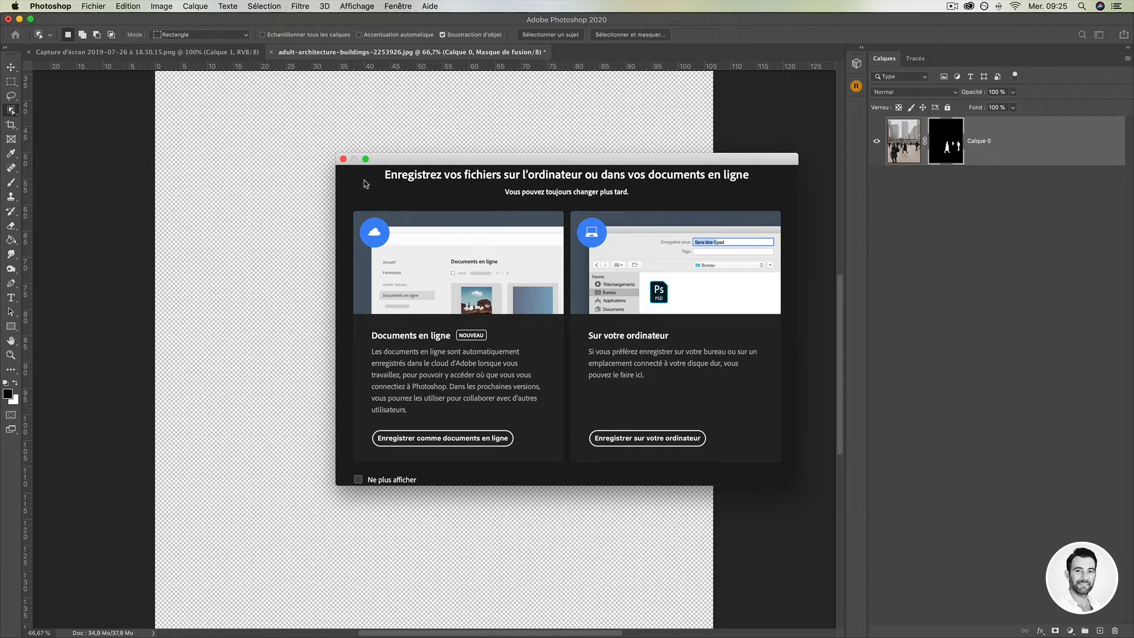
pyautogui.click(343, 159)
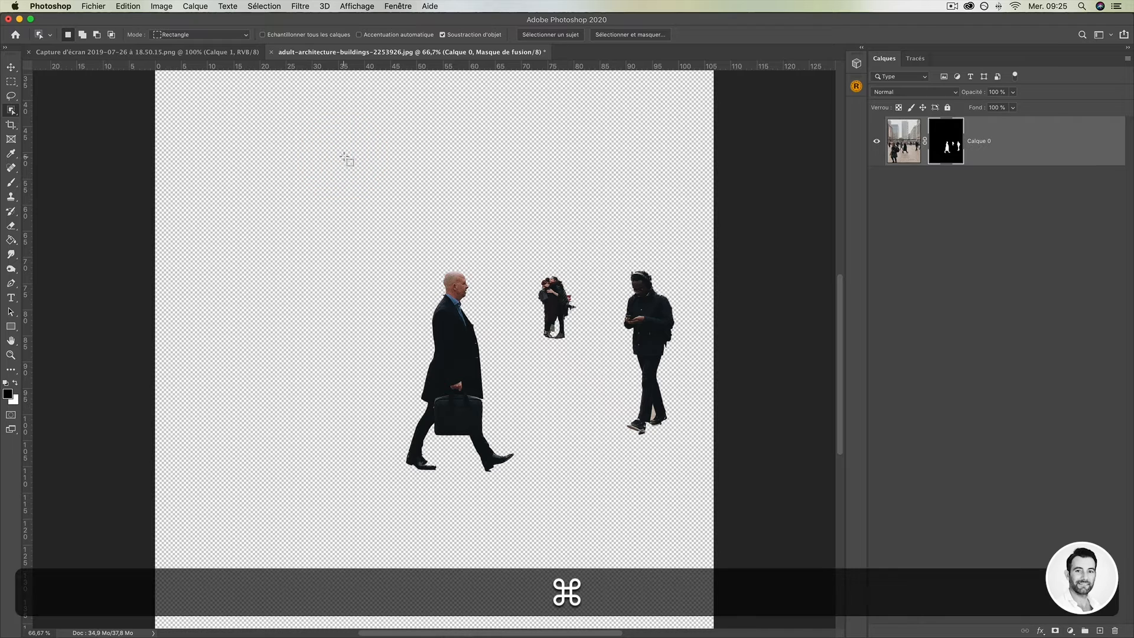
pyautogui.click(1054, 631)
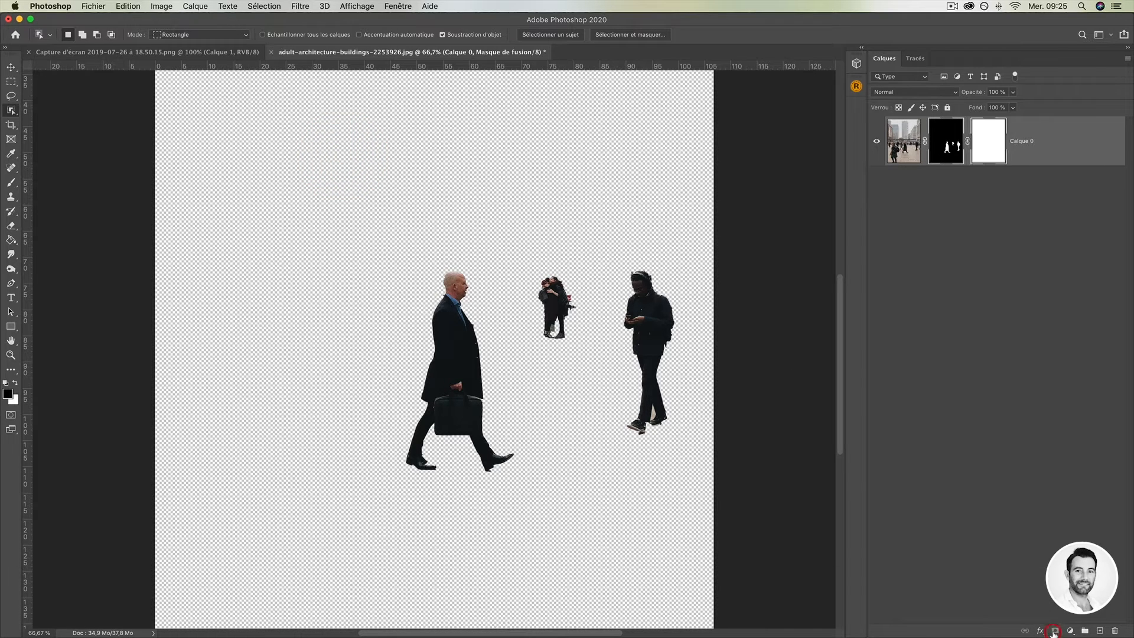
pyautogui.press('super+z')
pyautogui.press('super+z')
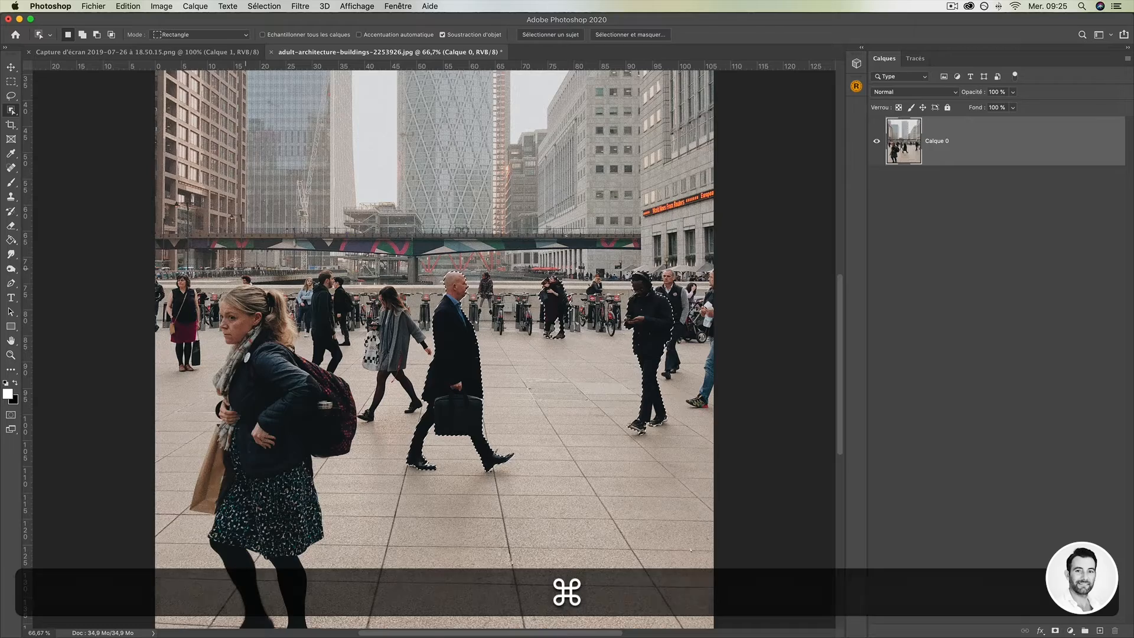
pyautogui.click(11, 110)
pyautogui.click(95, 110)
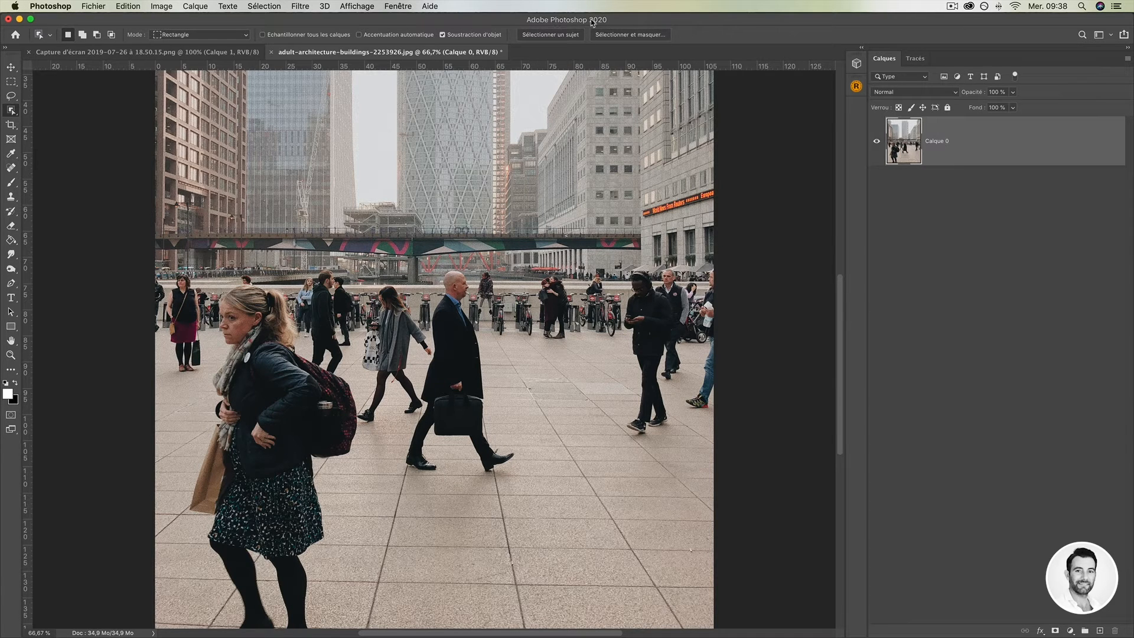
# Switch to Photoshop CC 2019, show the photo layer's properties, and check them with the Lasso and Quick Selection tools.
pyautogui.click(443, 614)
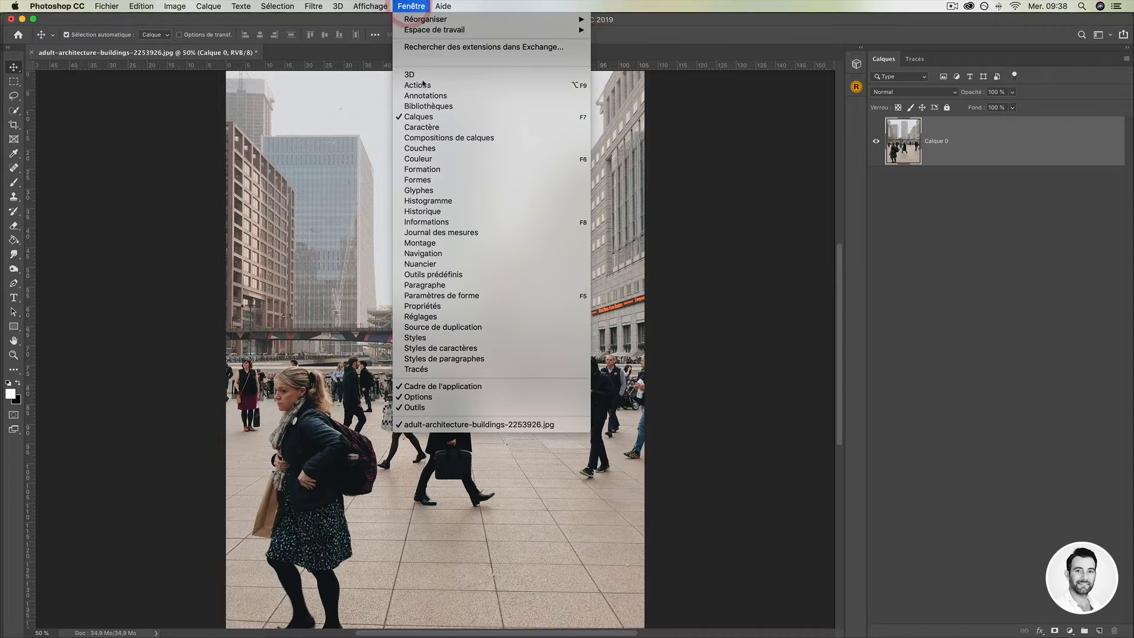
pyautogui.click(446, 306)
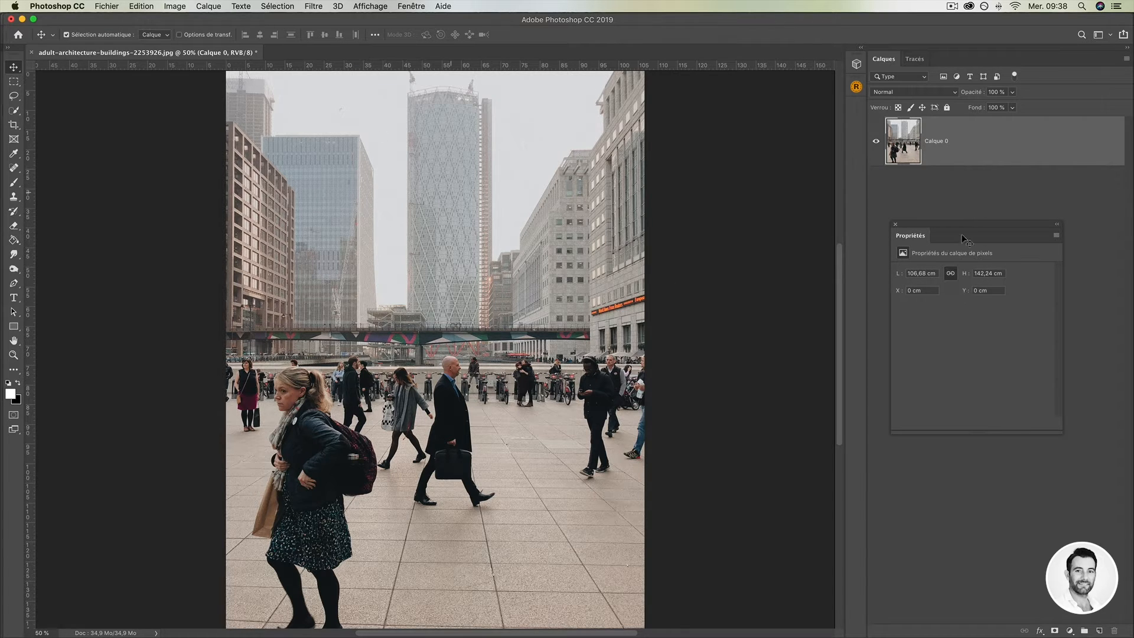
pyautogui.click(15, 96)
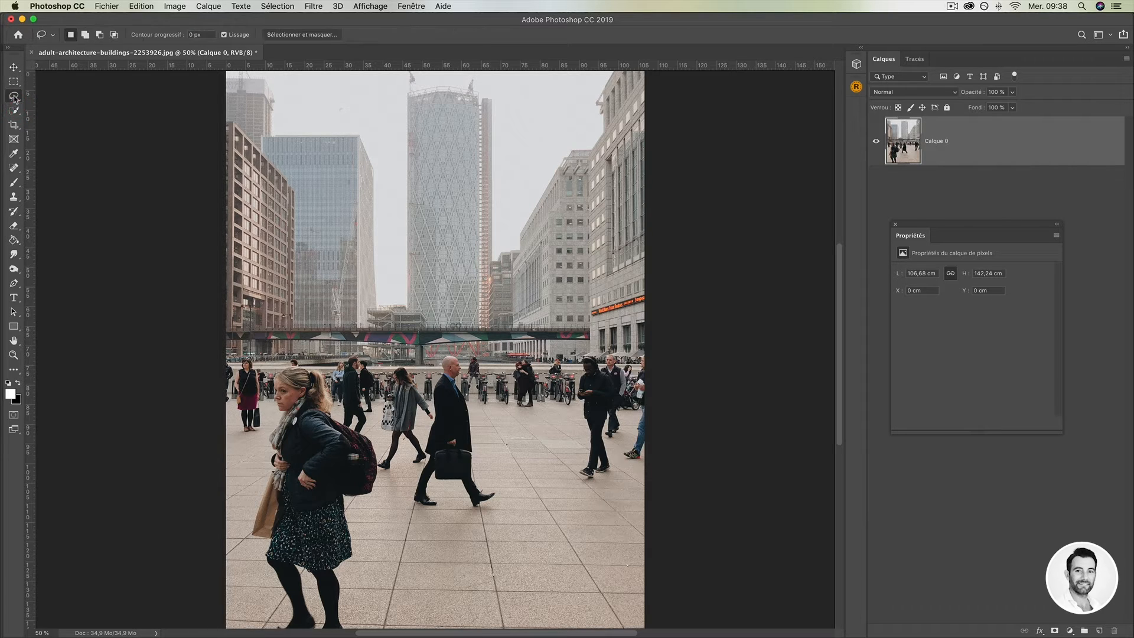
pyautogui.click(15, 110)
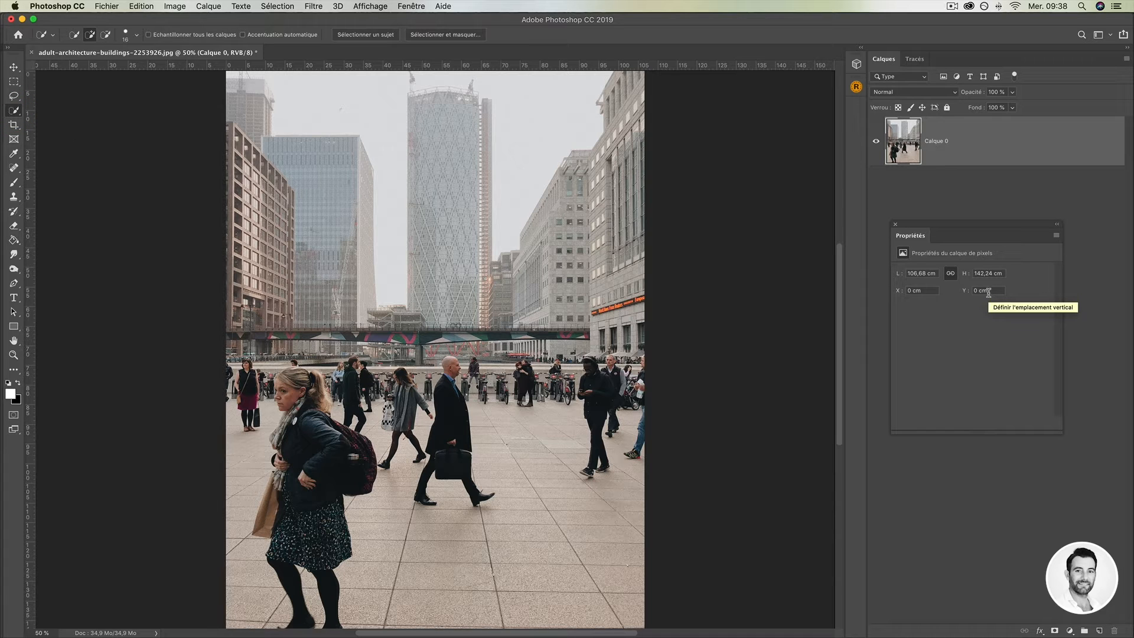
# Switch back to Photoshop 2020 and show the properties of Calque 0 over the workspace for comparison.
pyautogui.moveTo(827, 635)
pyautogui.click(832, 615)
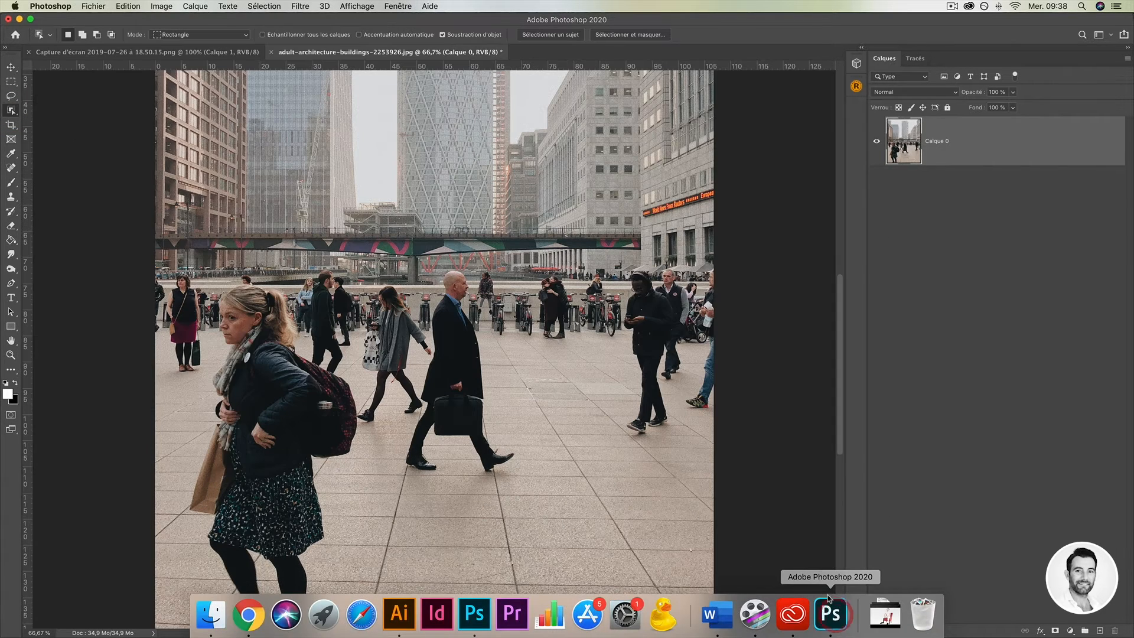
pyautogui.click(398, 5)
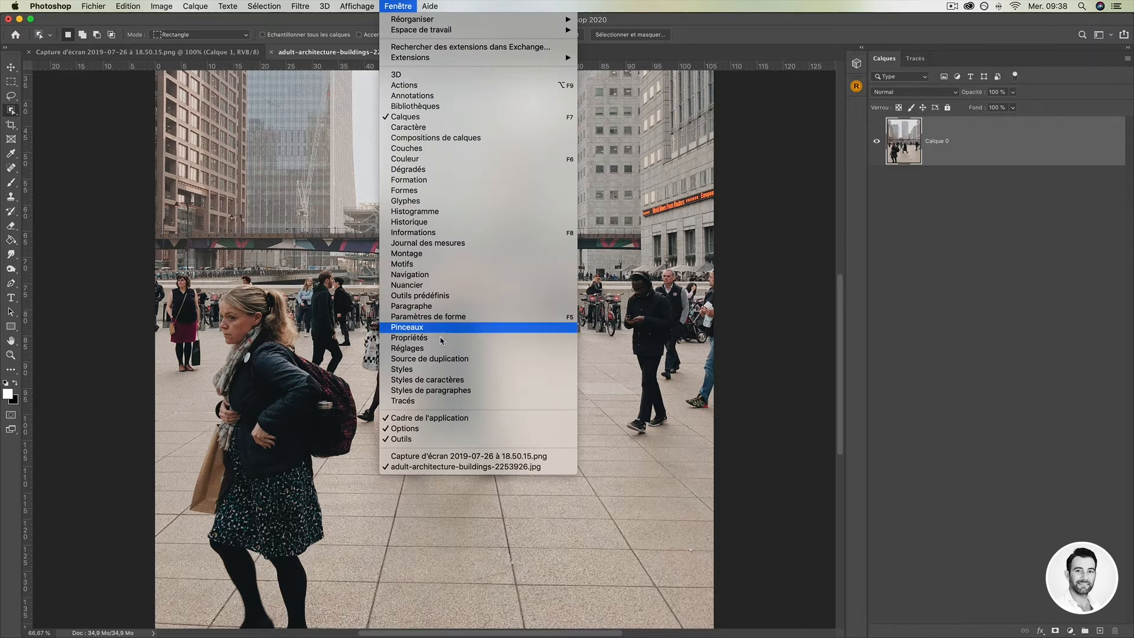
pyautogui.click(441, 339)
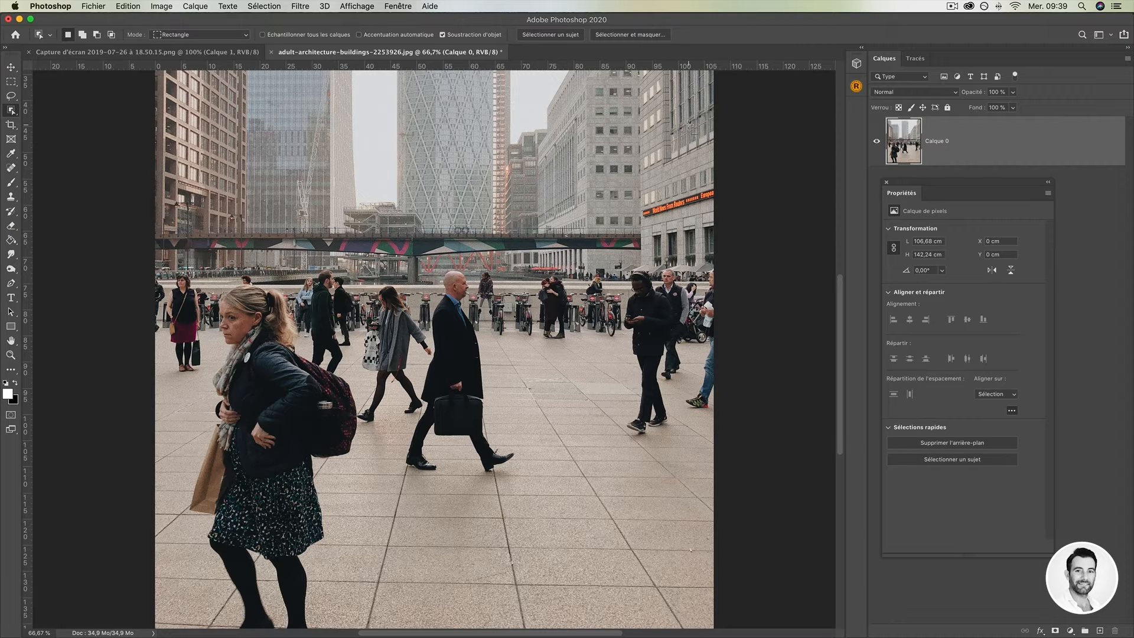
pyautogui.moveTo(925, 186); pyautogui.dragTo(920, 179)
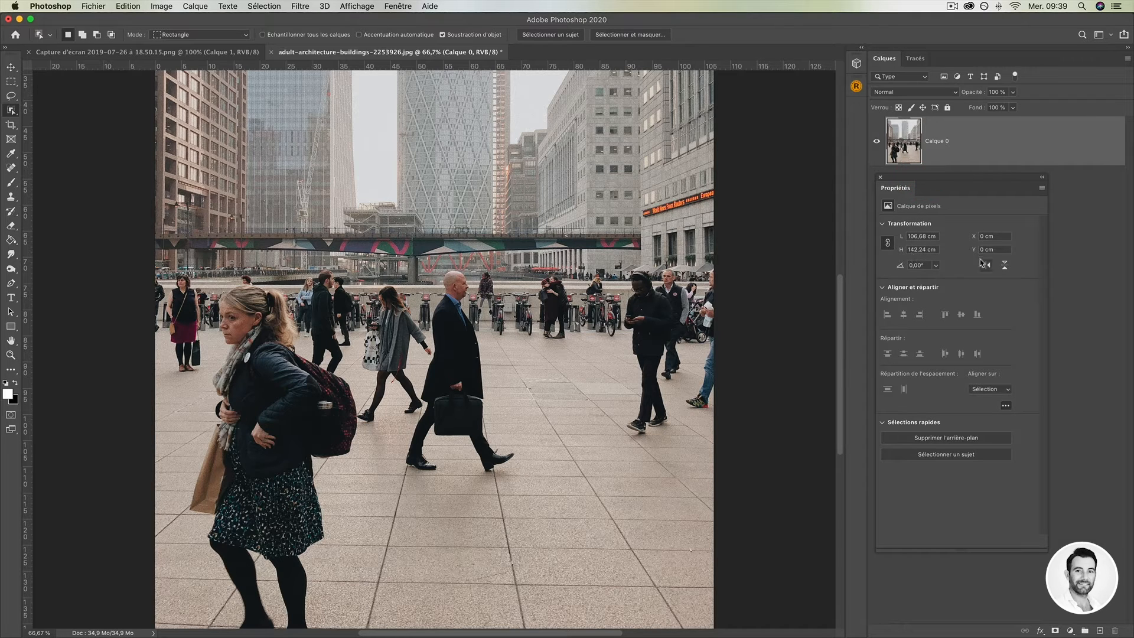
# Collapse and re-expand the Transformation and Aligner et répartir sections of the layer properties.
pyautogui.click(881, 224)
pyautogui.click(881, 224)
pyautogui.click(882, 287)
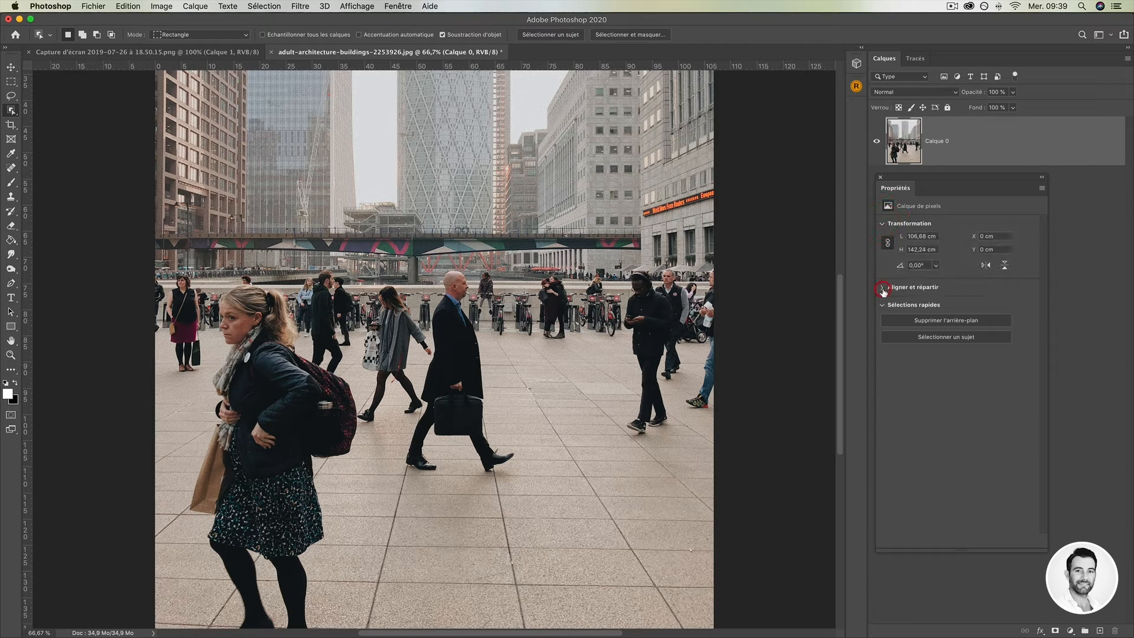
pyautogui.click(882, 287)
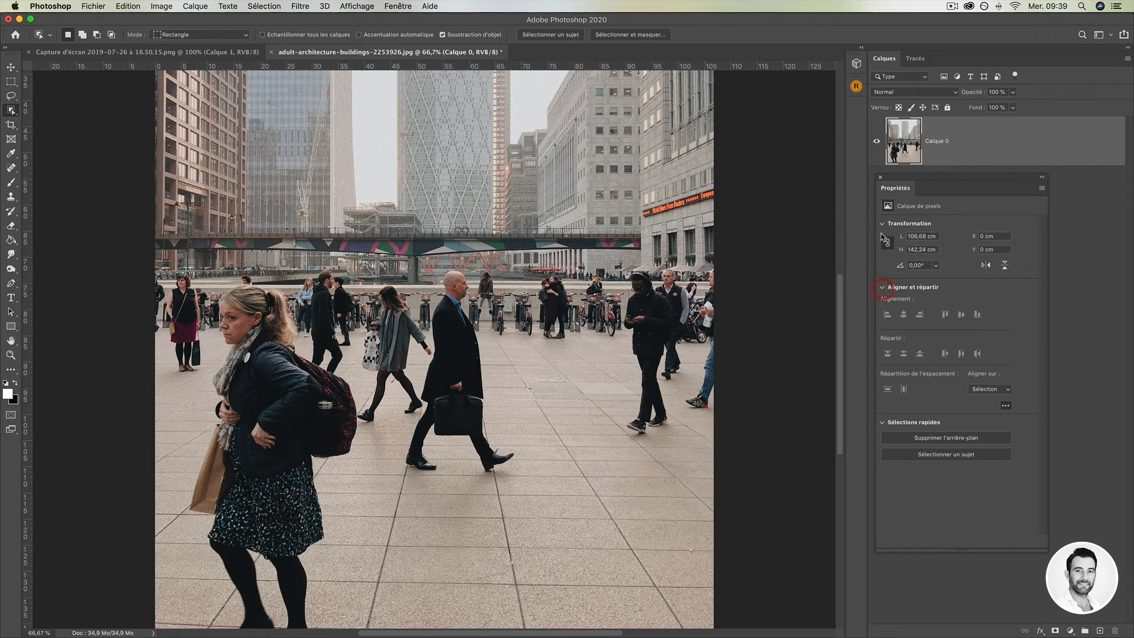
# Try flipping the photo layer horizontally, flip it back, and reposition the floating layer properties.
pyautogui.click(988, 266)
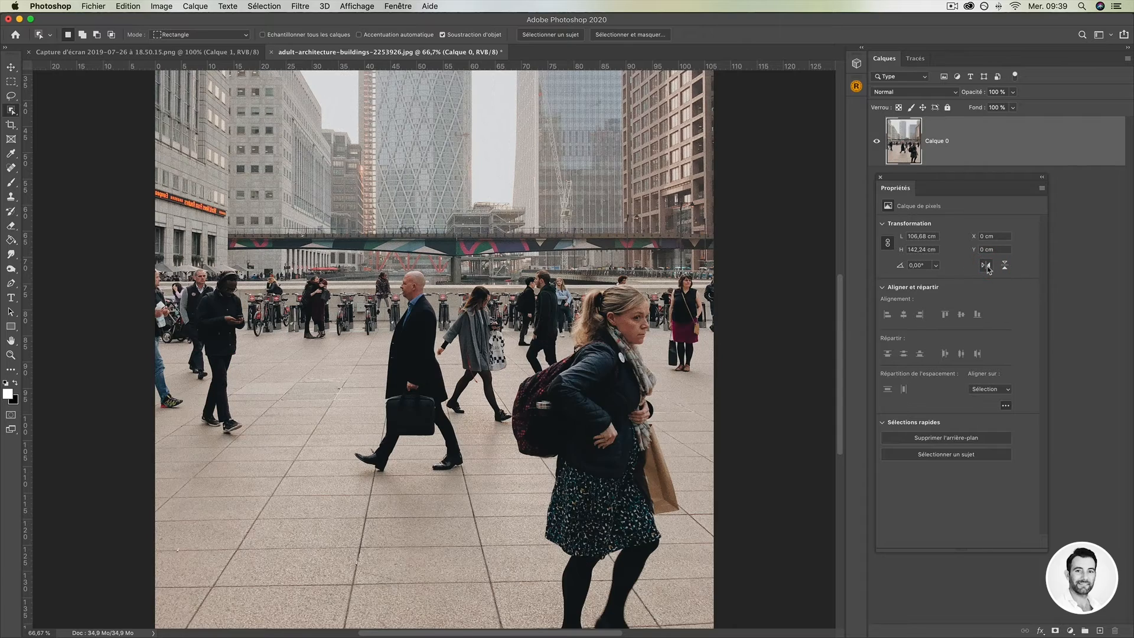
pyautogui.click(987, 266)
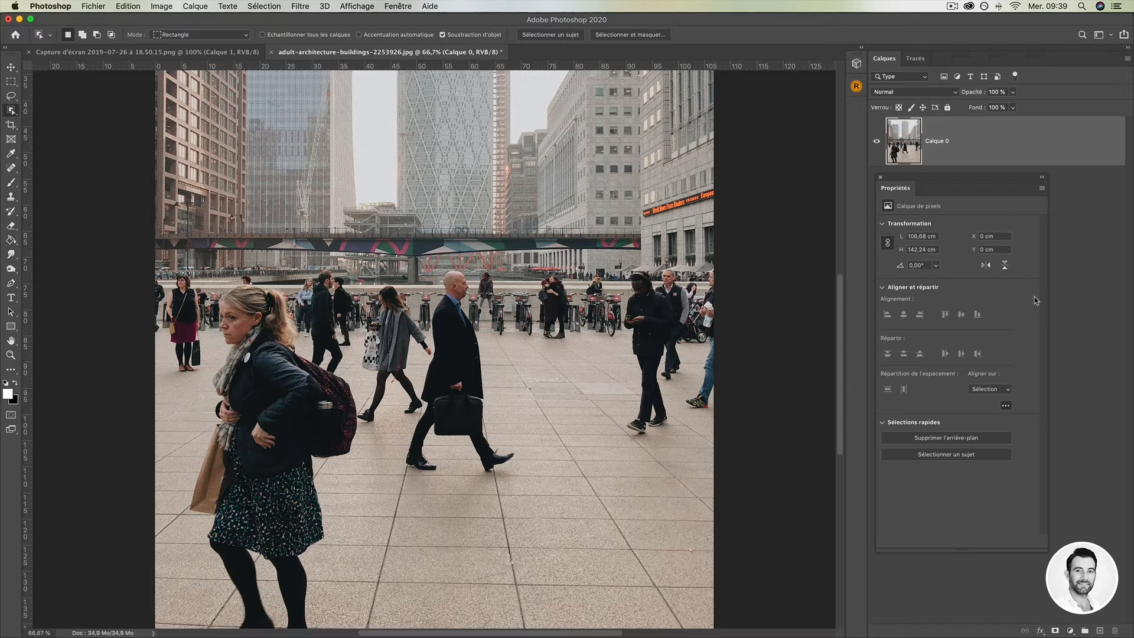
pyautogui.moveTo(926, 183); pyautogui.dragTo(949, 192)
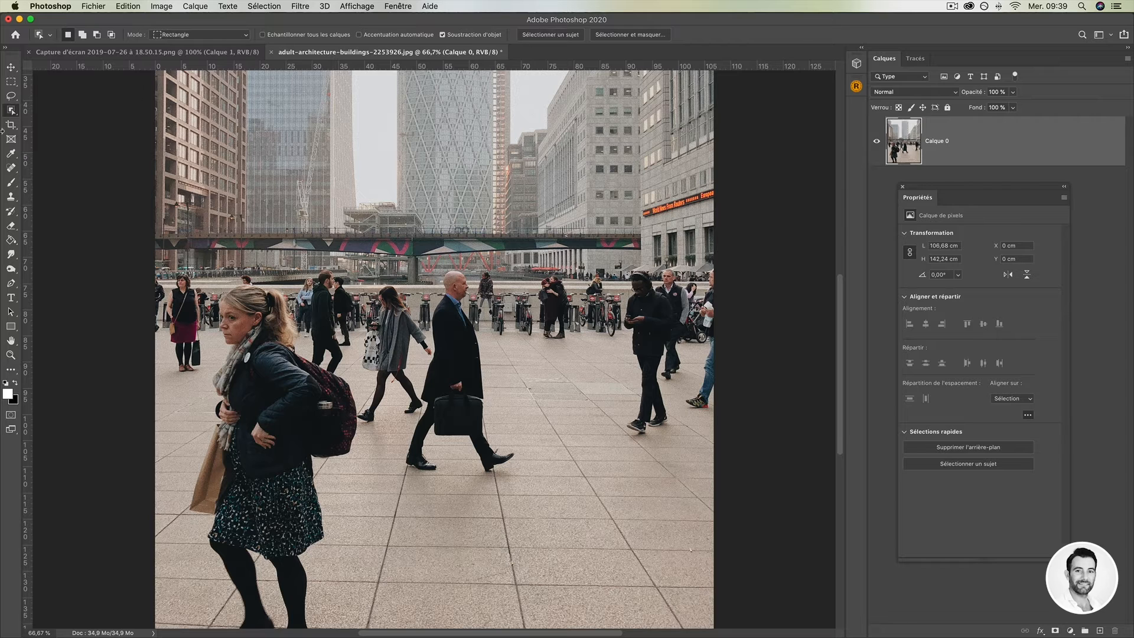
# With the Move tool active, try Select Subject and deselect, and try Remove Background on the photo layer and undo it.
pyautogui.click(11, 67)
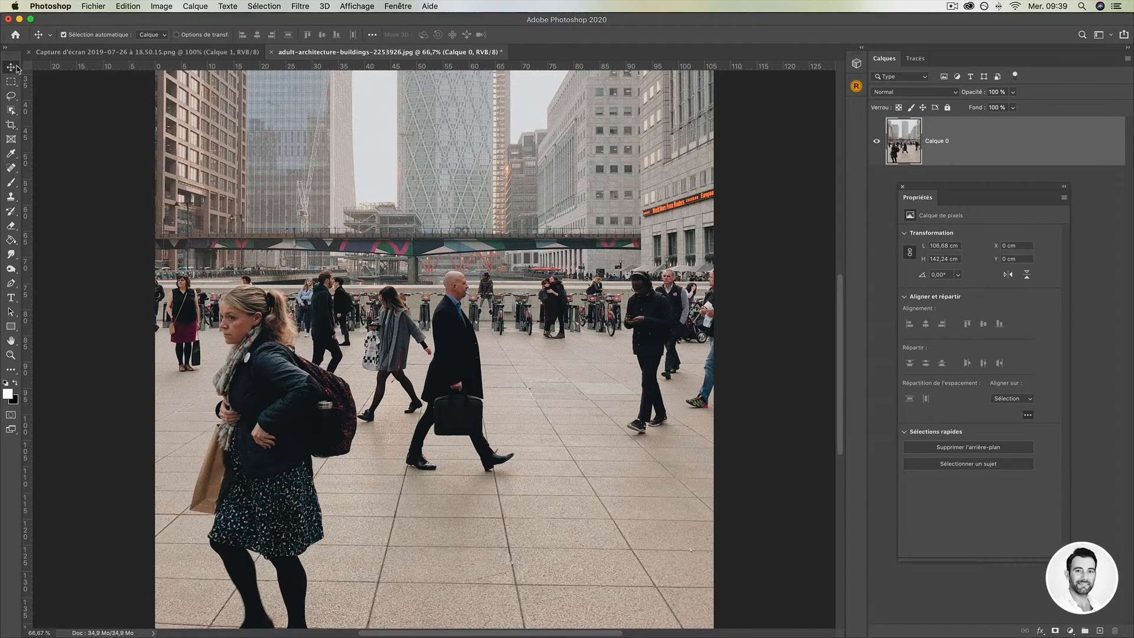
pyautogui.click(958, 467)
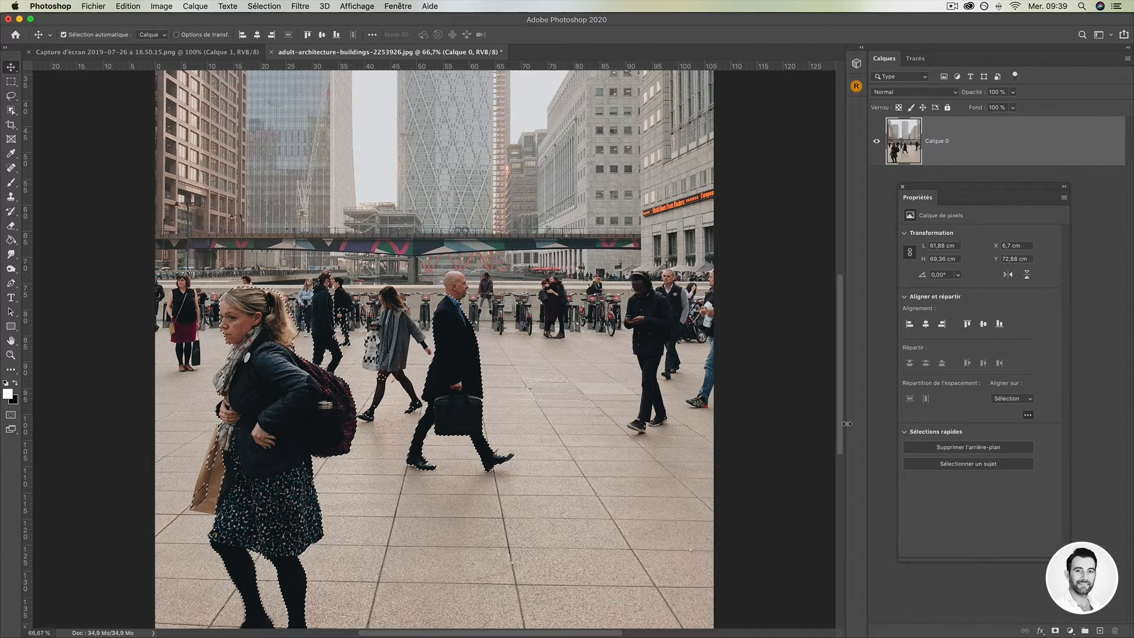
pyautogui.press('super')
pyautogui.press('super+d')
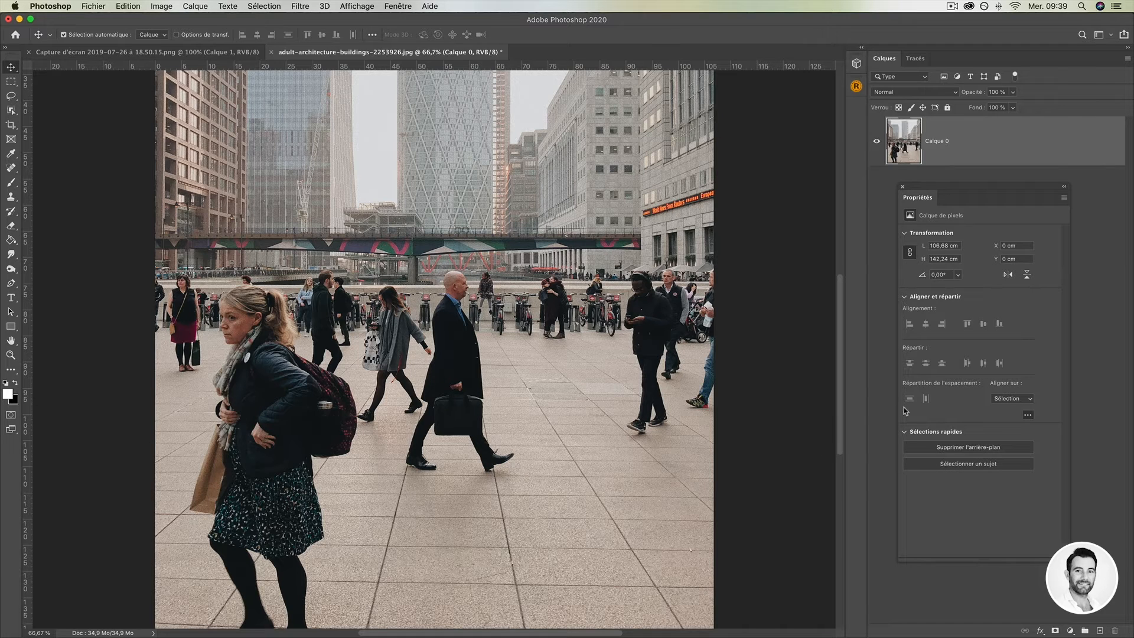
pyautogui.click(967, 448)
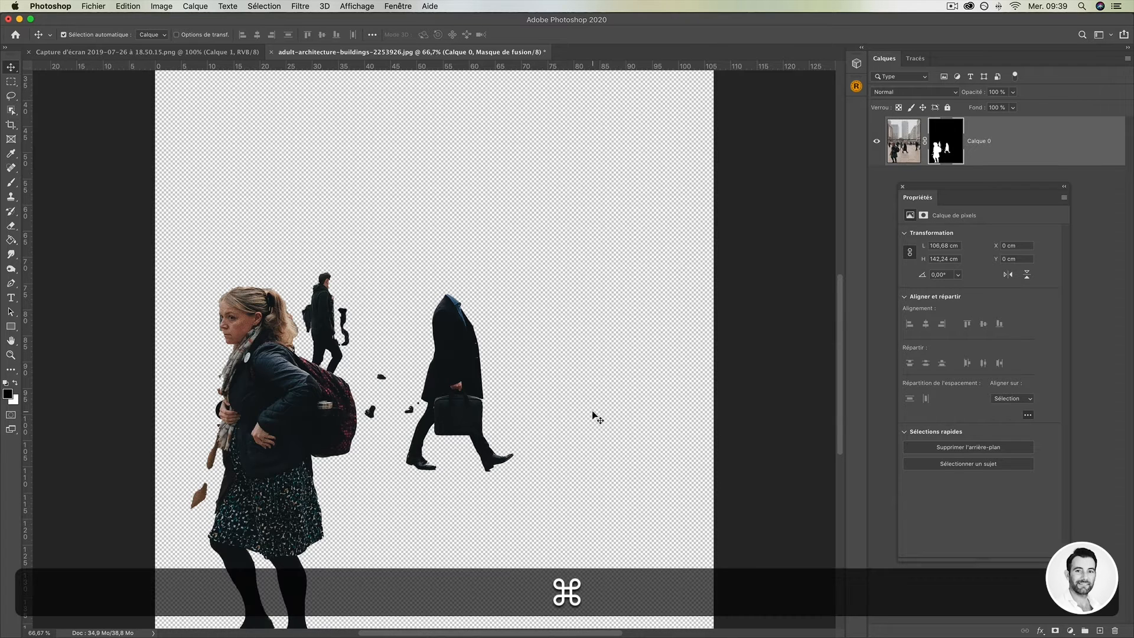
pyautogui.press('super+z')
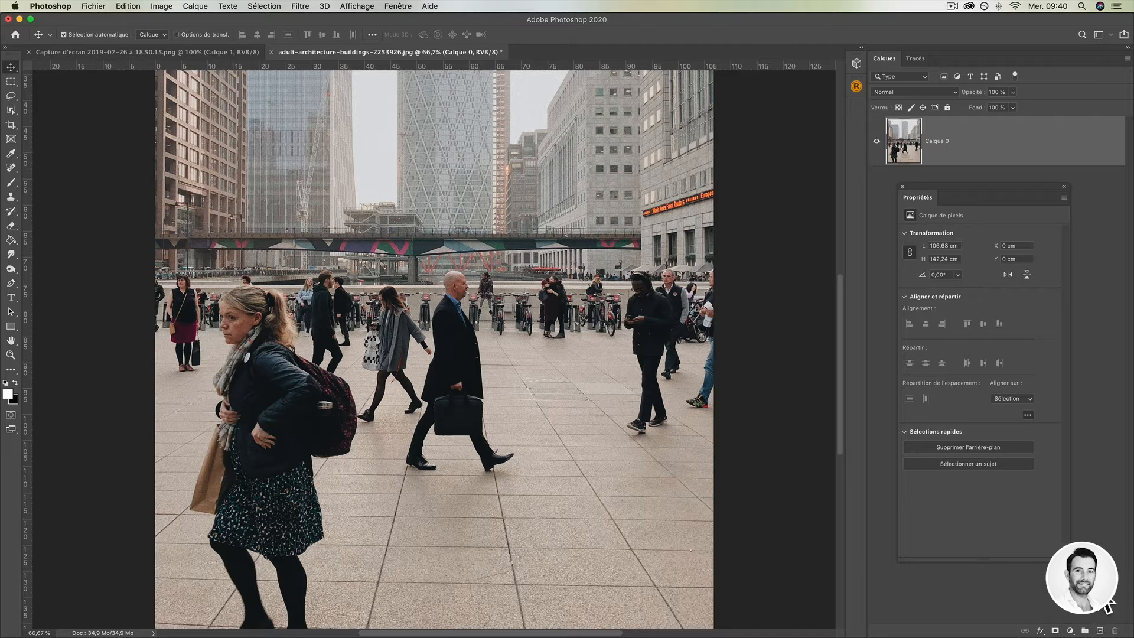
# Revisit the layer properties in Photoshop CC 2019, return to Photoshop 2020, and add an empty layer above the photo.
pyautogui.click(449, 618)
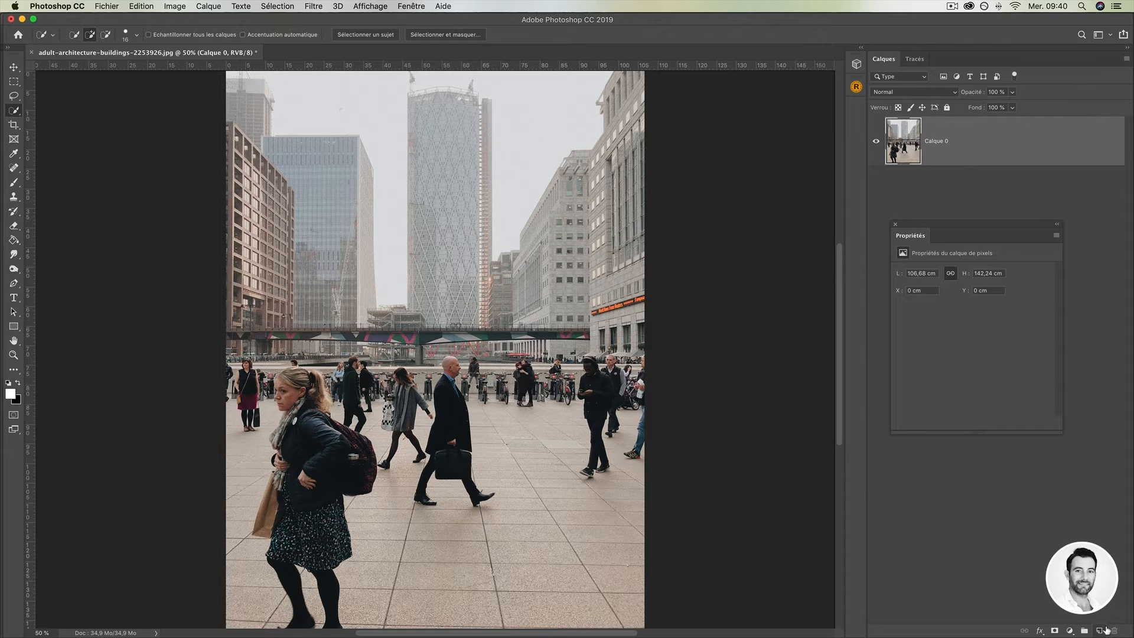
pyautogui.click(830, 614)
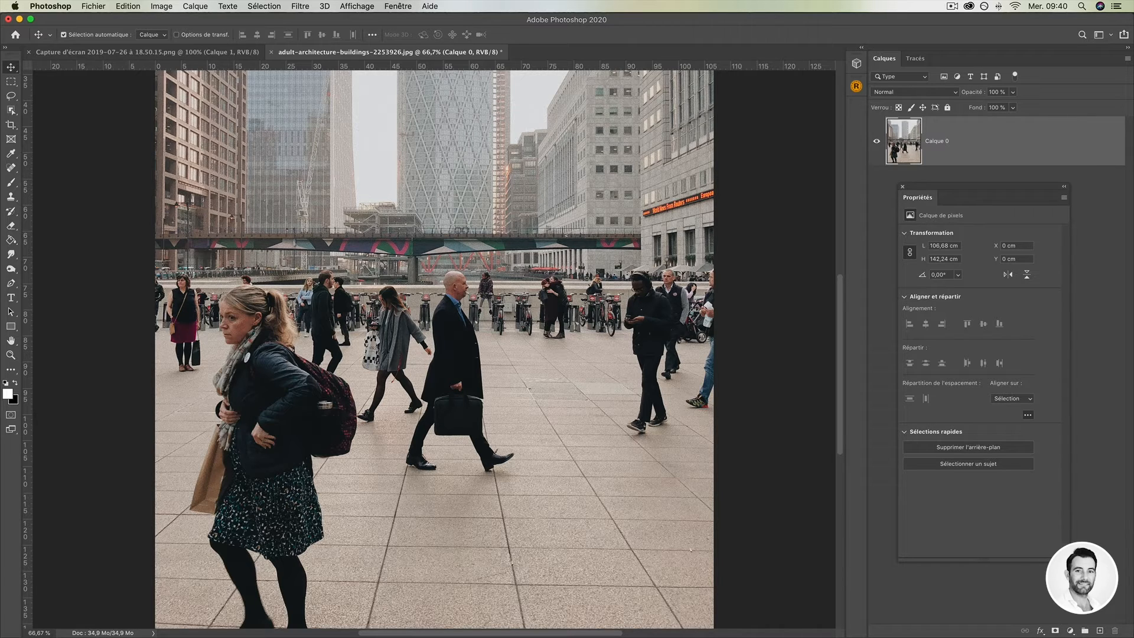
pyautogui.click(1100, 630)
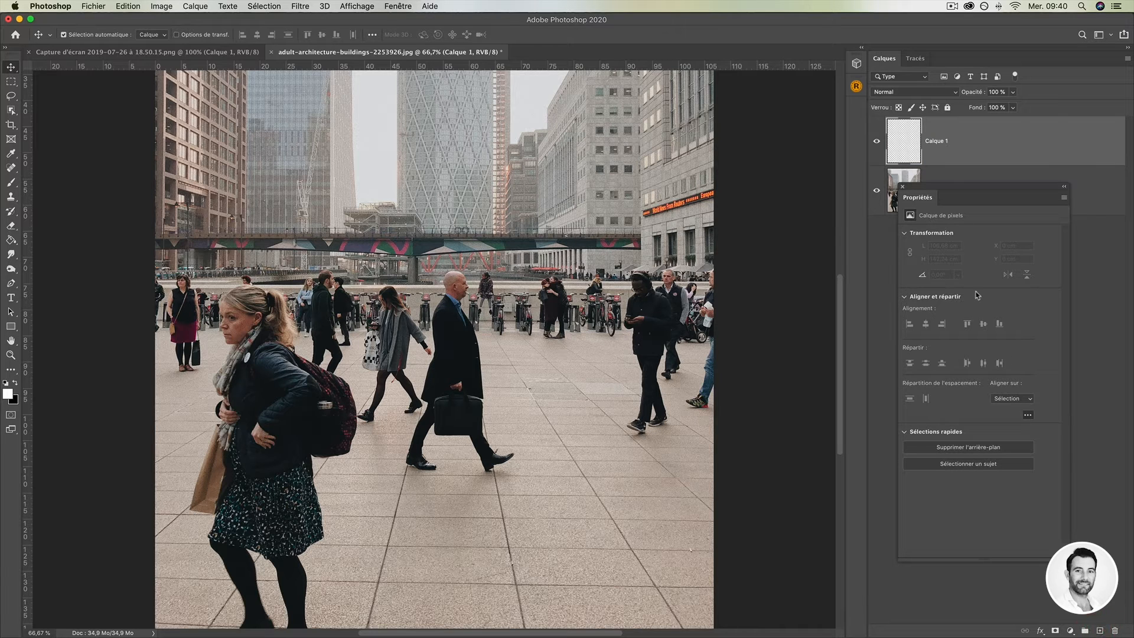
# Paint a red spot about 11.8 cm wide over the bridge on the empty layer, using a 127 px brush.
pyautogui.moveTo(953, 187); pyautogui.dragTo(947, 222)
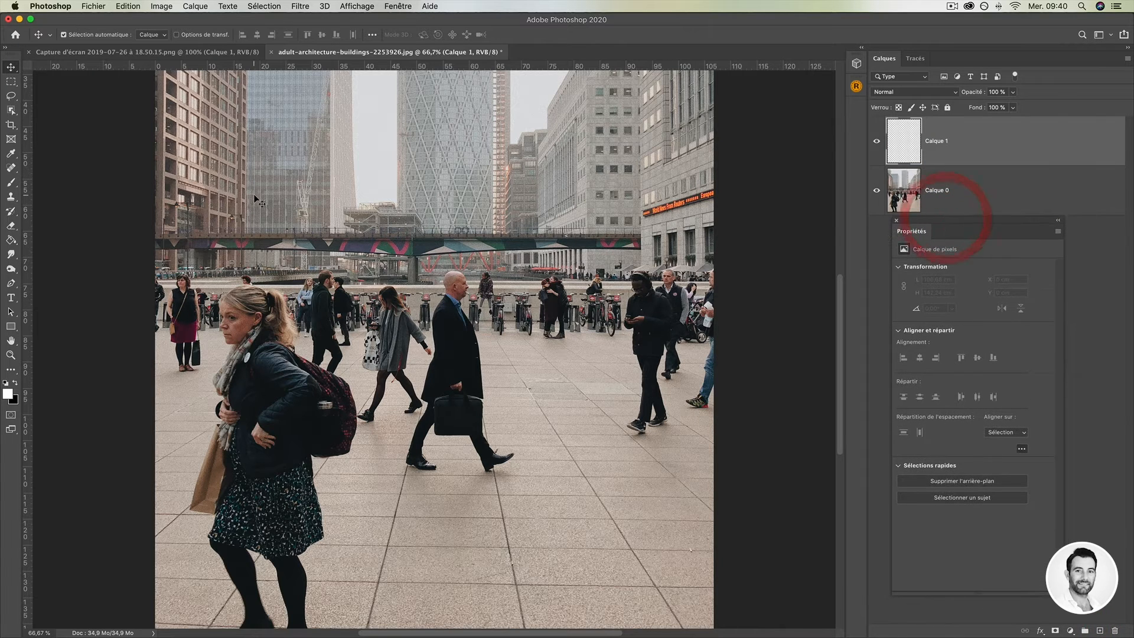
pyautogui.click(11, 182)
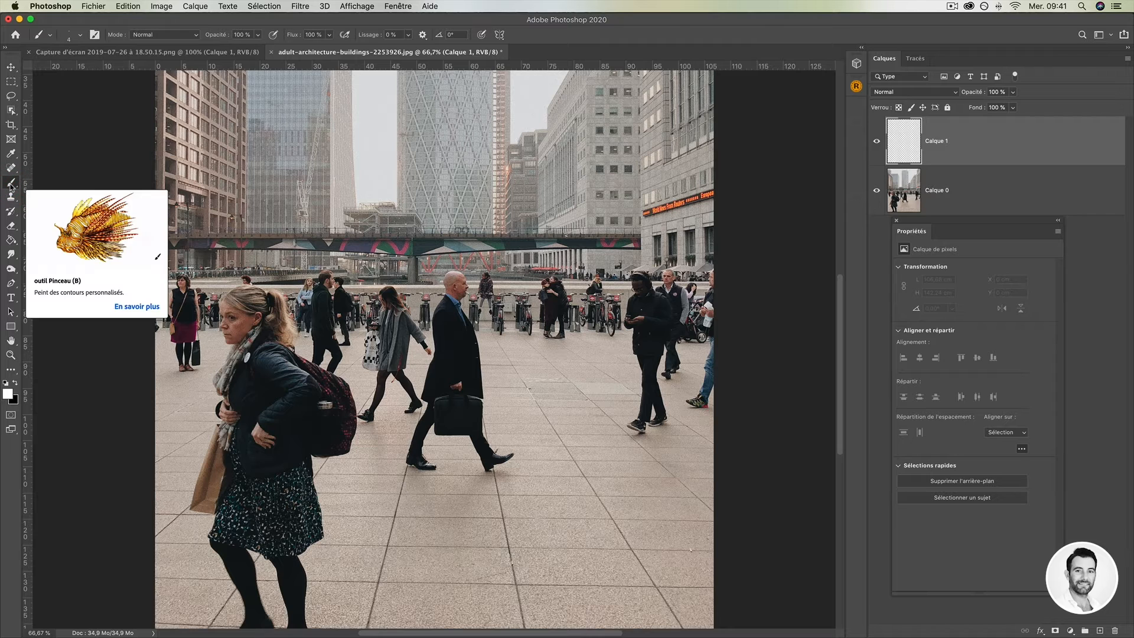
pyautogui.click(11, 396)
pyautogui.click(856, 200)
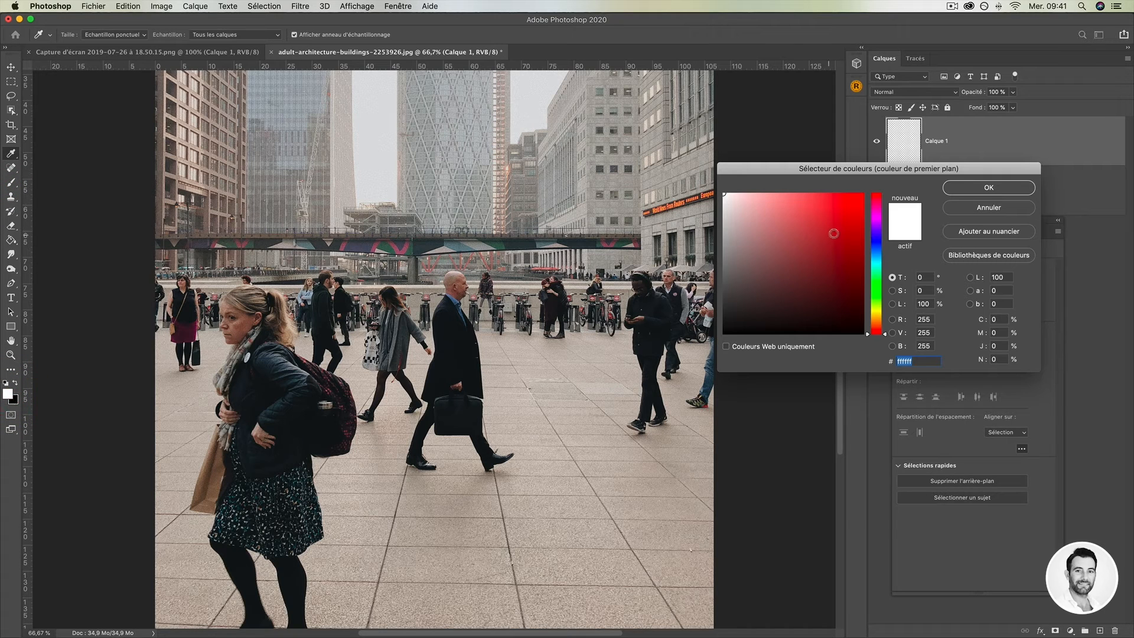
pyautogui.click(988, 185)
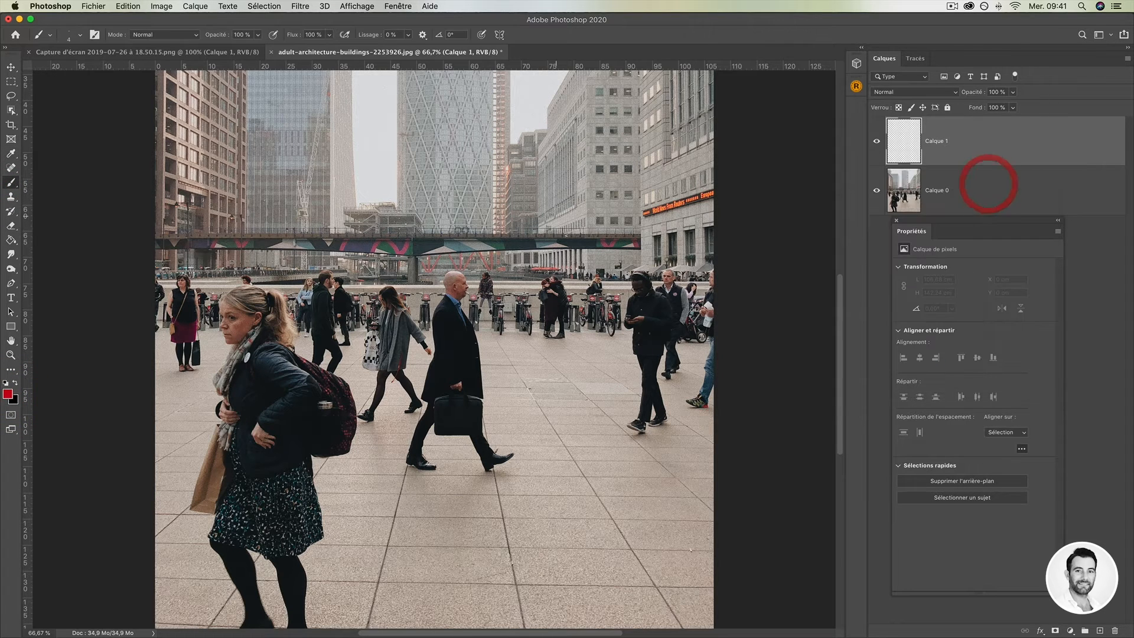
pyautogui.click(79, 34)
pyautogui.moveTo(64, 70); pyautogui.dragTo(108, 70)
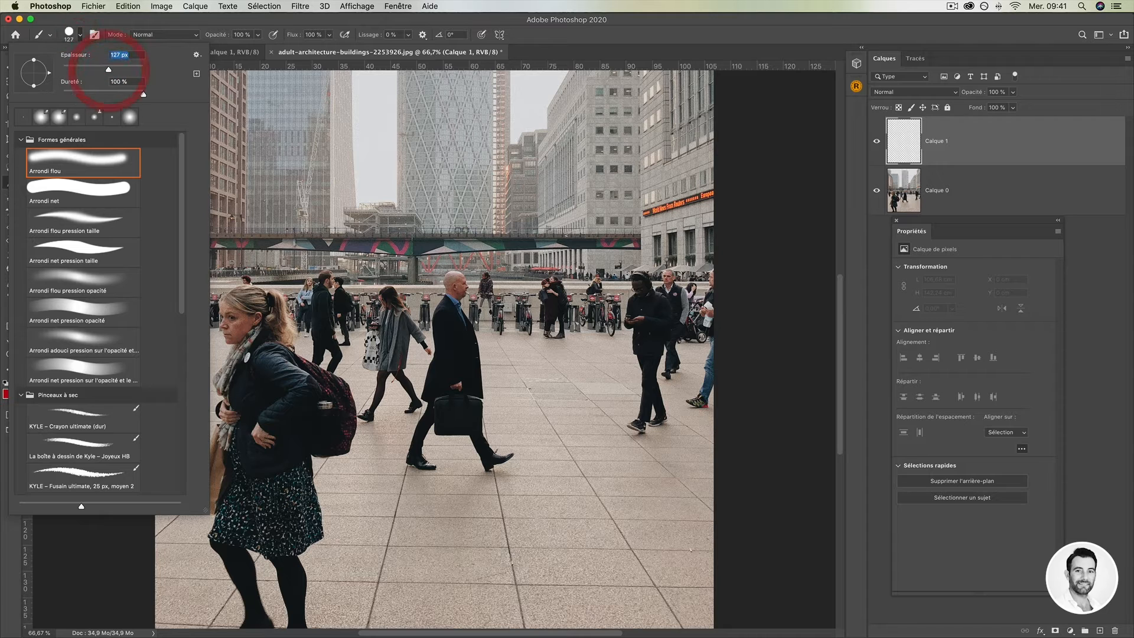
pyautogui.moveTo(449, 218)
pyautogui.mouseDown()
pyautogui.moveTo(445, 227)
pyautogui.moveTo(438, 210)
pyautogui.moveTo(443, 229)
pyautogui.mouseUp()
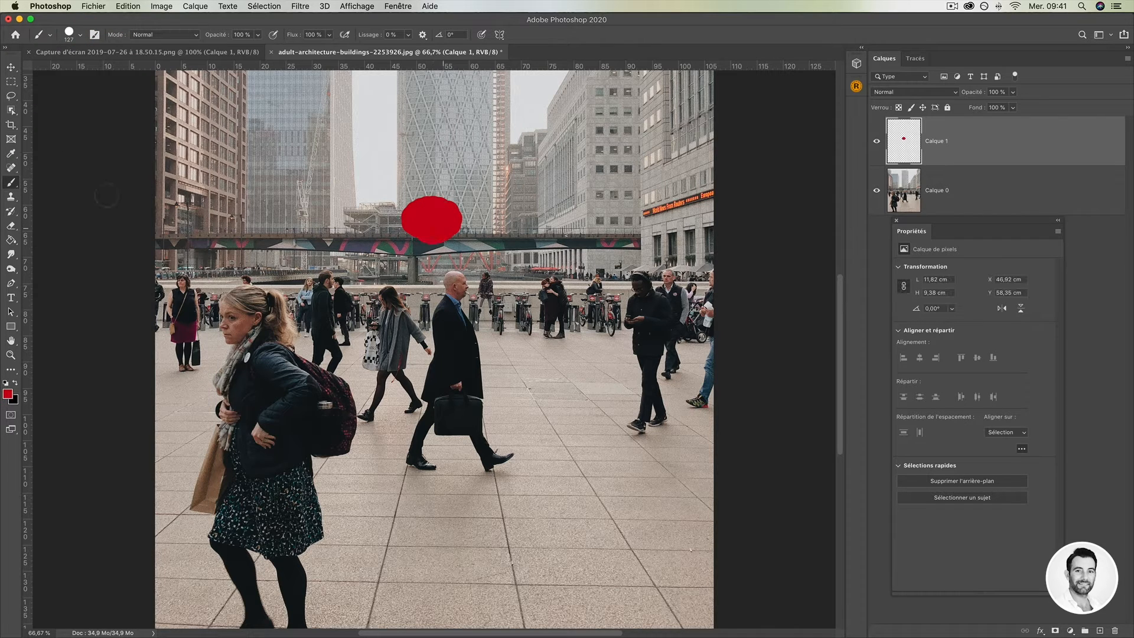
# Move the red spot down onto the woman in the foreground, to about X 21.13 cm, Y 103.15 cm.
pyautogui.click(11, 67)
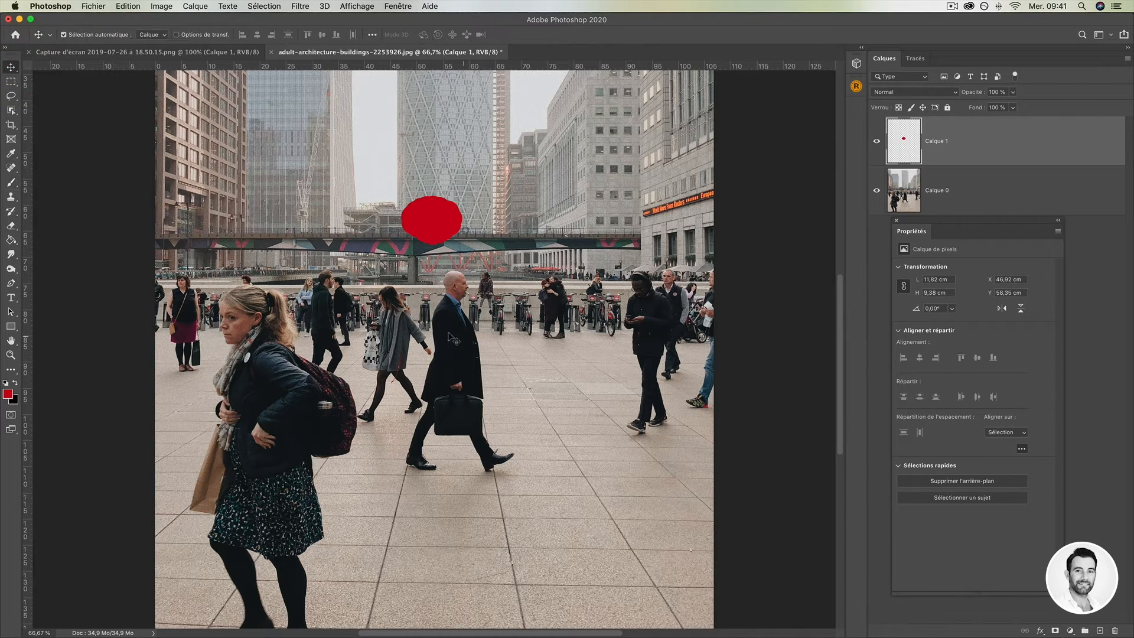
pyautogui.scroll(-3, 438, 341)
pyautogui.scroll(3, 438, 342)
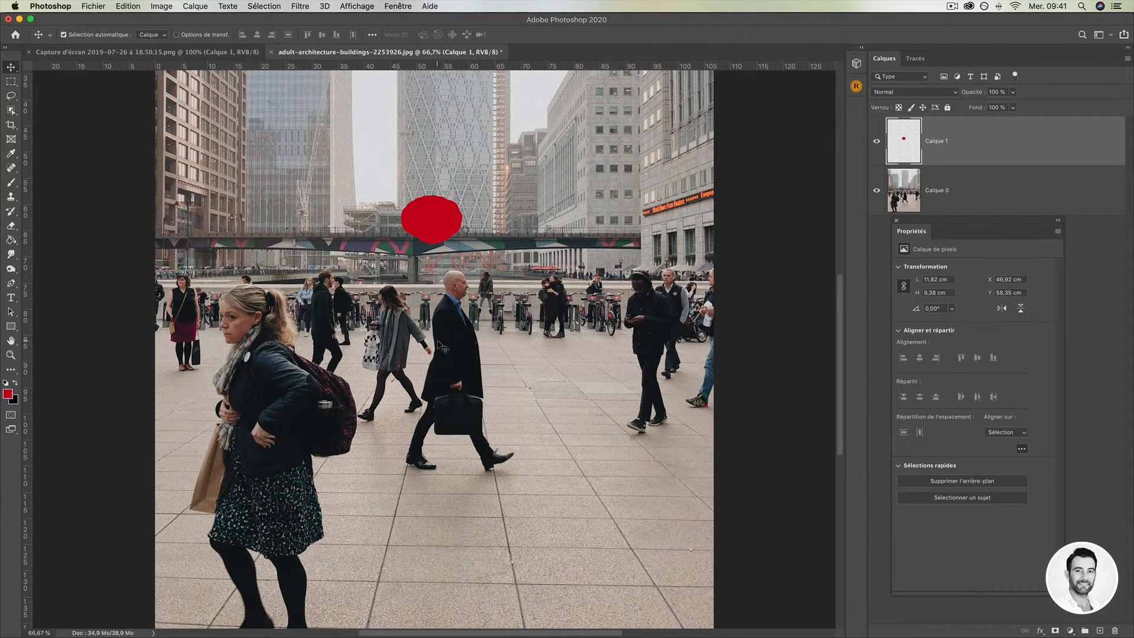
pyautogui.press('z')
pyautogui.keyDown('alt'); pyautogui.click(506, 385); pyautogui.keyUp('alt')
pyautogui.keyDown('alt'); pyautogui.click(488, 355); pyautogui.keyUp('alt')
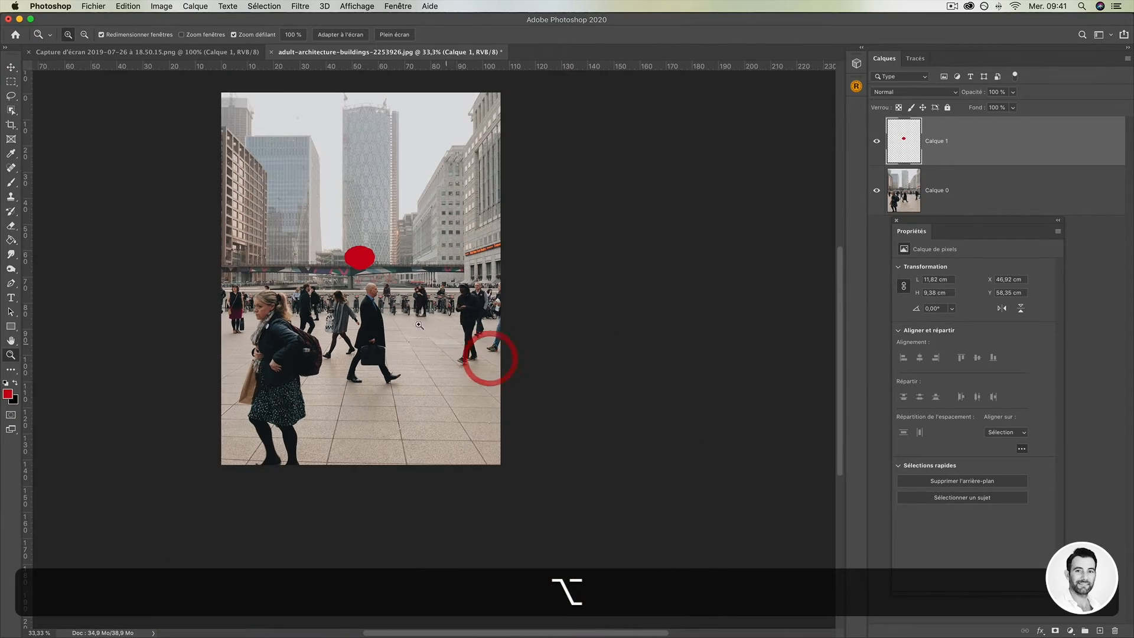
pyautogui.press('super+r')
pyautogui.click(11, 66)
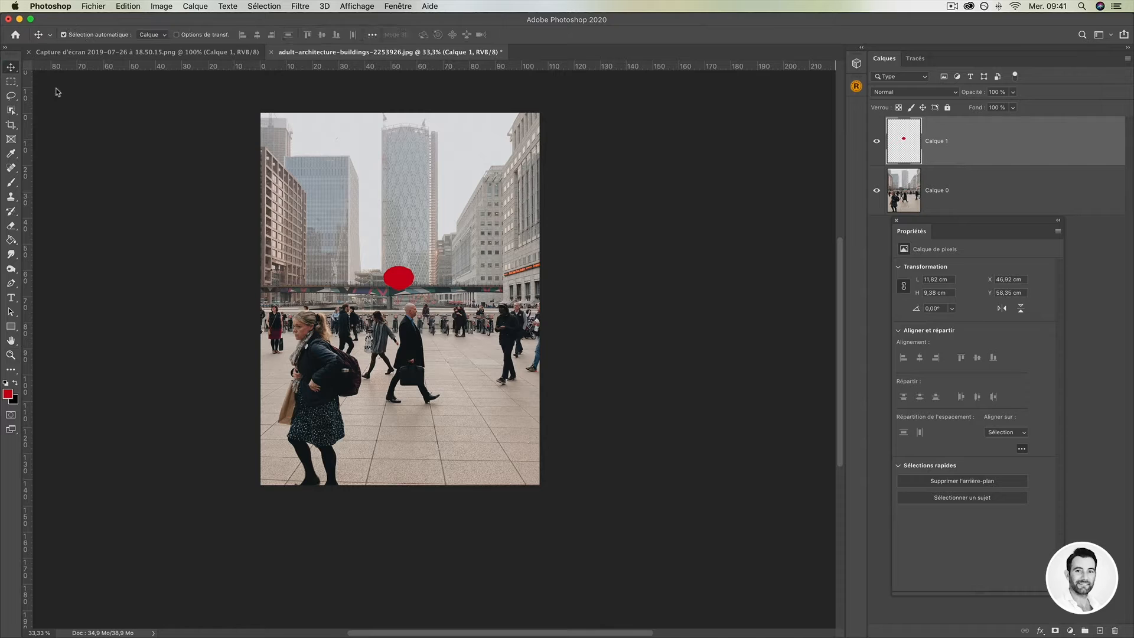
pyautogui.moveTo(408, 287); pyautogui.dragTo(338, 389)
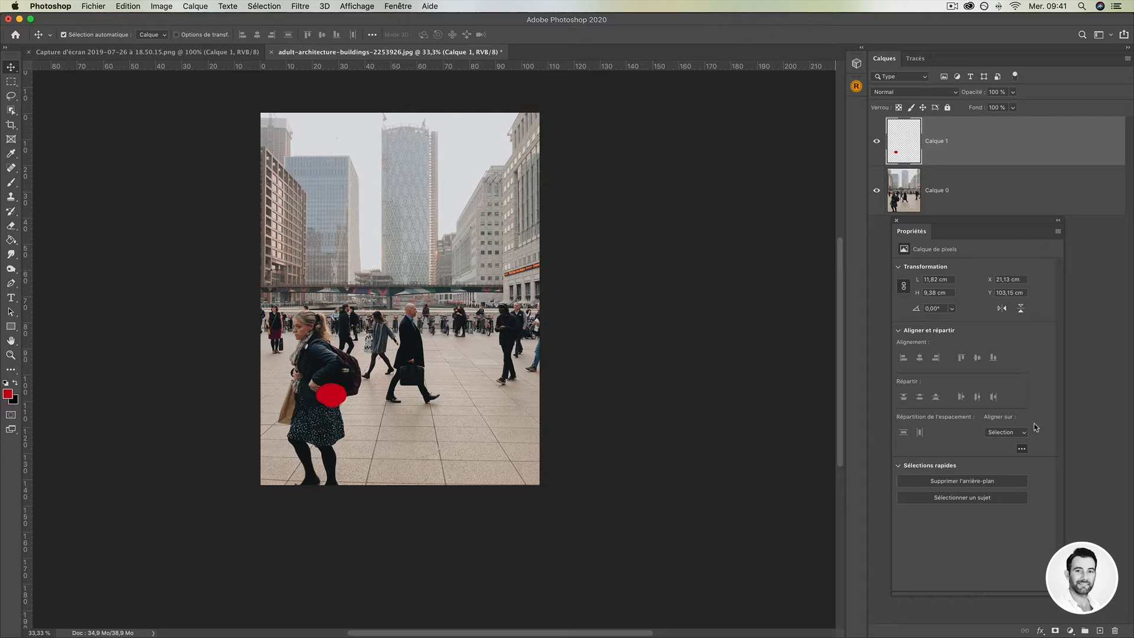
# With Aligner sur kept at Sélection, try centring the red spot horizontally on a rectangular selection over the towers, then undo and deselect.
pyautogui.click(993, 435)
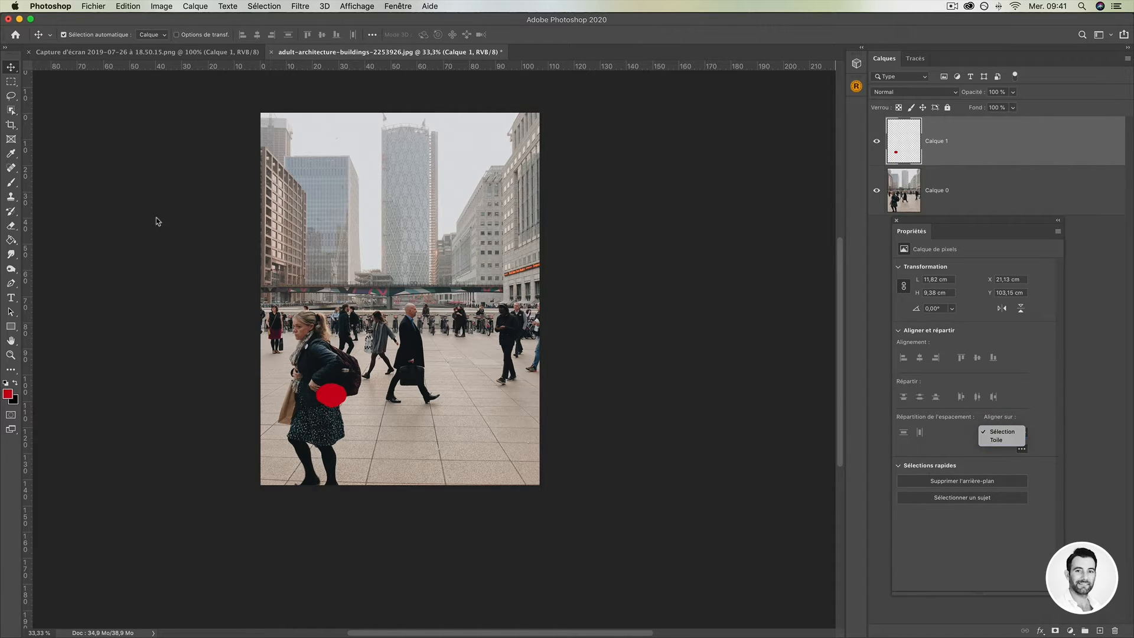
pyautogui.click(992, 433)
pyautogui.click(11, 82)
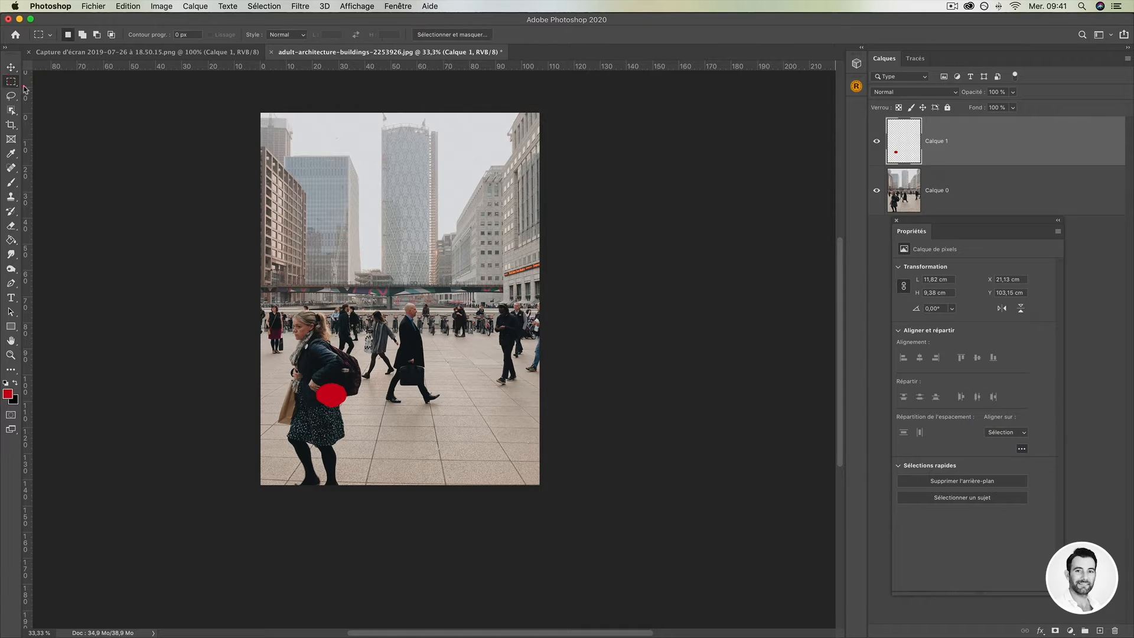
pyautogui.moveTo(392, 171); pyautogui.dragTo(484, 213)
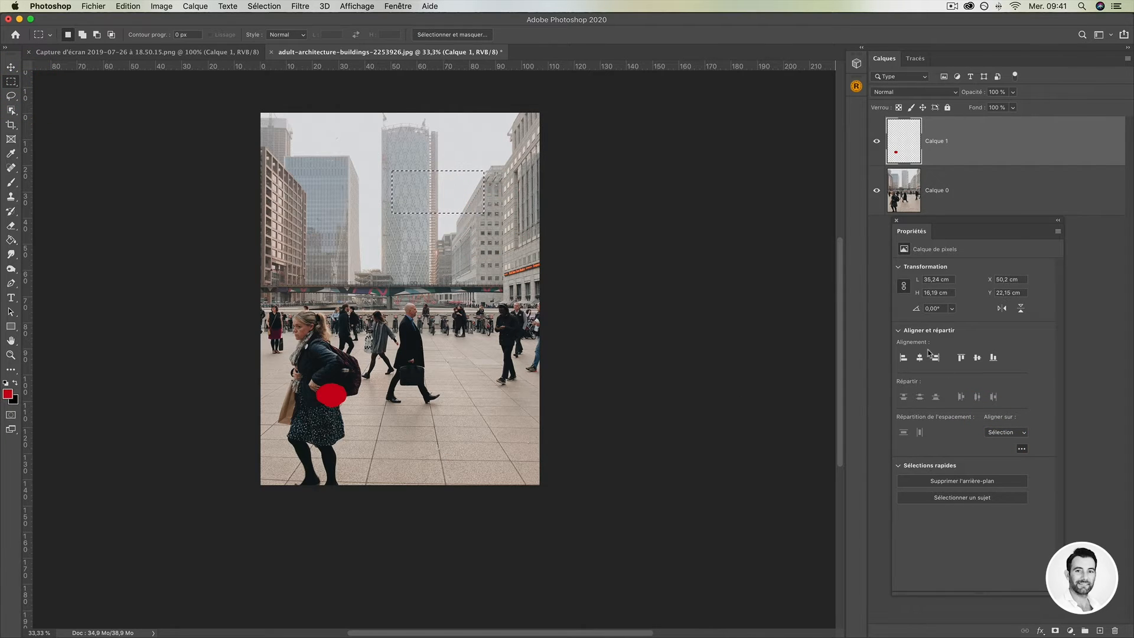
pyautogui.press('super')
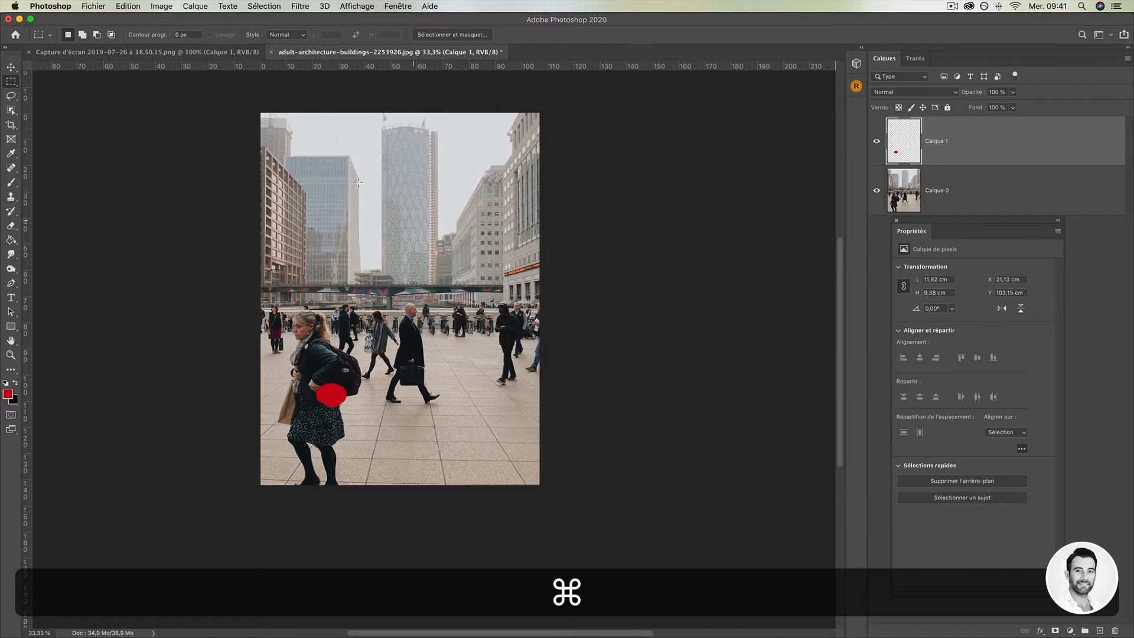
pyautogui.moveTo(384, 176); pyautogui.dragTo(519, 220)
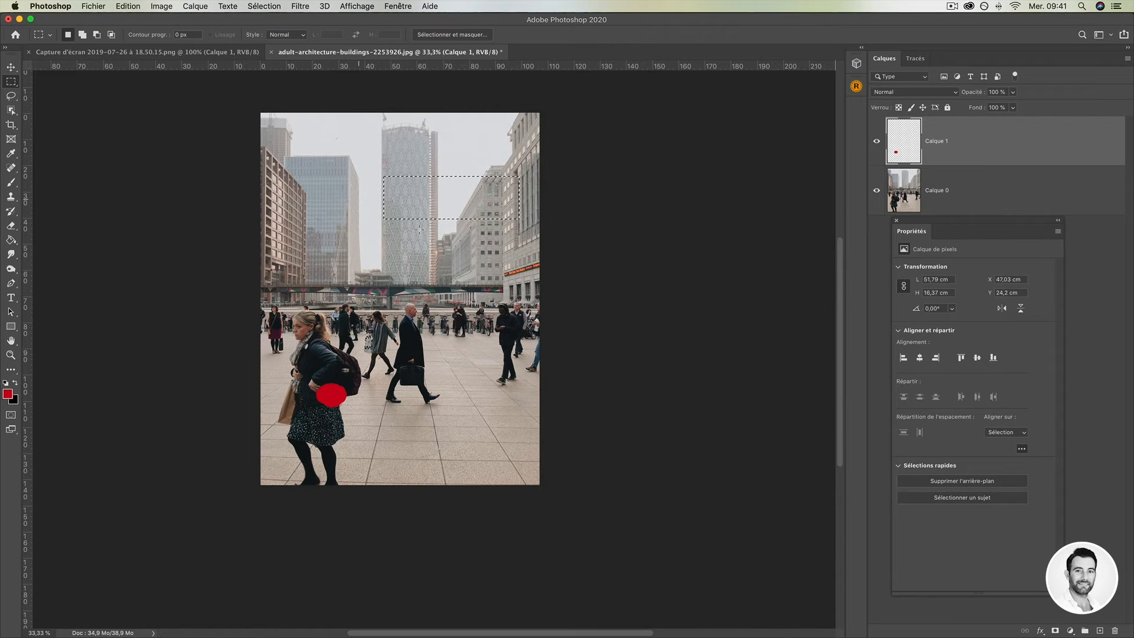
pyautogui.click(919, 358)
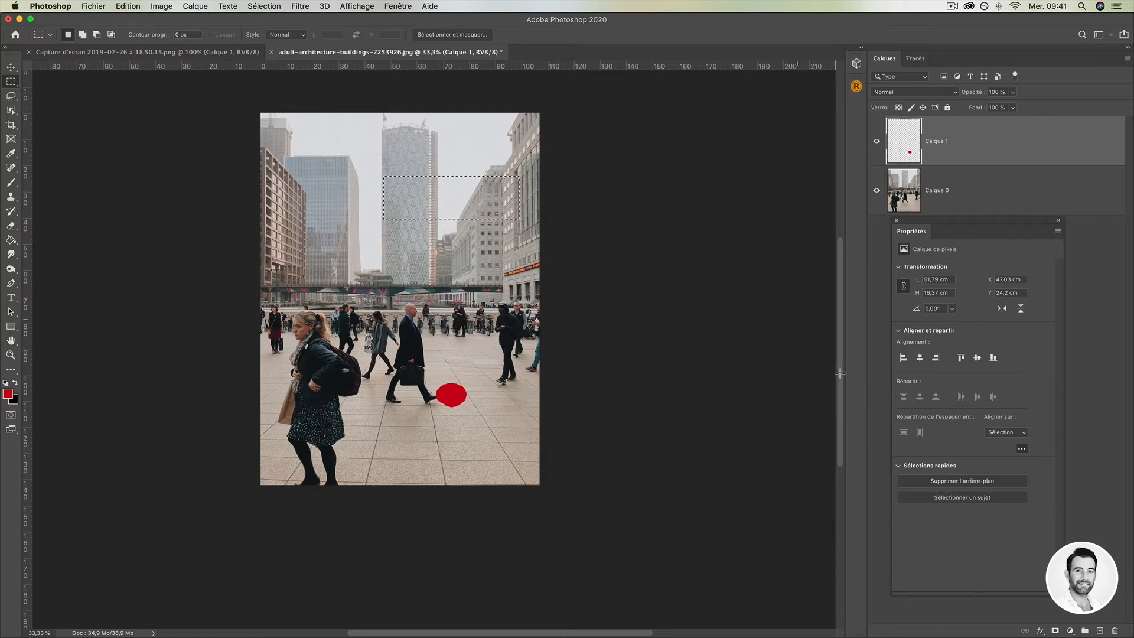
pyautogui.press('super')
pyautogui.press('super+z')
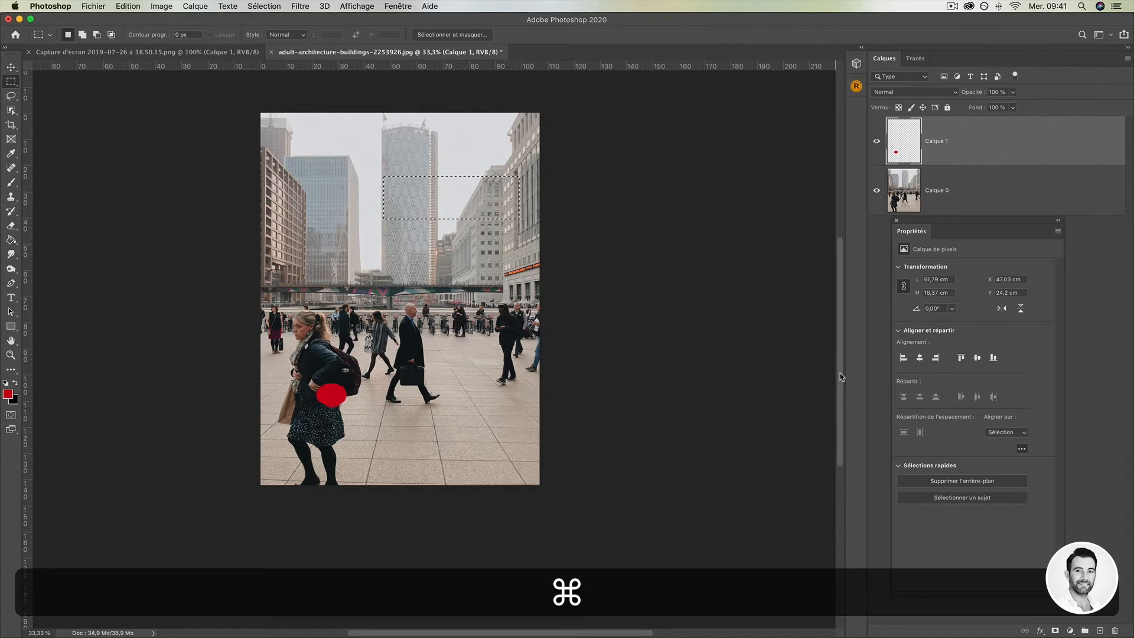
pyautogui.press('super+d')
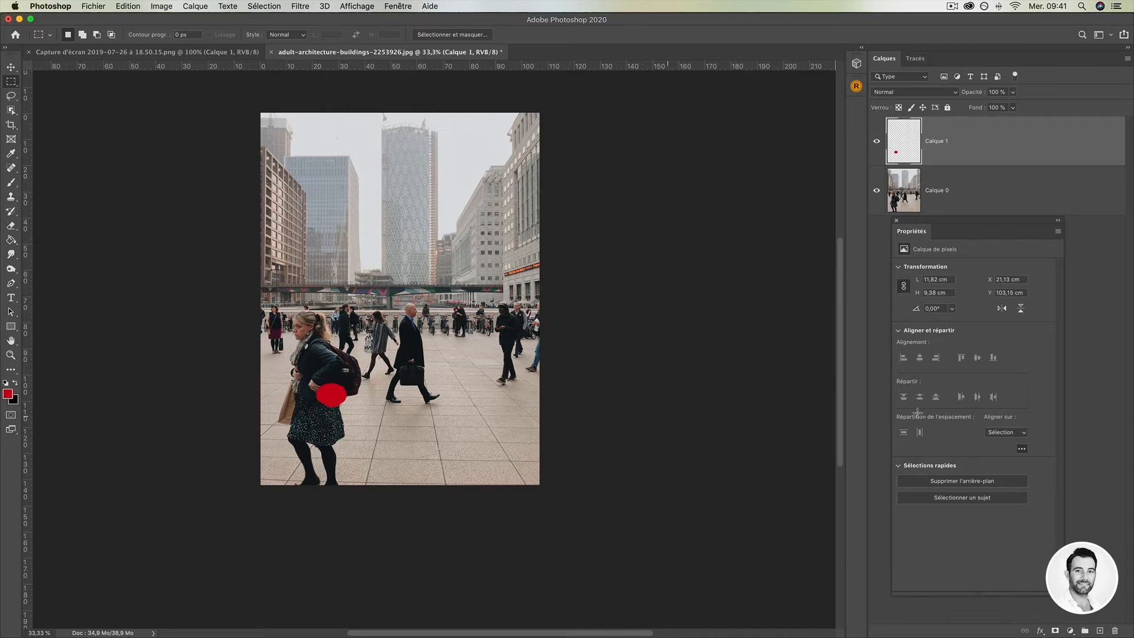
# Align the red spot to Toile, centring it horizontally and vertically on the canvas.
pyautogui.click(1001, 435)
pyautogui.click(1001, 444)
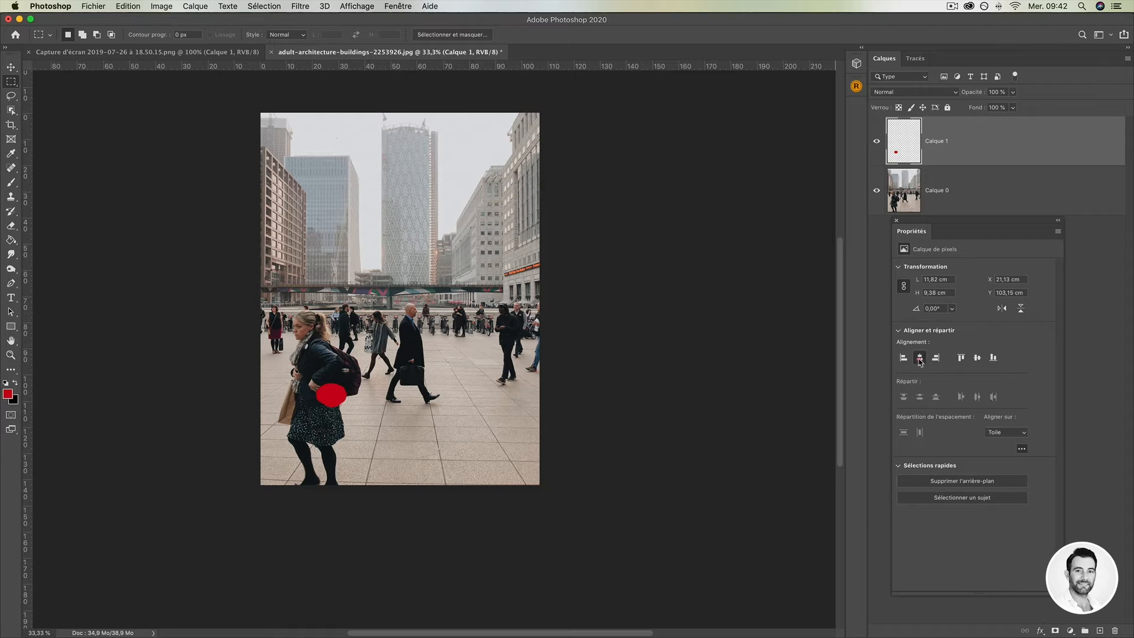
pyautogui.click(919, 358)
pyautogui.click(977, 358)
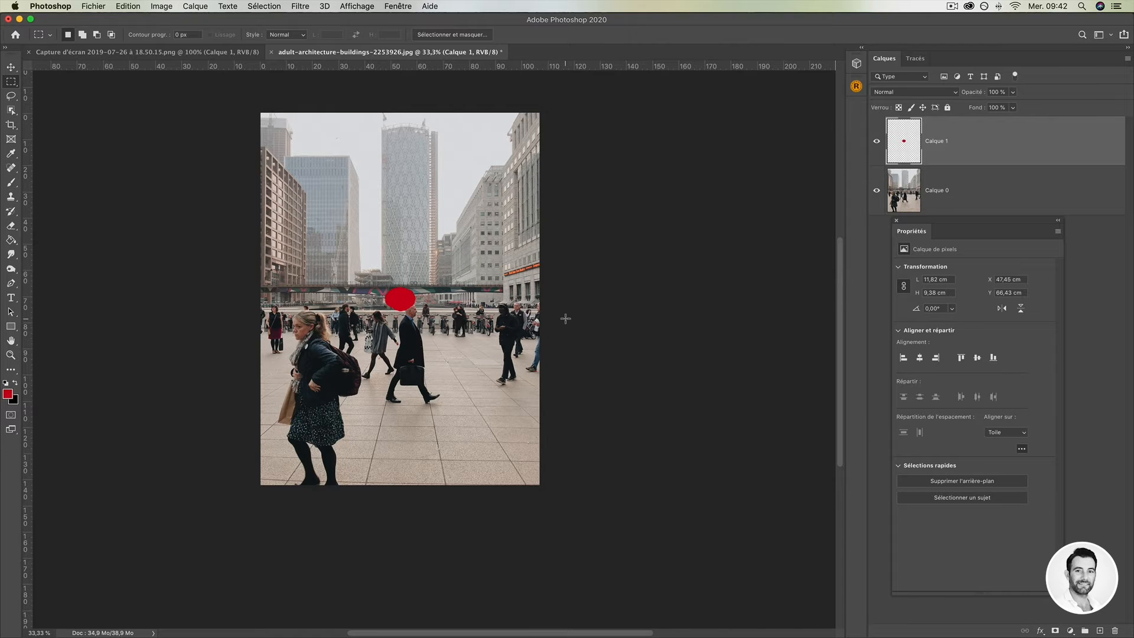
pyautogui.press('super')
# Collapse and re-expand the distribution options, and check the layer properties with the Lasso and Move tools active.
pyautogui.click(1022, 449)
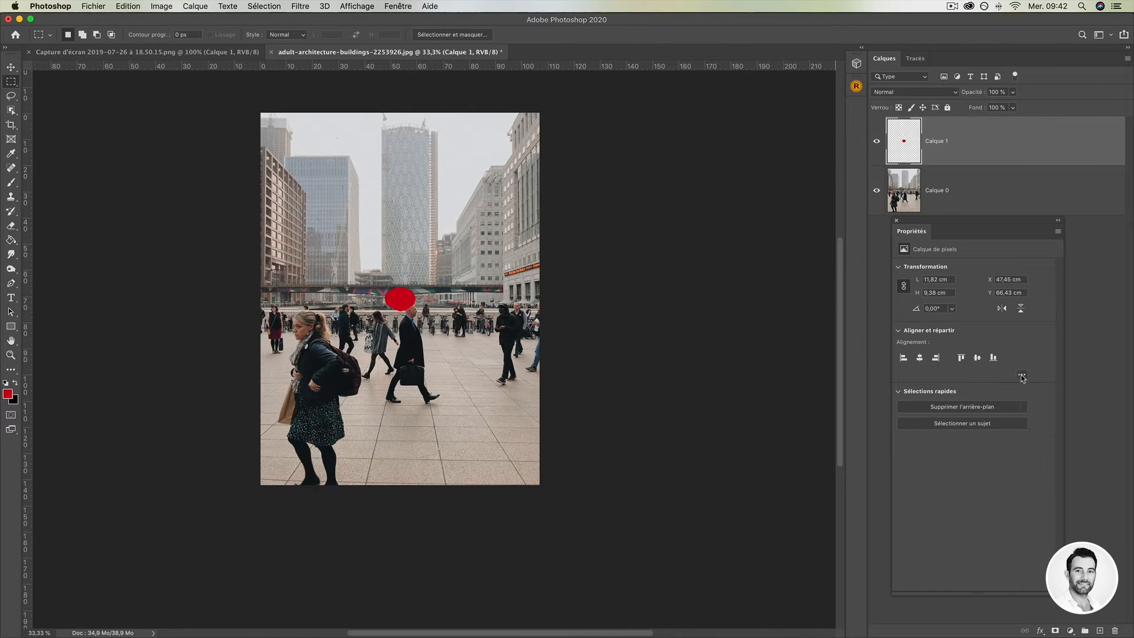
pyautogui.click(1021, 376)
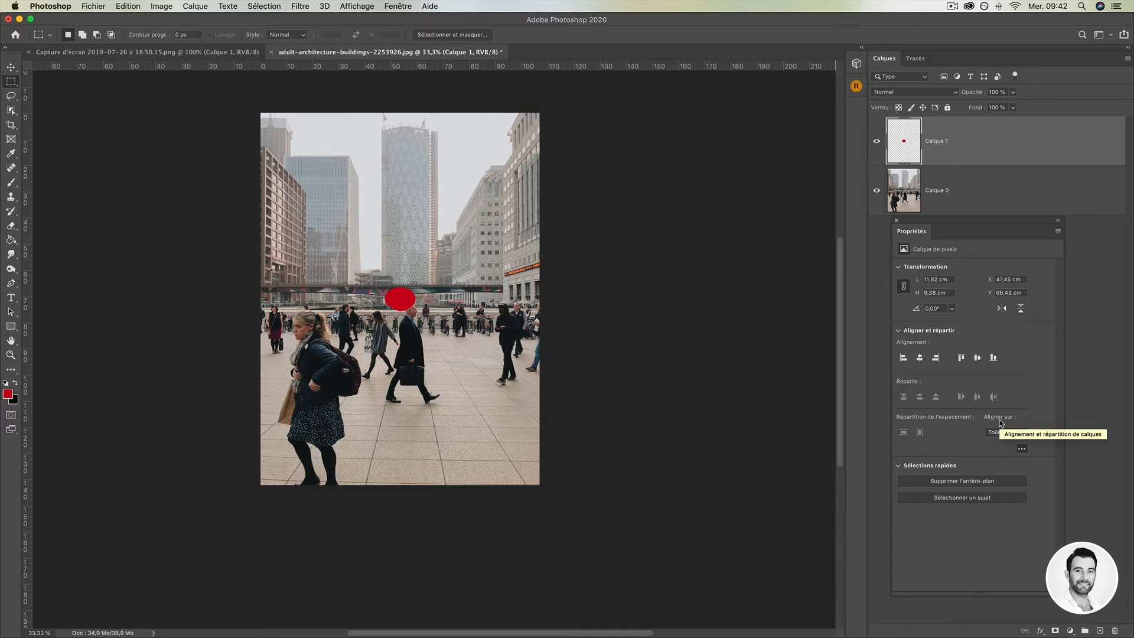
pyautogui.click(12, 98)
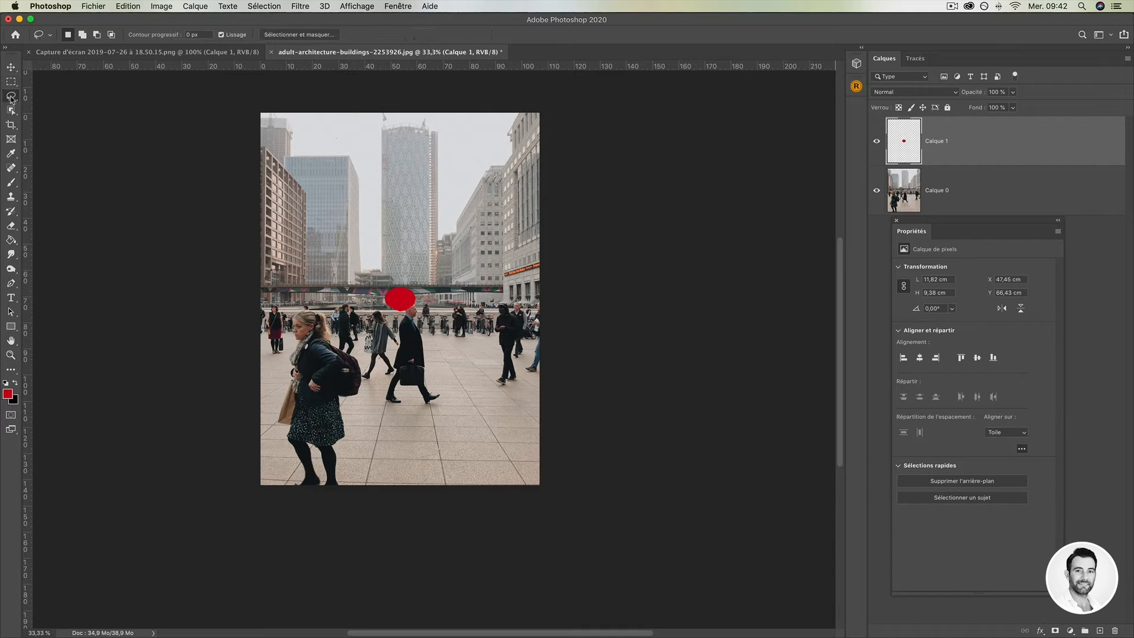
pyautogui.click(11, 67)
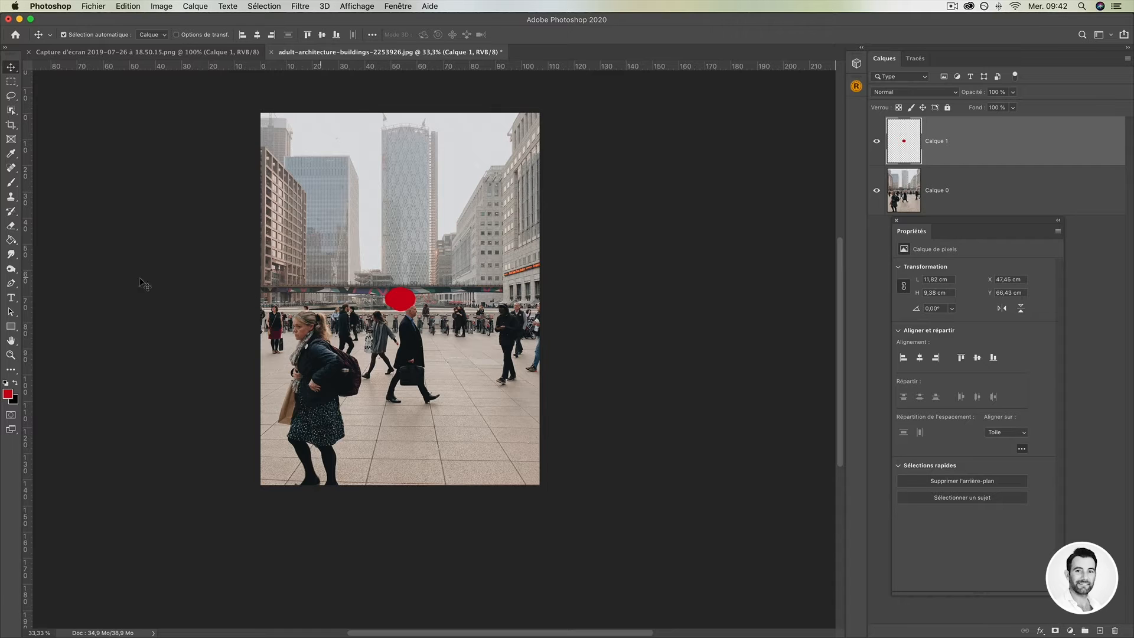
# Add the text "PHOTOSHOP CC 2020" over the glass tower in the upper part of the photo.
pyautogui.click(11, 297)
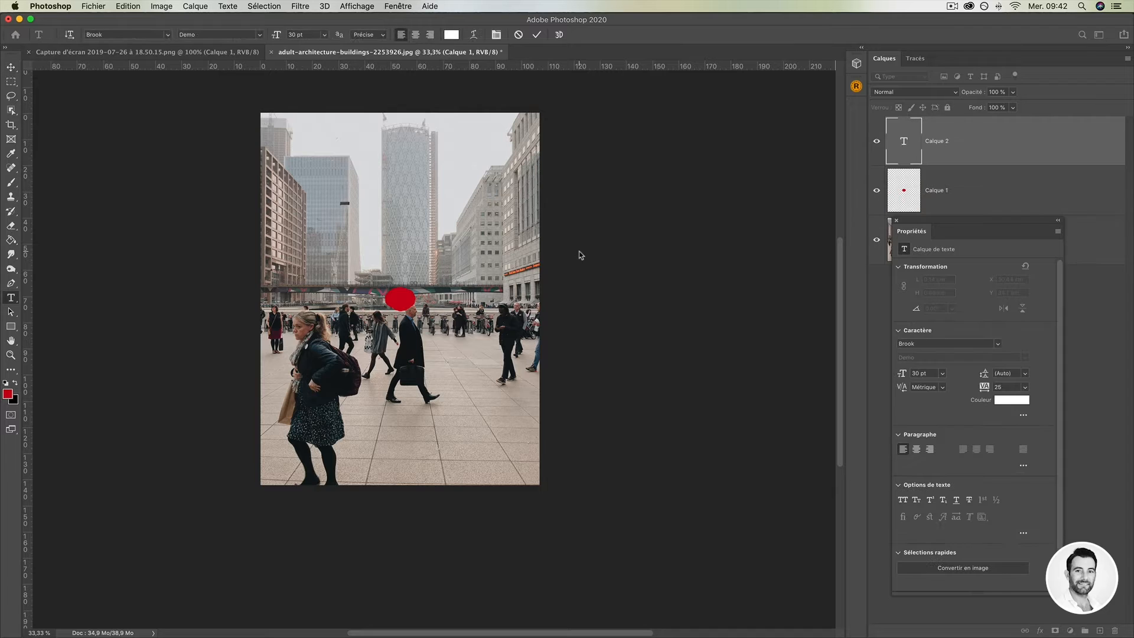
pyautogui.press('shift')
pyautogui.click(10, 66)
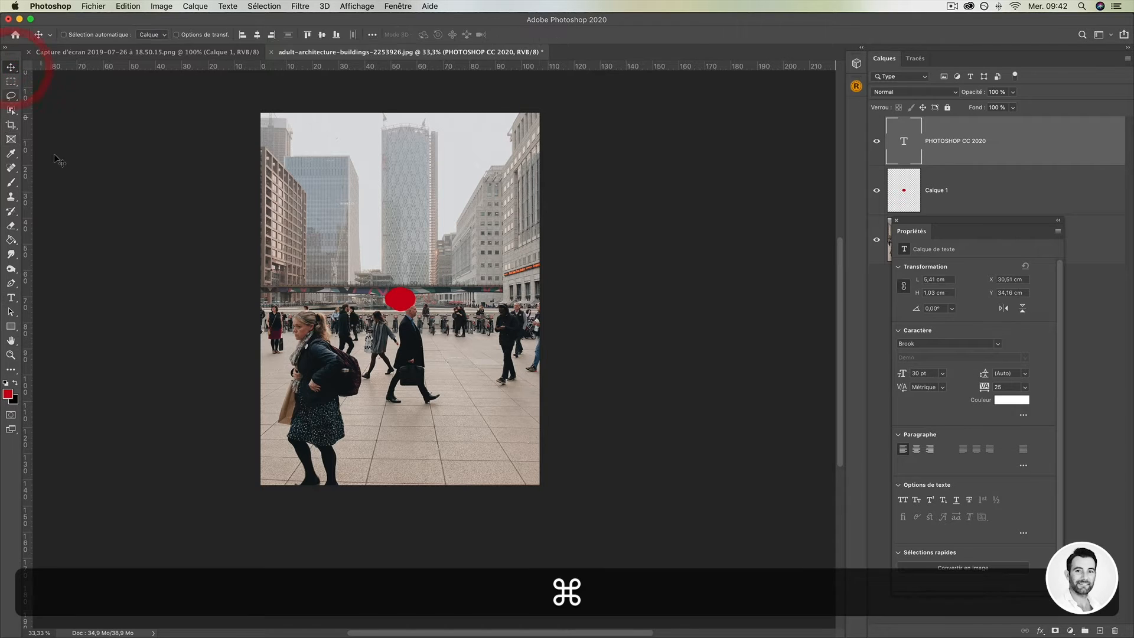
# Scale the text up to about 68 cm wide and move it down over the paving near the photo's lower edge.
pyautogui.press('super+t')
pyautogui.moveTo(360, 205); pyautogui.dragTo(509, 285)
pyautogui.press('Return')
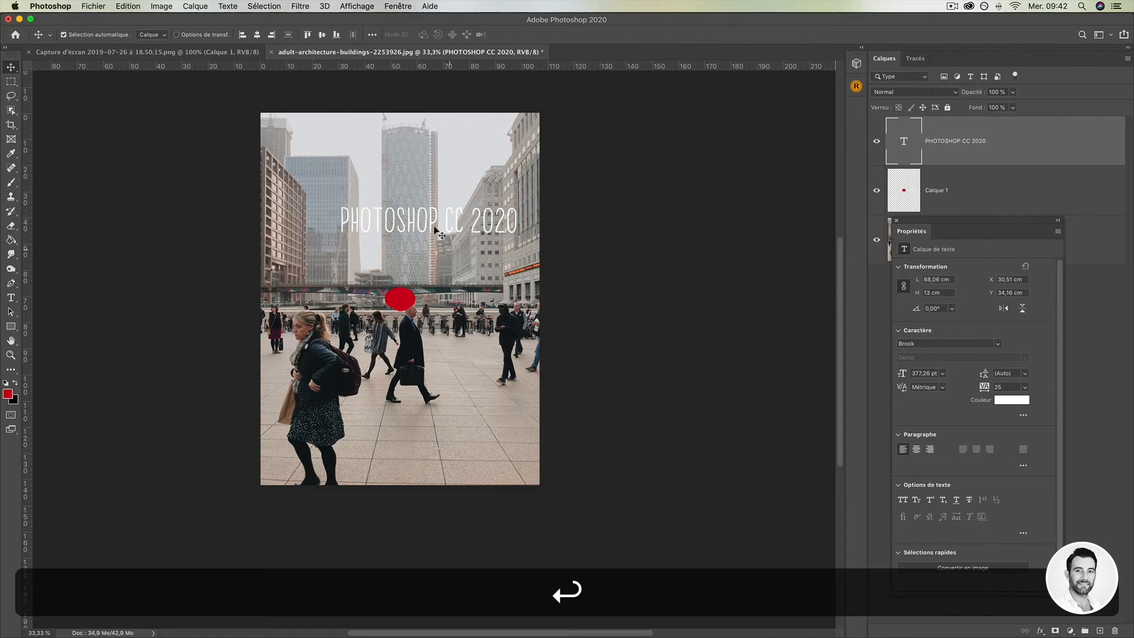
pyautogui.moveTo(432, 223); pyautogui.dragTo(390, 454)
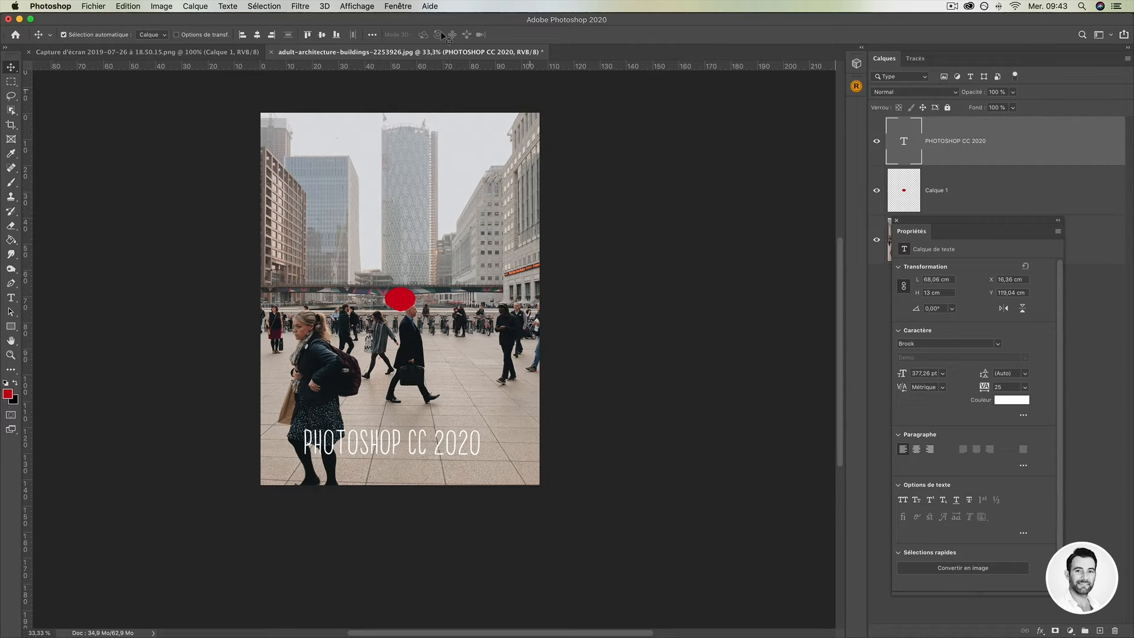
# Show the floating Caractère settings and place them beside the photo.
pyautogui.click(398, 7)
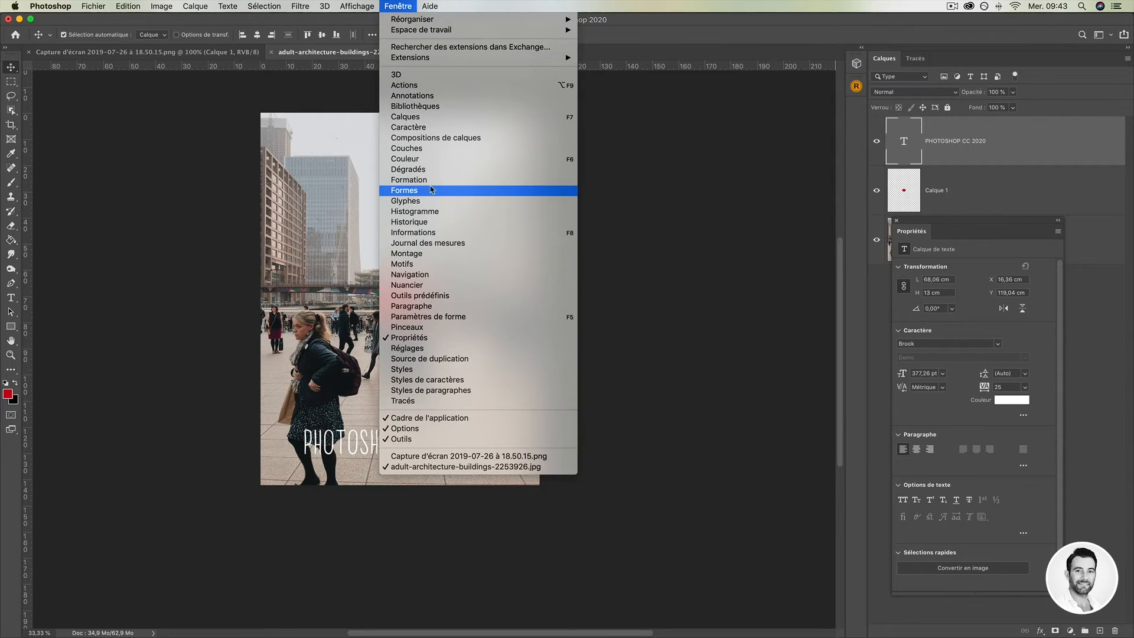
pyautogui.click(423, 127)
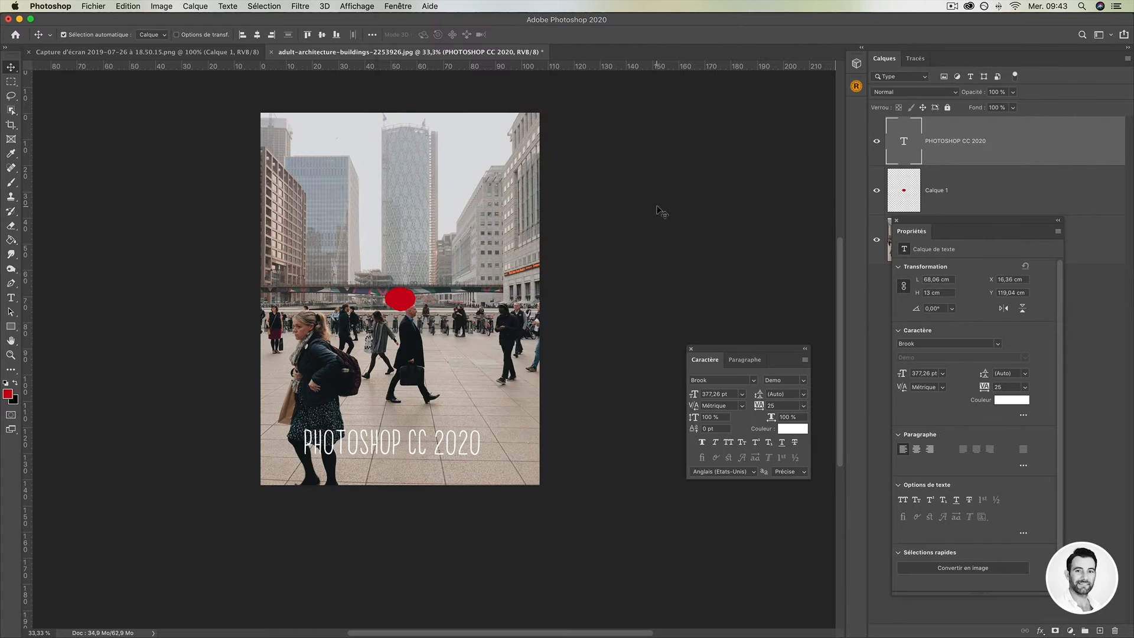
pyautogui.moveTo(738, 349); pyautogui.dragTo(669, 213)
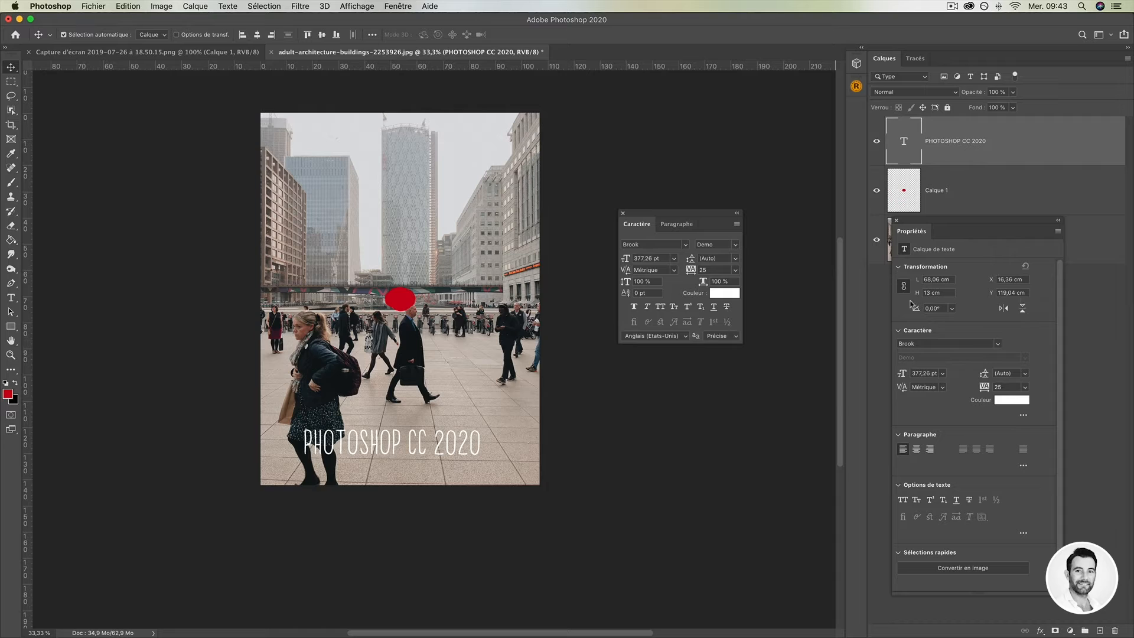
# Try flipping the text horizontally, flip it back, and compare the floating Paragraphe and Caractère settings with the text layer's properties.
pyautogui.click(1006, 310)
pyautogui.click(1006, 310)
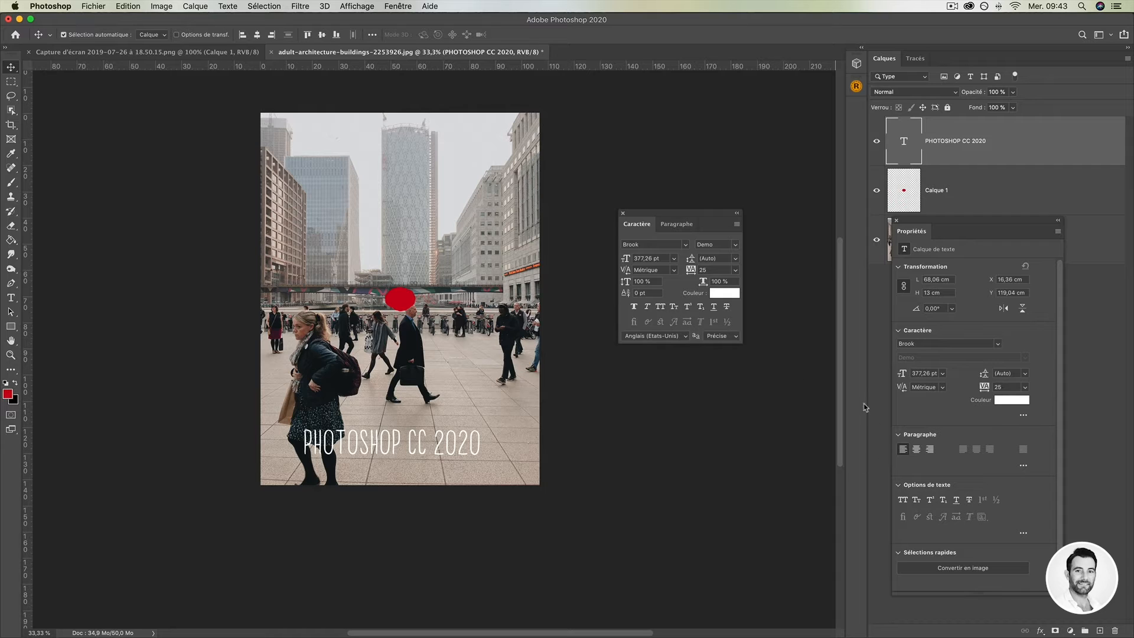
pyautogui.click(685, 225)
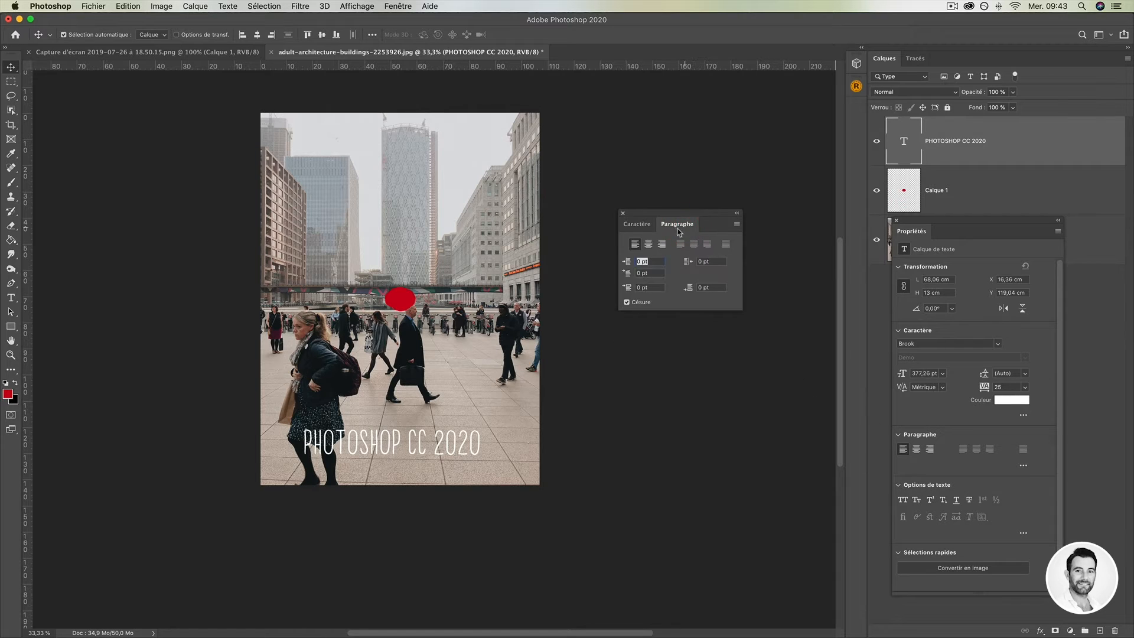
pyautogui.click(637, 226)
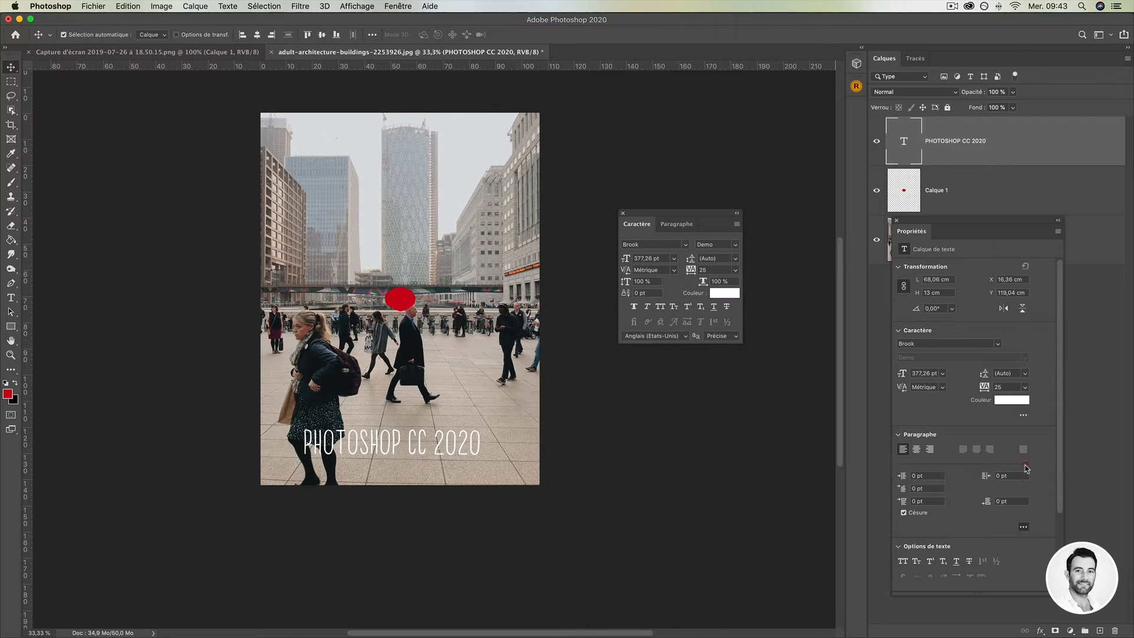
# Compare the floating Paragraphe settings with the text layer's paragraph and text options in its properties, and close the floating settings.
pyautogui.click(677, 224)
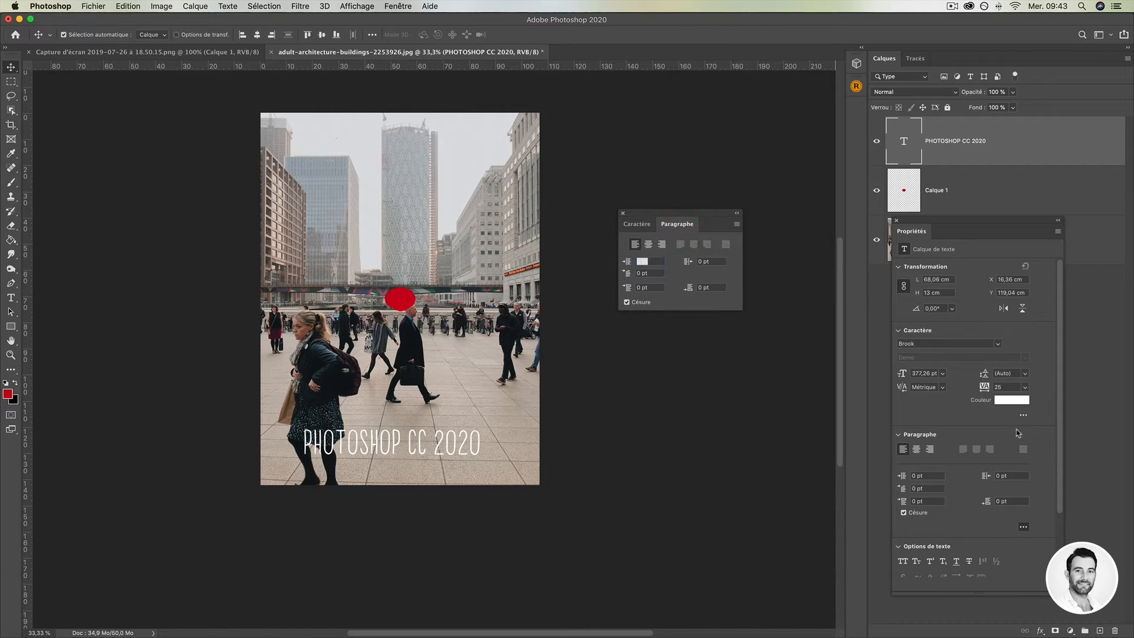
pyautogui.scroll(-5, 1019, 548)
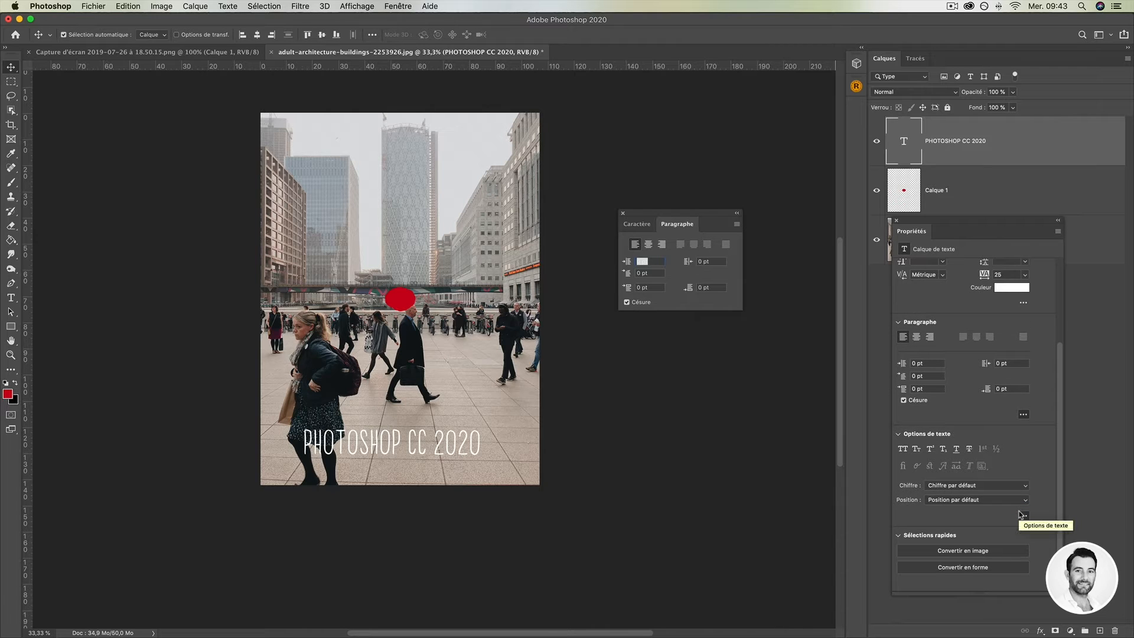
pyautogui.scroll(5, 1020, 515)
pyautogui.scroll(-5, 1020, 515)
pyautogui.scroll(-2, 743, 259)
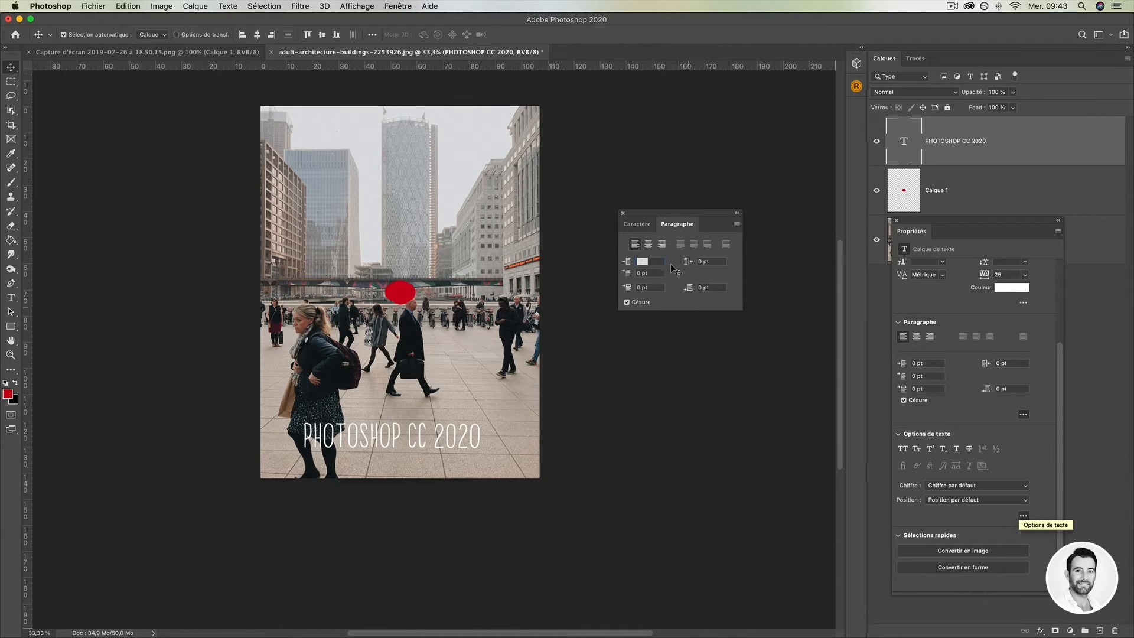
pyautogui.scroll(5, 609, 330)
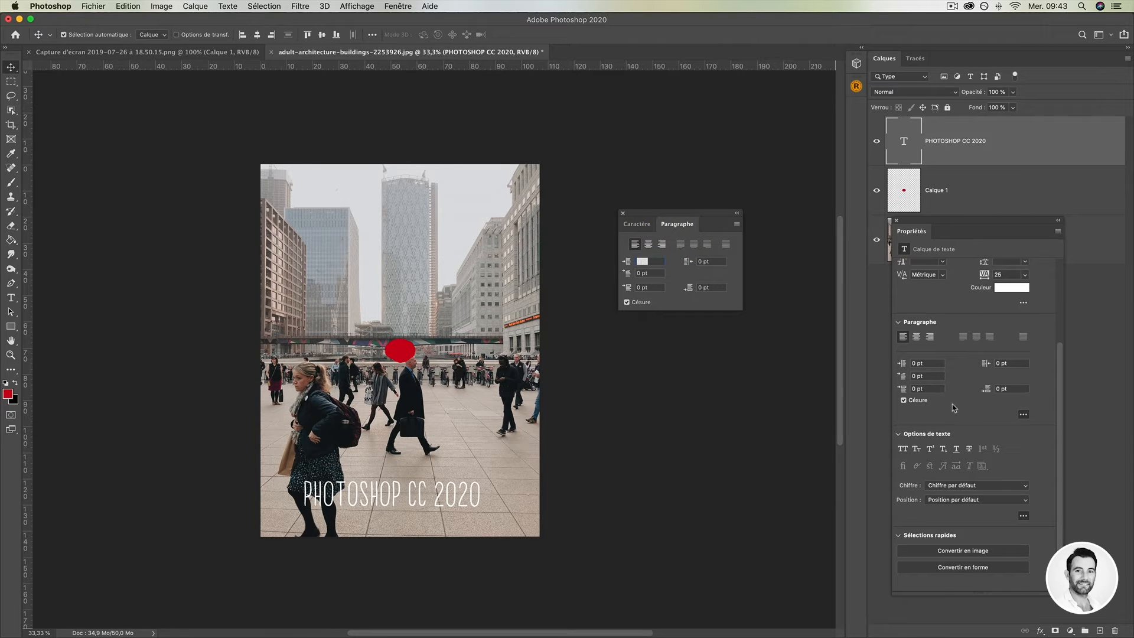
pyautogui.scroll(4, 955, 407)
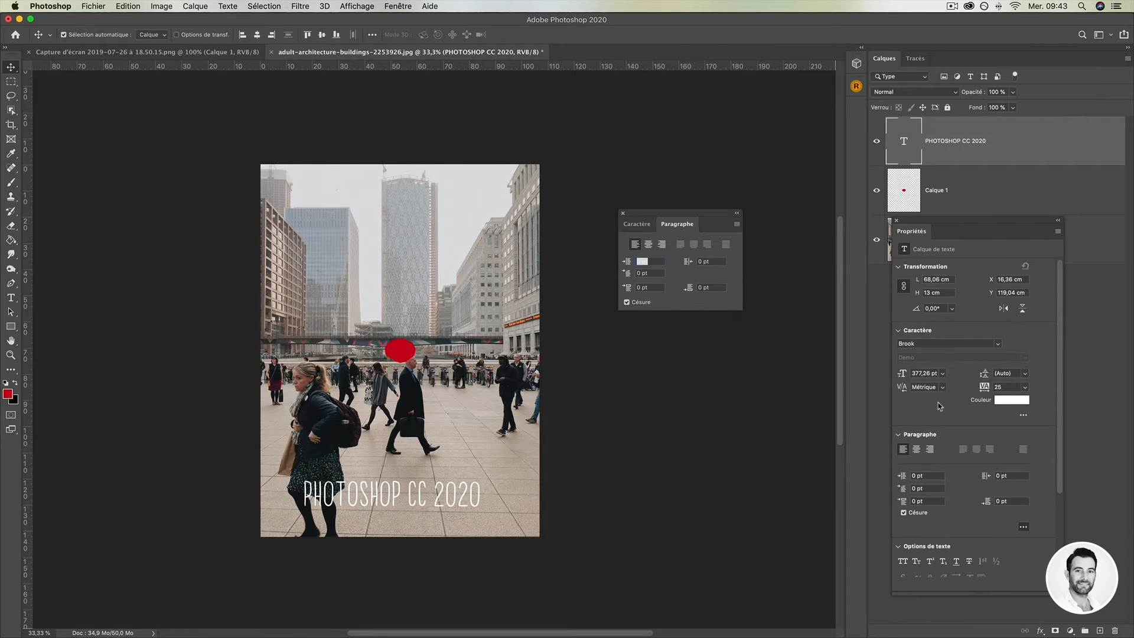
pyautogui.scroll(-4, 940, 406)
pyautogui.scroll(-1, 672, 300)
pyautogui.click(623, 212)
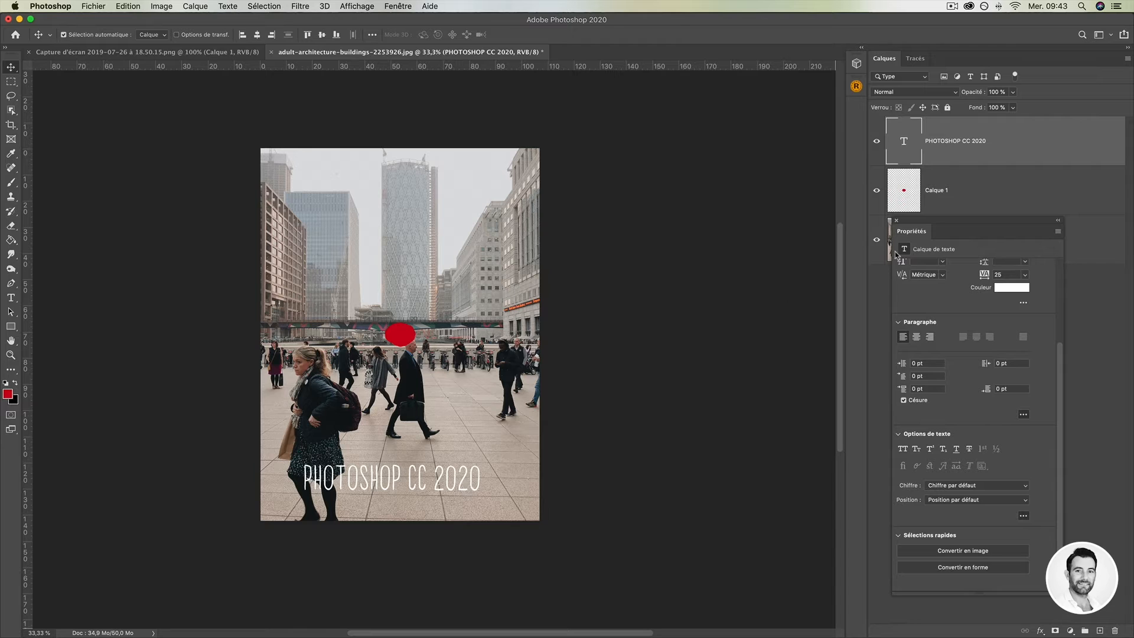
# Look through the context commands of the text layer for Convertir en image and Convertir en forme.
pyautogui.rightClick(1027, 154)
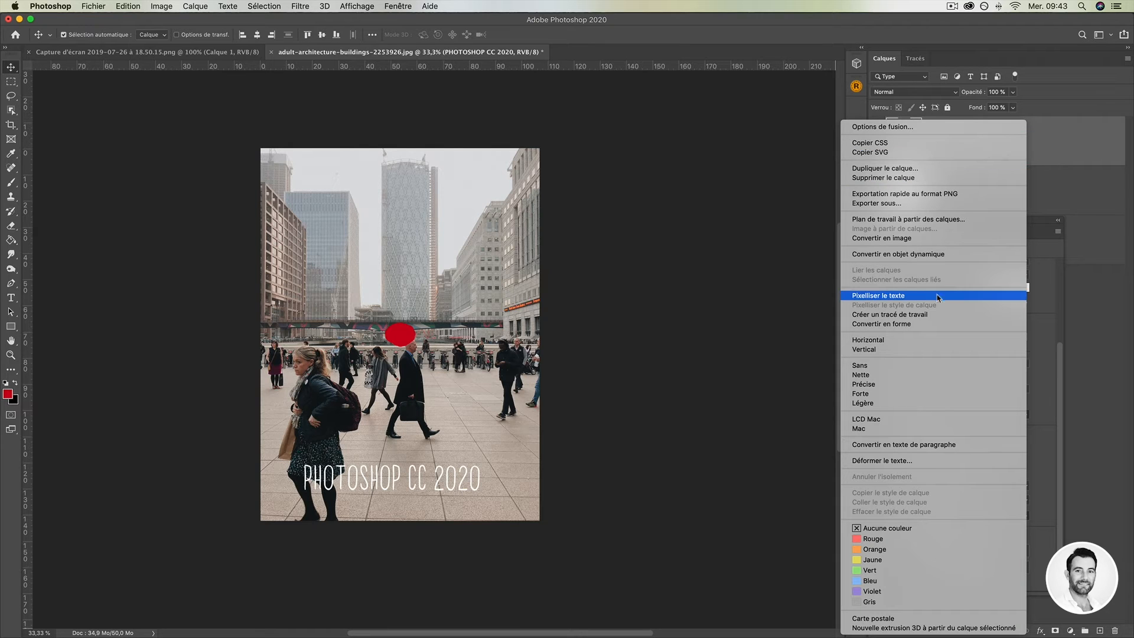
pyautogui.click(1041, 221)
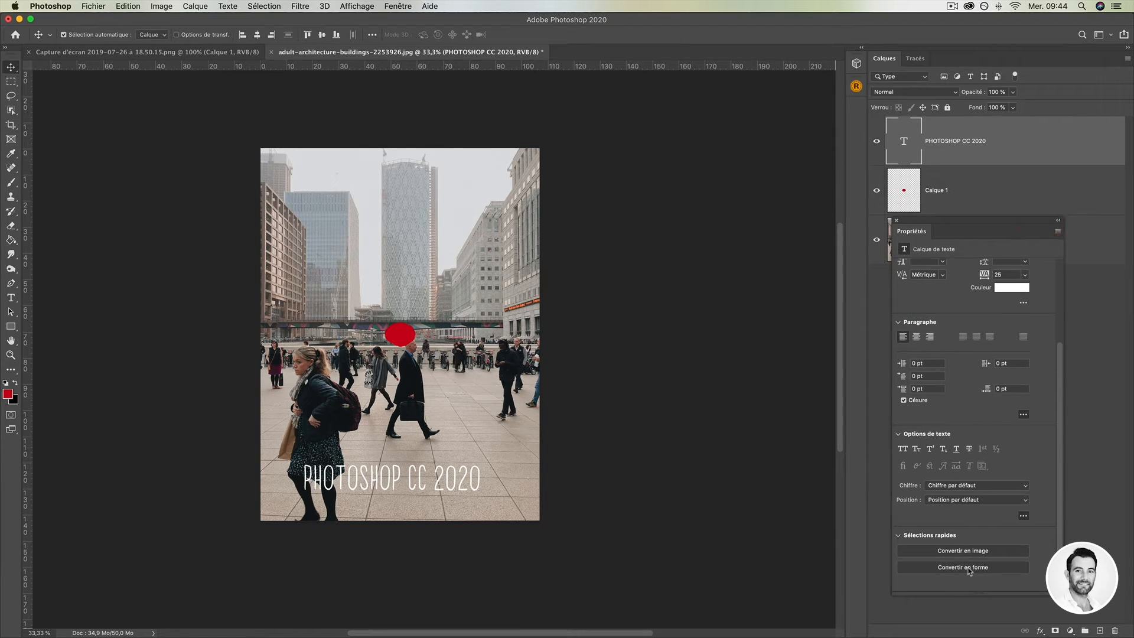
pyautogui.rightClick(1008, 153)
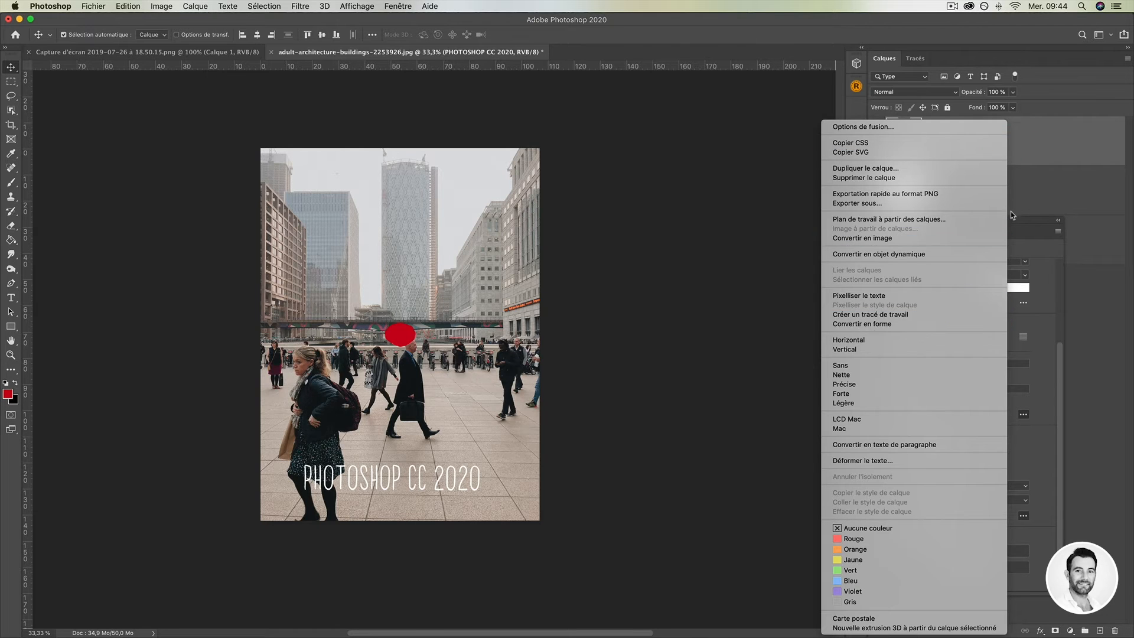
pyautogui.click(1036, 137)
# Convert the text layer to a shape and stretch the top of the last "2" upward with the Direct Selection tool.
pyautogui.click(986, 569)
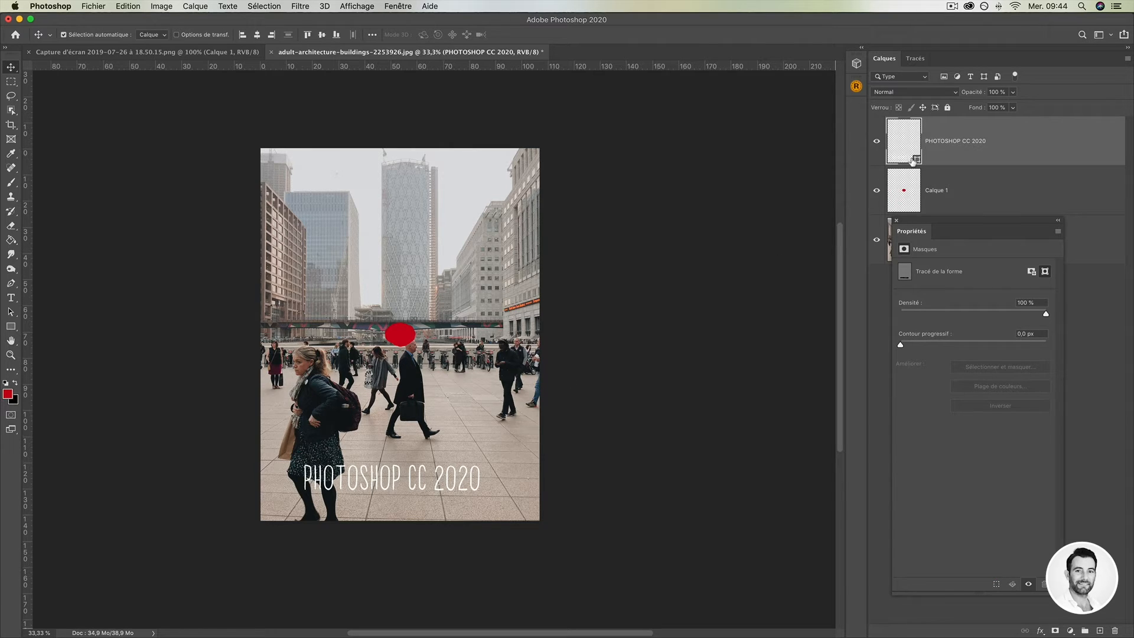
pyautogui.click(12, 313)
pyautogui.click(34, 321)
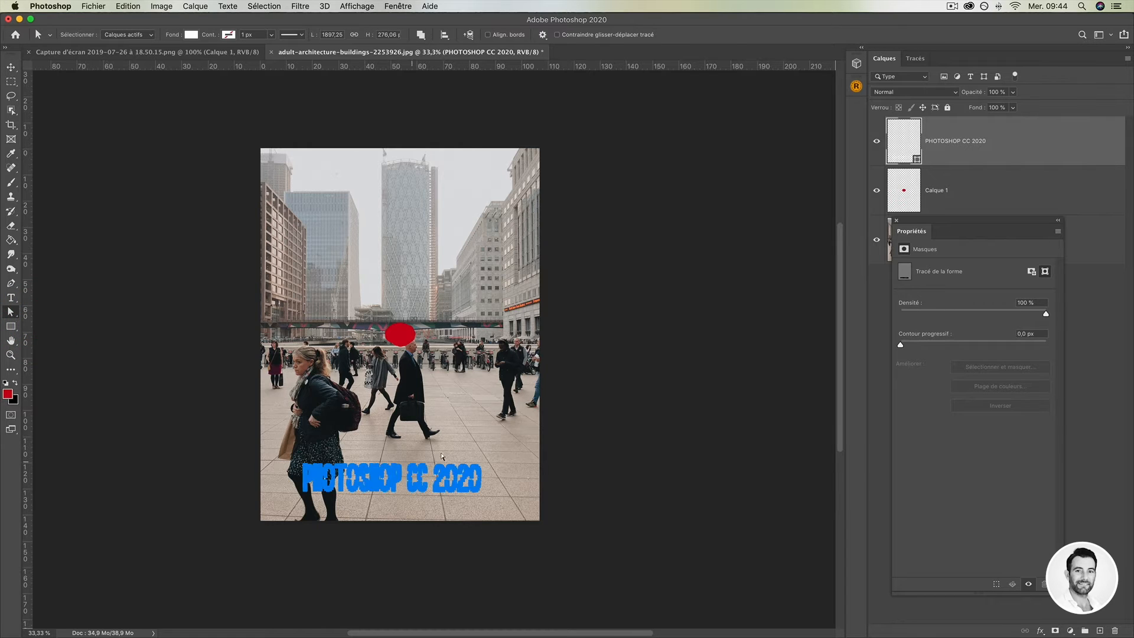
pyautogui.moveTo(462, 468); pyautogui.dragTo(462, 416)
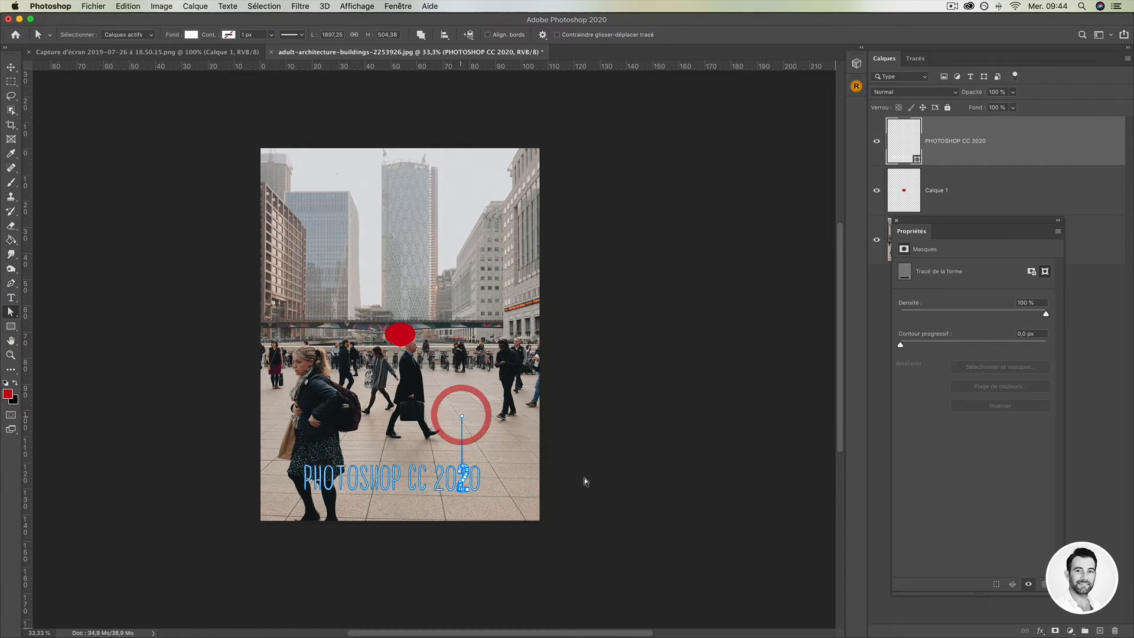
# Undo the stretched anchor point and the conversion to a shape.
pyautogui.press('super+z')
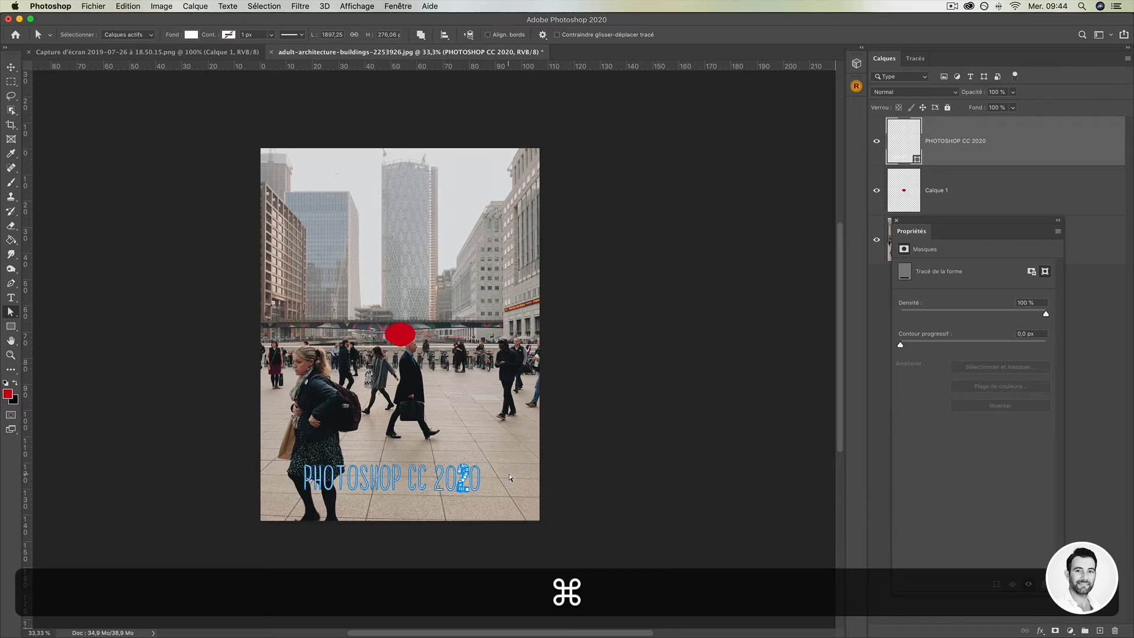
pyautogui.press('super+z')
pyautogui.press('super+z')
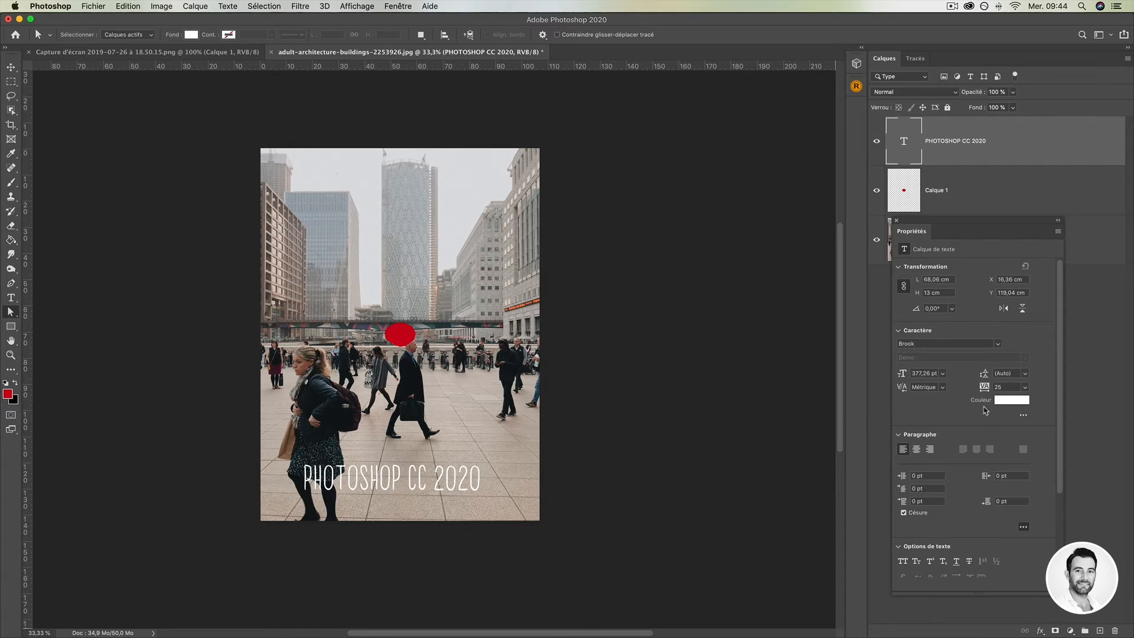
# Review the text layer's properties down to Sélections rapides and move the floating Propriétés settings towards the photo.
pyautogui.scroll(-5, 991, 403)
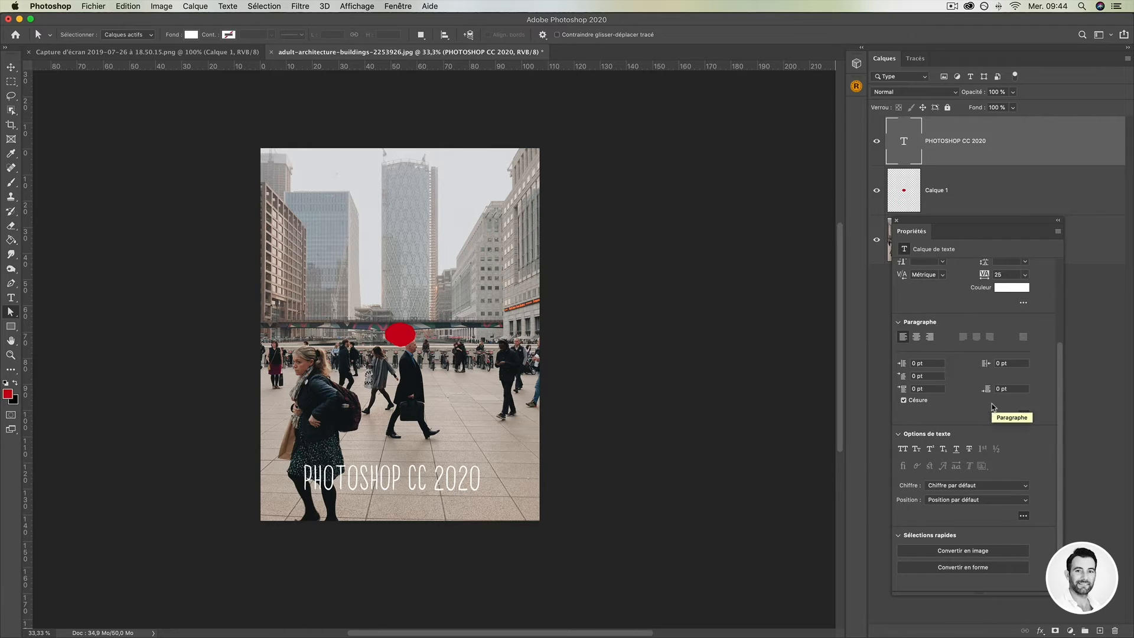
pyautogui.scroll(5, 991, 403)
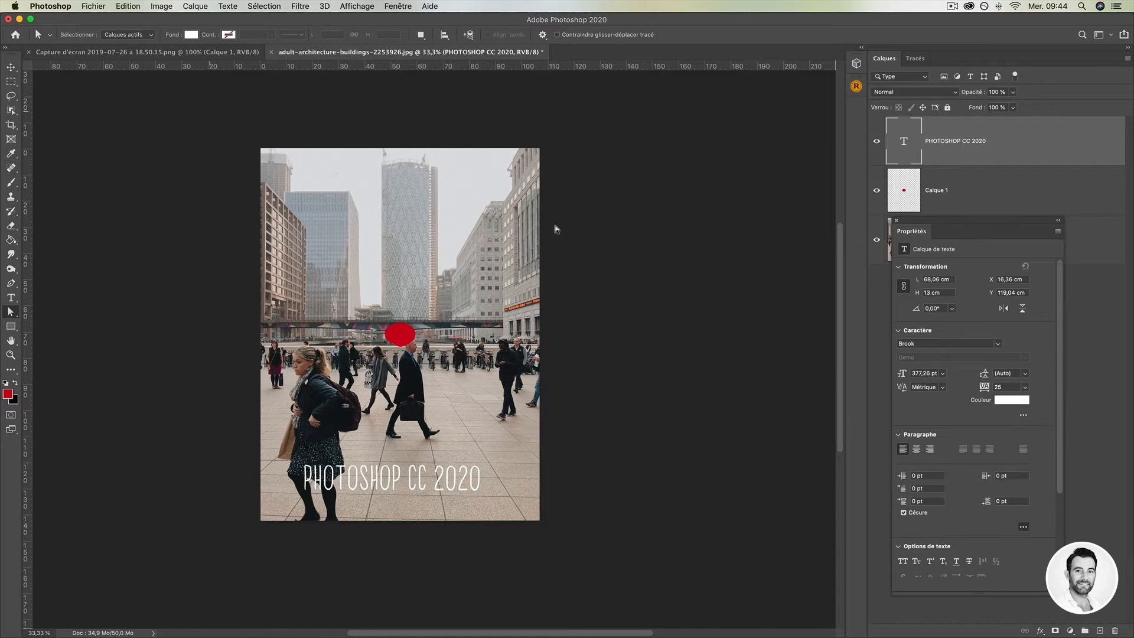
pyautogui.moveTo(945, 222); pyautogui.dragTo(714, 85)
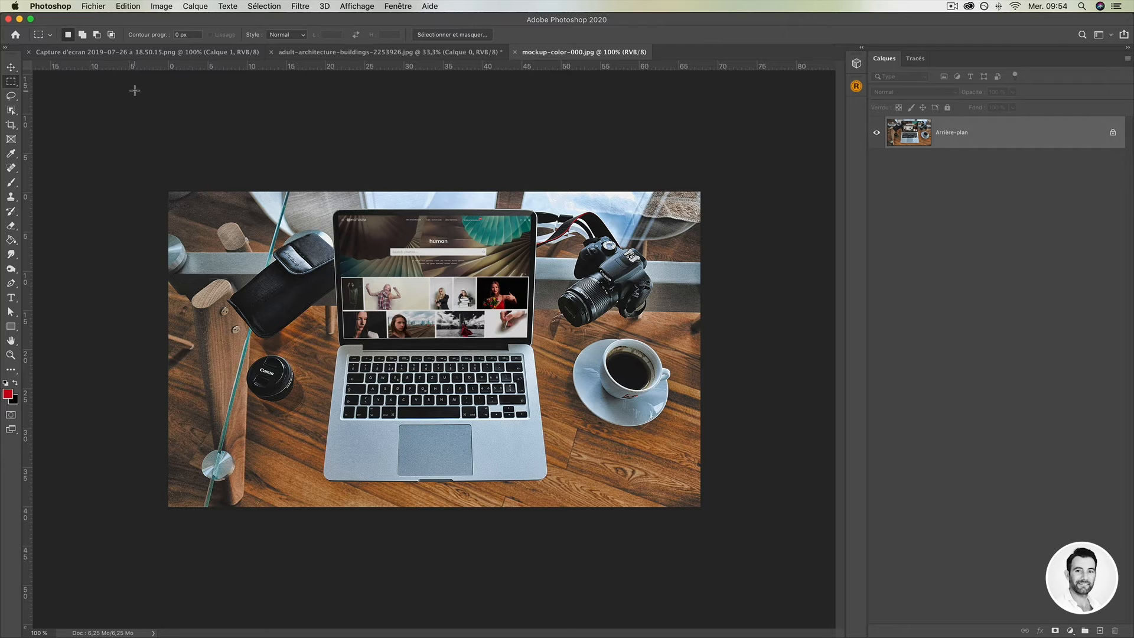
# Unlock the background layer of mockup-color-000.jpg and start the Déformation transformation on it.
pyautogui.click(127, 6)
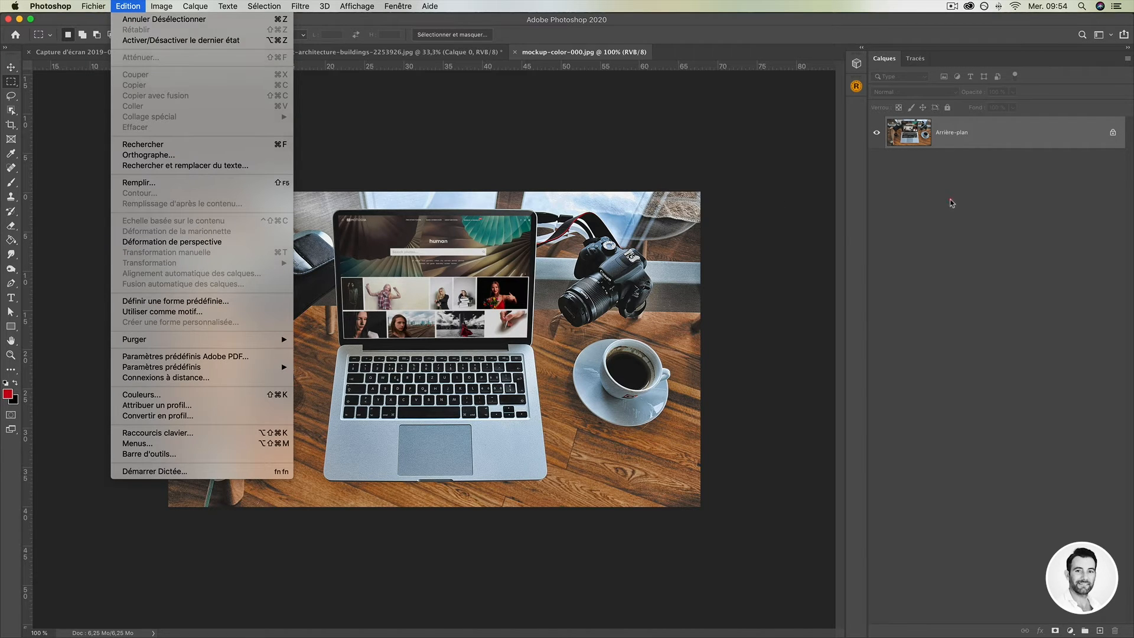
pyautogui.click(952, 203)
pyautogui.click(1113, 133)
pyautogui.click(128, 6)
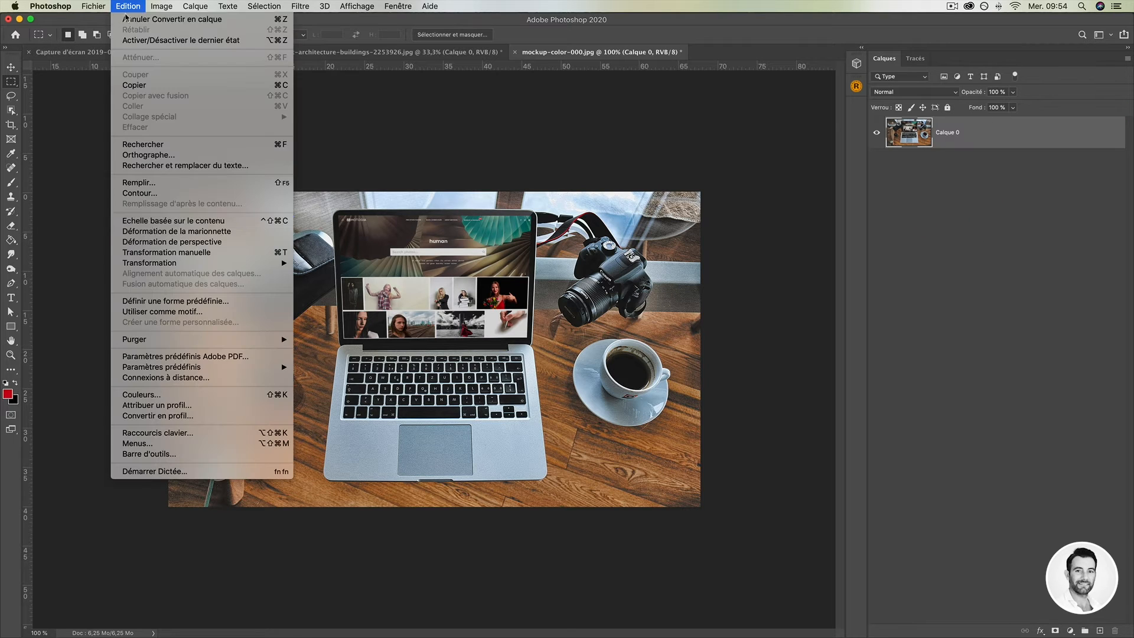
pyautogui.moveTo(176, 265)
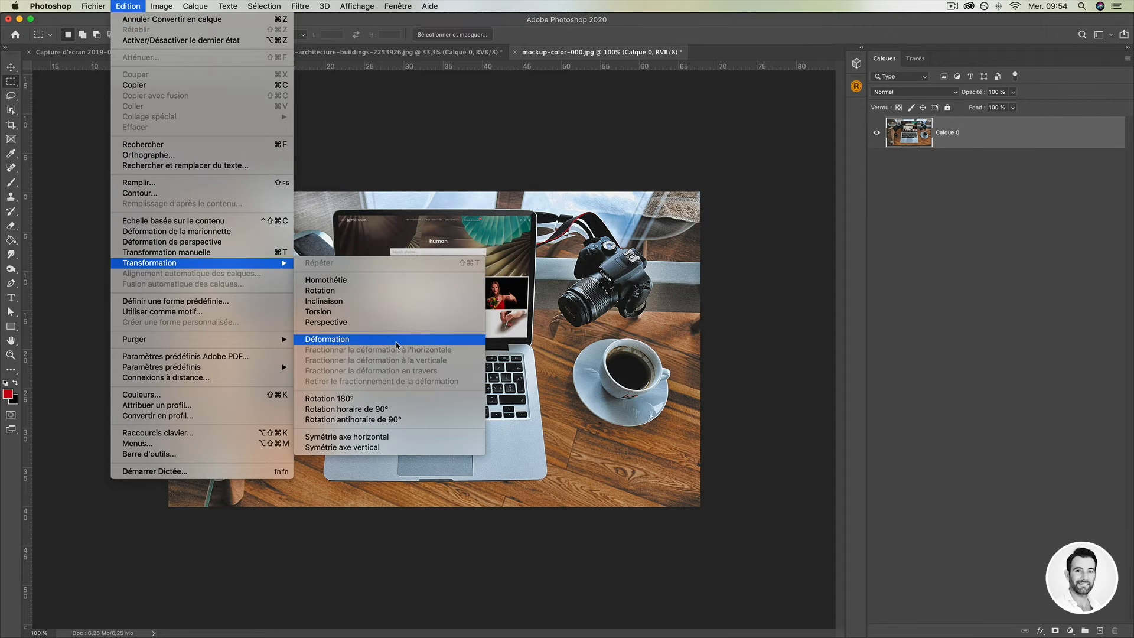
pyautogui.click(397, 344)
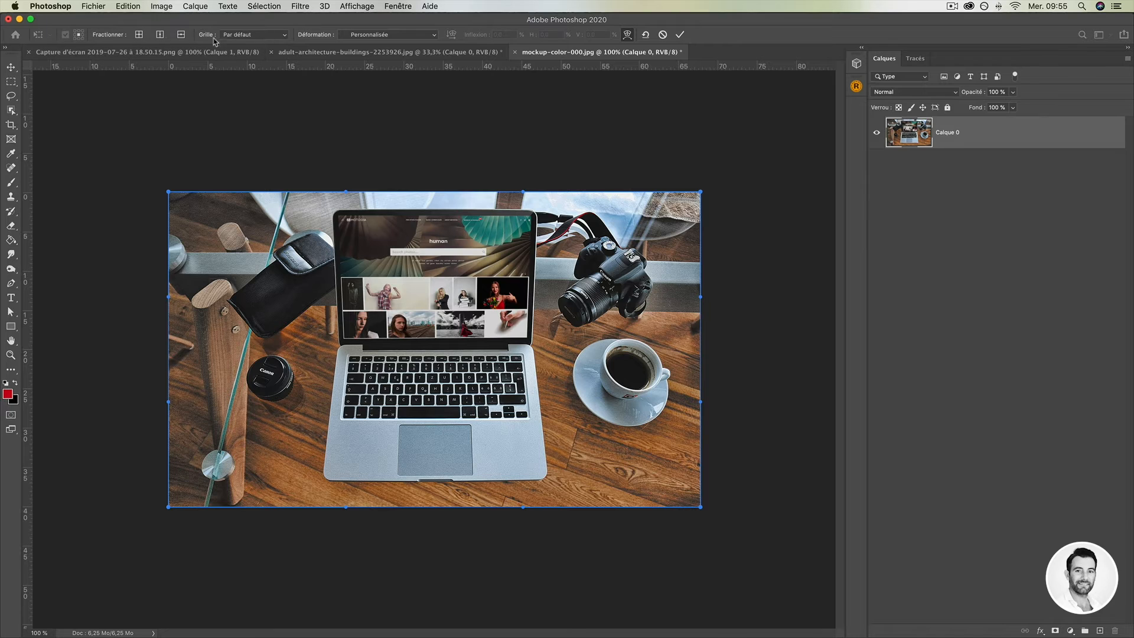
# Browse the warp types while keeping Personnalisée, and try pulling the photo inside the Par défaut grid before undoing the distortion.
pyautogui.click(400, 37)
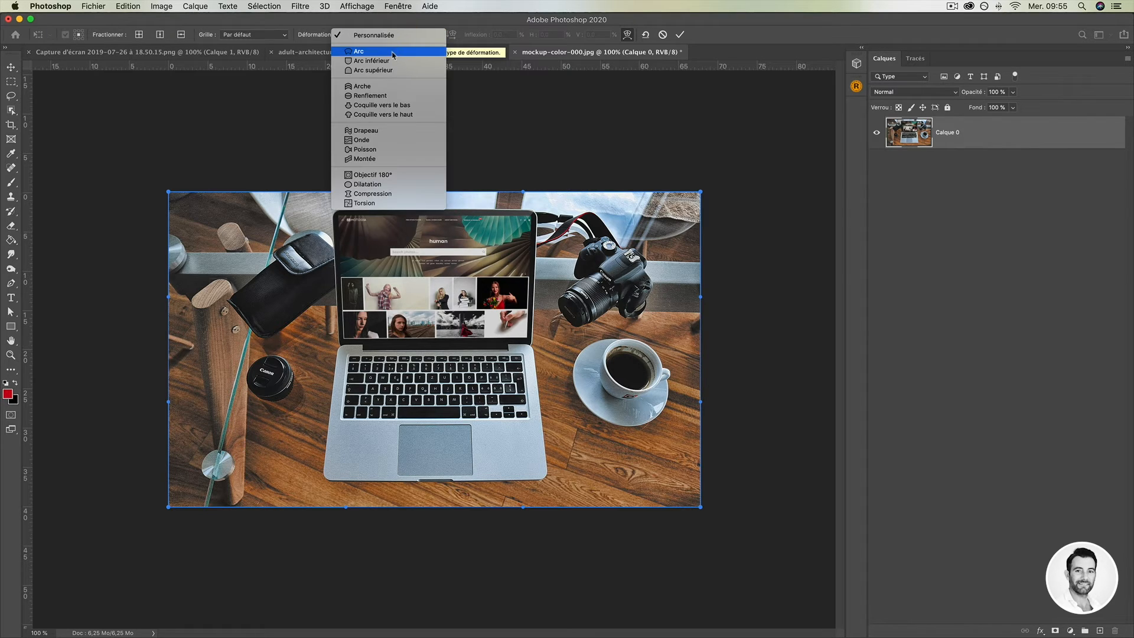
pyautogui.click(372, 35)
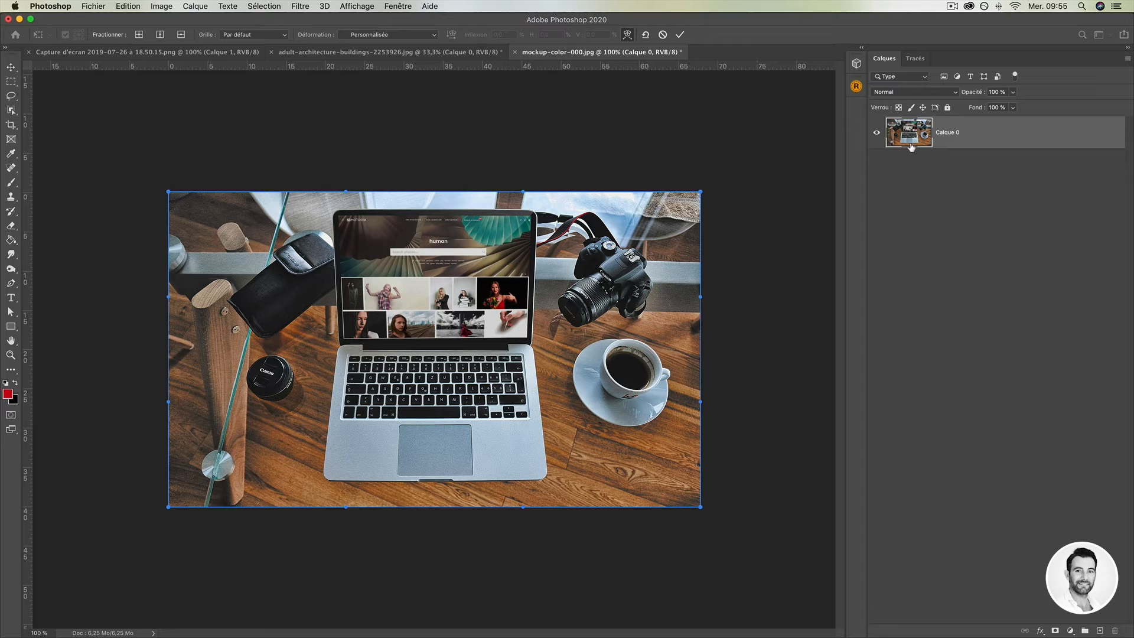
pyautogui.click(242, 35)
pyautogui.click(240, 45)
pyautogui.moveTo(349, 214); pyautogui.dragTo(380, 305)
pyautogui.press('super+z')
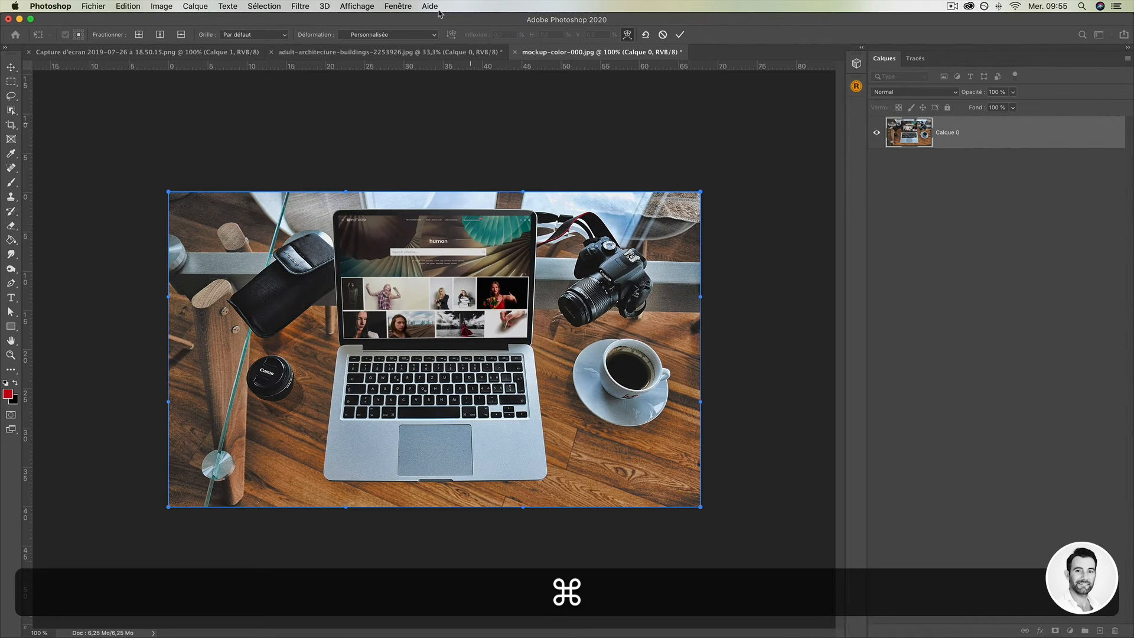
# Set the warp grid to 3 x 3, try moving the inner point over the laptop's screen, and undo the distortion.
pyautogui.click(246, 38)
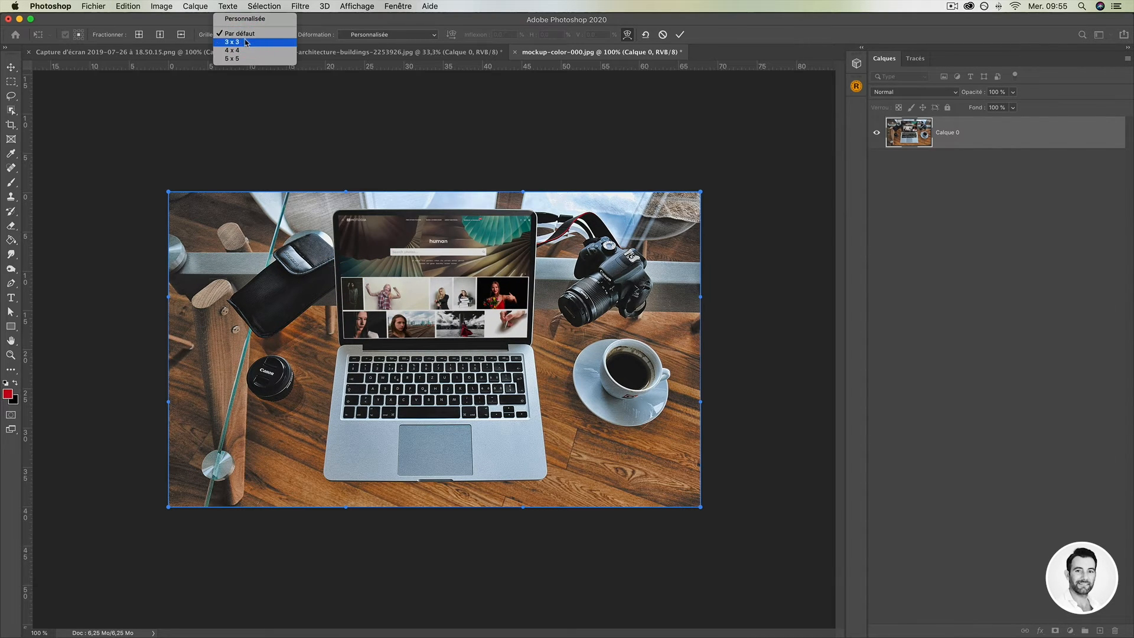
pyautogui.click(246, 42)
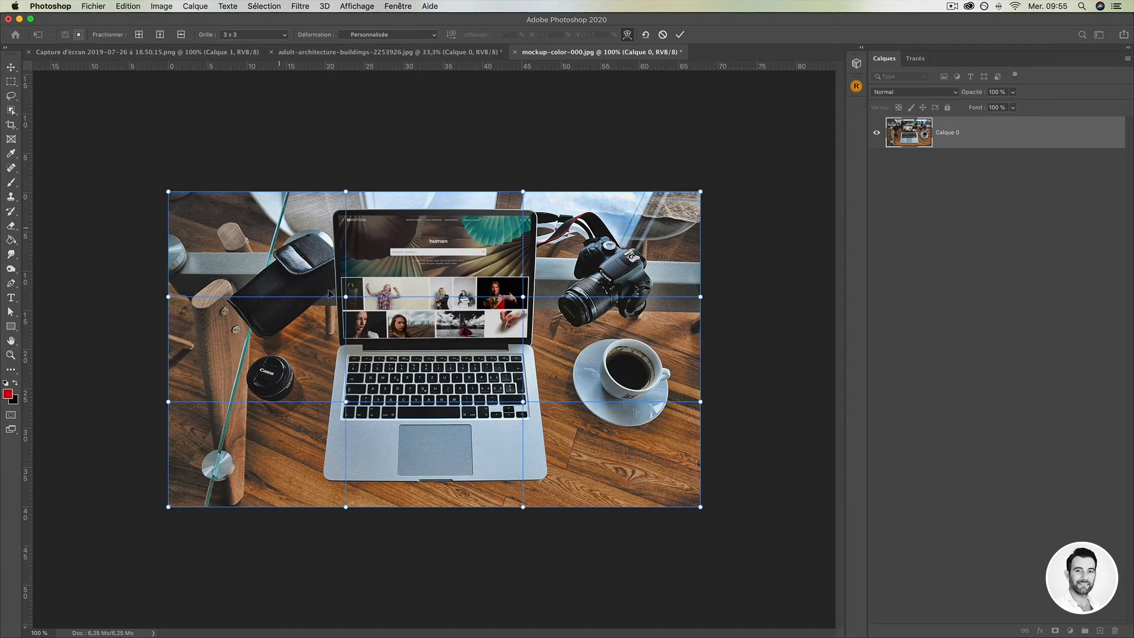
pyautogui.moveTo(346, 300); pyautogui.dragTo(378, 295)
pyautogui.press('super+z')
pyautogui.press('super+z')
# Set the warp grid to 4 x 4, try pulling the point beside the coffee cup towards the laptop, and undo it.
pyautogui.click(245, 35)
pyautogui.click(239, 45)
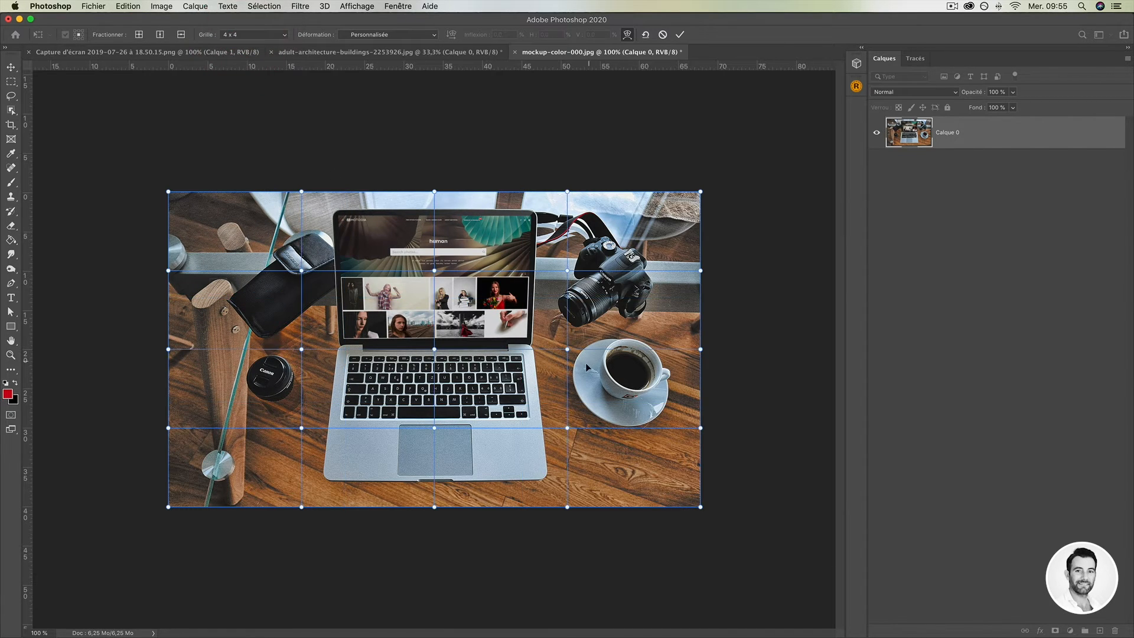
pyautogui.moveTo(566, 350); pyautogui.dragTo(466, 308)
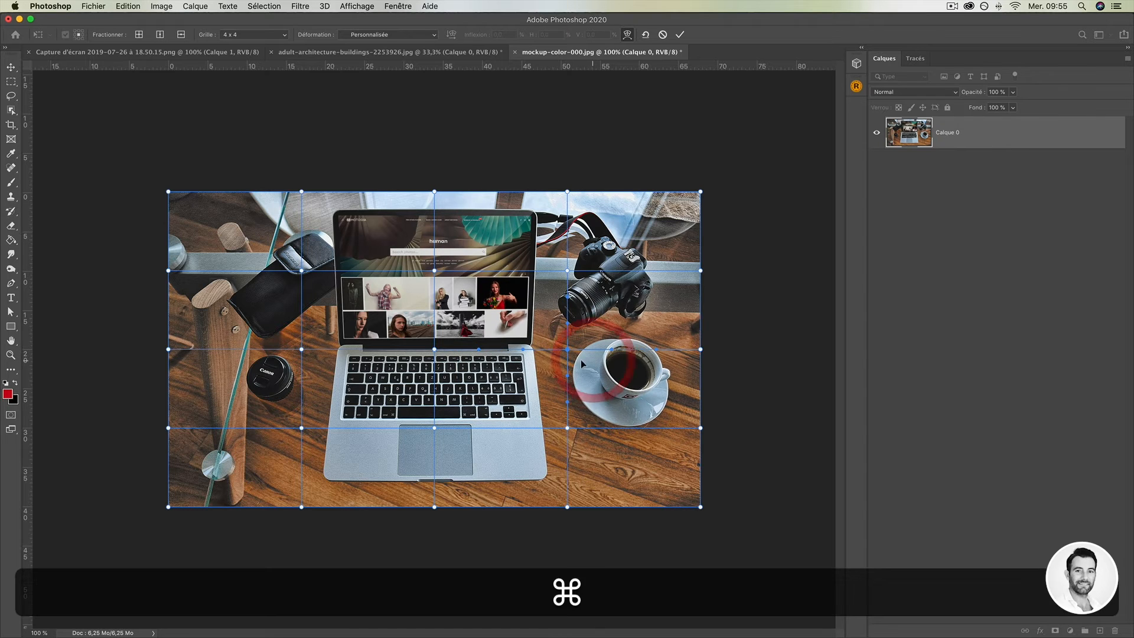
pyautogui.press('super+z')
# Set the warp grid to 5 x 5, try distorting the coffee cup with its nearest grid point, and undo it.
pyautogui.click(254, 34)
pyautogui.click(239, 45)
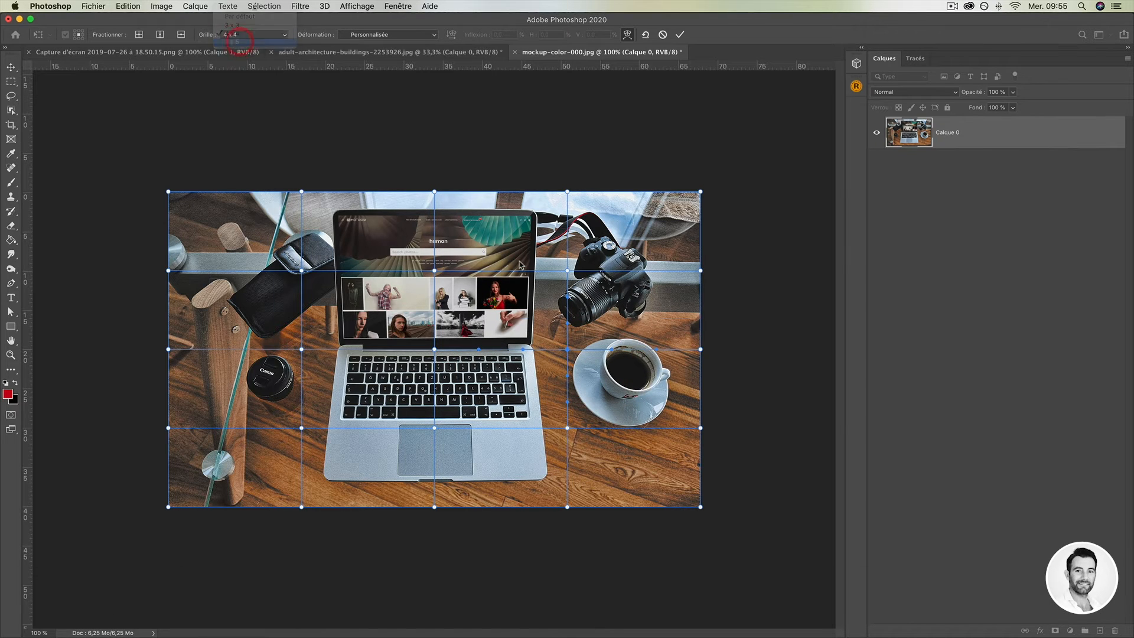
pyautogui.moveTo(595, 381); pyautogui.dragTo(616, 363)
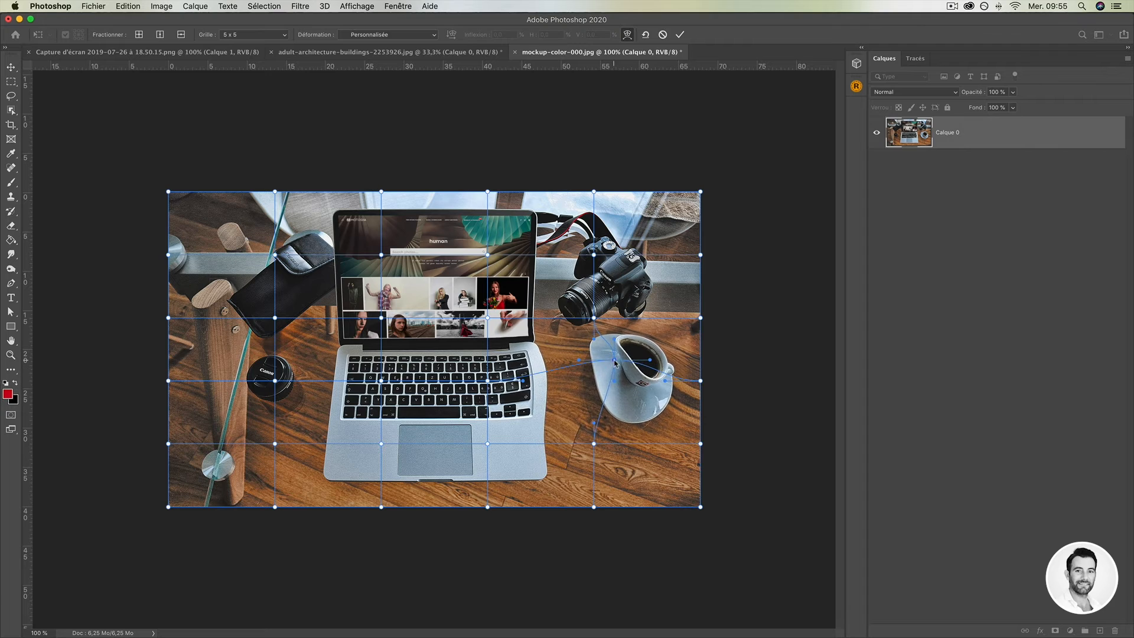
pyautogui.press('super+z')
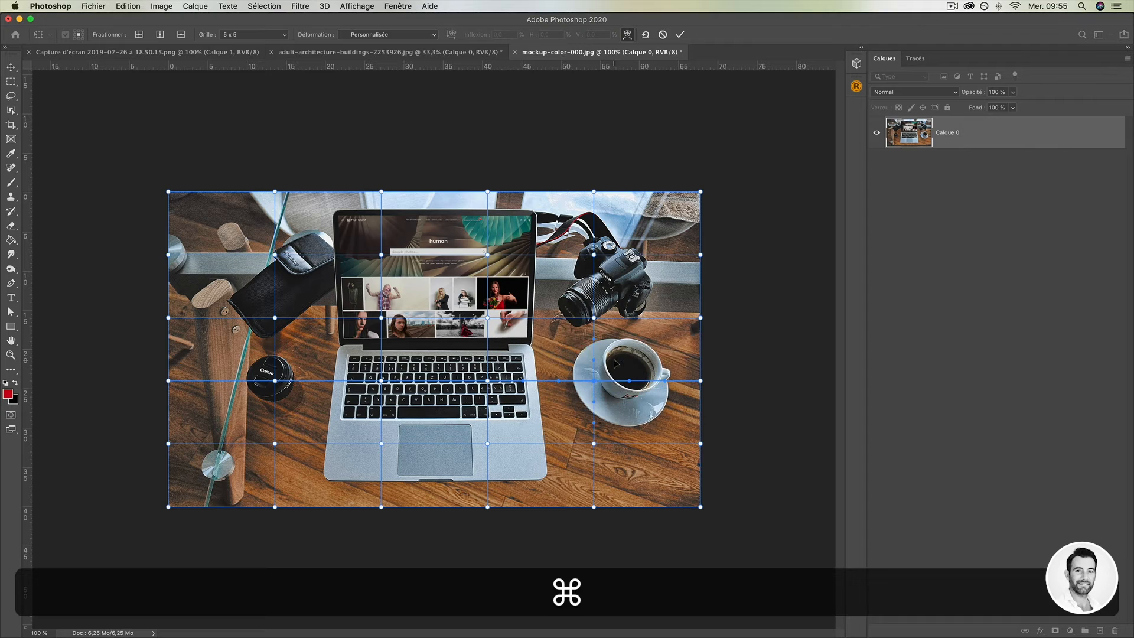
# Apply a custom (Personnalisée) warp grid of 7 columns and 3 rows to the photo.
pyautogui.click(242, 39)
pyautogui.click(252, 4)
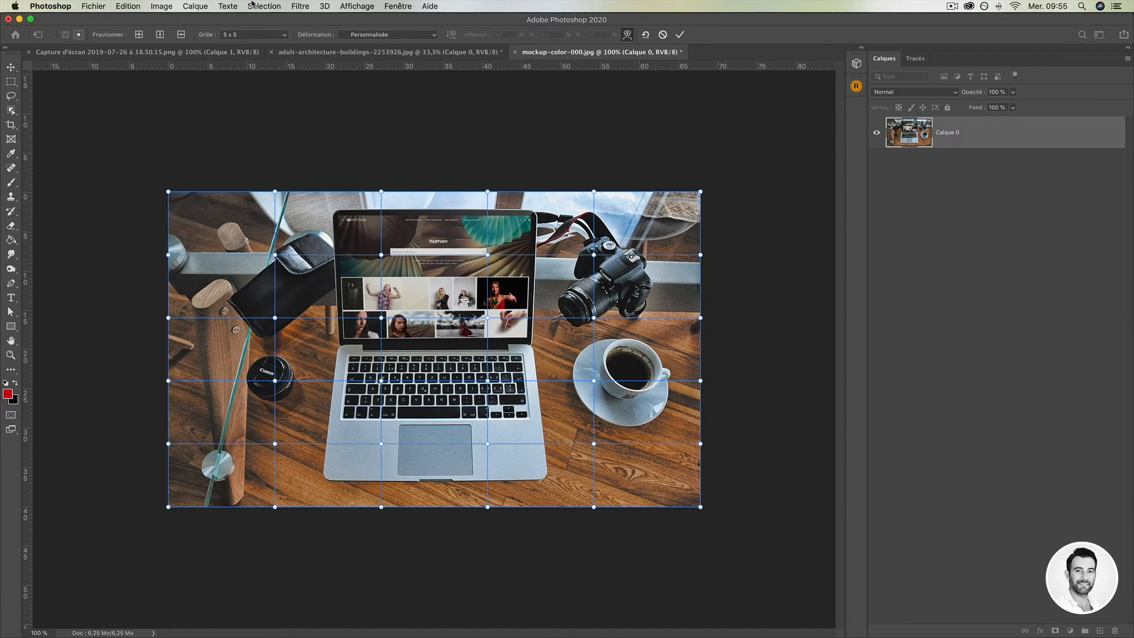
pyautogui.click(249, 38)
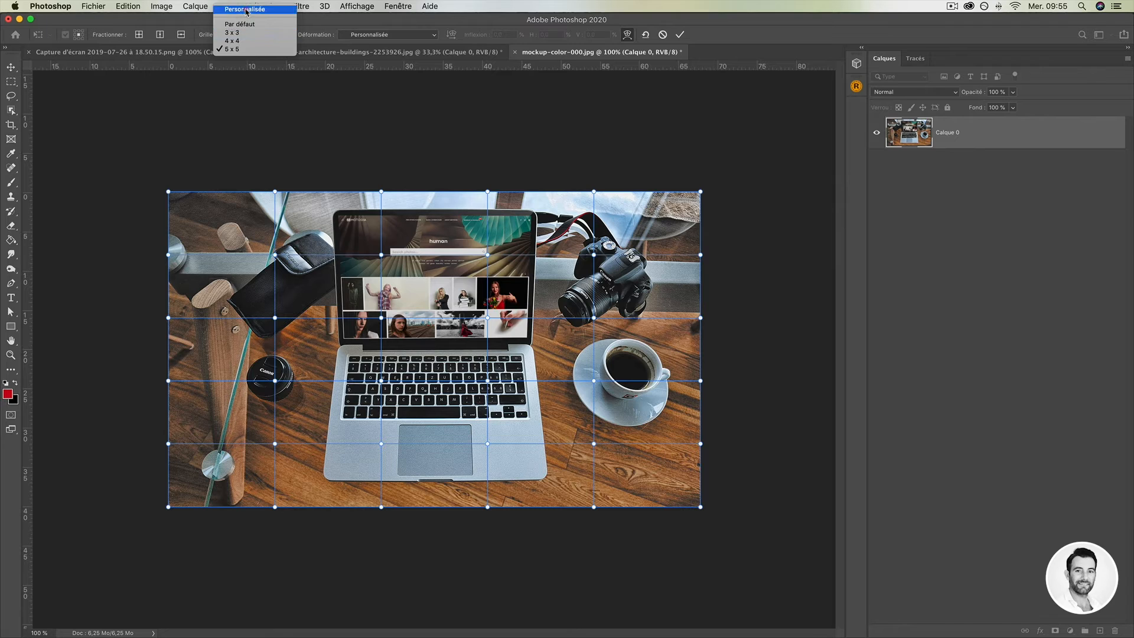
pyautogui.click(245, 9)
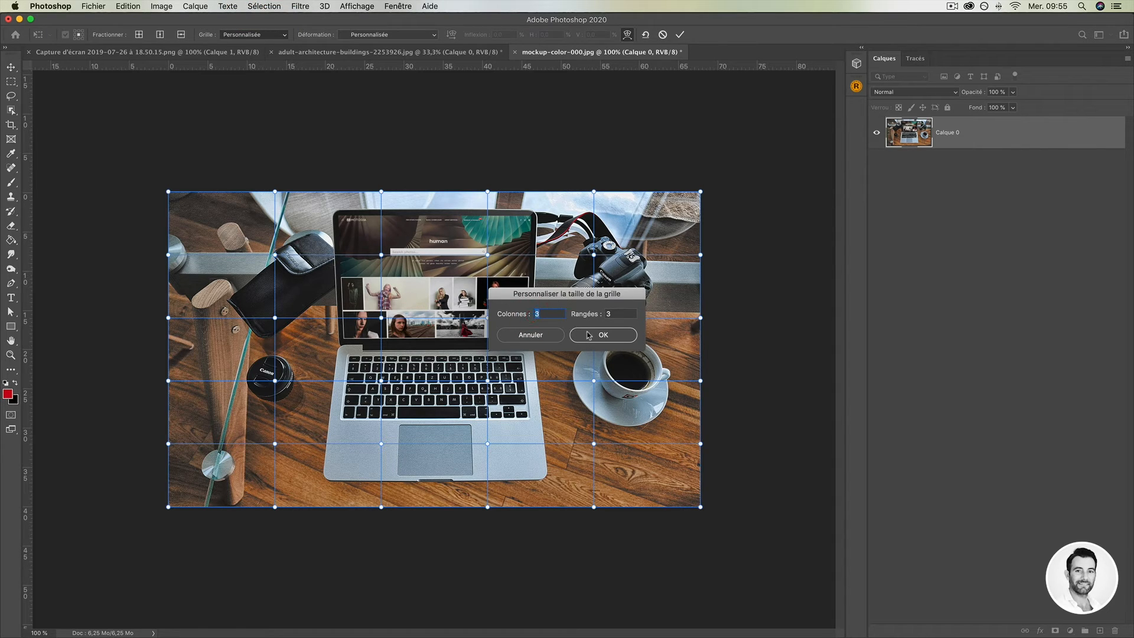
pyautogui.click(621, 335)
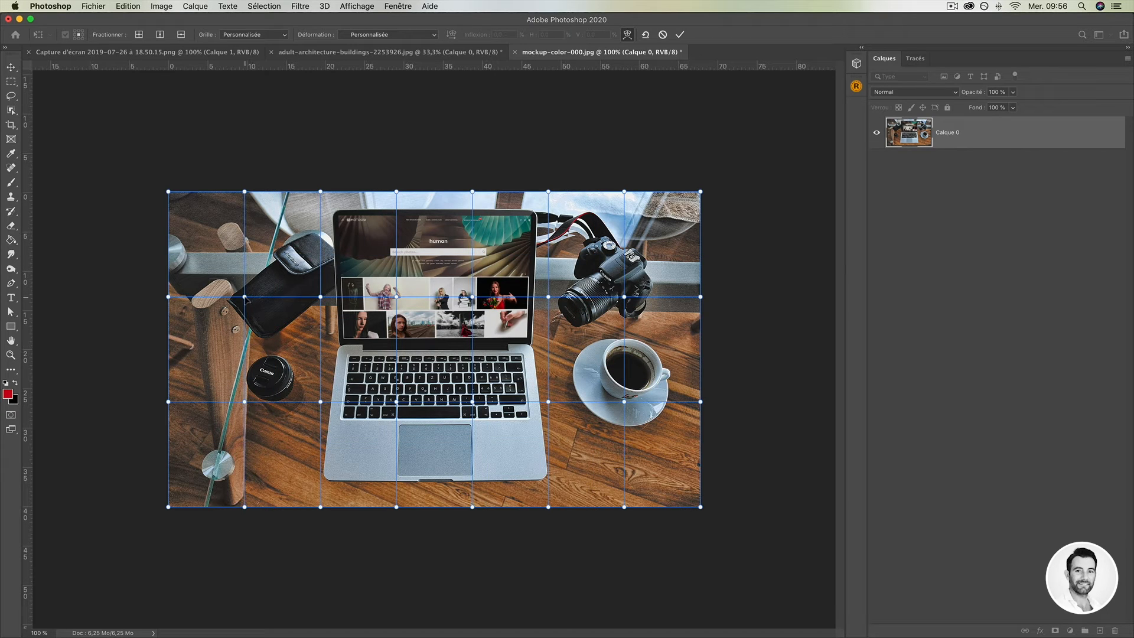
# Try distorting the photo with the grid point on the phone, undo it, and reset the warp grid to Par défaut.
pyautogui.moveTo(245, 297); pyautogui.dragTo(266, 296)
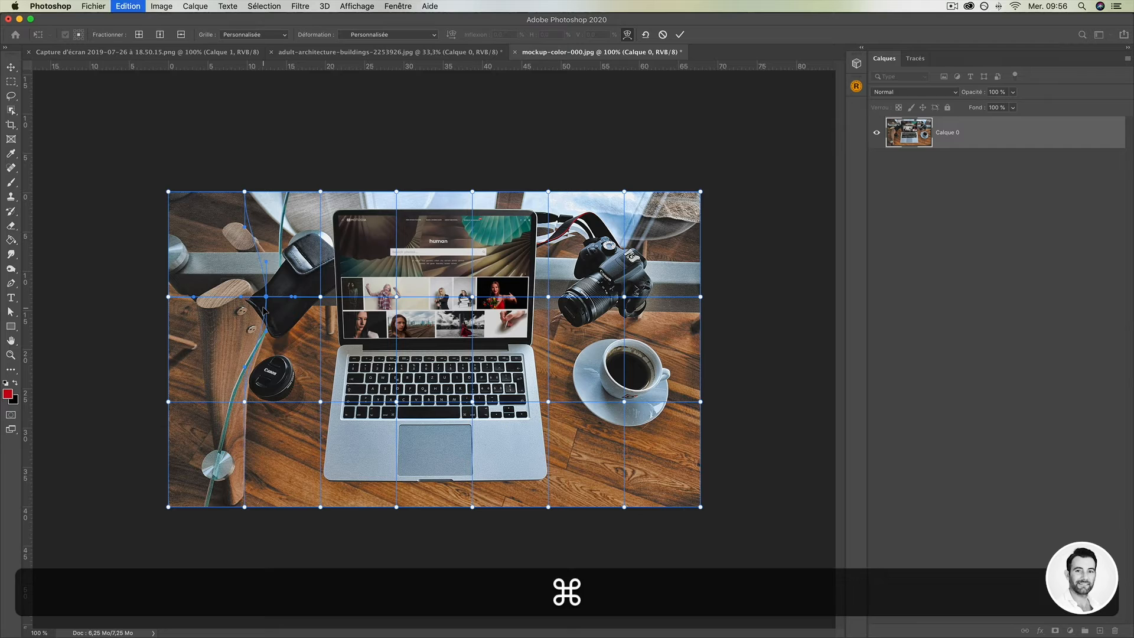
pyautogui.press('super+z')
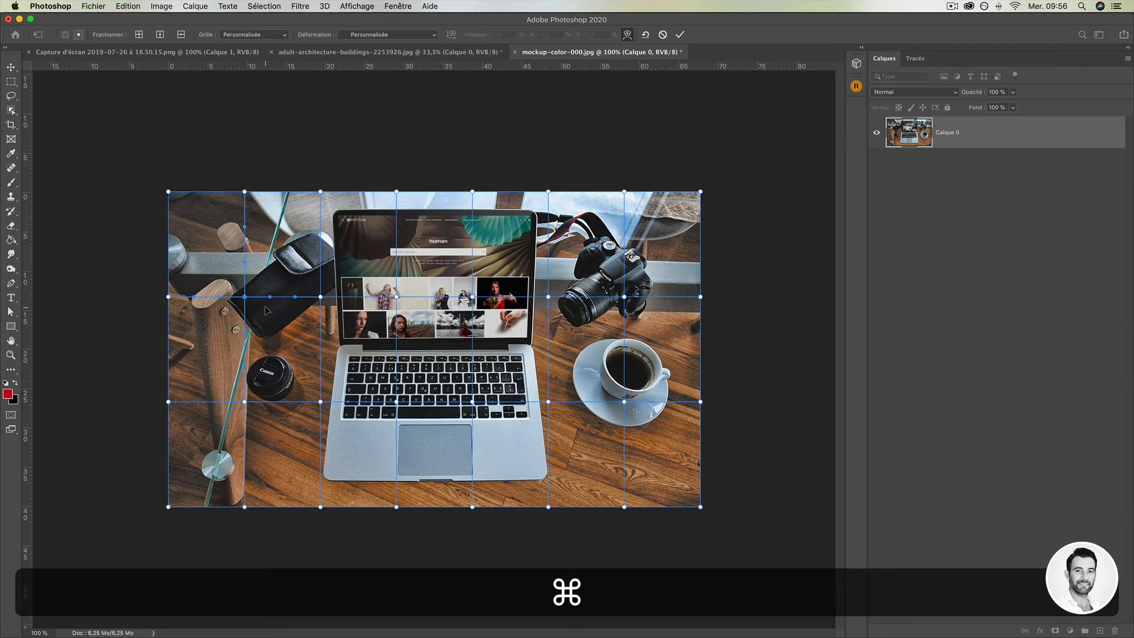
pyautogui.click(138, 35)
pyautogui.click(252, 34)
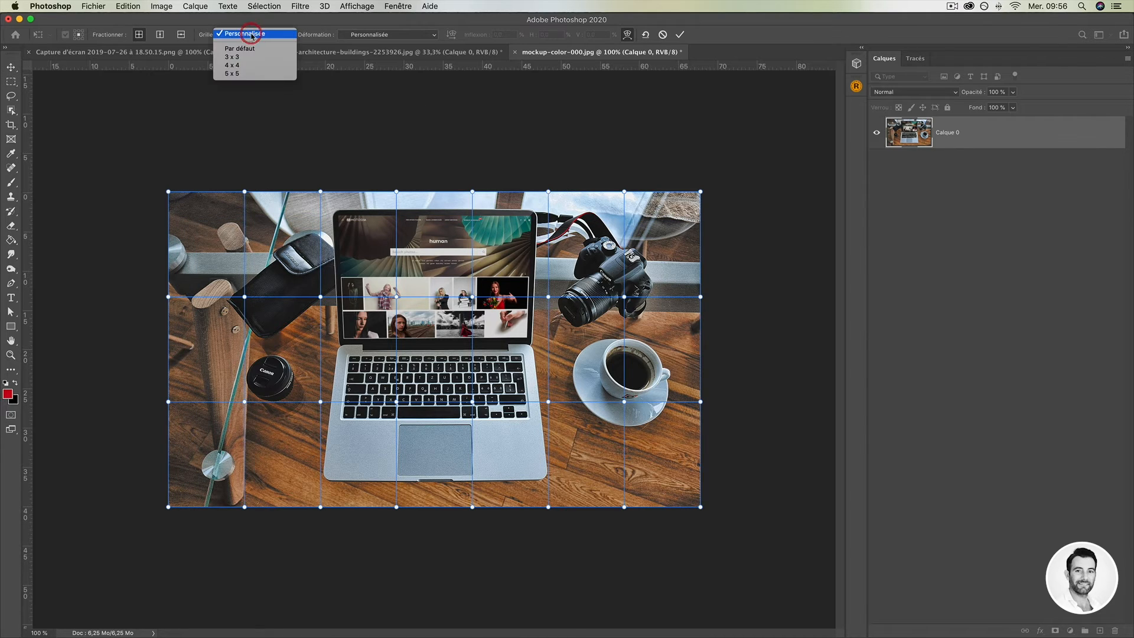
pyautogui.click(249, 49)
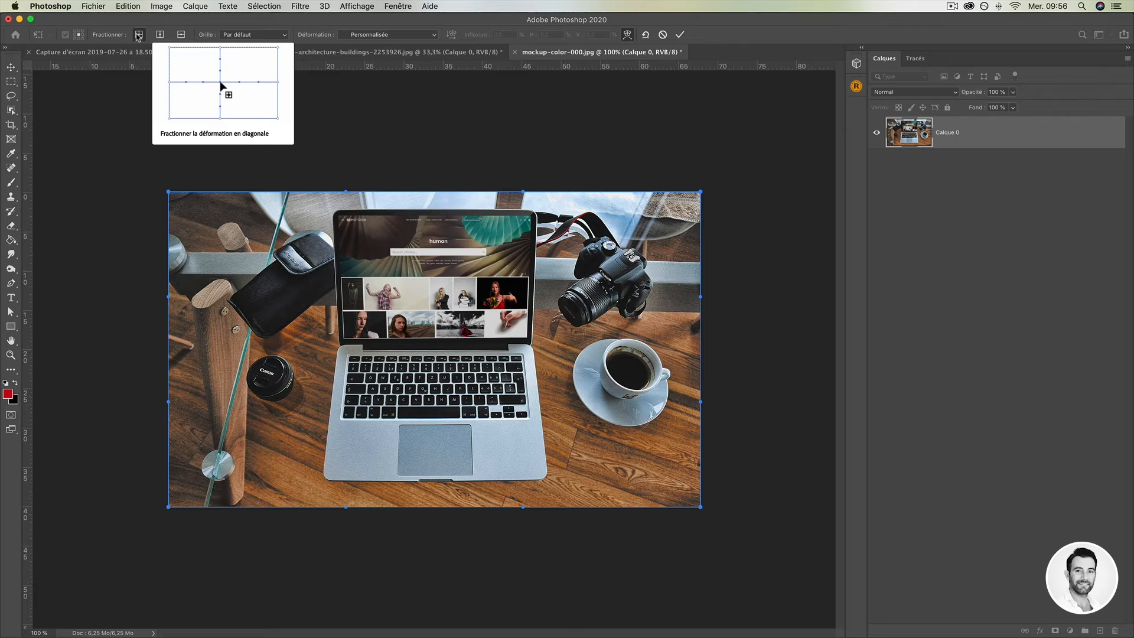
# Split the warp vertically along both sides of the laptop and horizontally along its hinge.
pyautogui.click(160, 36)
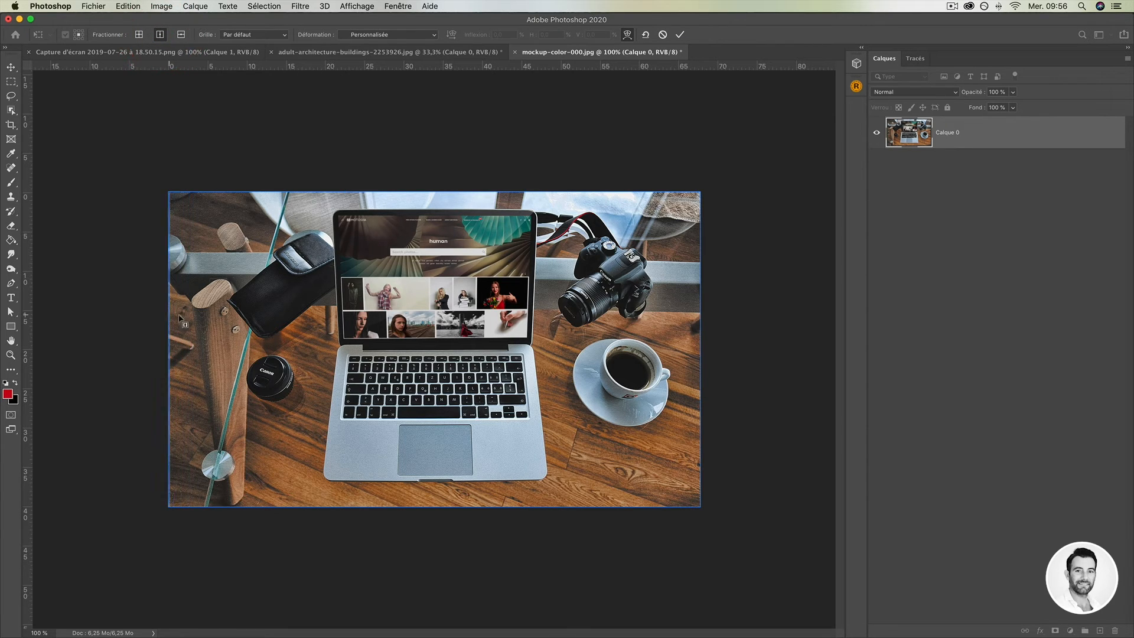
pyautogui.click(324, 434)
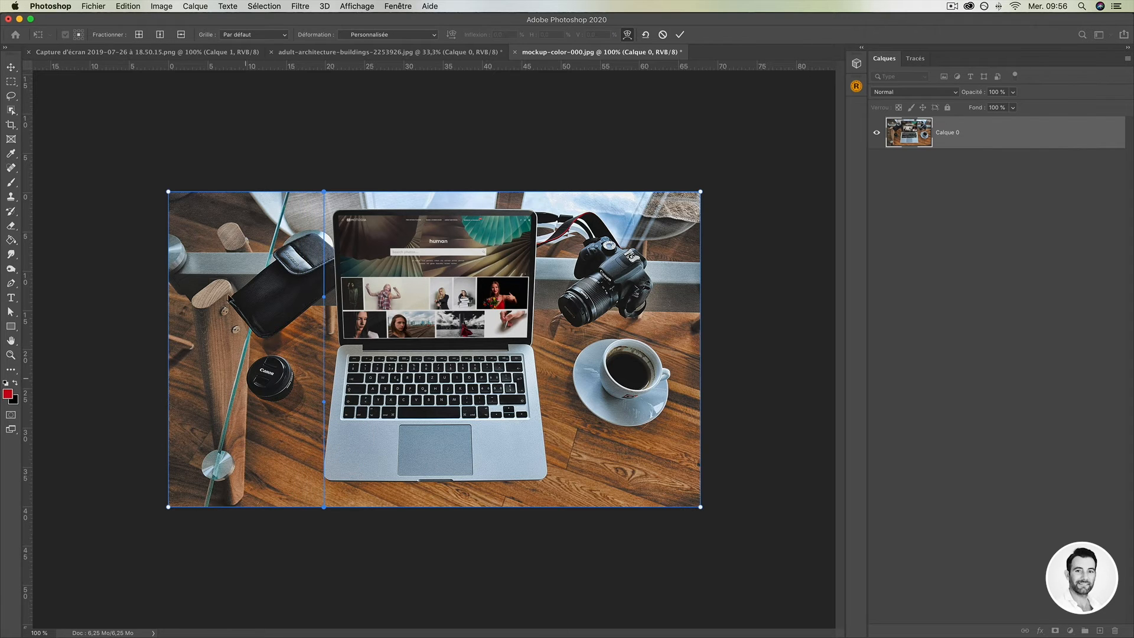
pyautogui.click(156, 35)
pyautogui.click(547, 344)
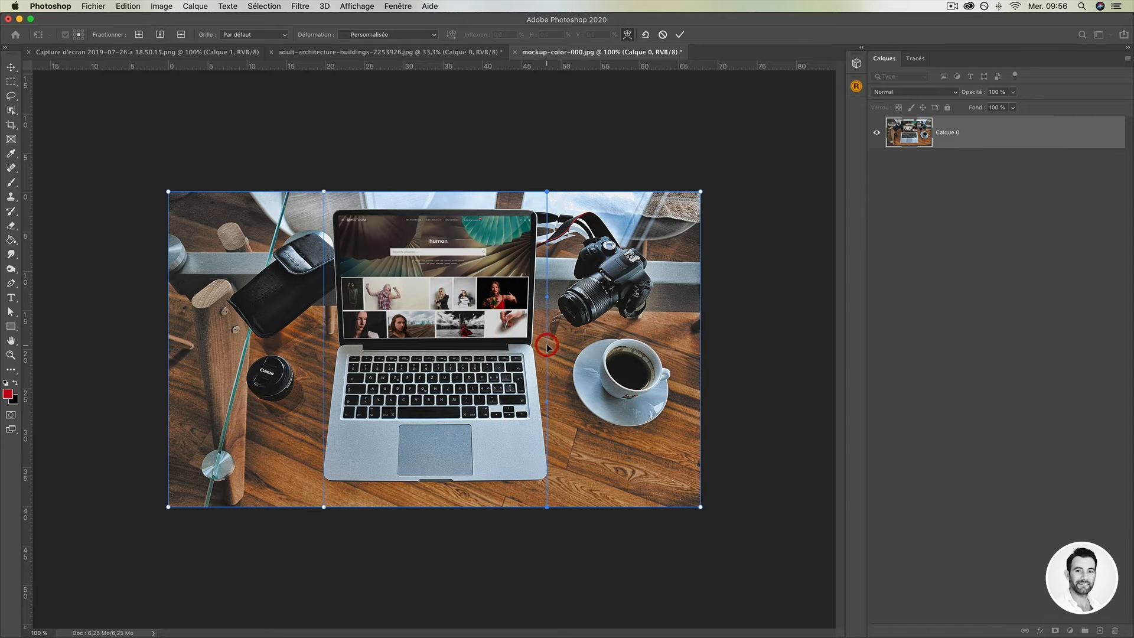
pyautogui.click(181, 34)
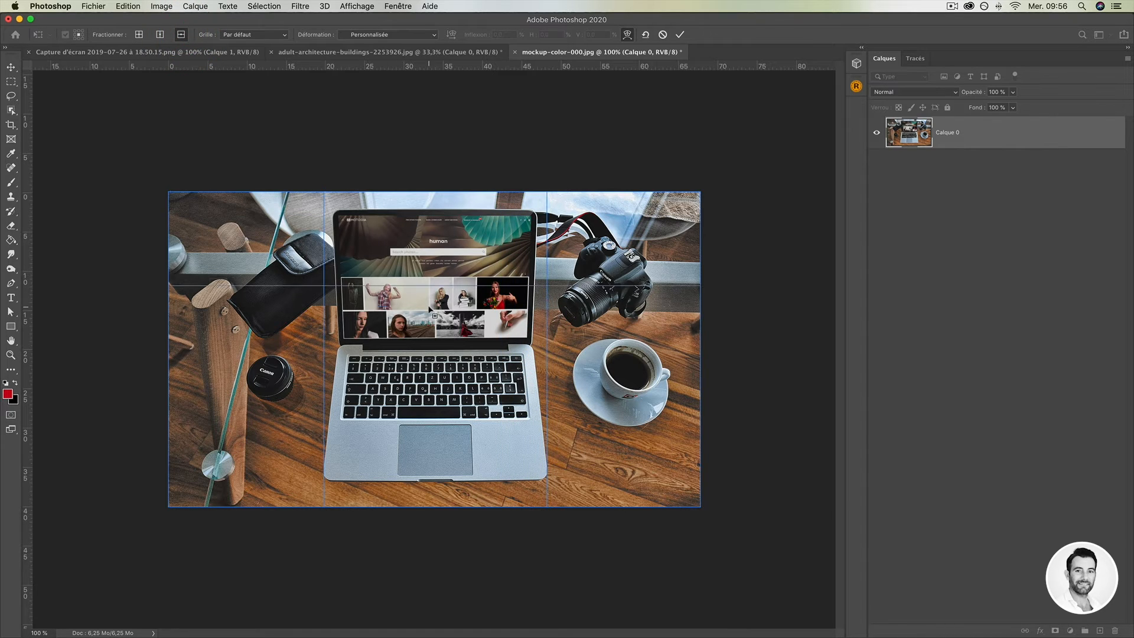
pyautogui.click(435, 346)
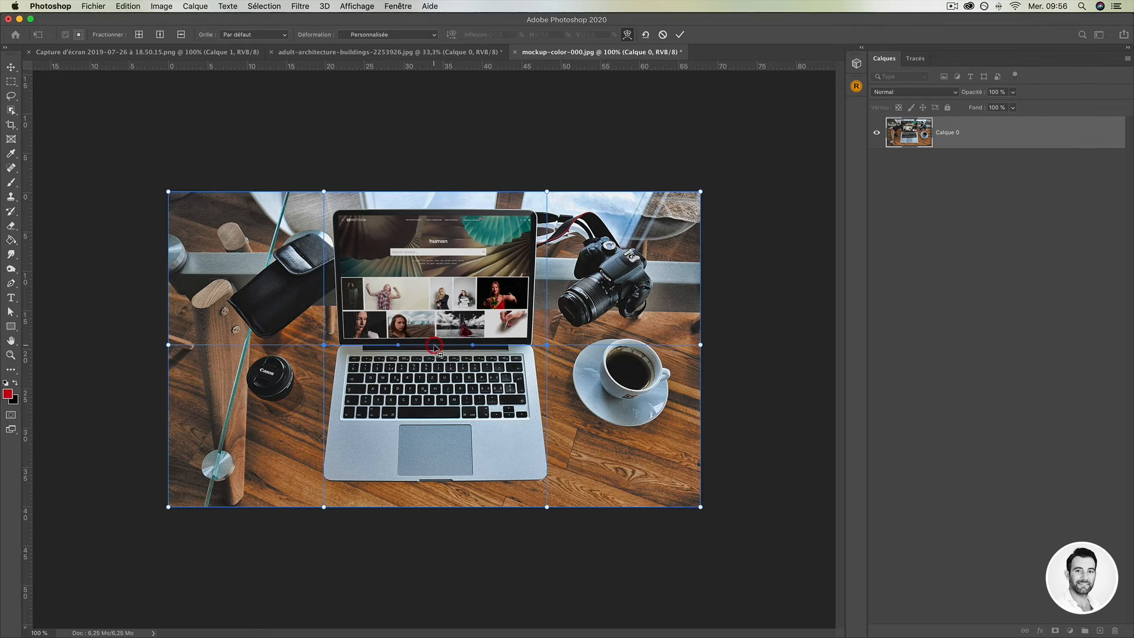
# Add a vertical warp split through the laptop's centre, distort the laptop from the hinge intersection, and apply the warp.
pyautogui.click(159, 36)
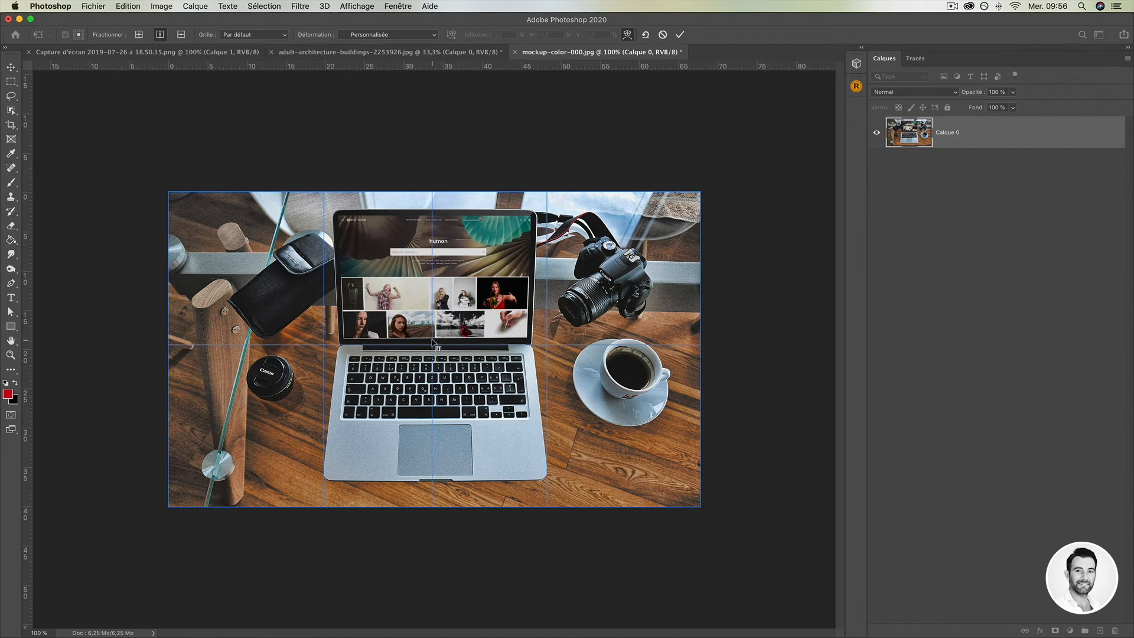
pyautogui.click(434, 342)
pyautogui.moveTo(433, 341); pyautogui.dragTo(438, 302)
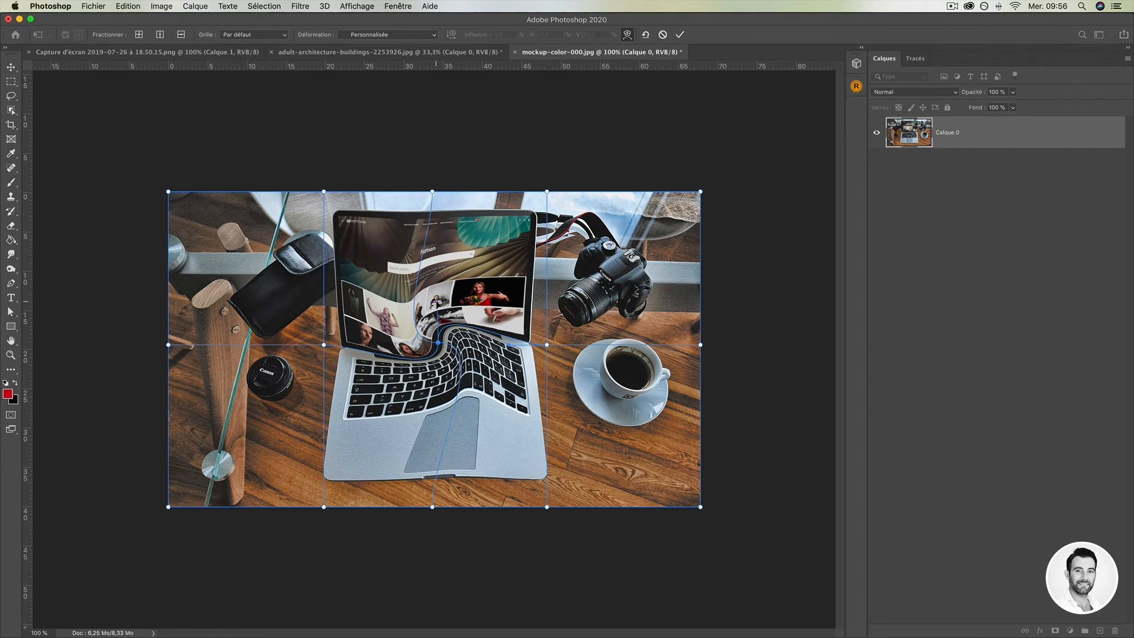
pyautogui.press('Return')
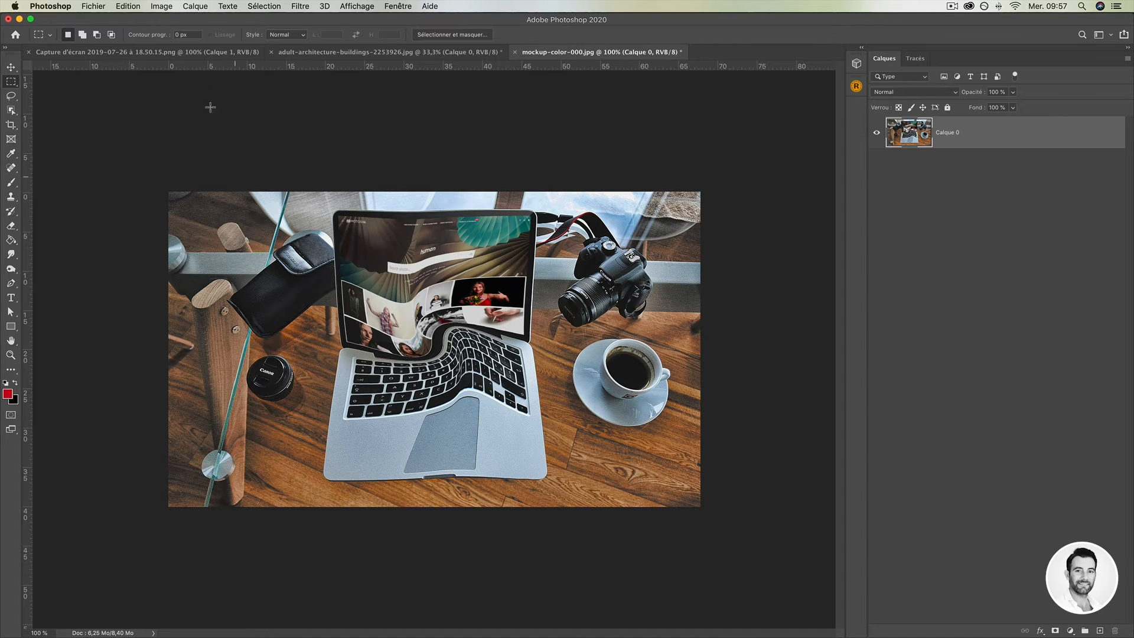
# Restart the Warp transformation and review its grid presets and preset warp styles, keeping Par défaut and Personnalisée.
pyautogui.click(128, 6)
pyautogui.moveTo(236, 263)
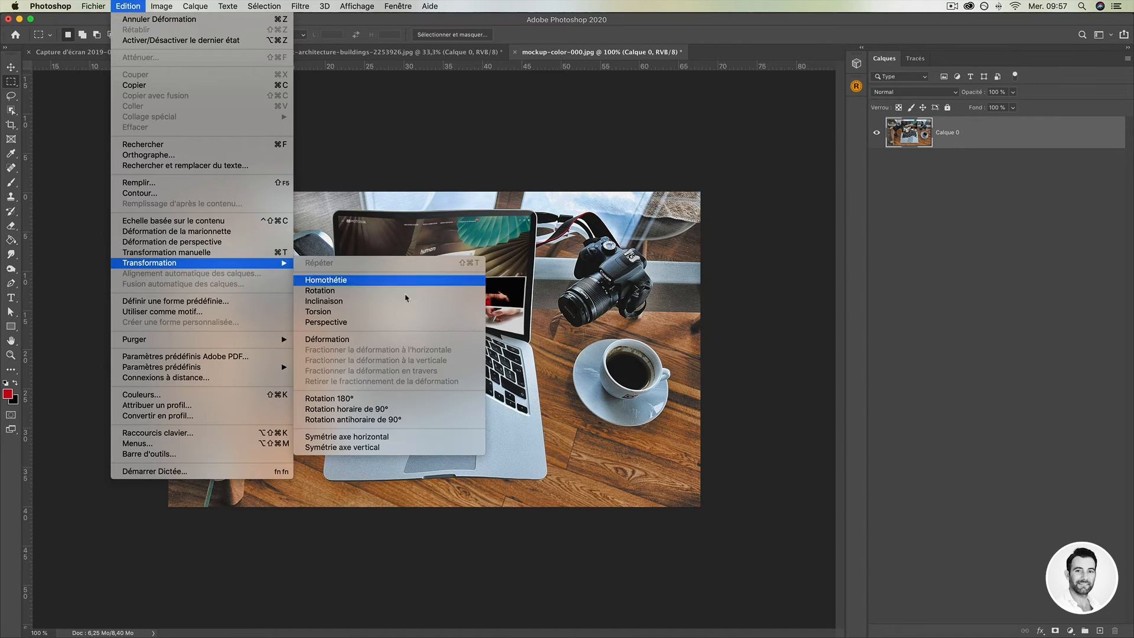
pyautogui.click(384, 337)
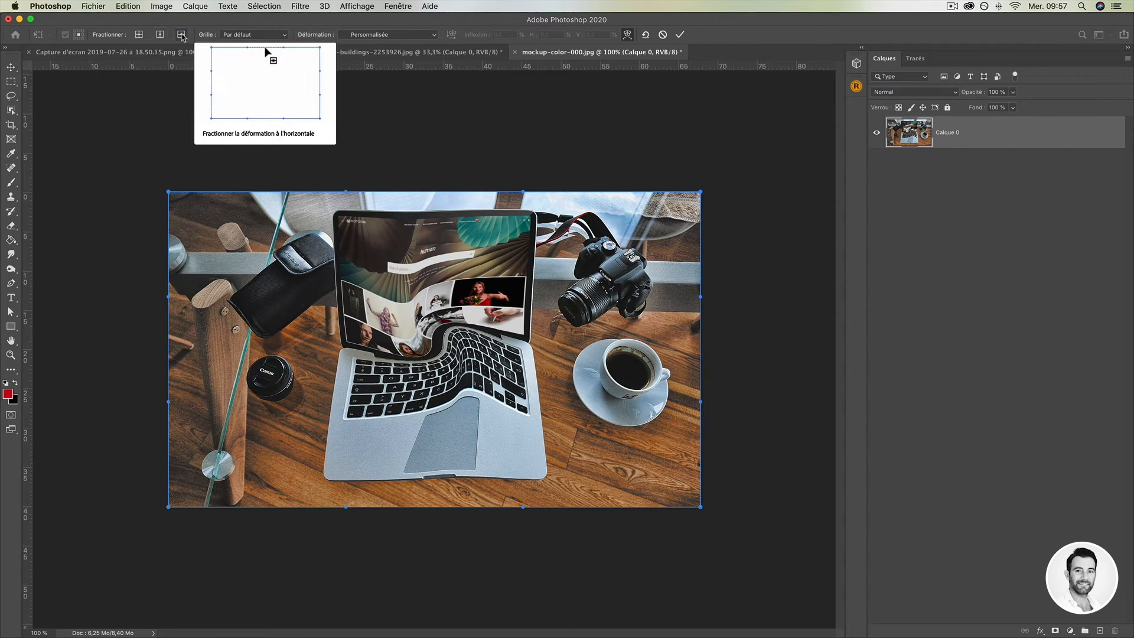
pyautogui.click(230, 34)
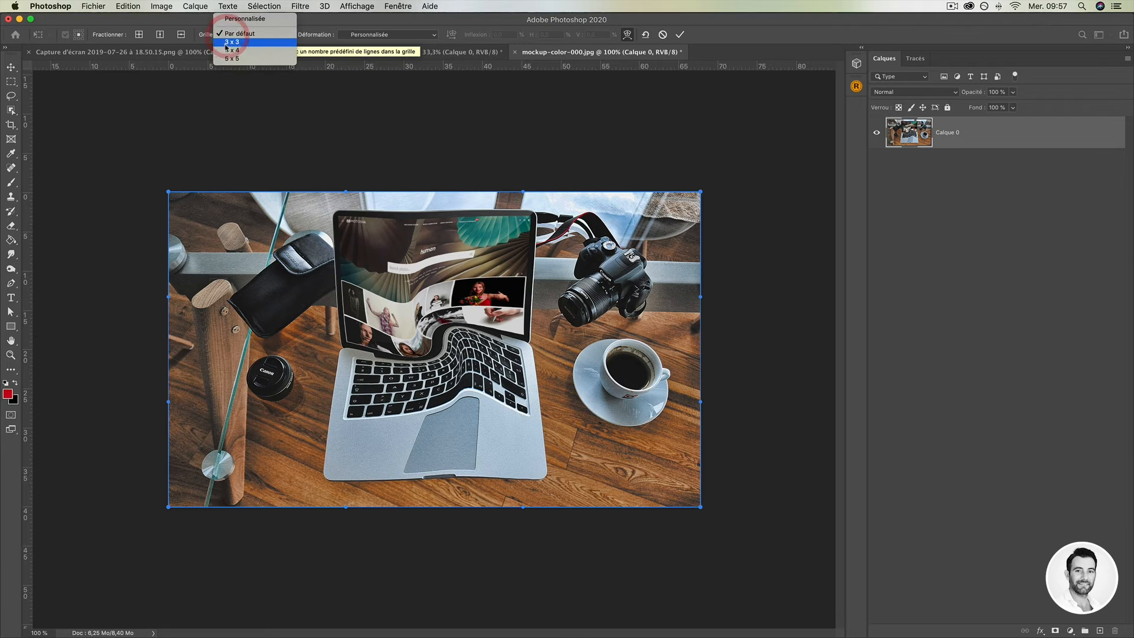
pyautogui.click(239, 33)
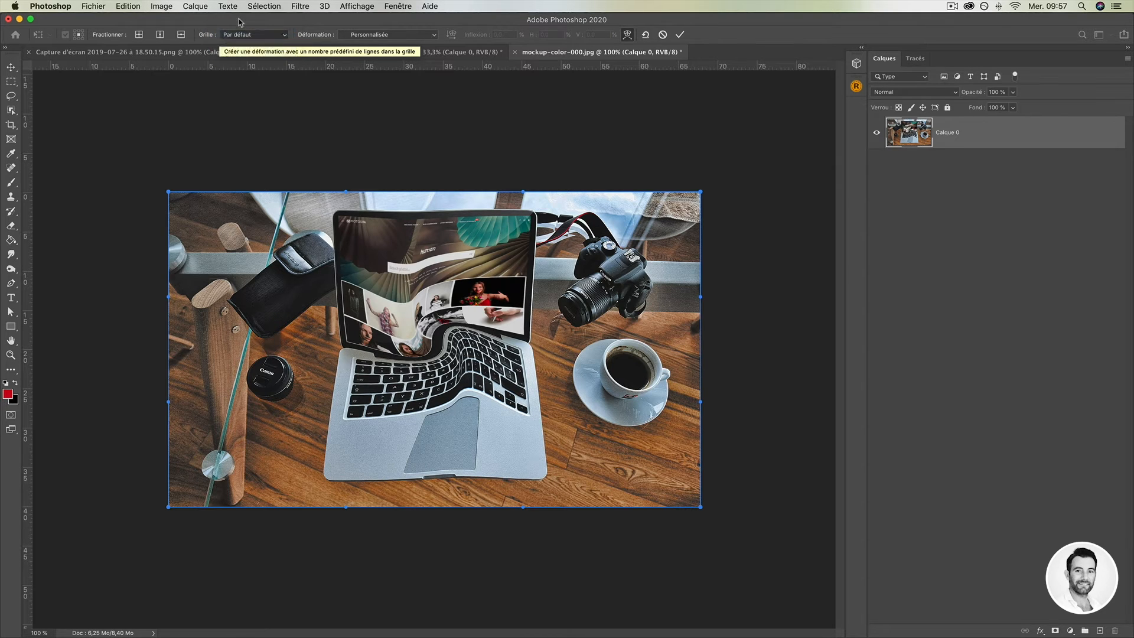
pyautogui.click(364, 35)
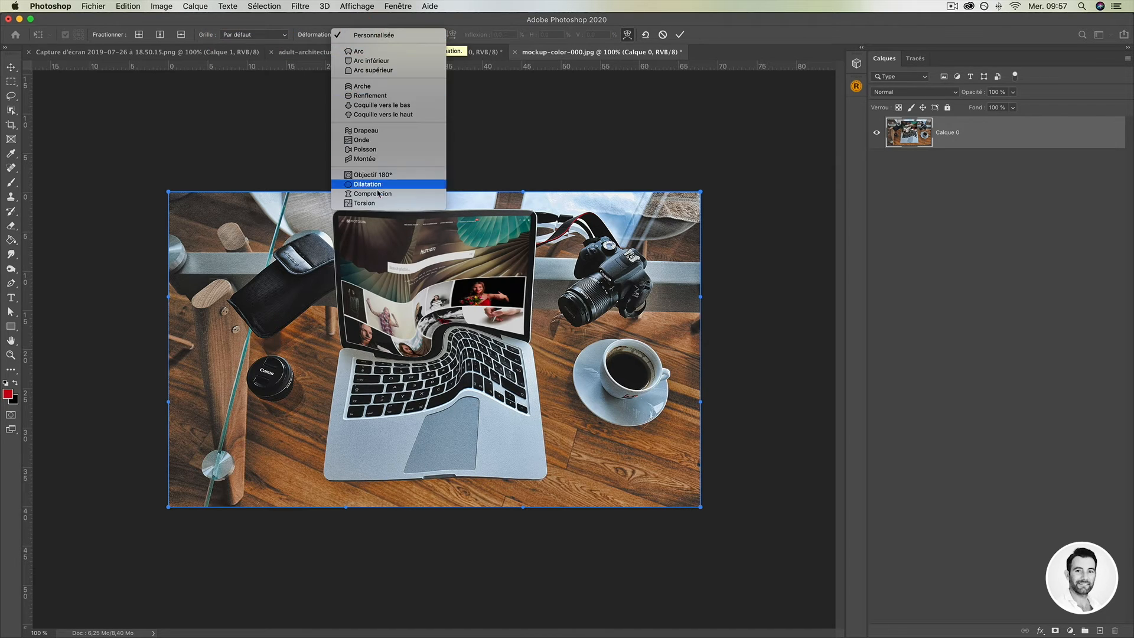
pyautogui.click(377, 36)
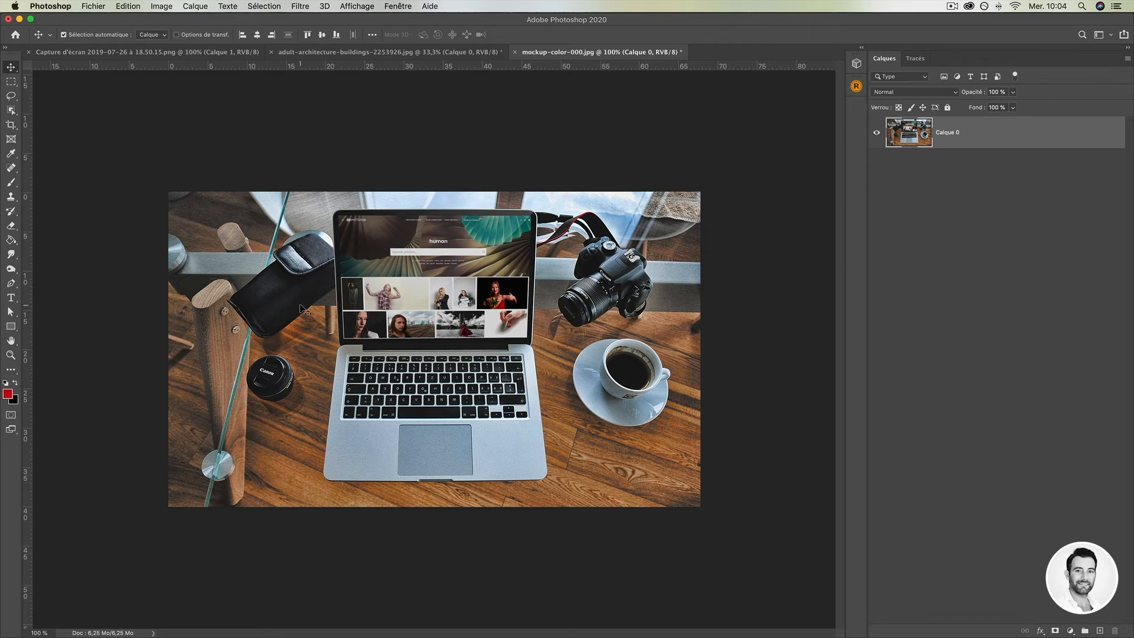
# Draw three red rectangles around the phone: about 132 x 130 px, 6 x 8.75 cm, and 135 x 222 px.
pyautogui.click(11, 326)
pyautogui.moveTo(198, 228); pyautogui.dragTo(234, 264)
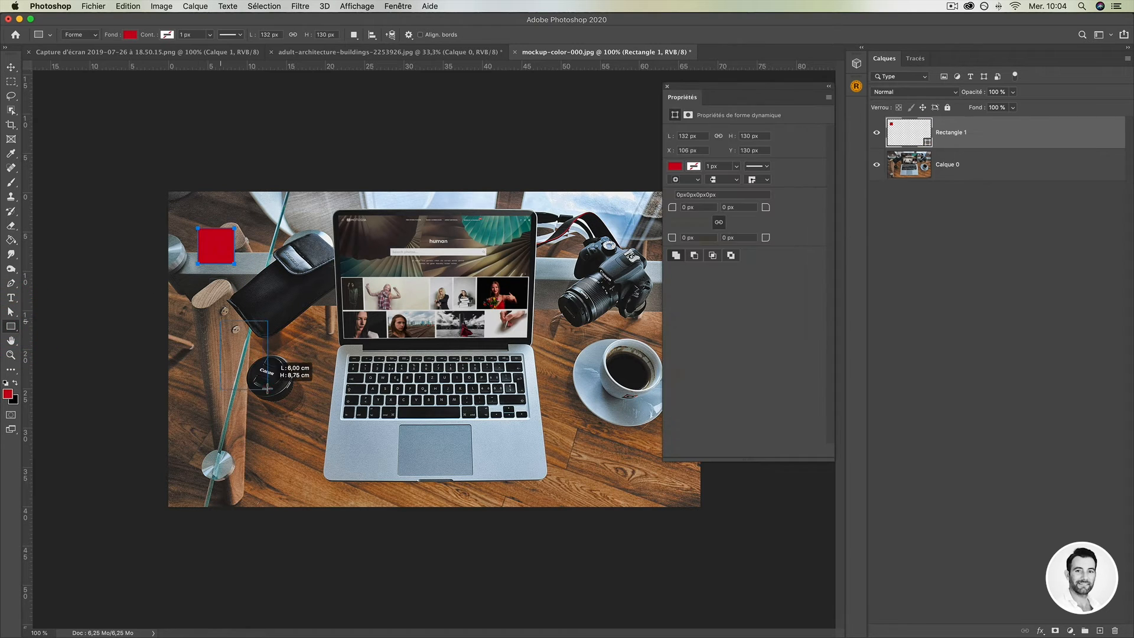
pyautogui.moveTo(220, 321); pyautogui.dragTo(268, 390)
pyautogui.moveTo(283, 266); pyautogui.dragTo(320, 327)
pyautogui.click(11, 66)
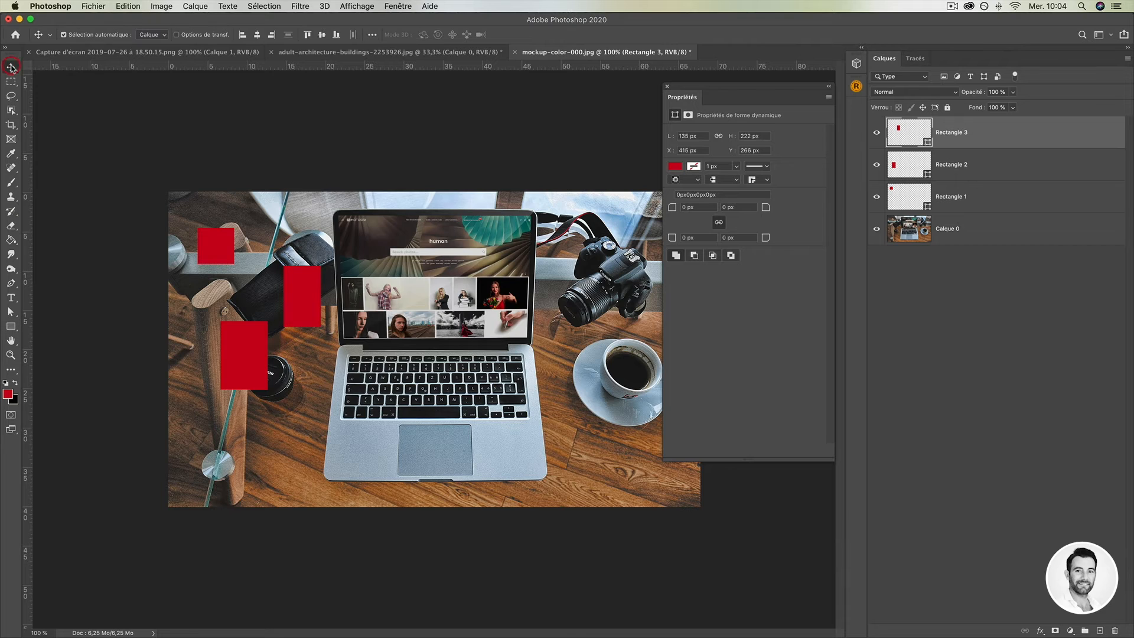
pyautogui.click(667, 86)
# Convert the Rectangle 1, Rectangle 2 and Rectangle 3 layers together into one smart object.
pyautogui.keyDown('shift'); pyautogui.click(1025, 168); pyautogui.keyUp('shift')
pyautogui.keyDown('shift'); pyautogui.click(1023, 200); pyautogui.keyUp('shift')
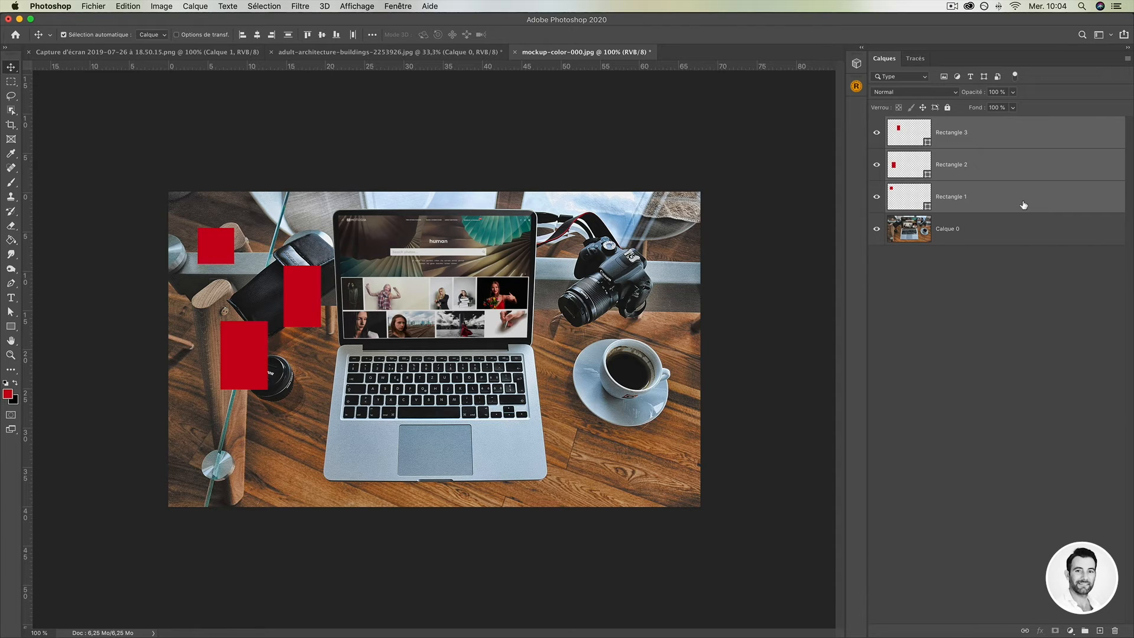
pyautogui.rightClick(1024, 205)
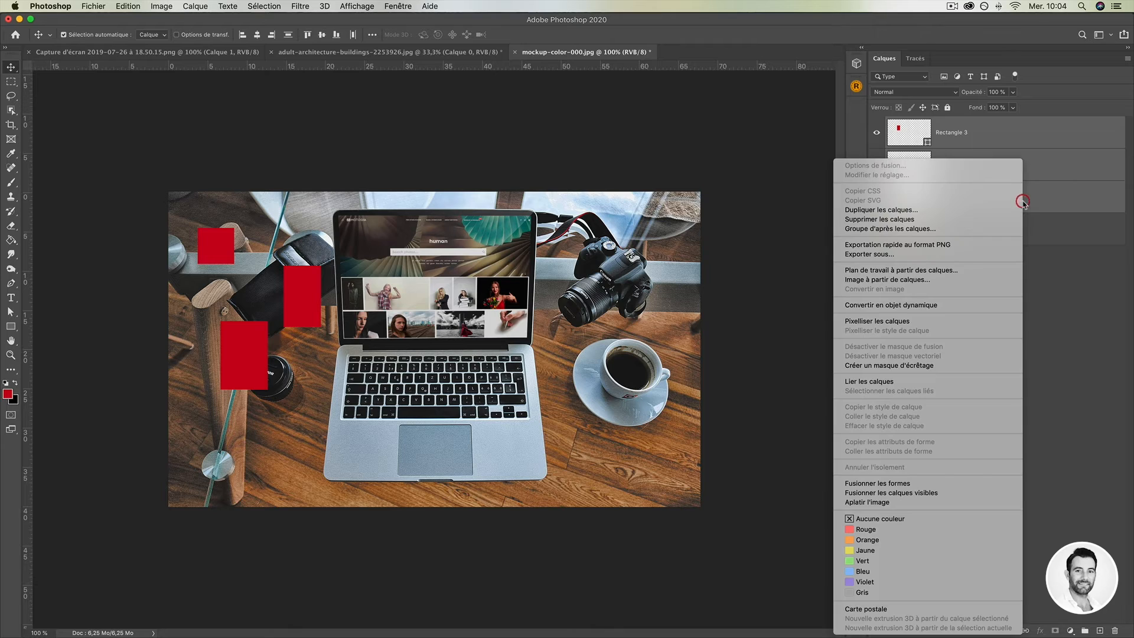
pyautogui.click(972, 306)
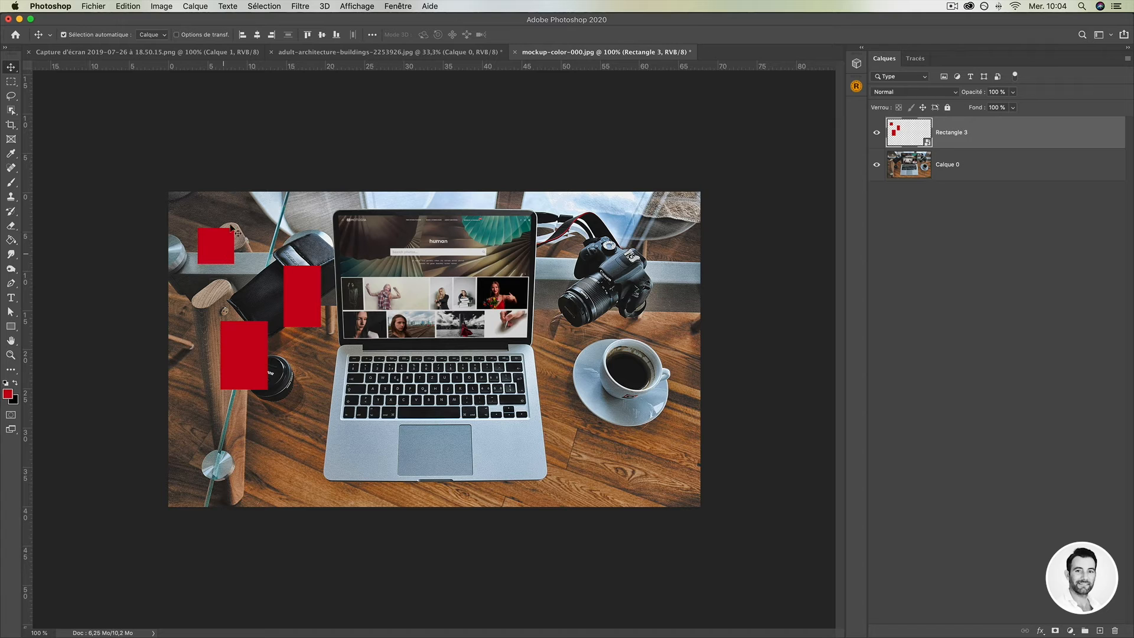
# Open the smart object's contents, move Rectangle 2 upward, save Rectangle 3.psb, and return to mockup-color-000.jpg.
pyautogui.doubleClick(908, 134)
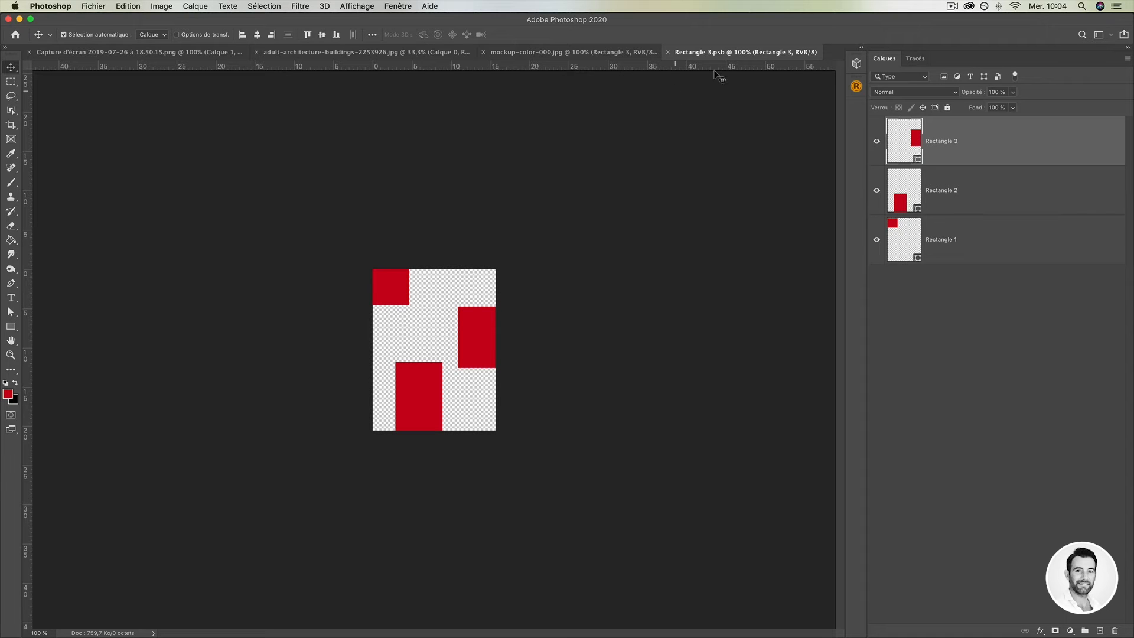
pyautogui.click(570, 52)
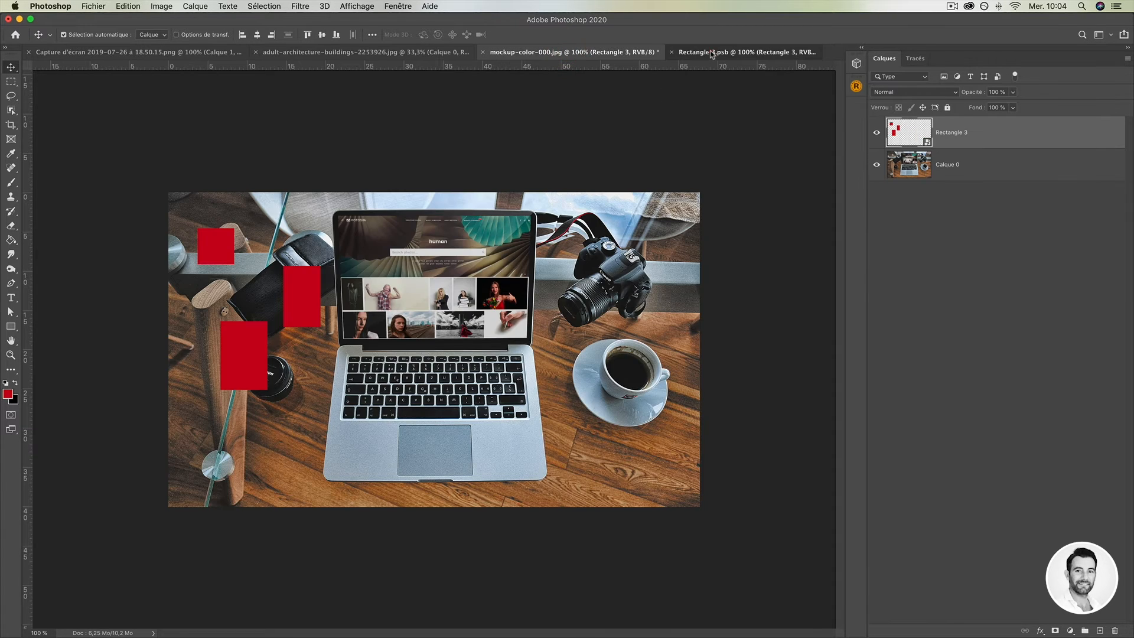
pyautogui.click(682, 52)
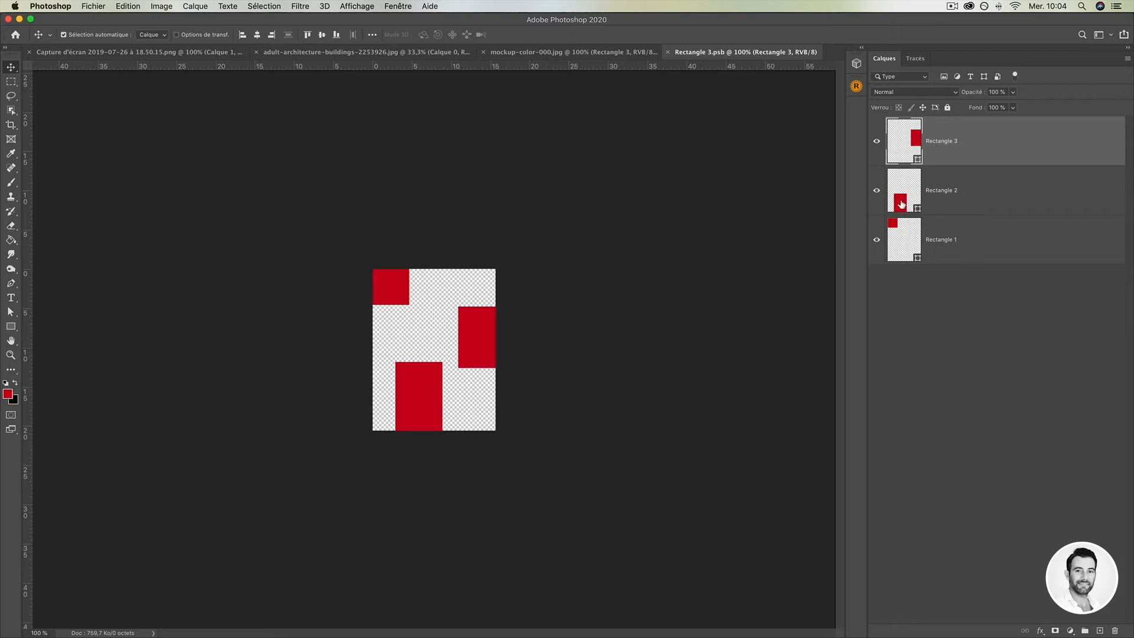
pyautogui.moveTo(423, 386); pyautogui.dragTo(423, 353)
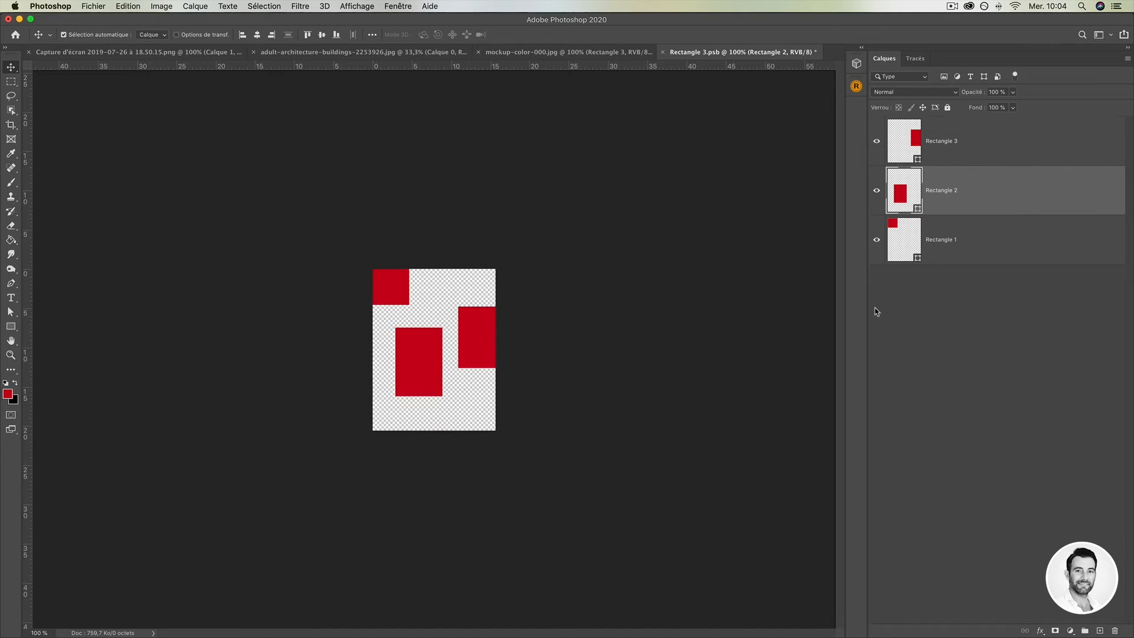
pyautogui.press('super+s')
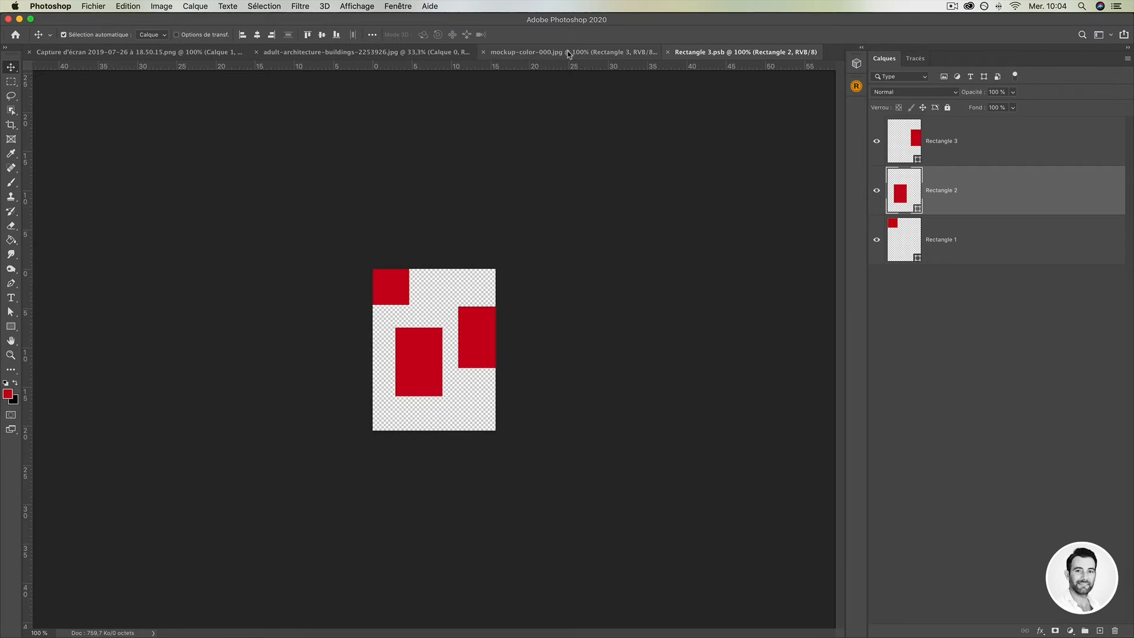
pyautogui.click(568, 53)
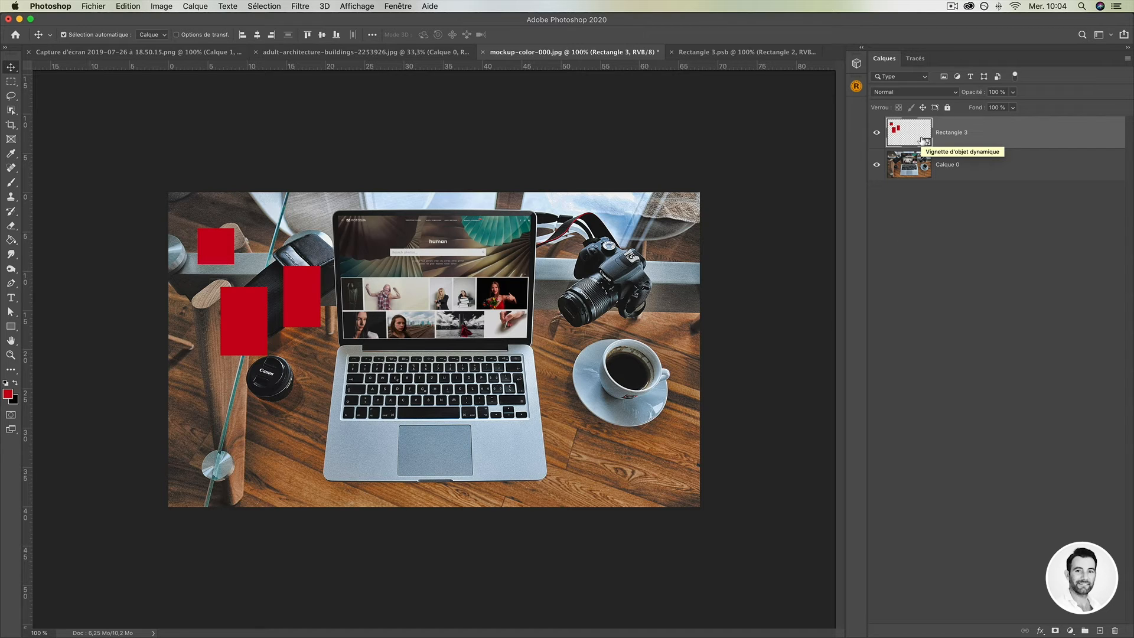
# Convert the Rectangle 3 smart object back into layers, expand its group, and move Rectangle 2 down beside the lens cap.
pyautogui.rightClick(1017, 136)
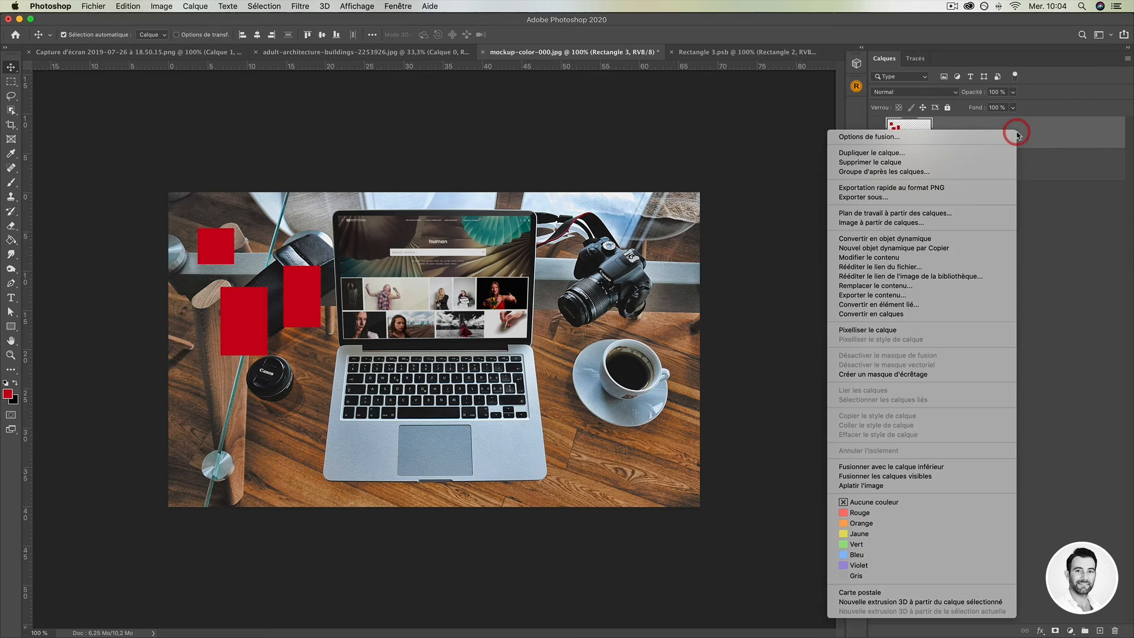
pyautogui.click(889, 314)
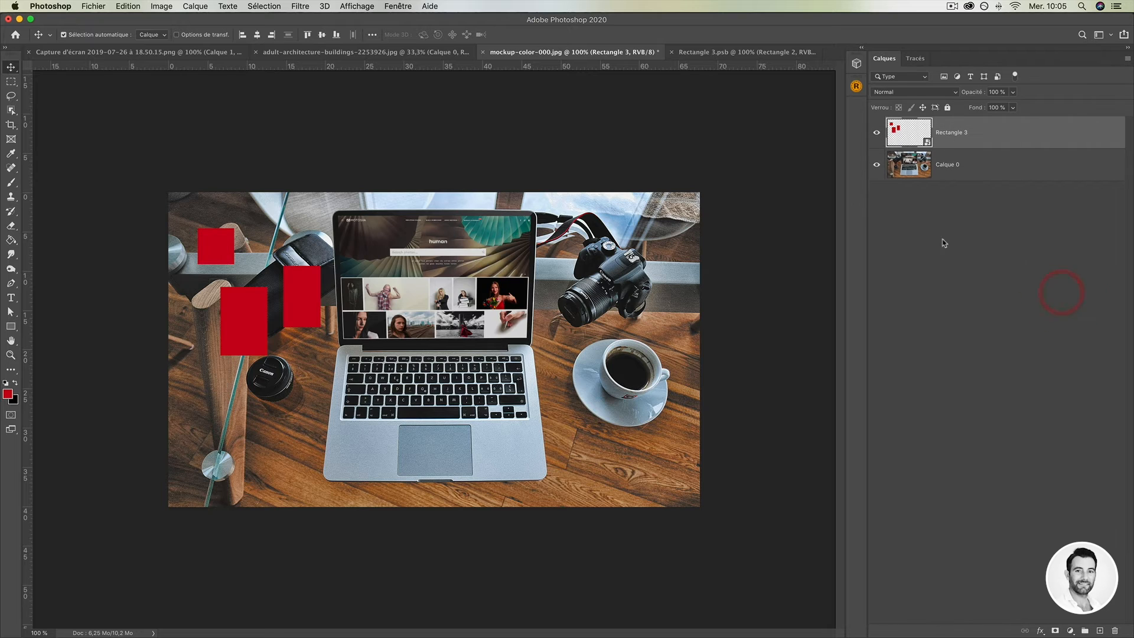
pyautogui.rightClick(981, 139)
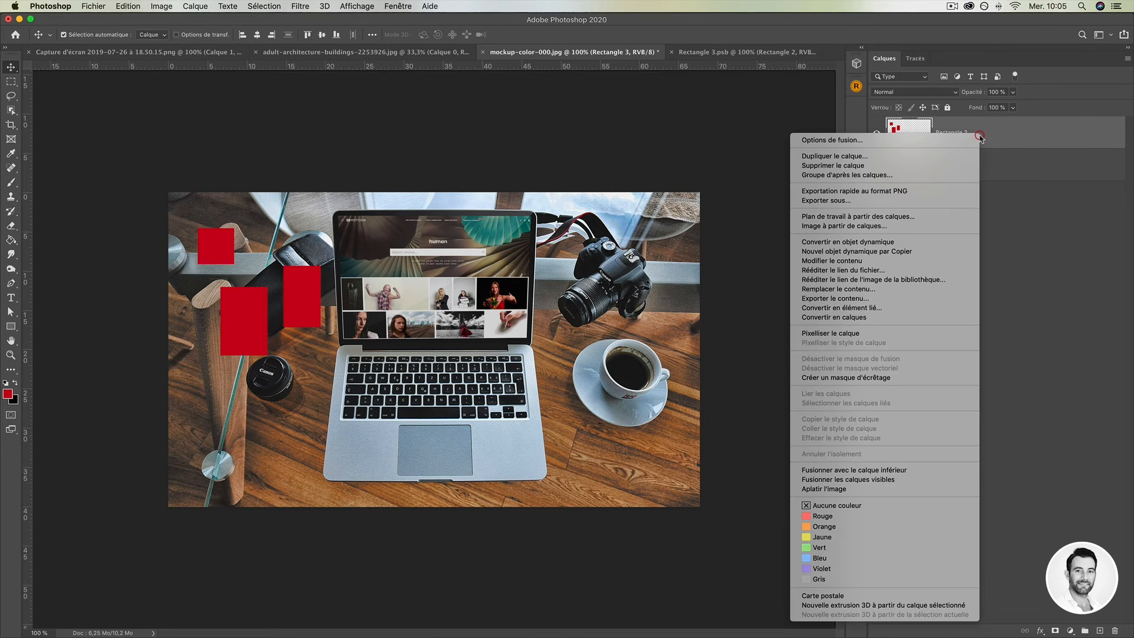
pyautogui.click(896, 316)
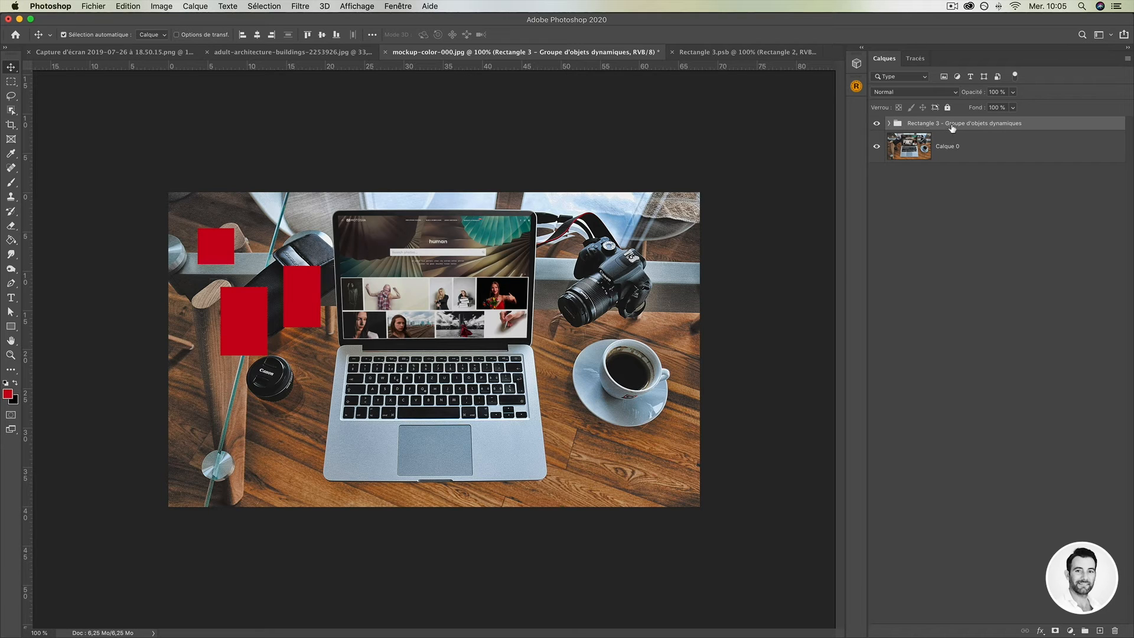
pyautogui.click(890, 123)
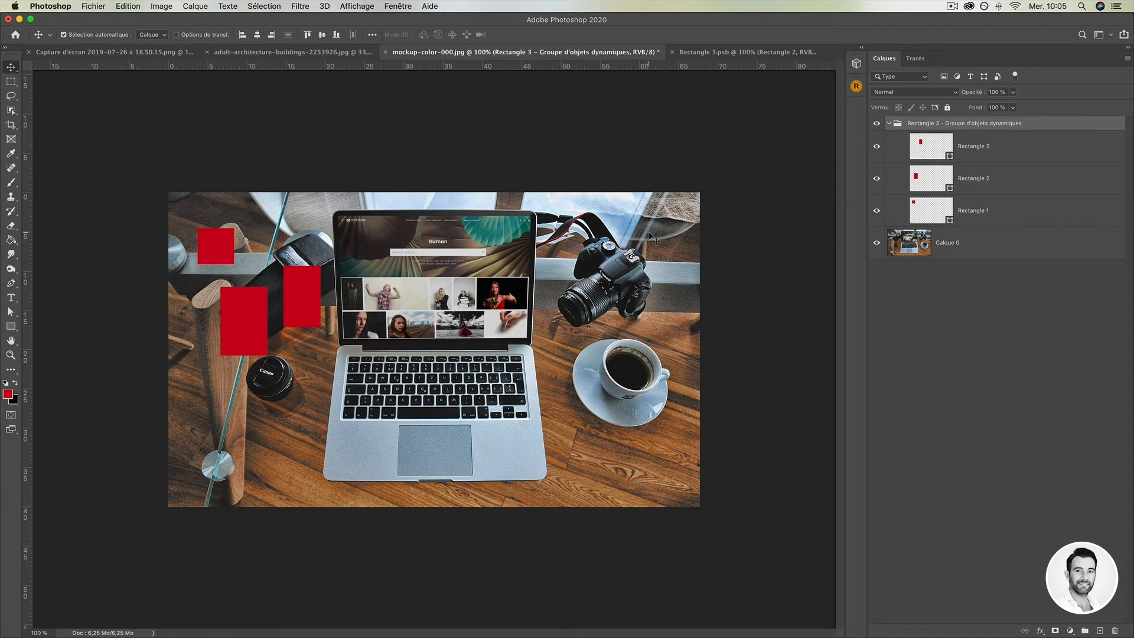
pyautogui.moveTo(231, 329); pyautogui.dragTo(235, 368)
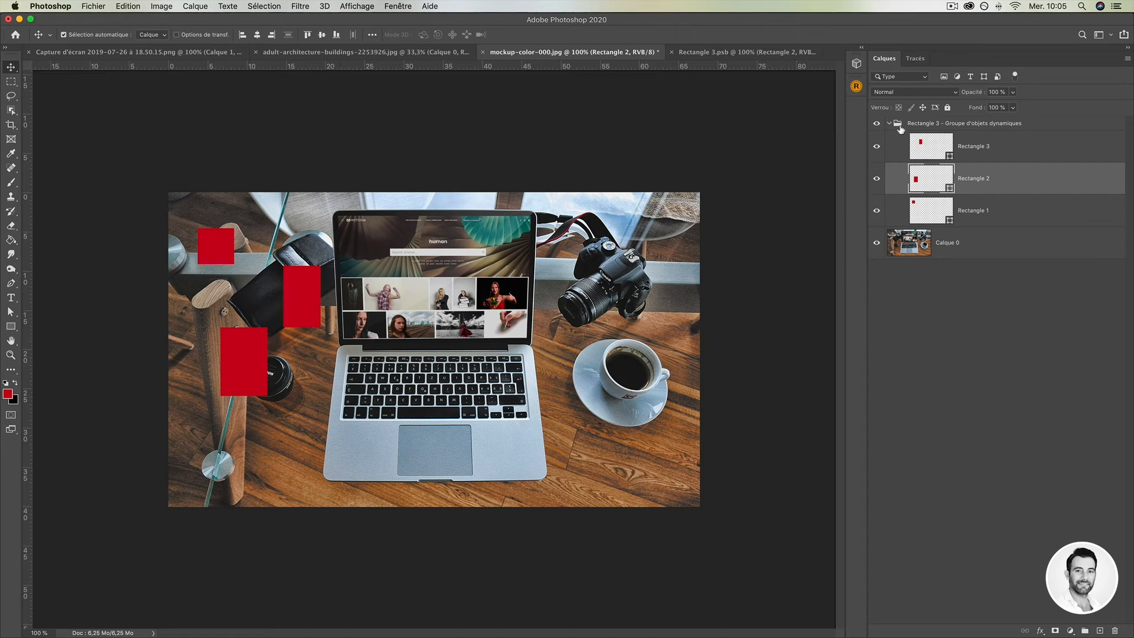
# Undo the last move and layer conversion, convert the Rectangle 3 smart object into layers again, and move Rectangle 3 down.
pyautogui.press('super+z')
pyautogui.press('super+z')
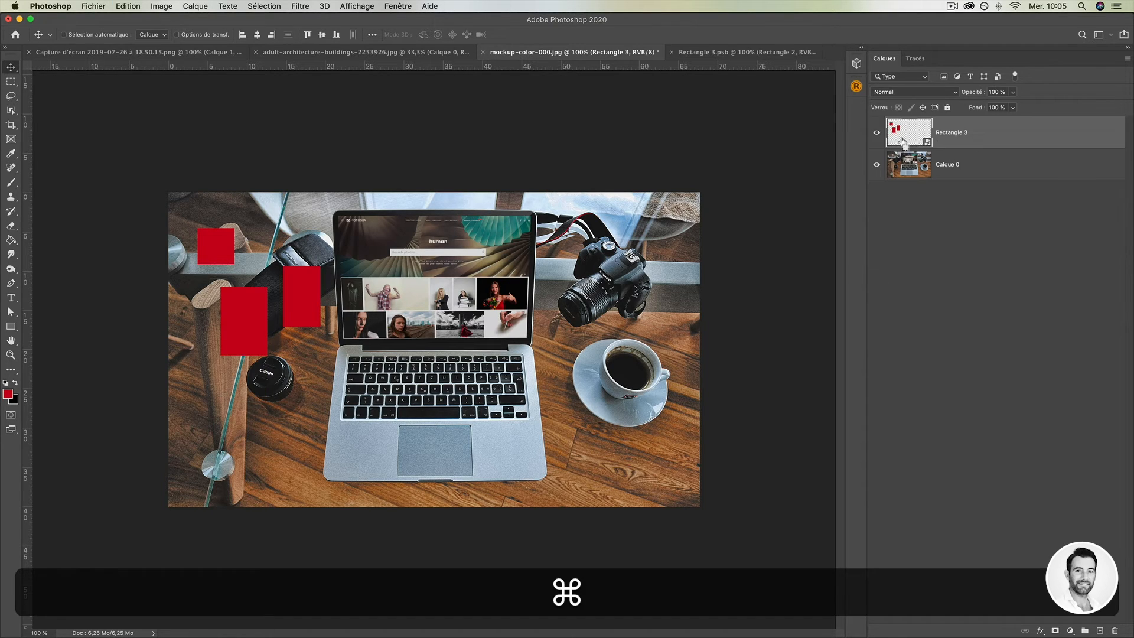
pyautogui.rightClick(979, 134)
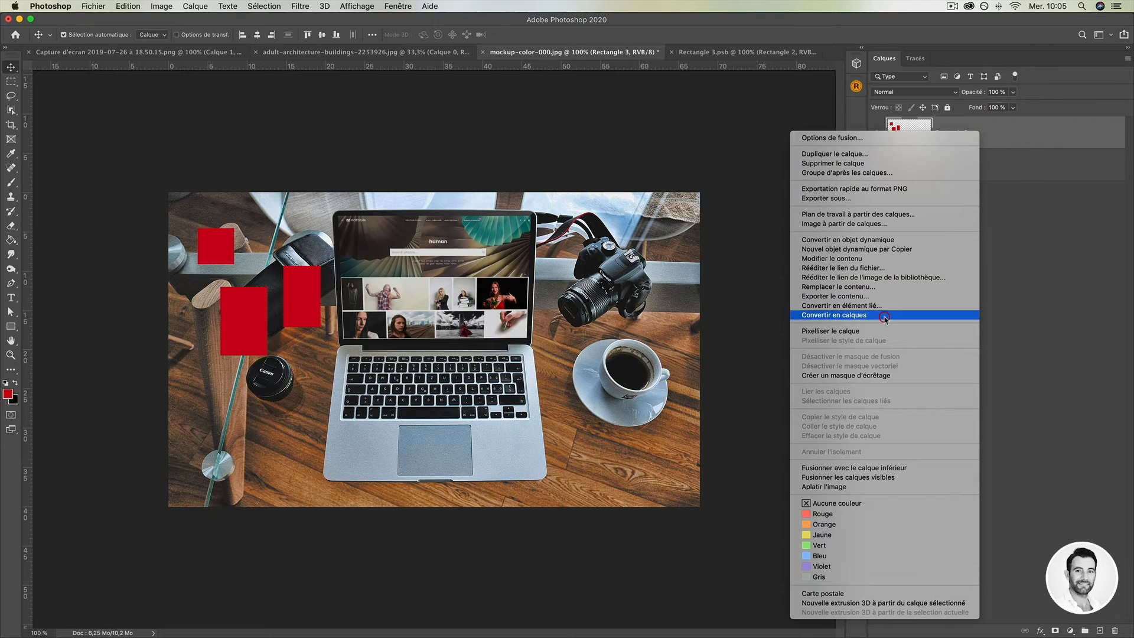
pyautogui.click(919, 315)
pyautogui.click(889, 123)
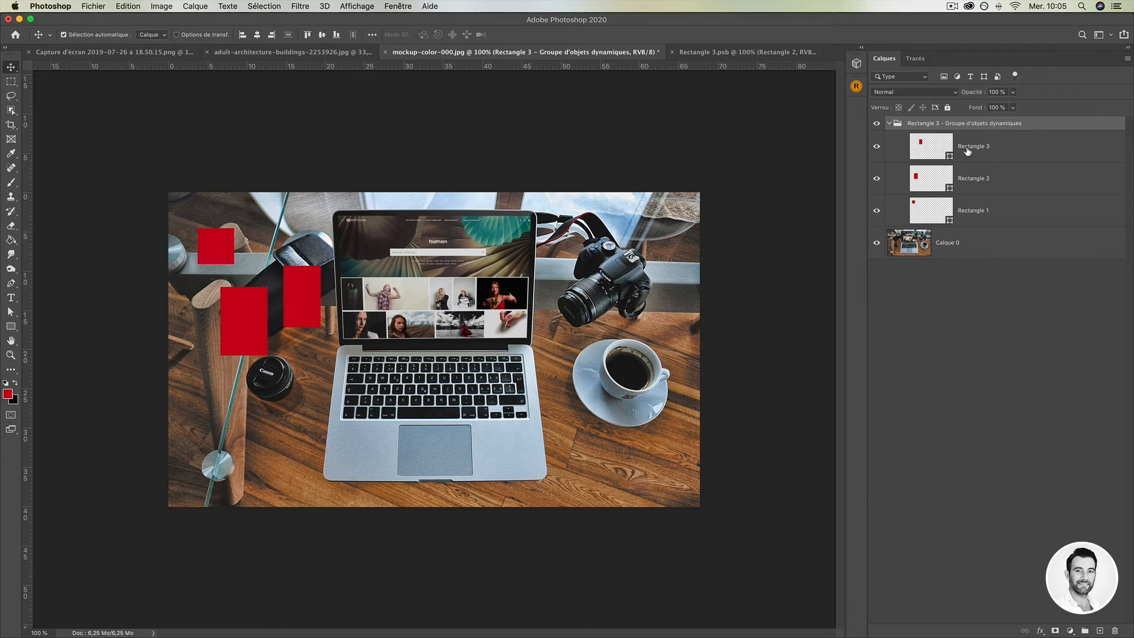
pyautogui.moveTo(304, 299); pyautogui.dragTo(305, 353)
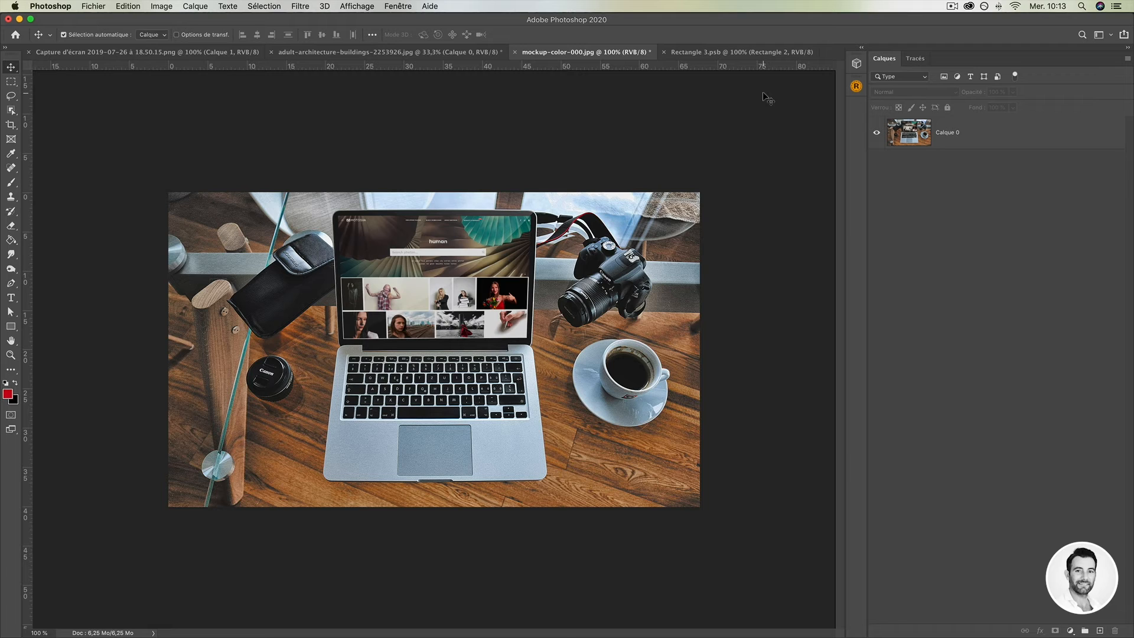
# Show the gradient presets (Dégradés) and enlarge their panel to reveal the Bleus, Violets and Roses groups.
pyautogui.click(398, 7)
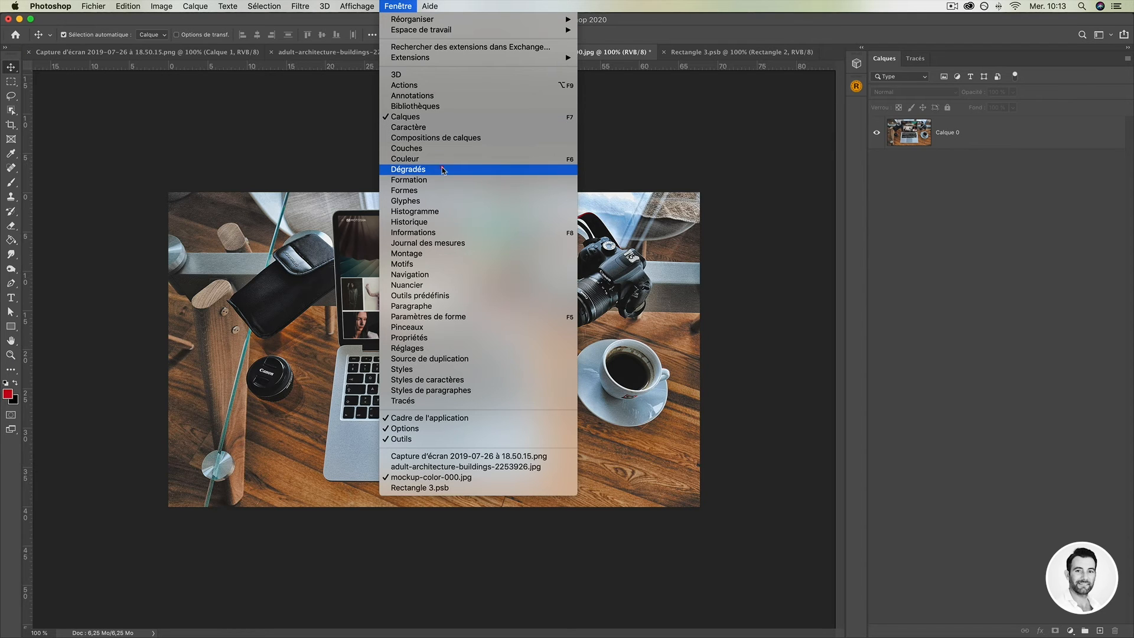
pyautogui.click(444, 168)
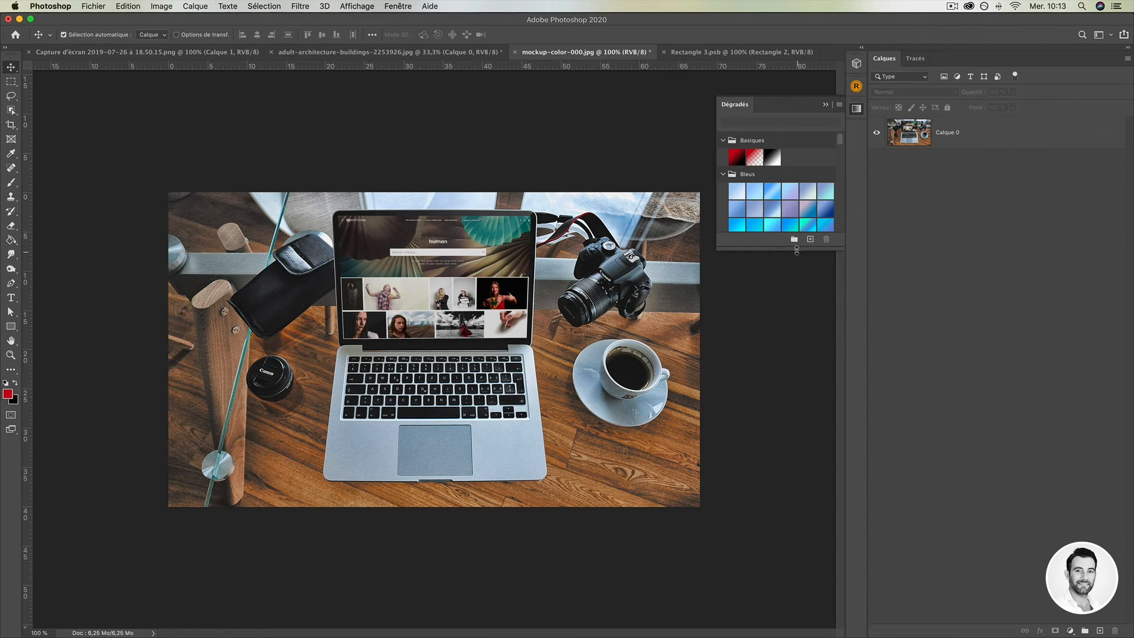
pyautogui.moveTo(797, 250); pyautogui.dragTo(800, 433)
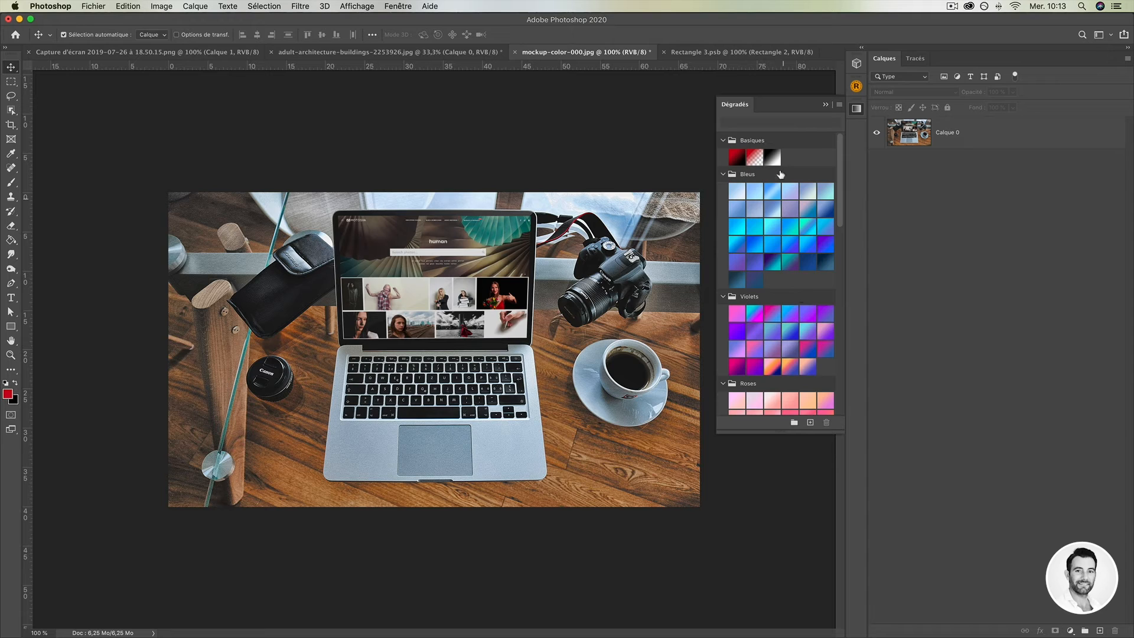
# Try several presets from the Bleus and Violets gradient groups as a fill layer and browse the remaining gradient groups.
pyautogui.click(772, 210)
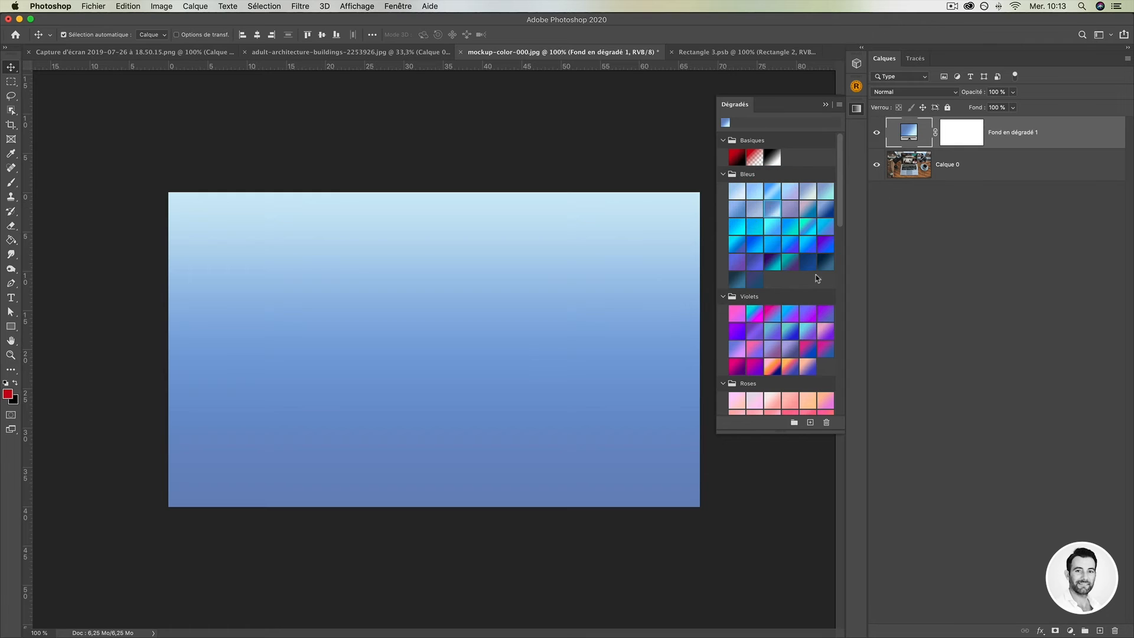
pyautogui.click(775, 250)
pyautogui.click(769, 332)
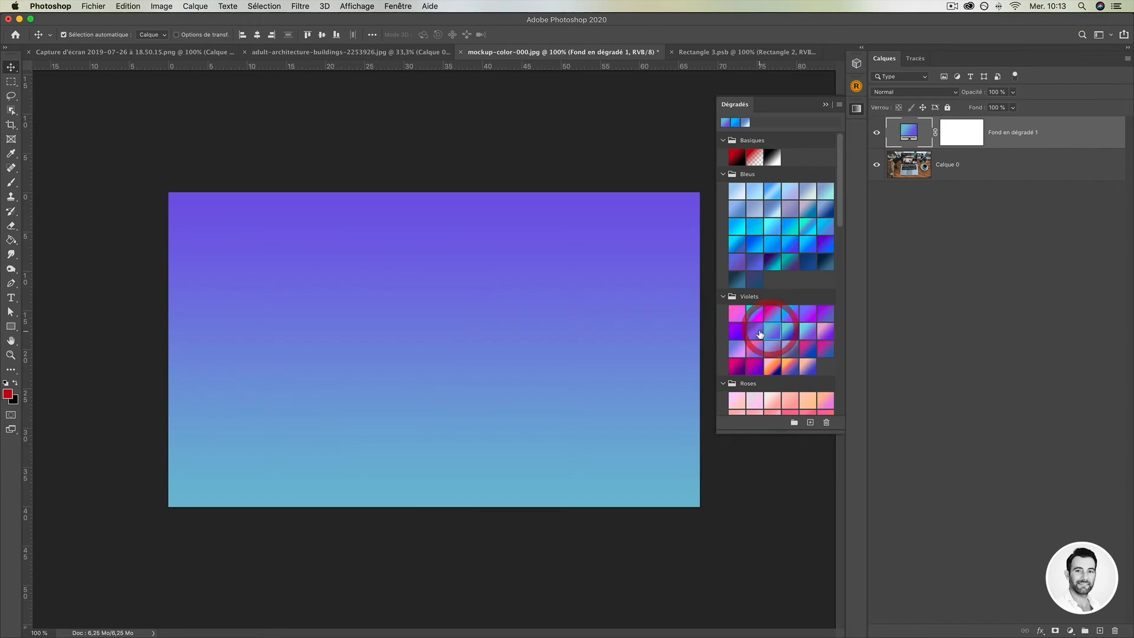
pyautogui.click(759, 331)
pyautogui.scroll(-10, 759, 331)
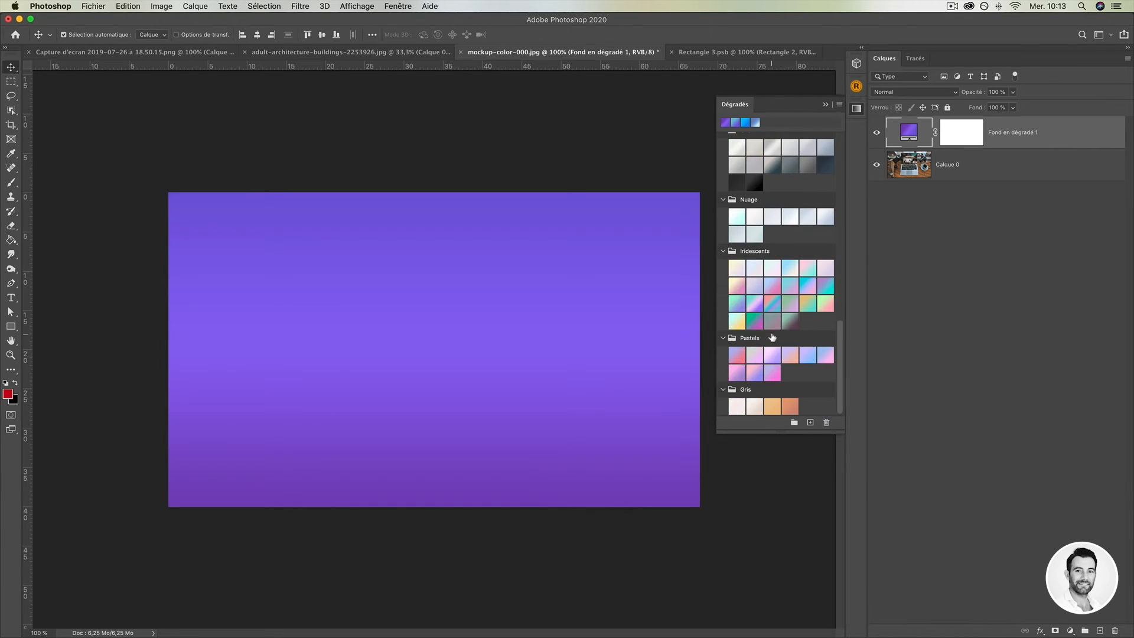
pyautogui.scroll(5, 773, 337)
pyautogui.scroll(8, 768, 277)
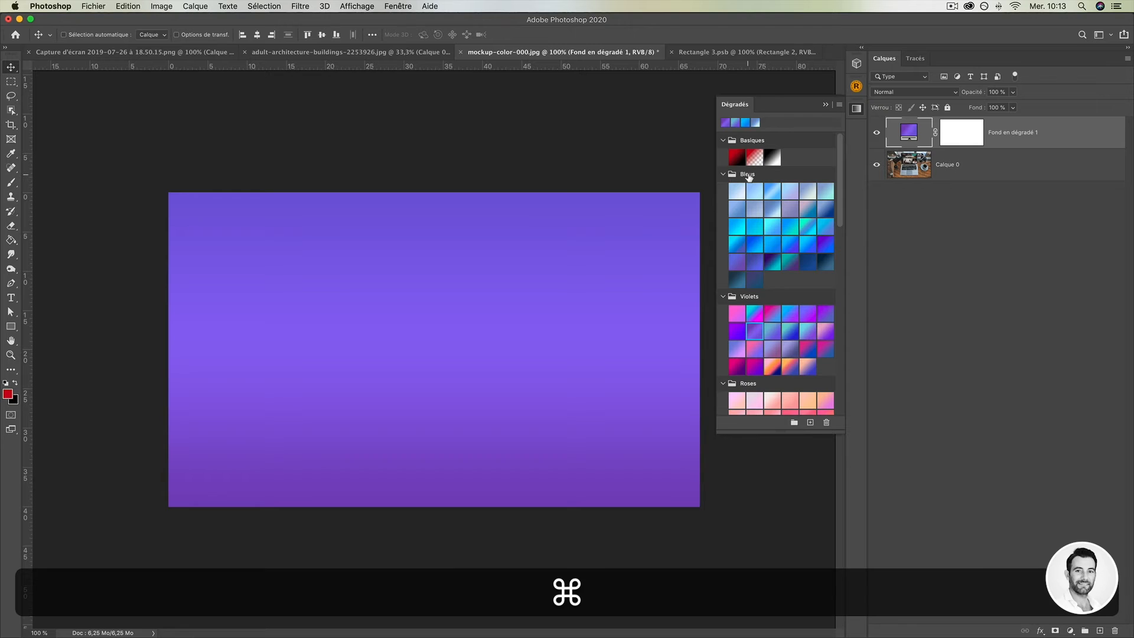
# Undo the gradient fills back to the empty Calque 1 layer above the photo.
pyautogui.press('super+z')
pyautogui.press('super+z')
pyautogui.press('super+z')
pyautogui.press('super+z')
pyautogui.press('super+z')
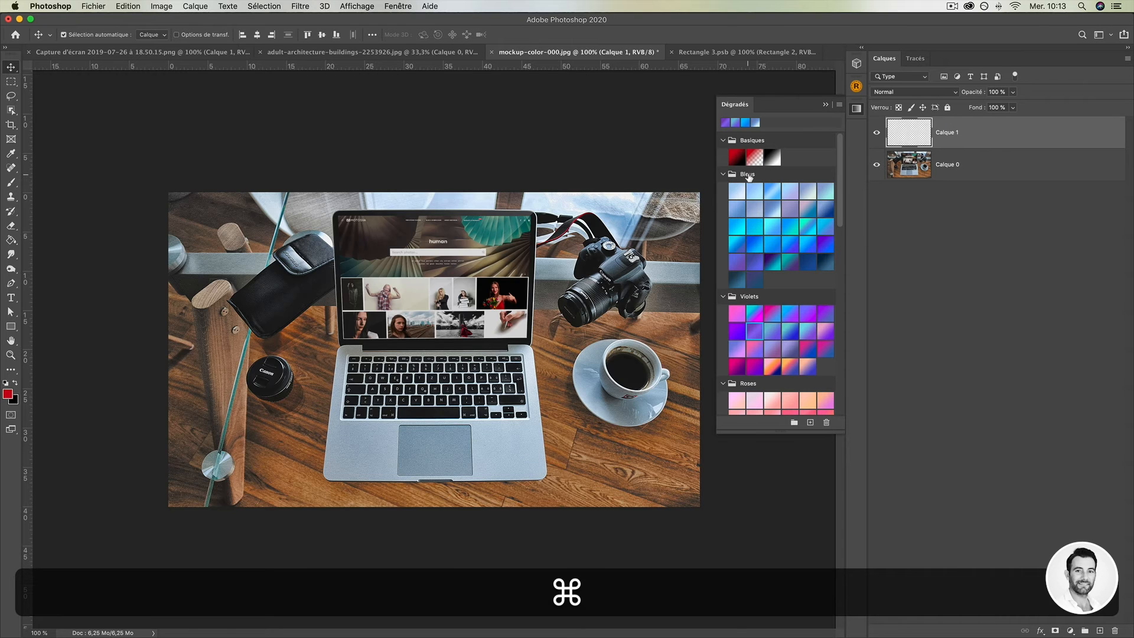
# Show the pattern presets (Motifs) and enlarge their panel to display the Arbres, Herbe and Eau groups.
pyautogui.click(397, 6)
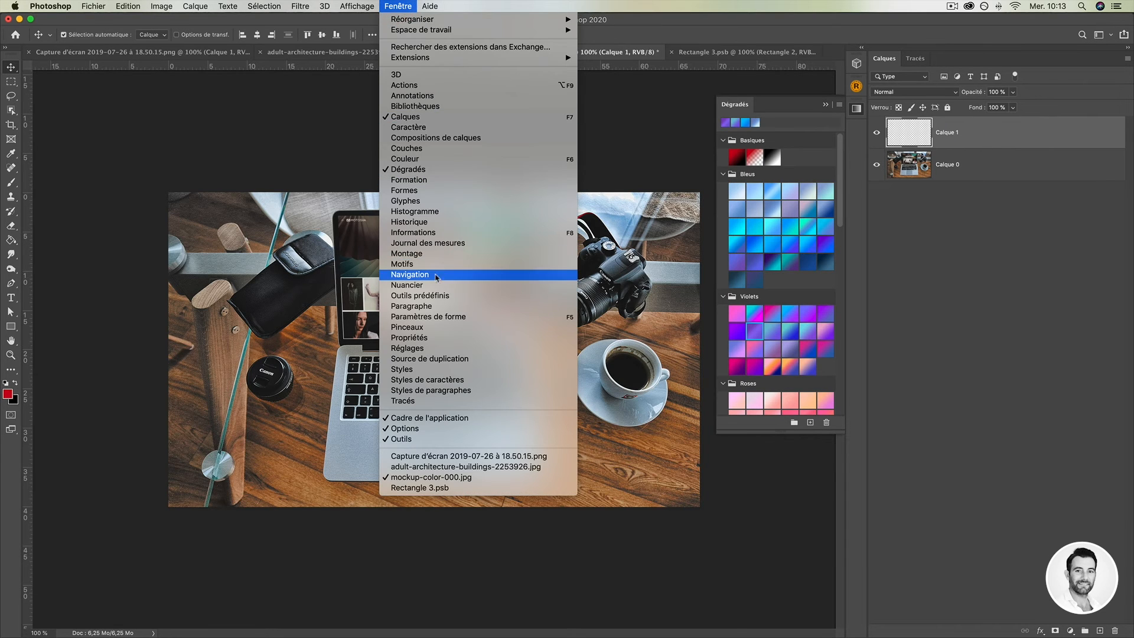
pyautogui.click(443, 264)
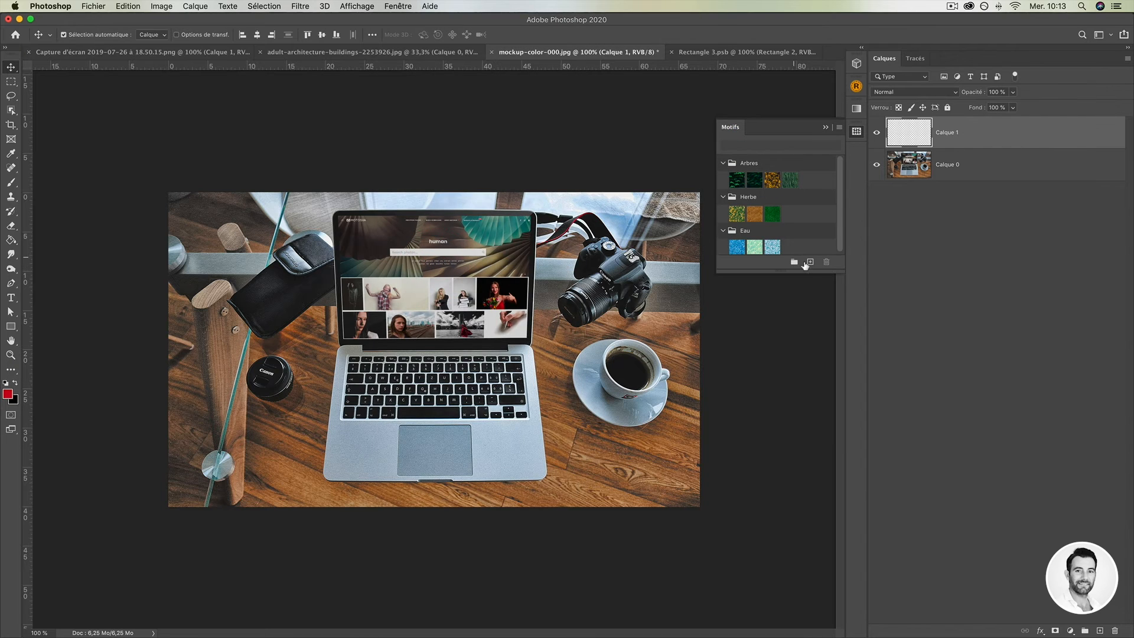
pyautogui.moveTo(814, 273); pyautogui.dragTo(837, 506)
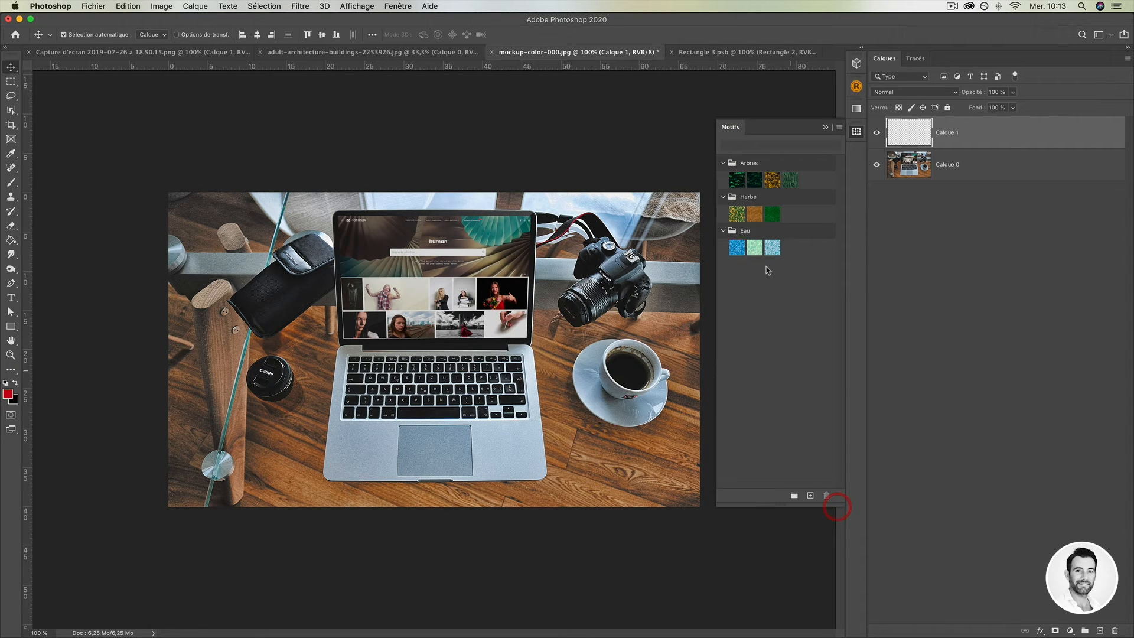
# Try the first three Arbres patterns as a pattern fill over the photo, ending with the golden trees.
pyautogui.click(738, 181)
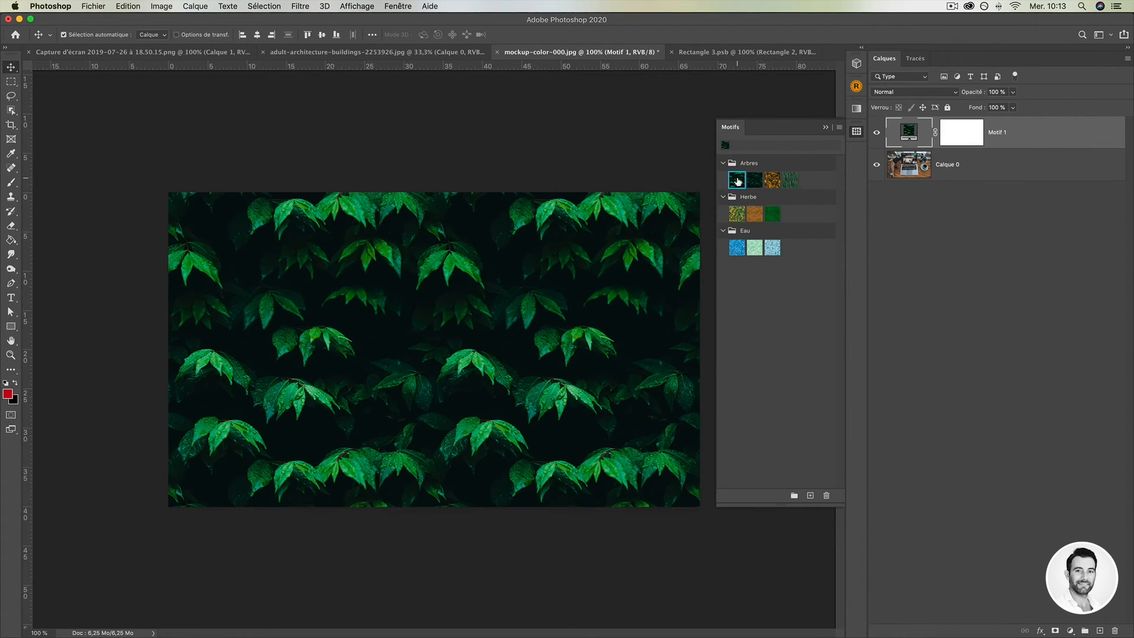
pyautogui.click(748, 184)
pyautogui.click(775, 183)
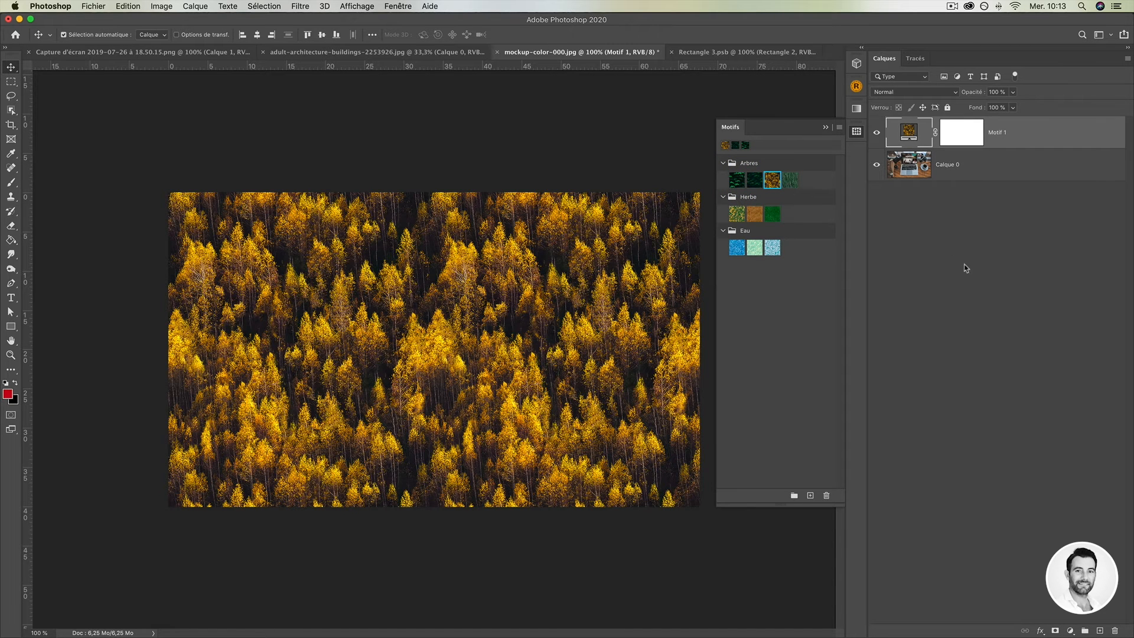
# With the Motif 1 layer hidden, paint a red blob on a new layer over the laptop and apply the first Herbe pattern to it.
pyautogui.click(1100, 631)
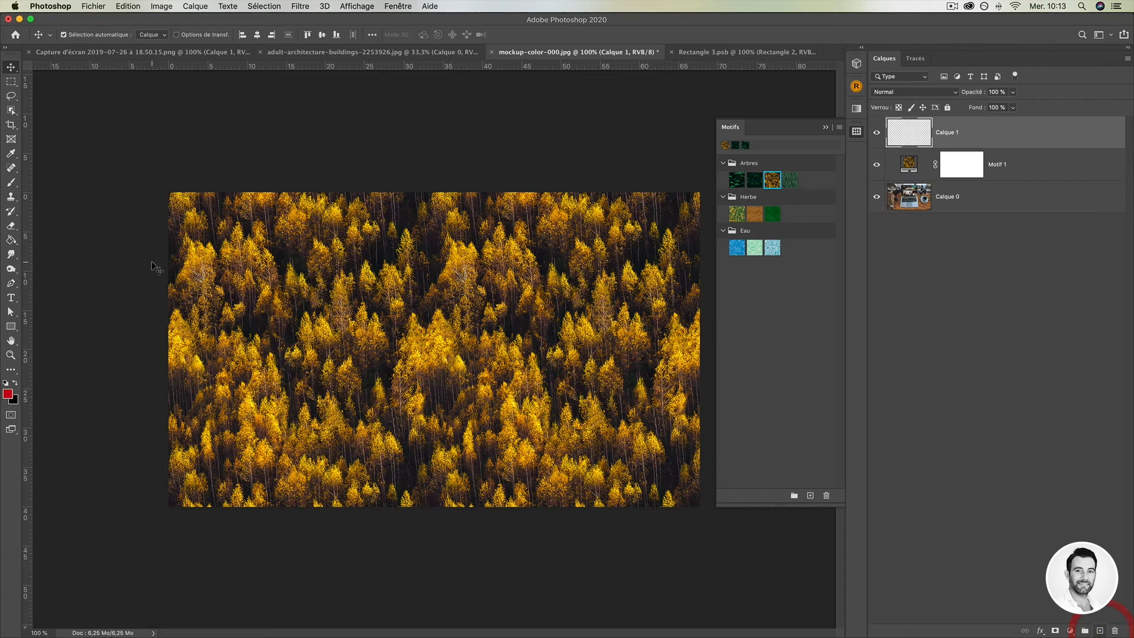
pyautogui.click(877, 164)
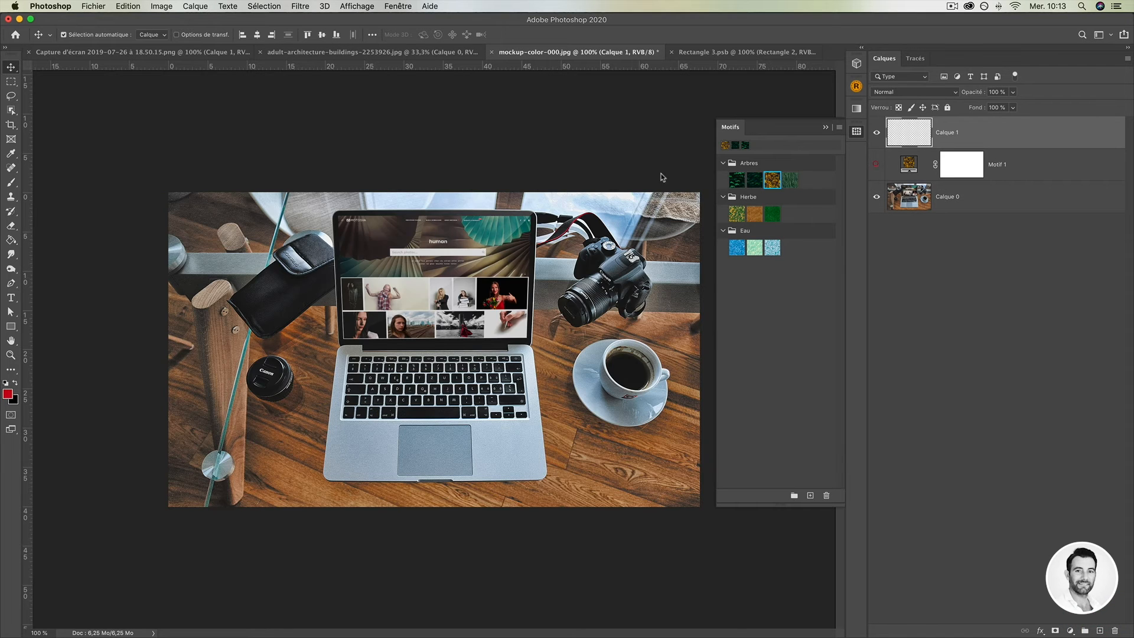
pyautogui.click(11, 182)
pyautogui.moveTo(363, 274)
pyautogui.mouseDown()
pyautogui.moveTo(386, 332)
pyautogui.moveTo(375, 298)
pyautogui.mouseUp()
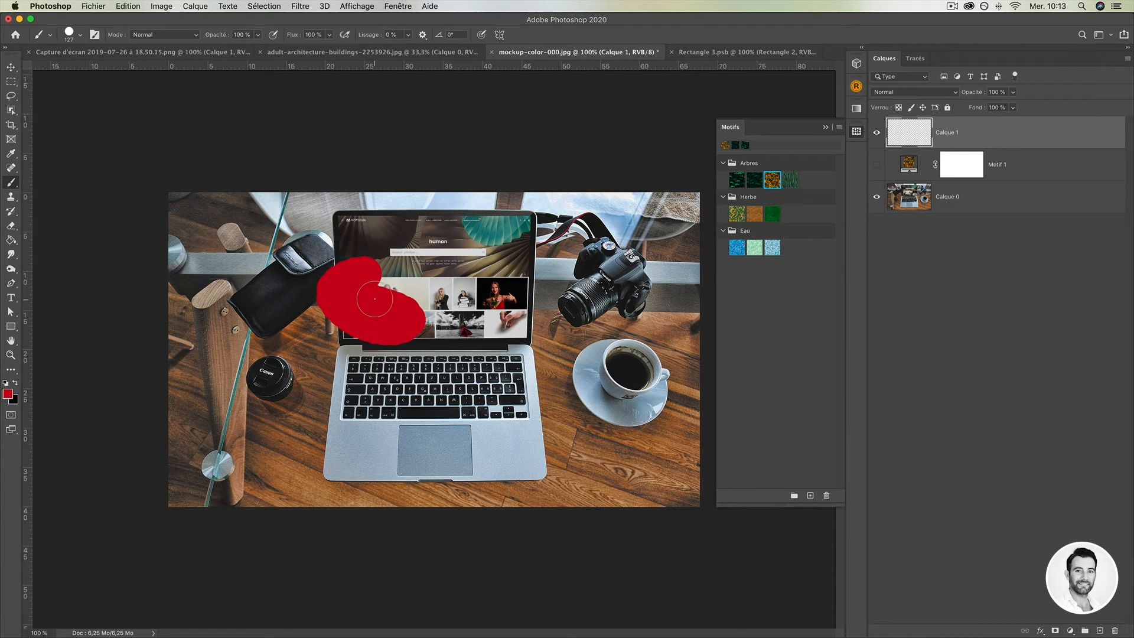
pyautogui.click(738, 217)
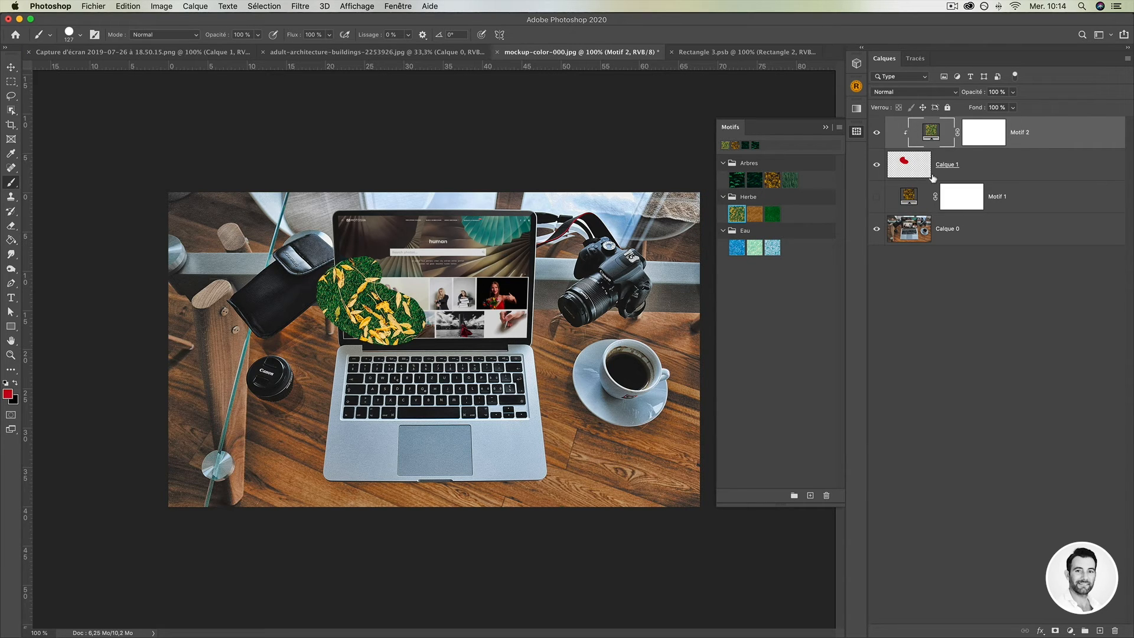
# Undo the painted blob and all pattern fills back to the empty Calque 1 layer.
pyautogui.press('super+z')
pyautogui.press('super+z')
pyautogui.press('super+z')
pyautogui.press('super+z')
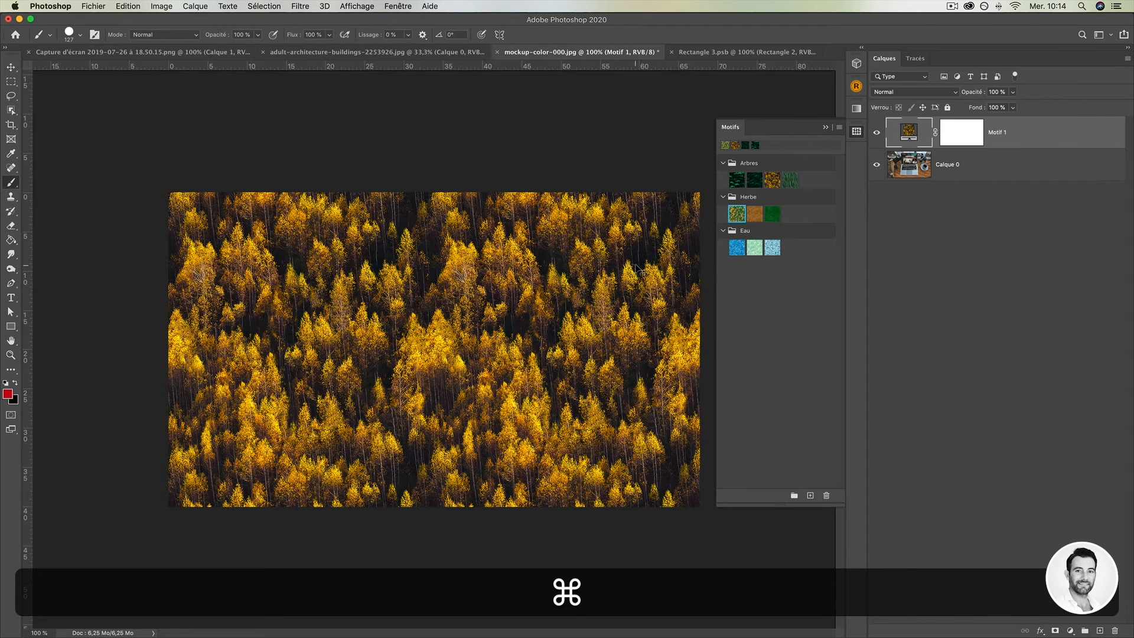
pyautogui.press('super+z')
pyautogui.press('super+z')
pyautogui.press('super+z')
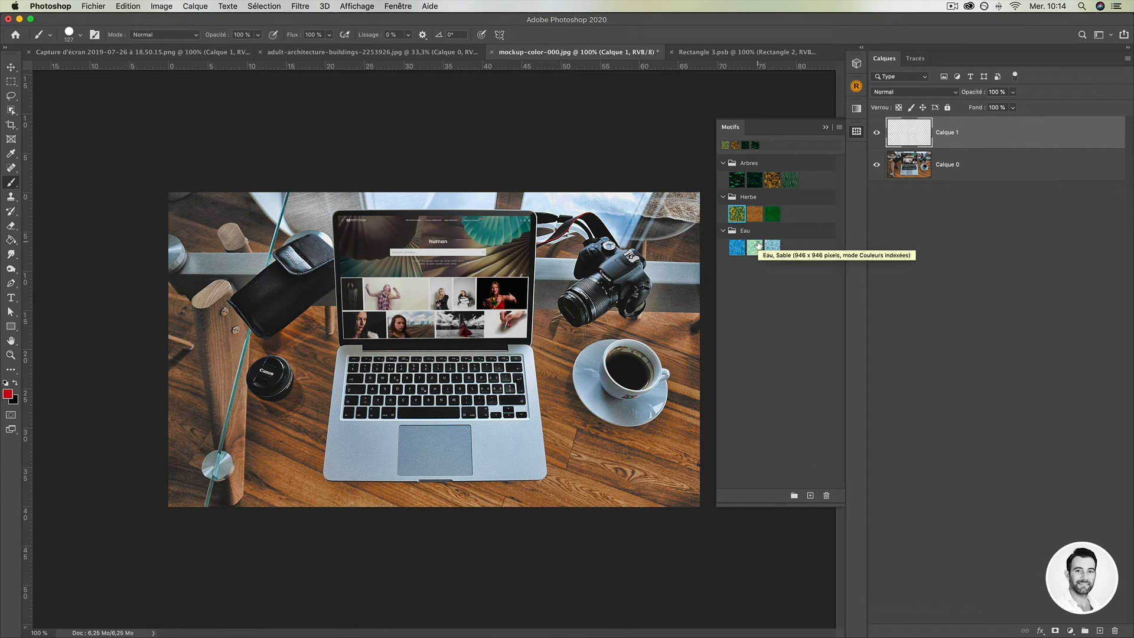
# Check the import, export and restore options available for pattern presets.
pyautogui.click(838, 130)
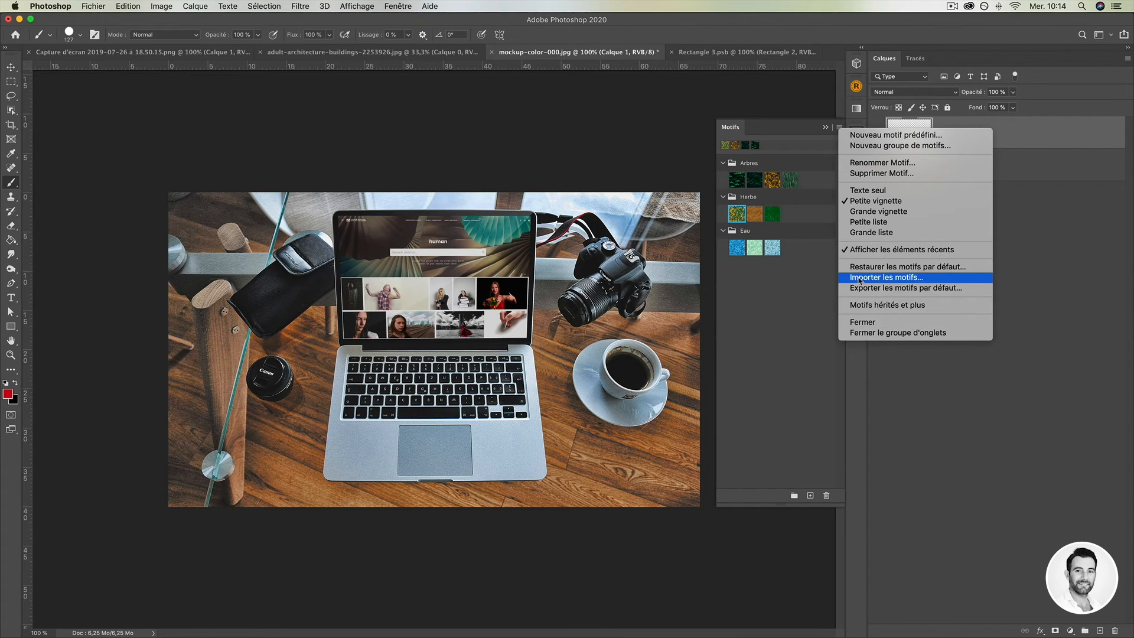
pyautogui.click(761, 349)
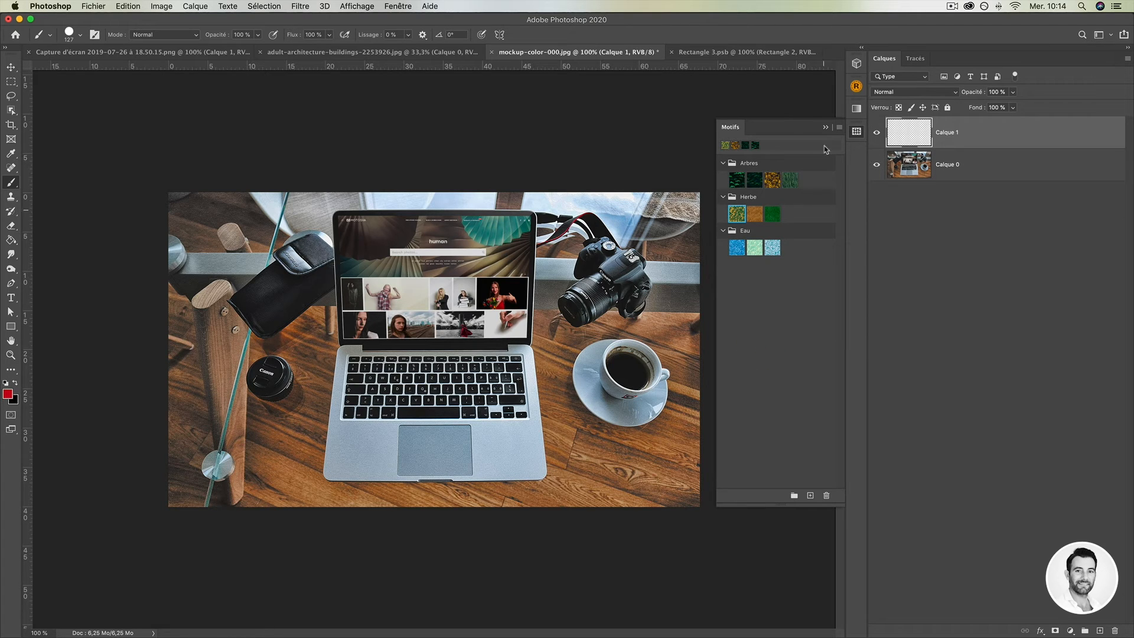
# Show the shape presets (Formes) and enlarge their panel to display the tree, animal, boat and flower groups.
pyautogui.click(399, 6)
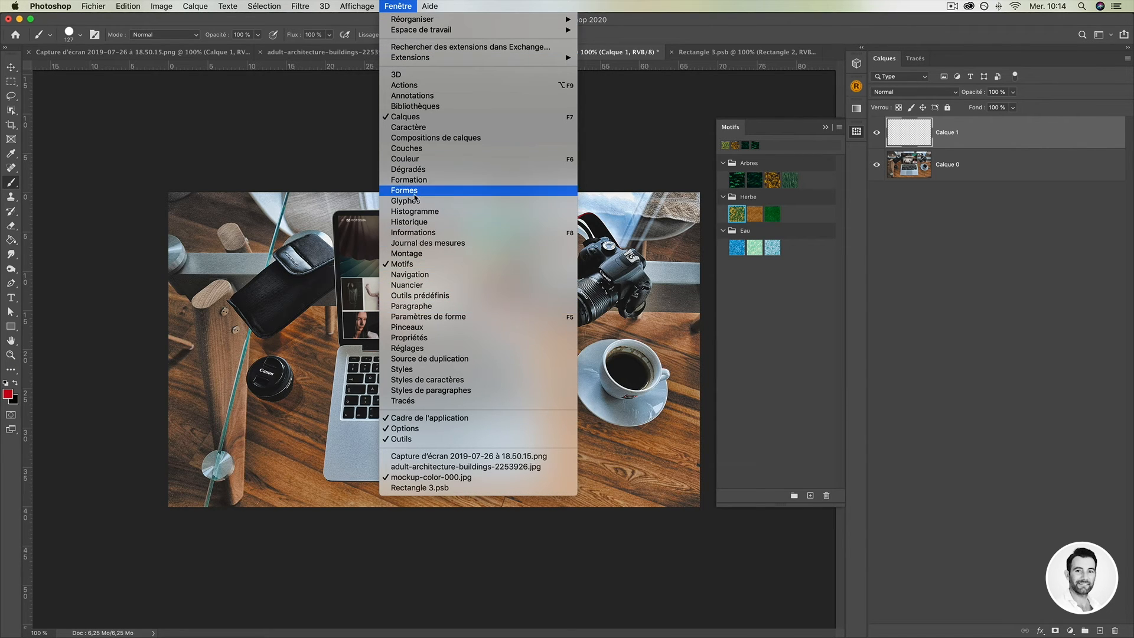
pyautogui.click(413, 191)
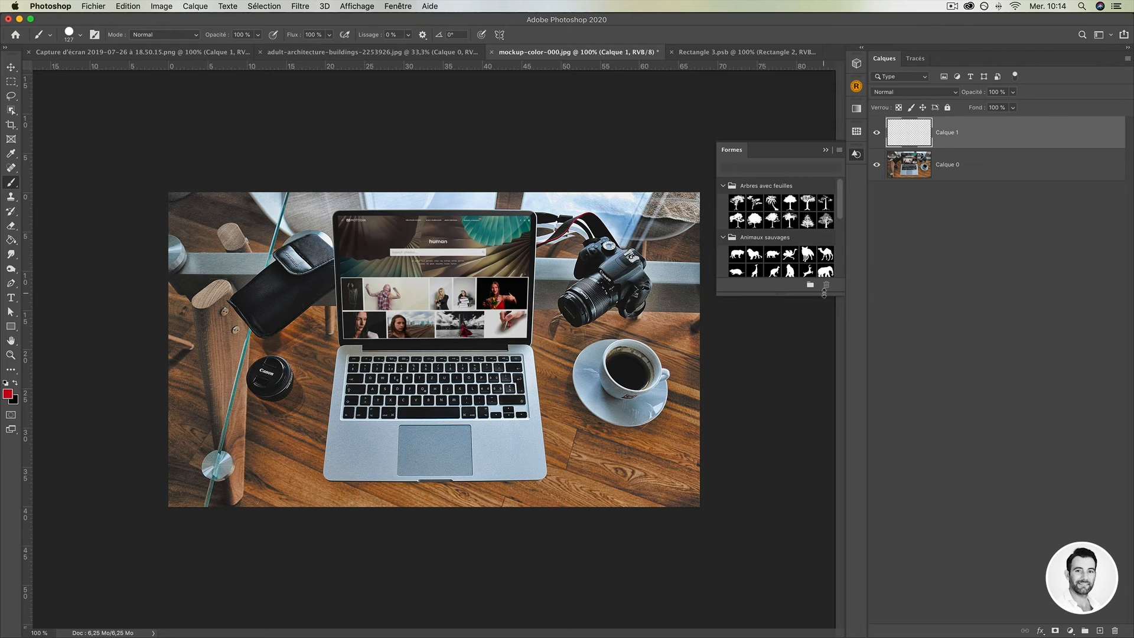
pyautogui.moveTo(825, 294); pyautogui.dragTo(823, 534)
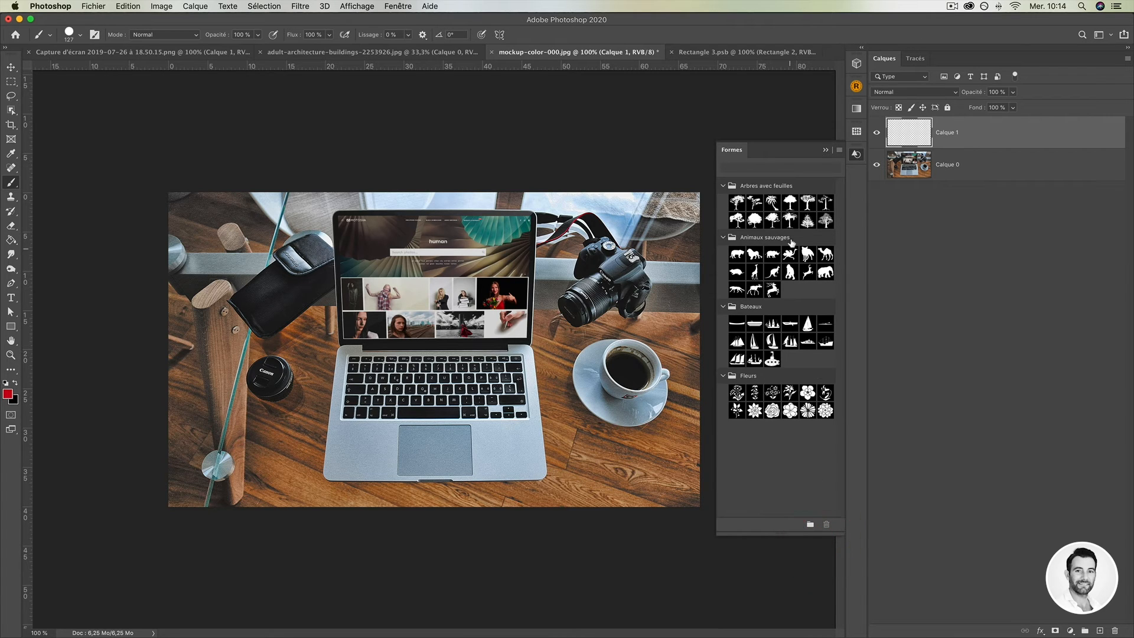
# Place the round maple tree shape from Arbres avec feuilles between the laptop and the camera, and undo it.
pyautogui.moveTo(755, 220); pyautogui.dragTo(535, 276)
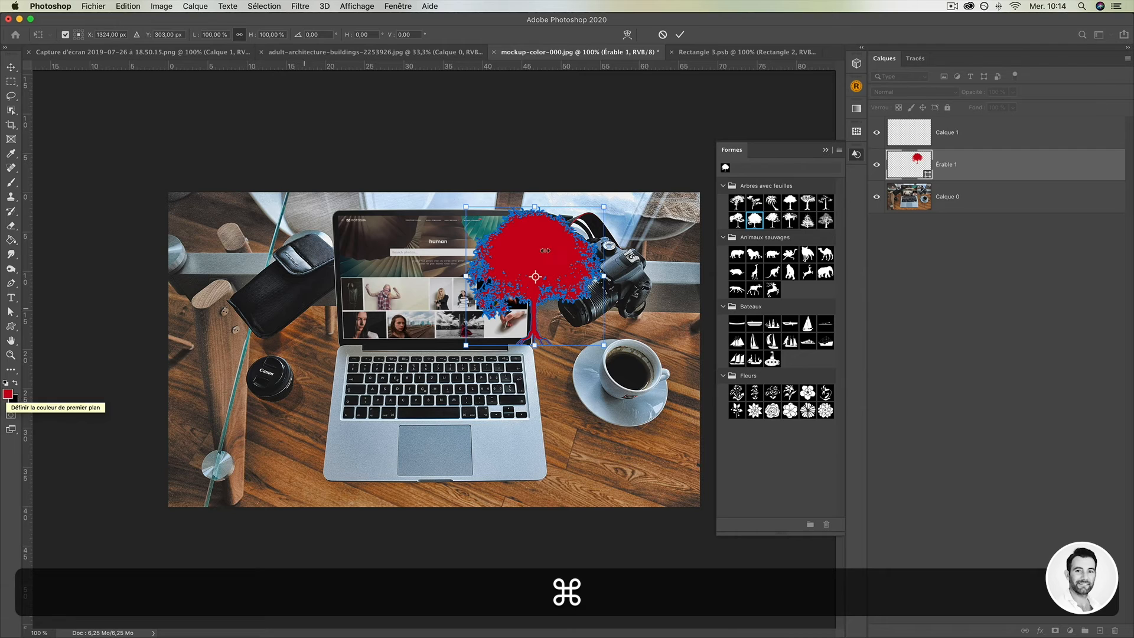
pyautogui.press('Return')
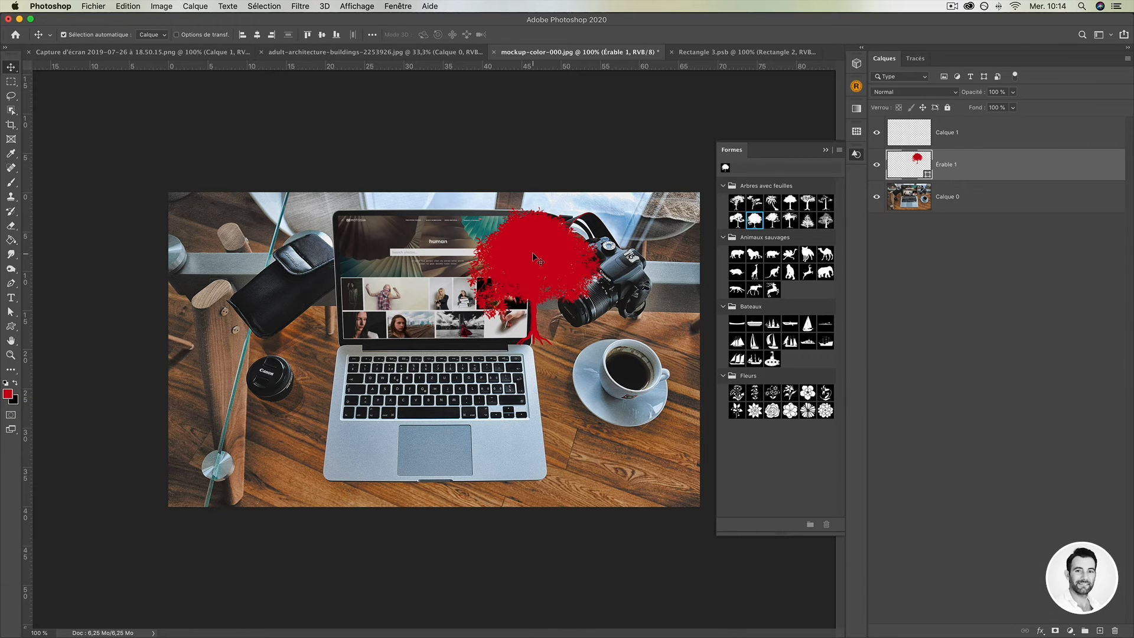
pyautogui.press('super+z')
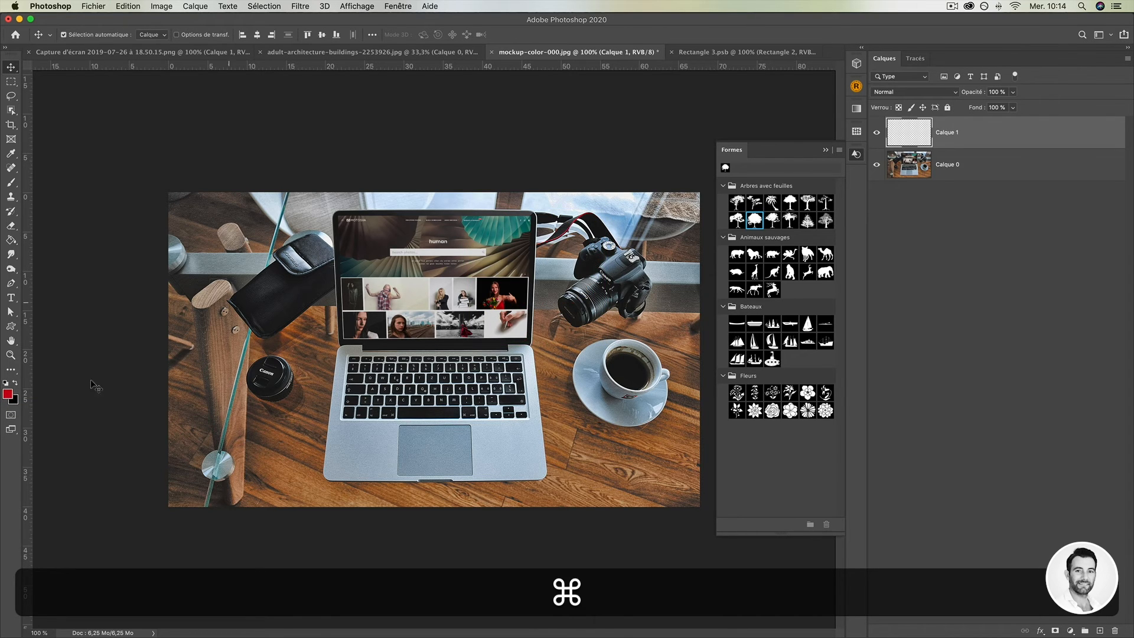
# Set the foreground color to white (#ffffff).
pyautogui.click(7, 393)
pyautogui.moveTo(812, 218); pyautogui.dragTo(690, 175)
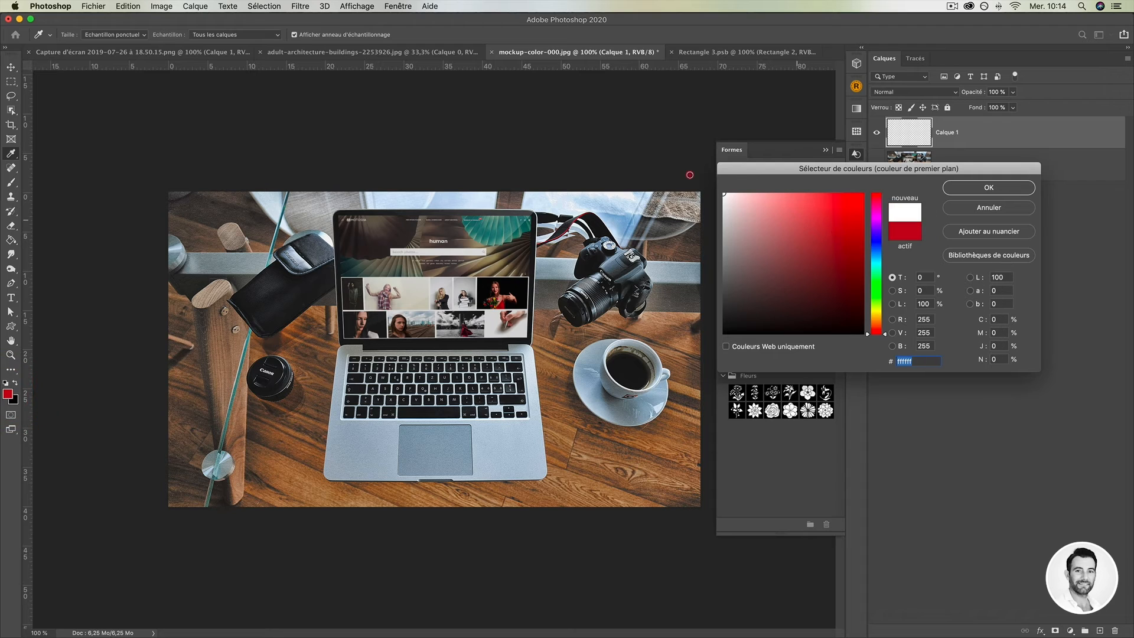
pyautogui.click(971, 188)
# Place the submarine shape from Bateaux over the camera and coffee cup, and undo it.
pyautogui.moveTo(581, 300); pyautogui.dragTo(581, 300)
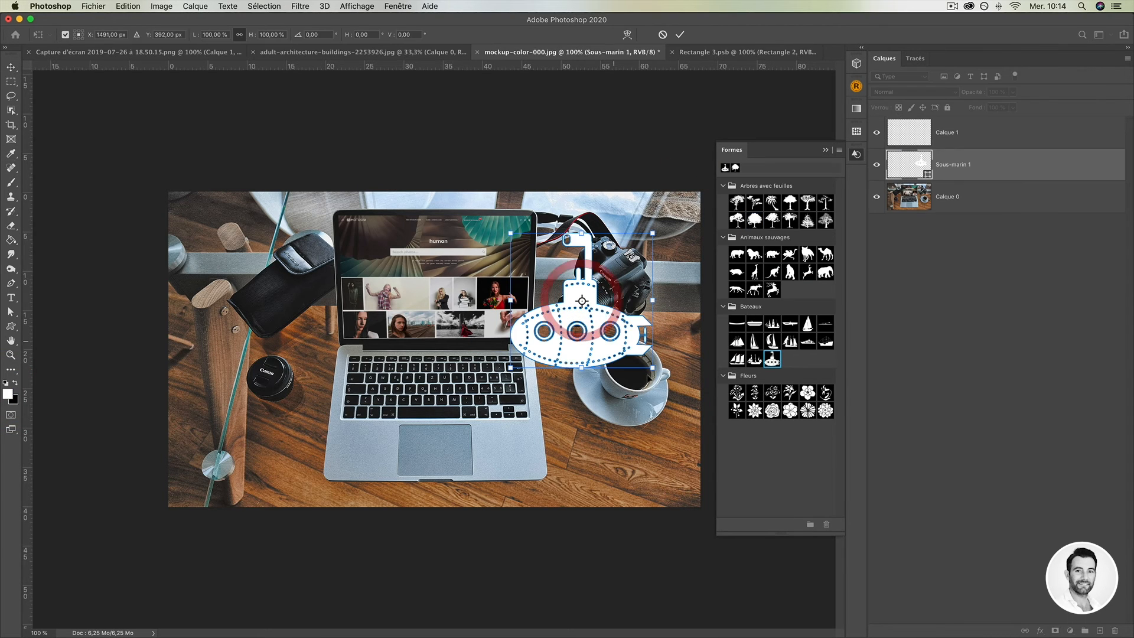
pyautogui.press('super+Return')
pyautogui.press('super+z')
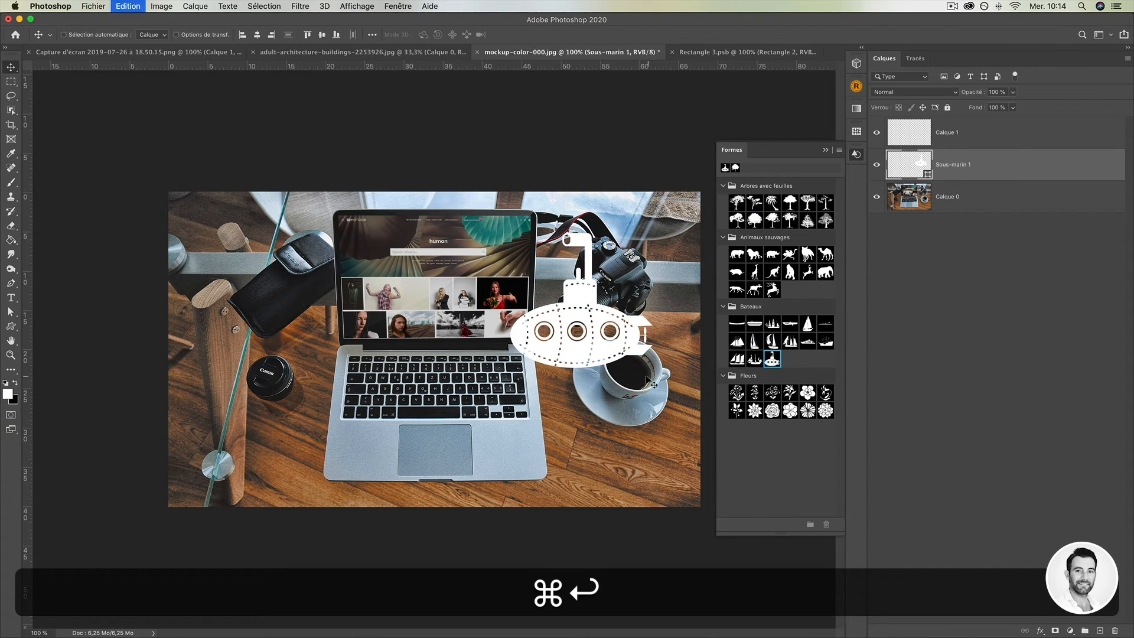
# Change the foreground color to green.
pyautogui.click(8, 394)
pyautogui.moveTo(876, 333); pyautogui.dragTo(876, 288)
pyautogui.click(851, 242)
pyautogui.click(958, 188)
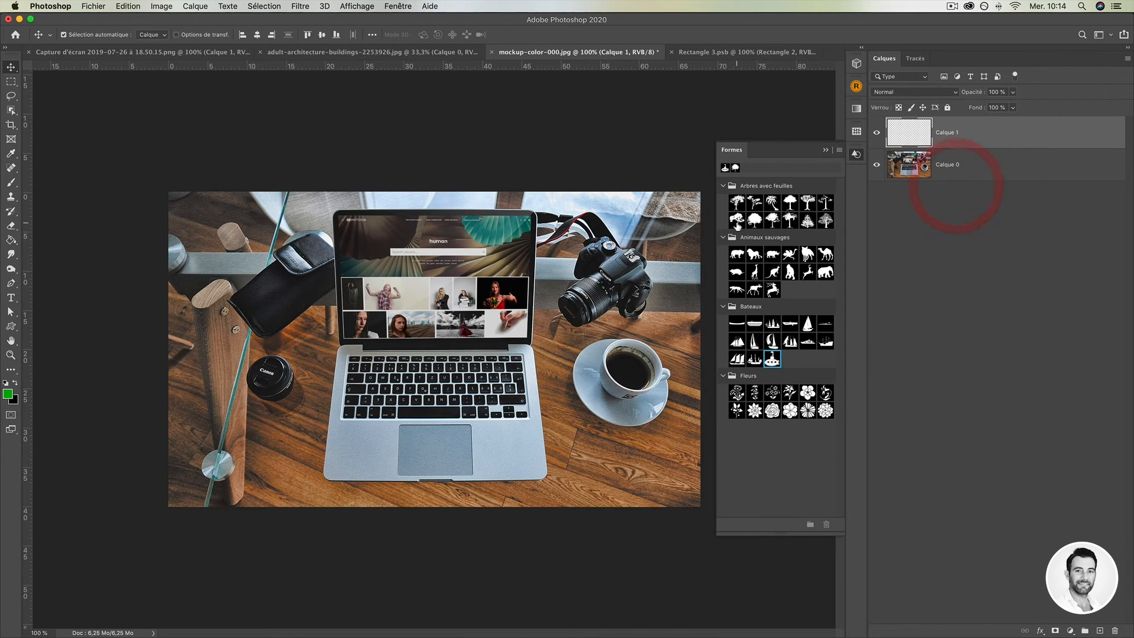
# Place the Jujubier à griffes tree shape from Arbres avec feuilles over the laptop and camera, enlarge it, and commit it.
pyautogui.moveTo(739, 200); pyautogui.dragTo(513, 291)
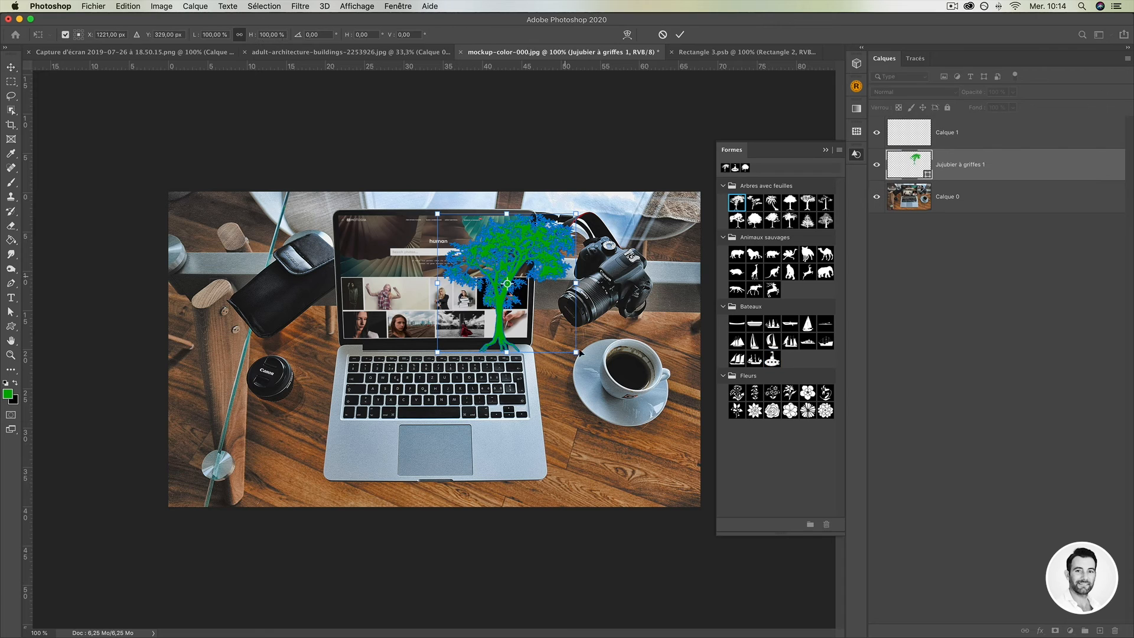
pyautogui.moveTo(575, 353); pyautogui.dragTo(679, 407)
pyautogui.press('Return')
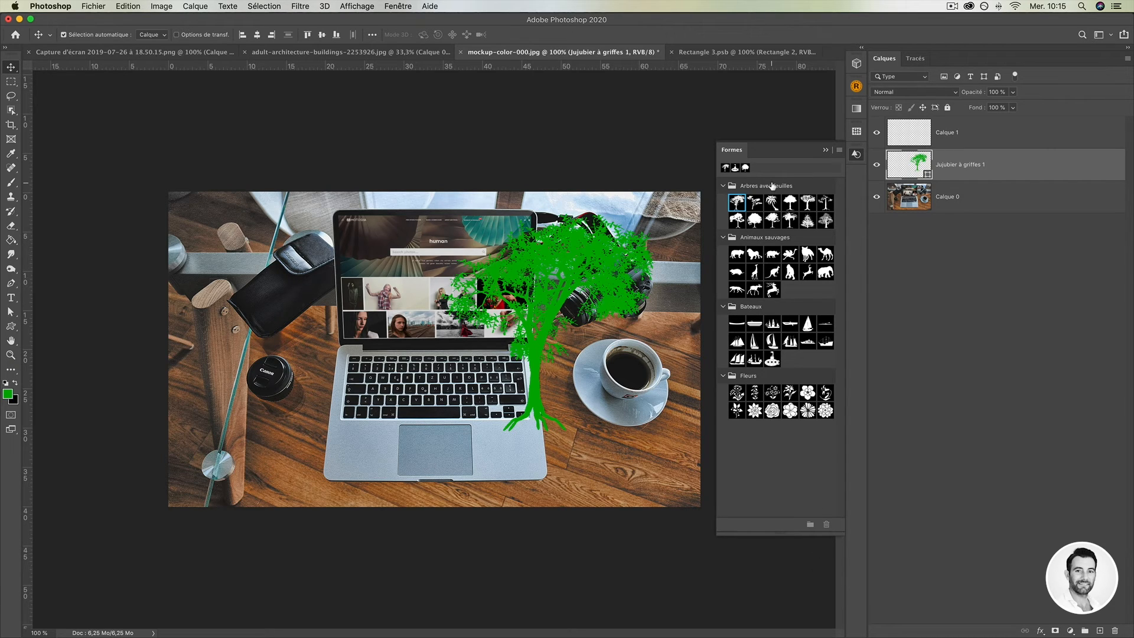
# Add the Formes héritées et plus group to the shape presets and expand its Formes 2019 folder to browse the categories.
pyautogui.click(840, 154)
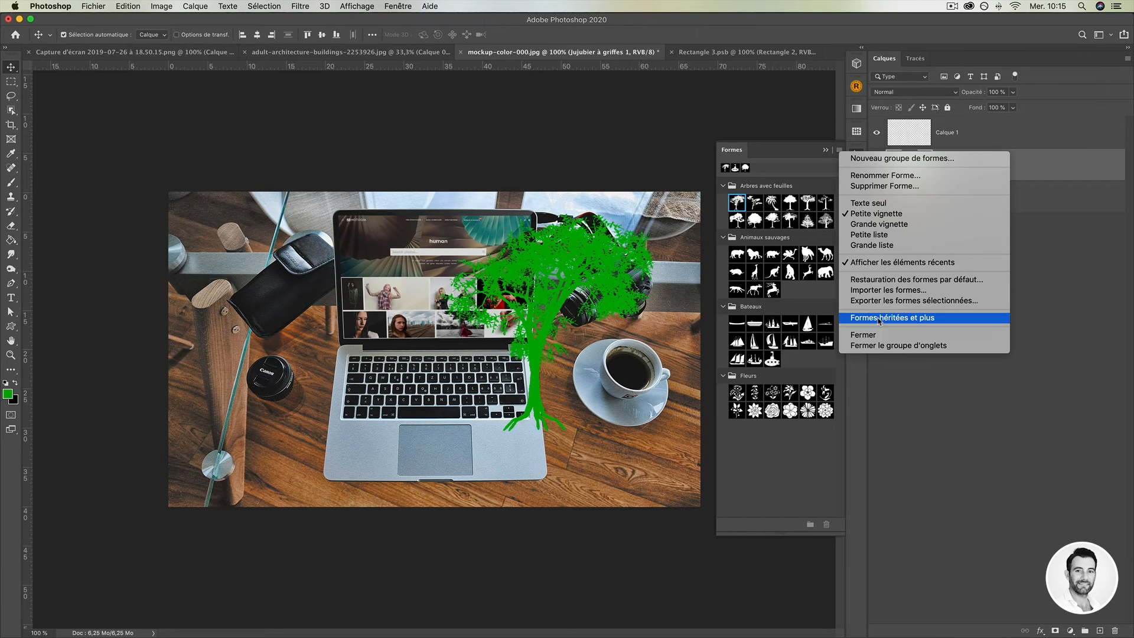
pyautogui.click(879, 320)
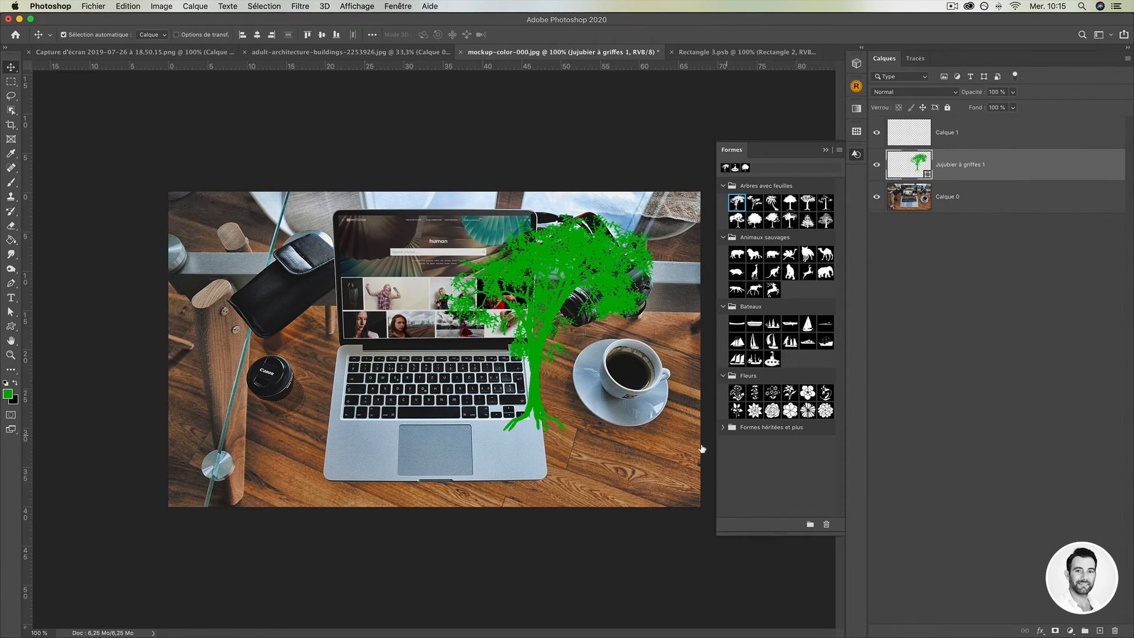
pyautogui.click(723, 427)
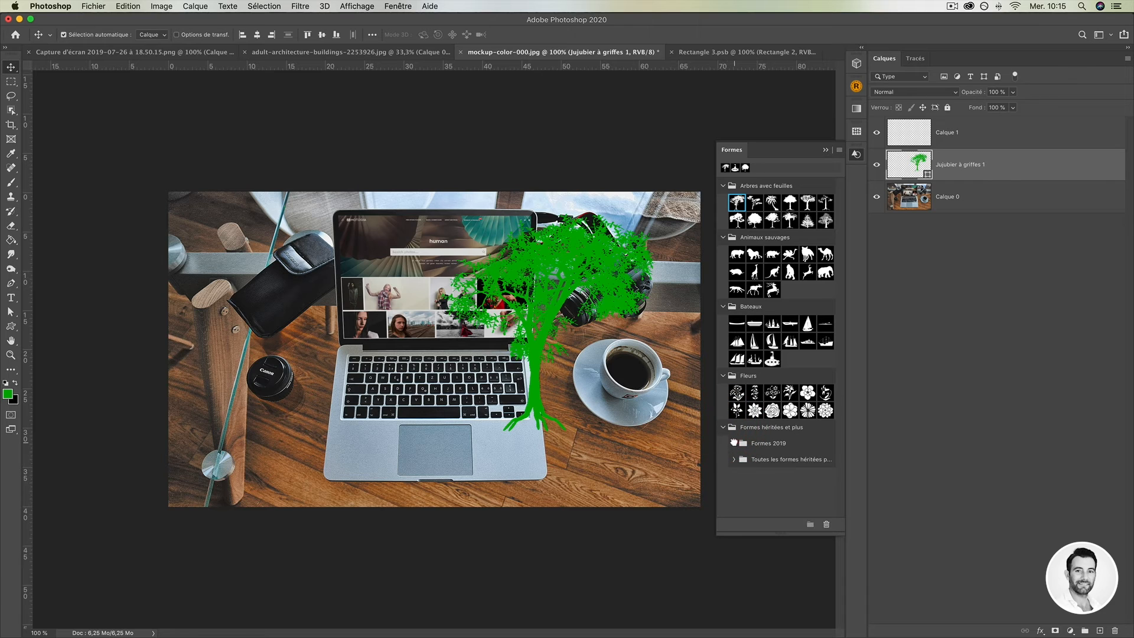
pyautogui.click(734, 443)
pyautogui.scroll(-5, 763, 464)
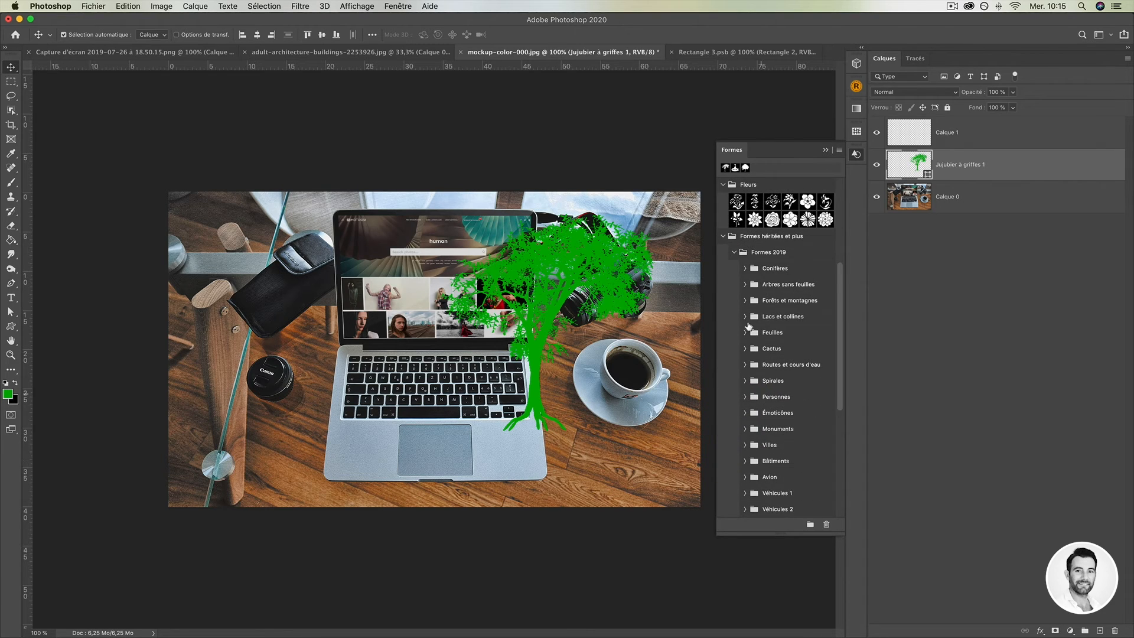
pyautogui.scroll(-6, 757, 309)
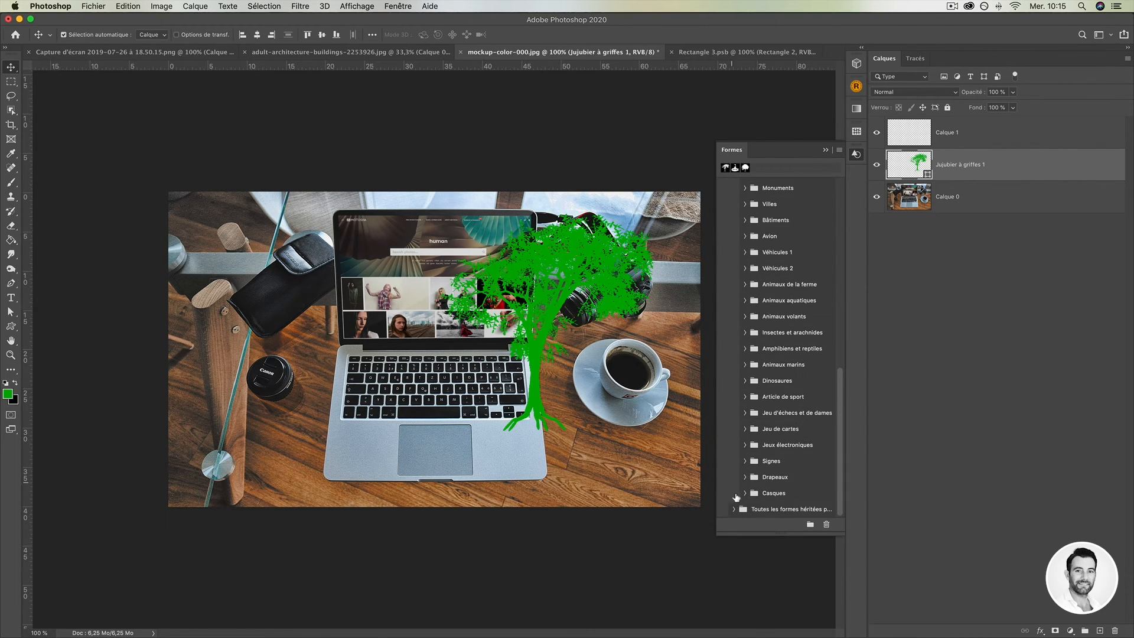
# Examine the Bannières et récompenses, Textures artistiques, Flèches, Animaux and default legacy shape folders inside Toutes les formes héritées.
pyautogui.click(733, 507)
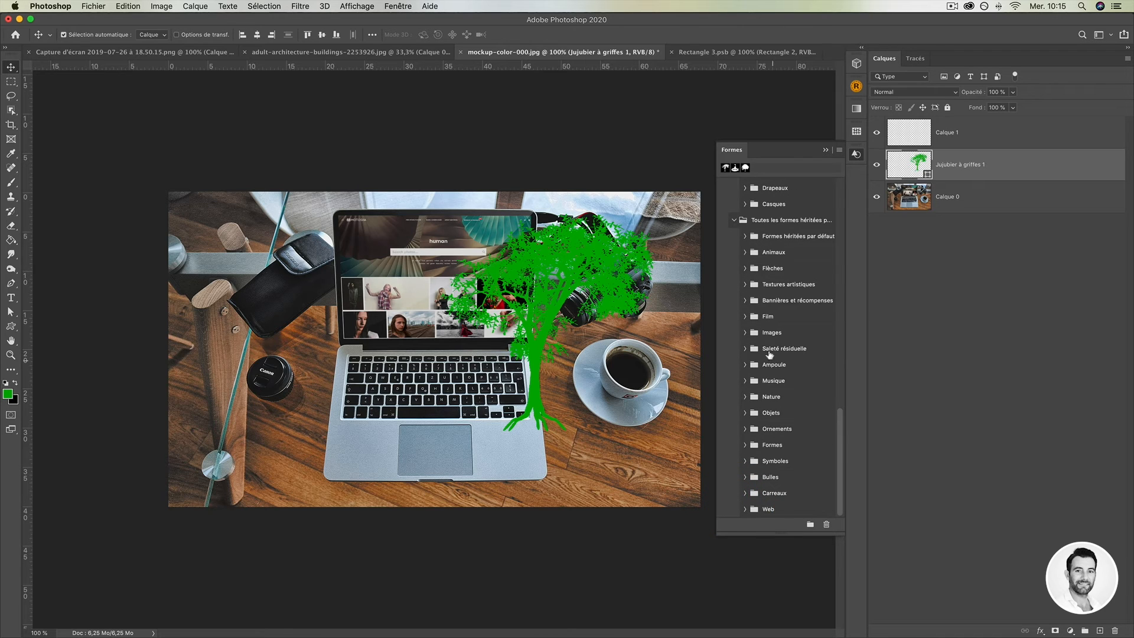
pyautogui.click(744, 301)
pyautogui.click(745, 301)
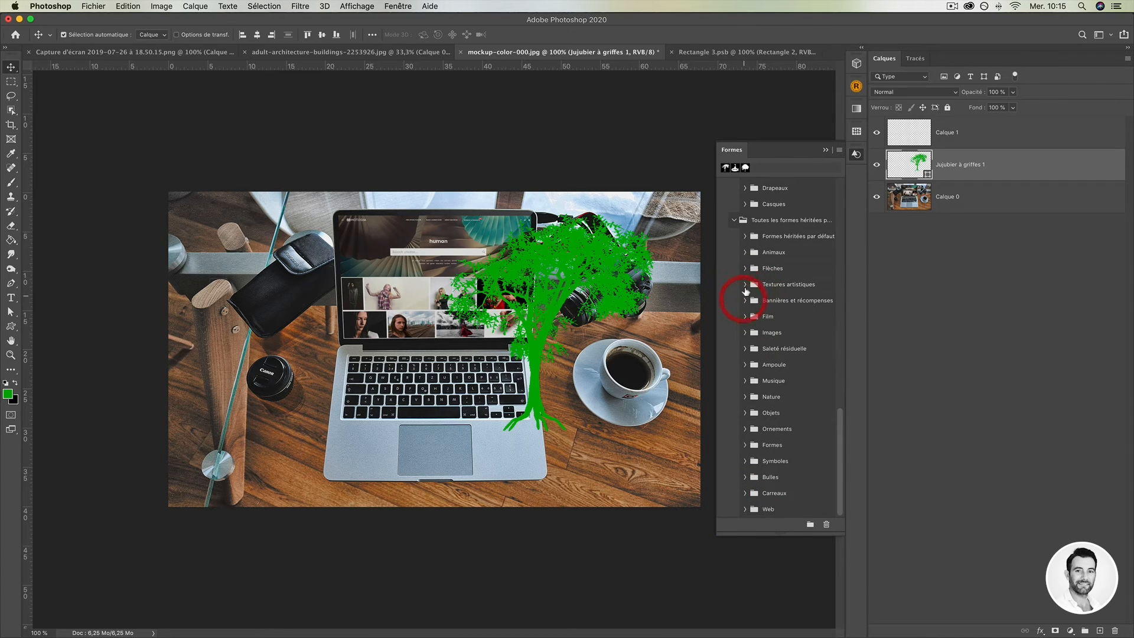
pyautogui.click(744, 285)
pyautogui.click(744, 285)
pyautogui.click(746, 269)
pyautogui.click(745, 269)
pyautogui.click(745, 252)
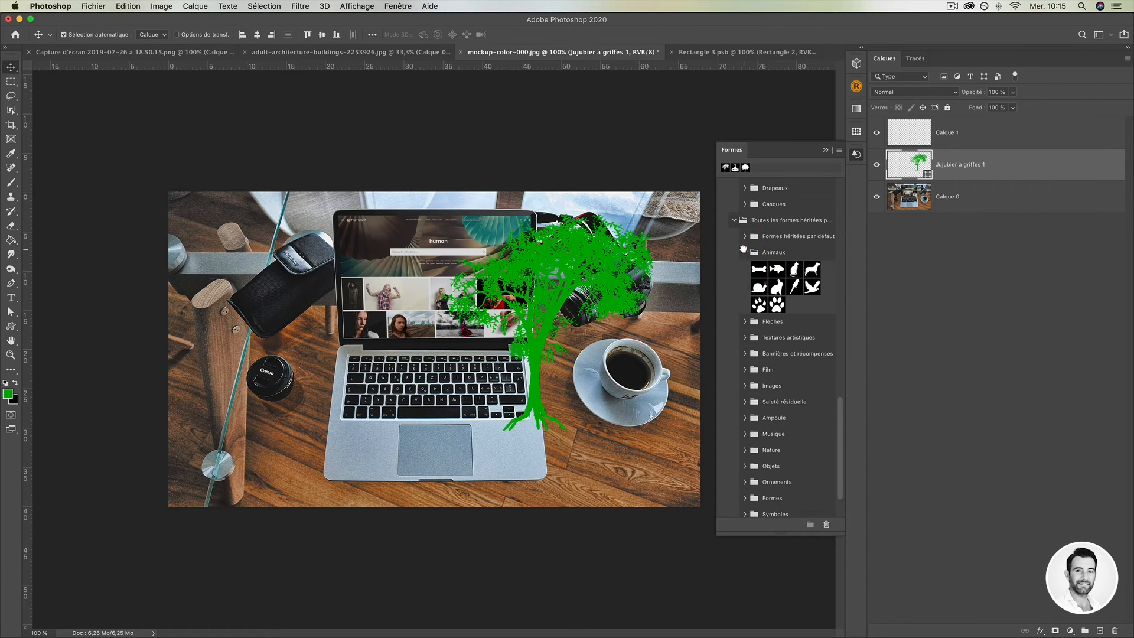
pyautogui.click(744, 253)
pyautogui.click(744, 237)
pyautogui.click(744, 237)
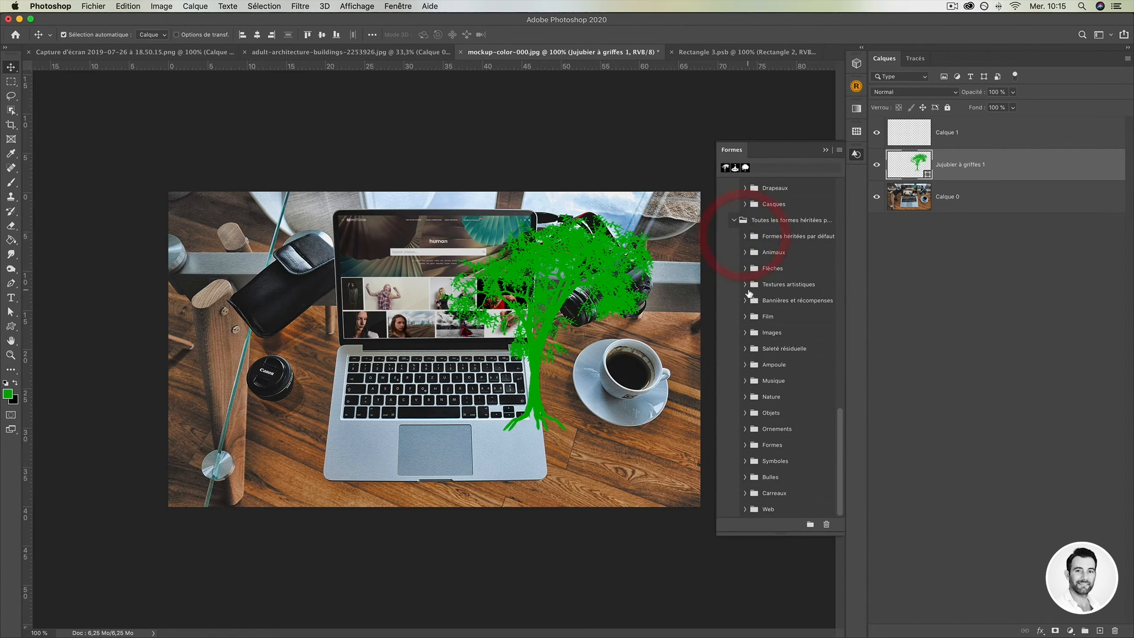
pyautogui.scroll(10, 749, 278)
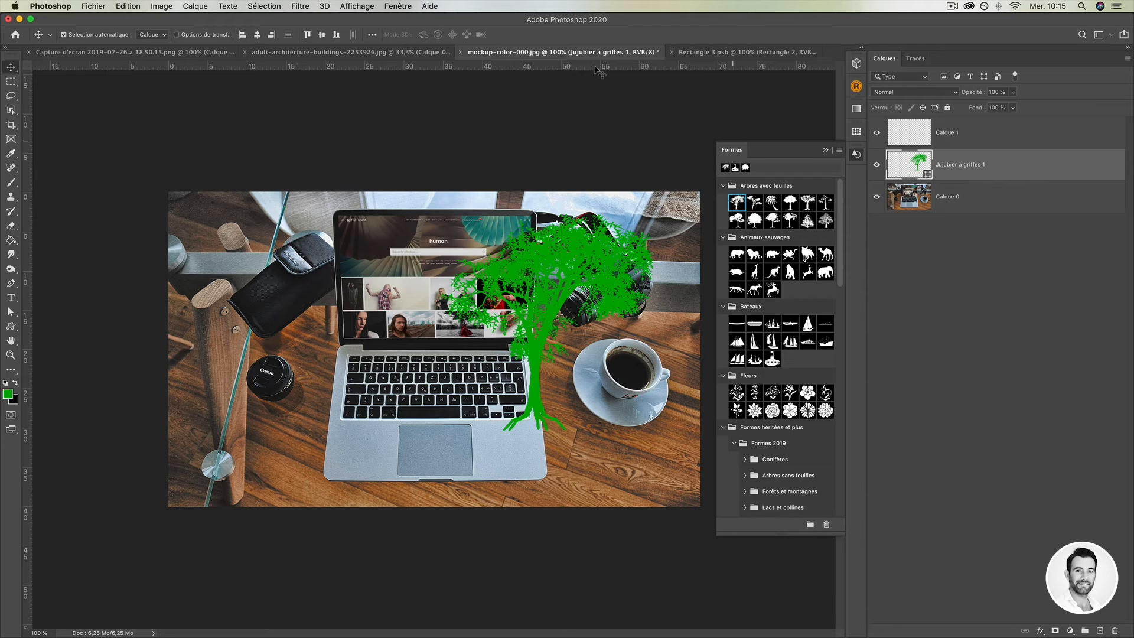
pyautogui.click(394, 6)
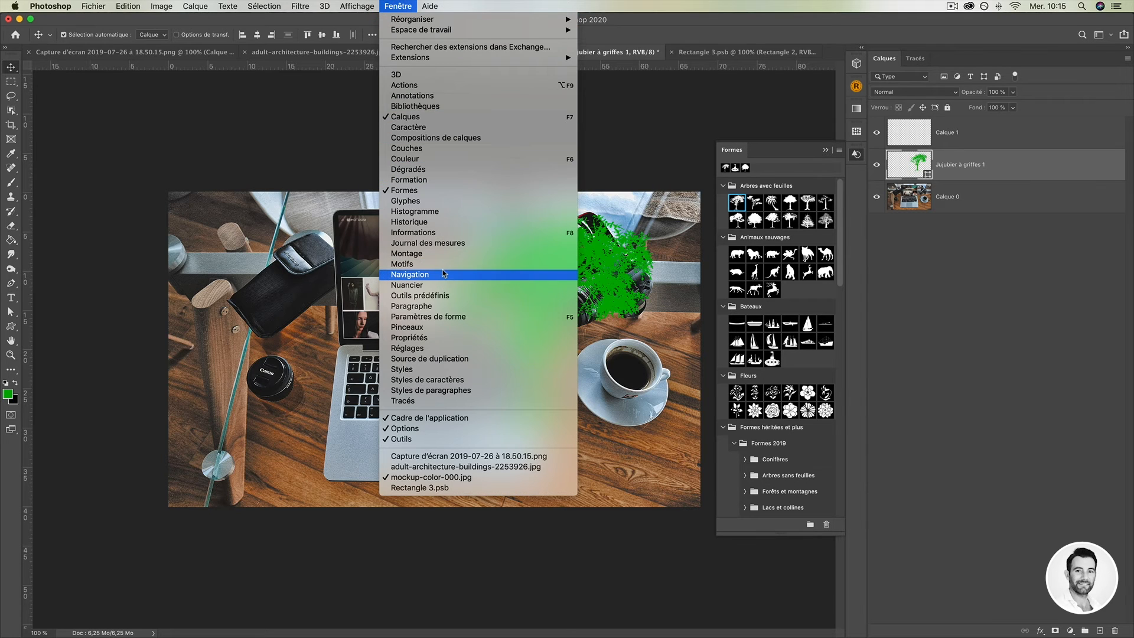
pyautogui.click(764, 149)
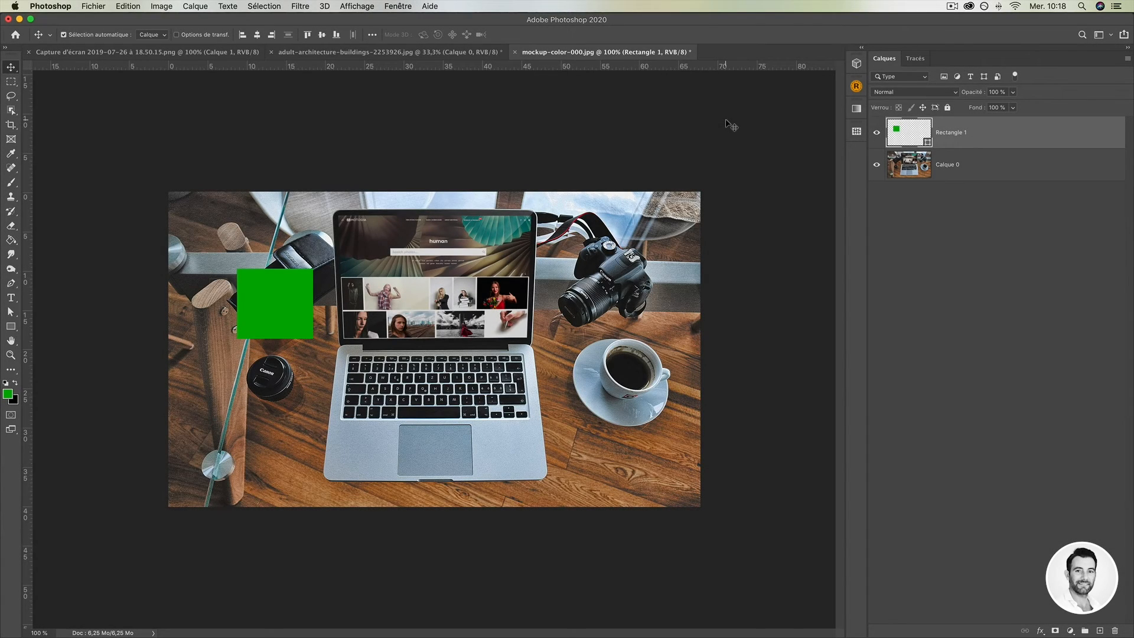
# Scale the Calque 0 photo layer proportionally to about 100.17 % with Free Transform and commit it.
pyautogui.click(984, 174)
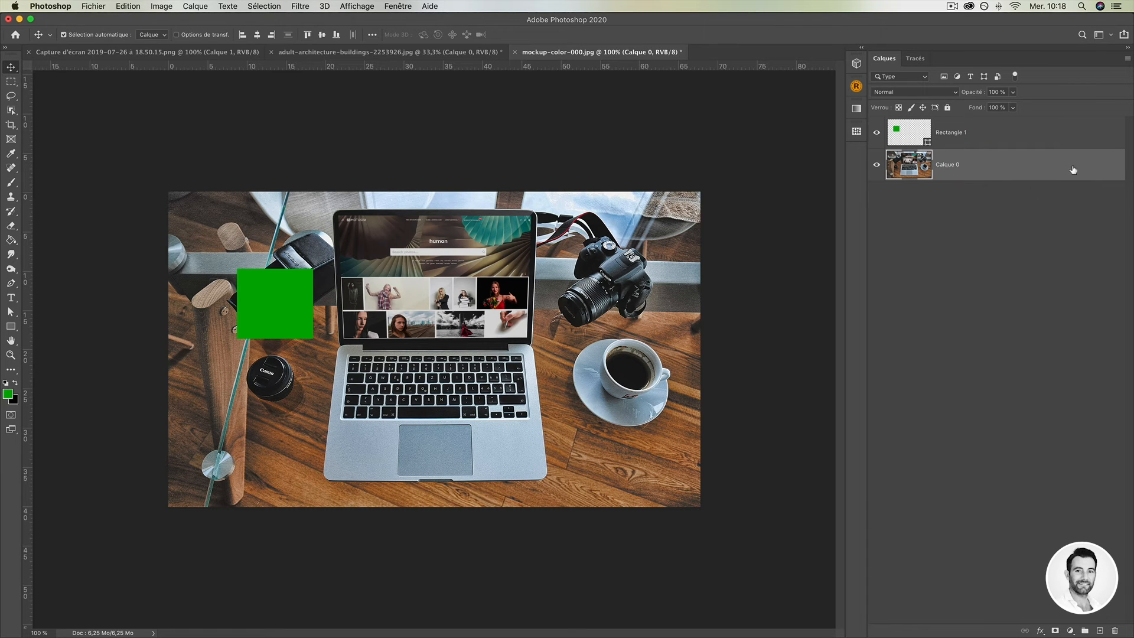
pyautogui.press('super')
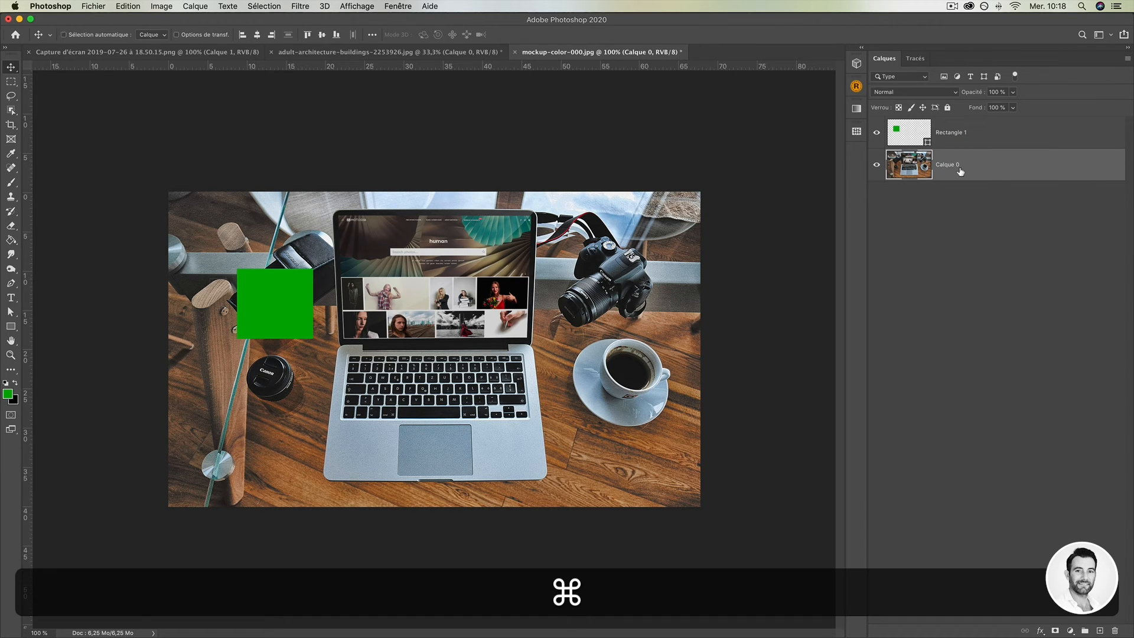
pyautogui.press('super+t')
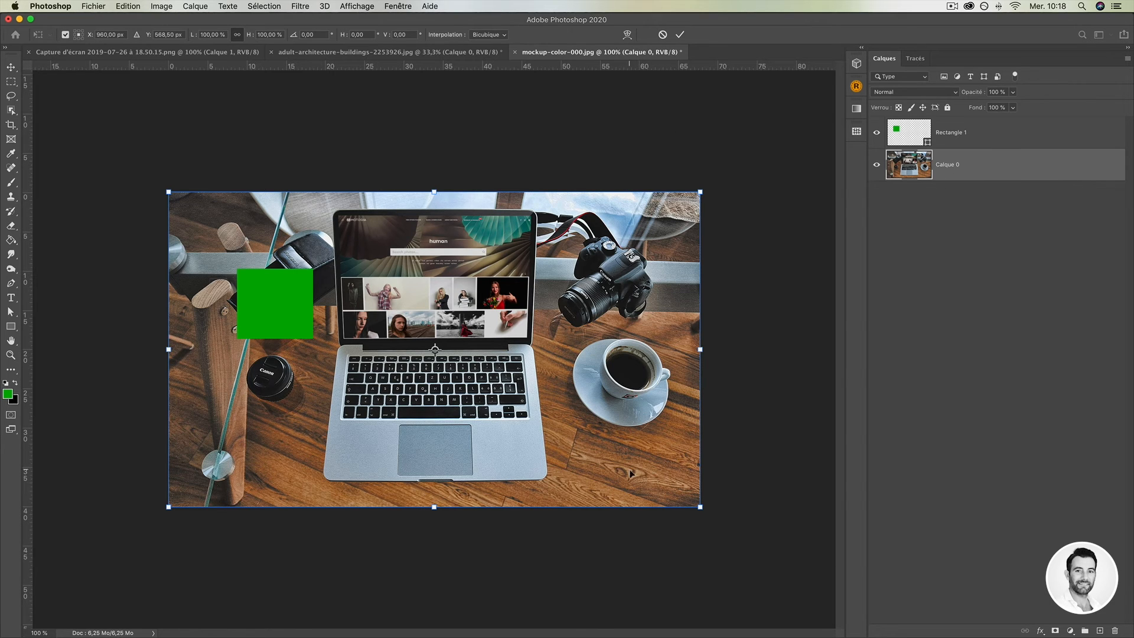
pyautogui.moveTo(699, 507)
pyautogui.mouseDown()
pyautogui.moveTo(679, 444)
pyautogui.moveTo(605, 379)
pyautogui.moveTo(562, 316)
pyautogui.moveTo(640, 408)
pyautogui.moveTo(572, 366)
pyautogui.moveTo(611, 386)
pyautogui.moveTo(638, 433)
pyautogui.moveTo(669, 458)
pyautogui.moveTo(697, 438)
pyautogui.moveTo(418, 360)
pyautogui.moveTo(547, 338)
pyautogui.moveTo(499, 363)
pyautogui.moveTo(455, 315)
pyautogui.moveTo(606, 451)
pyautogui.moveTo(706, 495)
pyautogui.mouseUp()
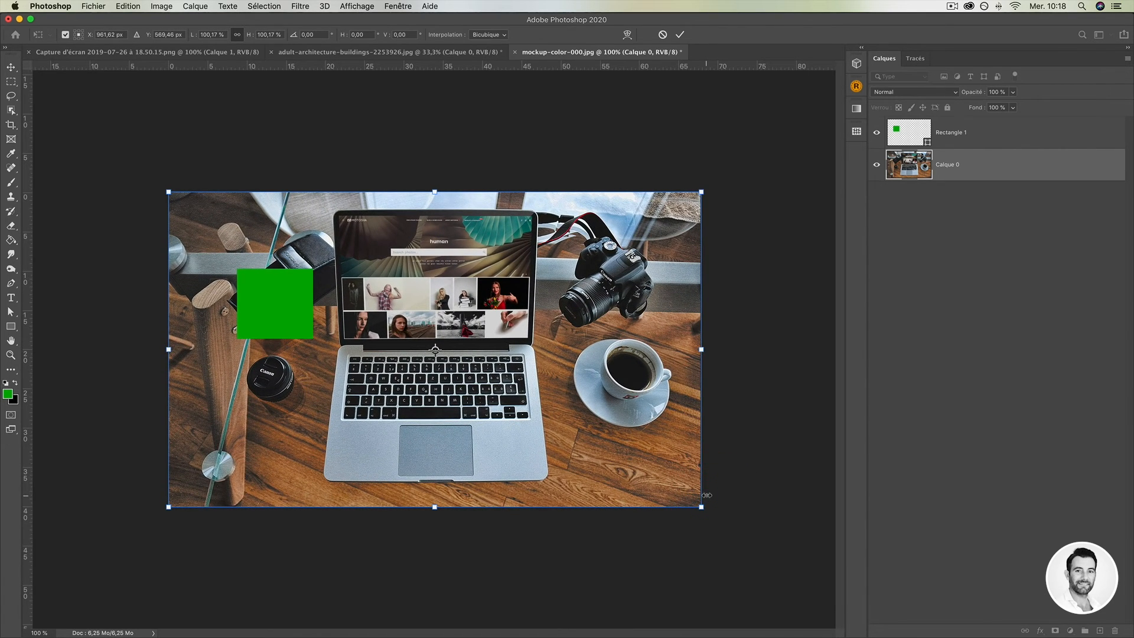
pyautogui.press('Return')
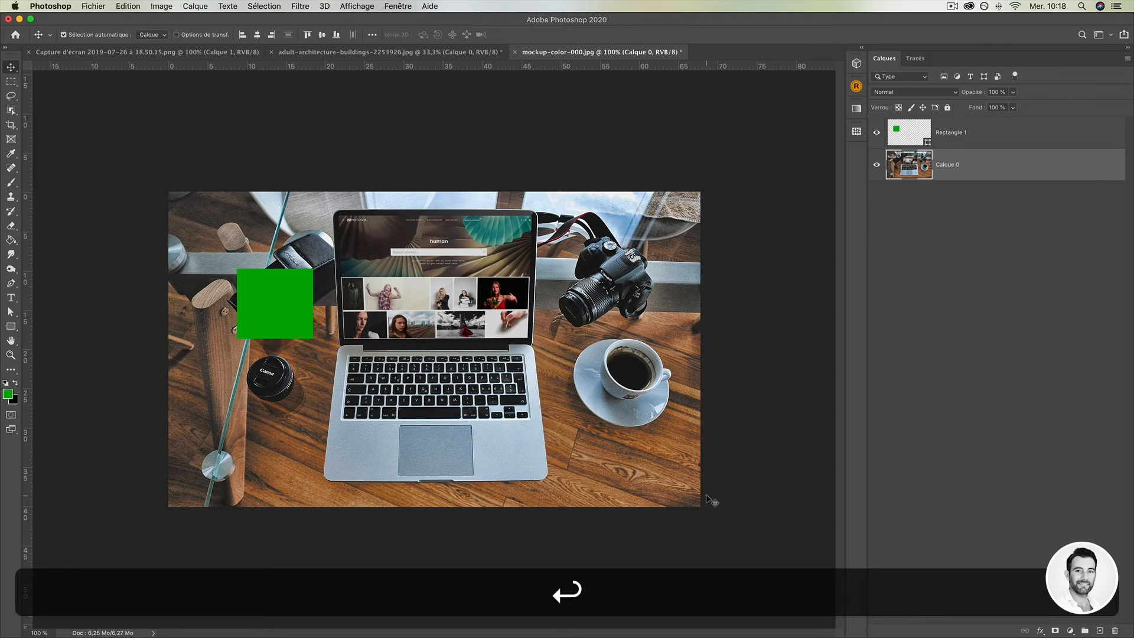
# Scale the Calque 0 photo layer proportionally to about 99.84 % with Free Transform and commit it.
pyautogui.press('super+t')
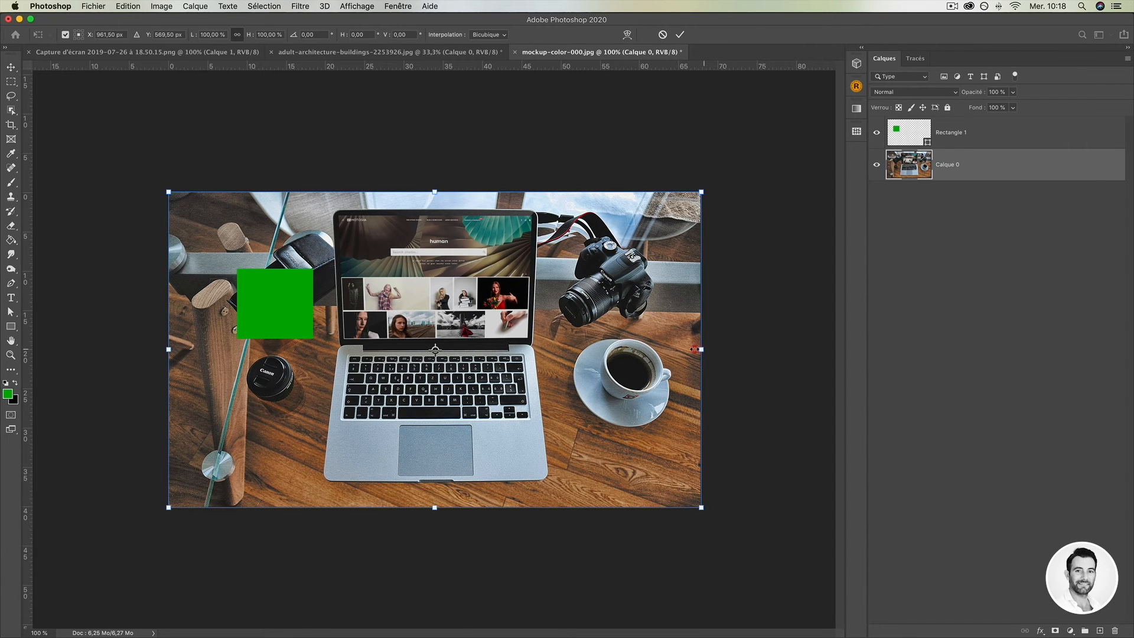
pyautogui.moveTo(695, 349)
pyautogui.mouseDown()
pyautogui.moveTo(511, 345)
pyautogui.moveTo(700, 349)
pyautogui.mouseUp()
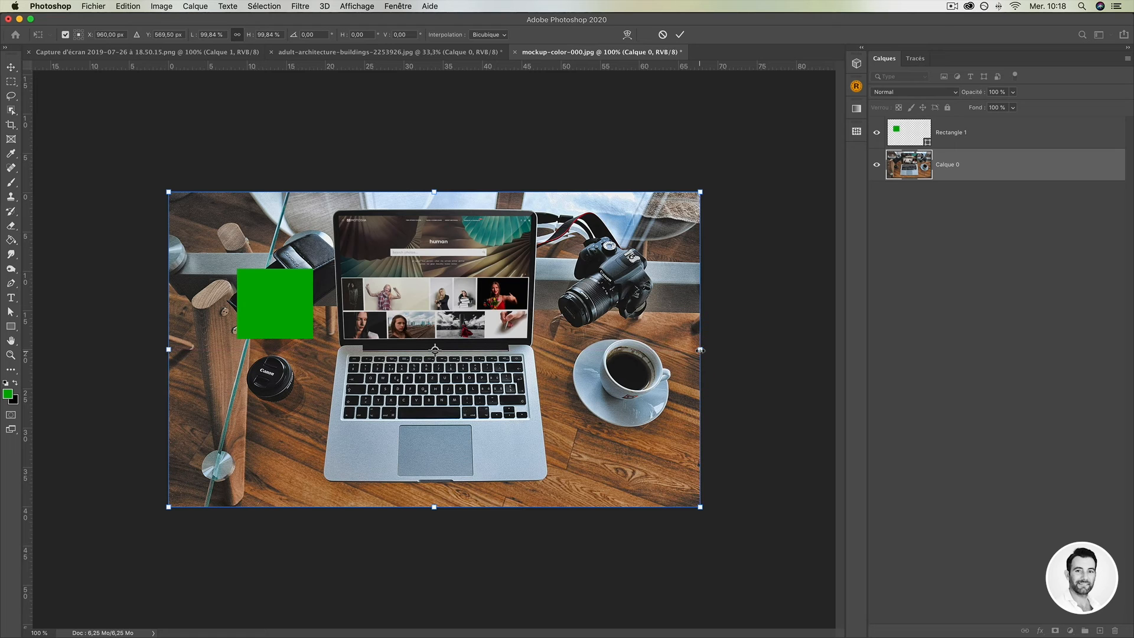
pyautogui.press('Return')
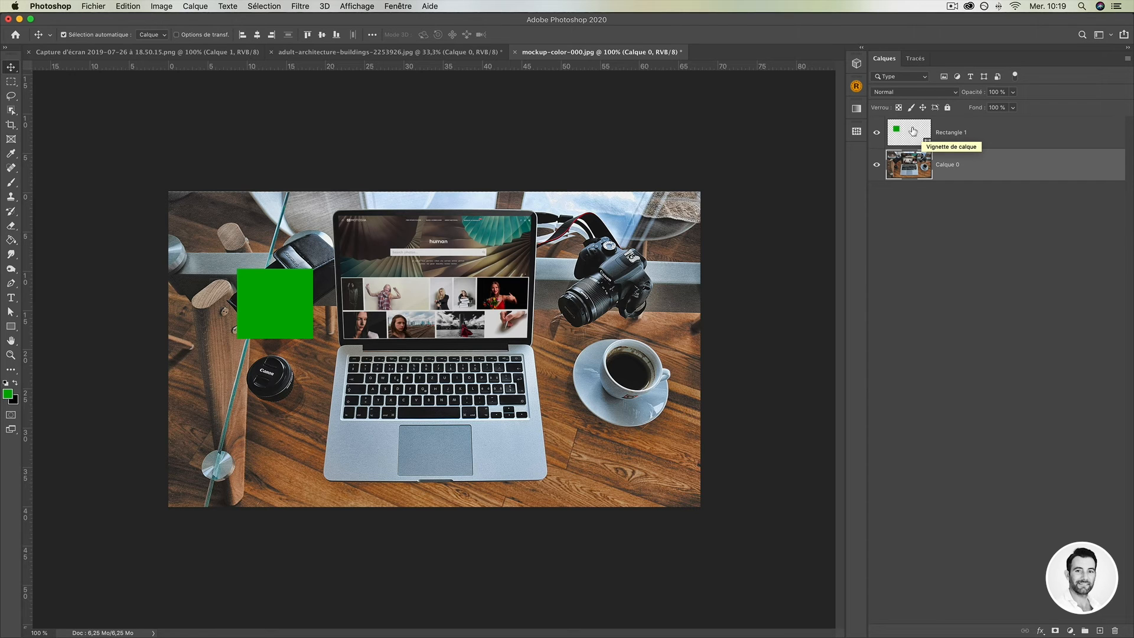
pyautogui.press('super')
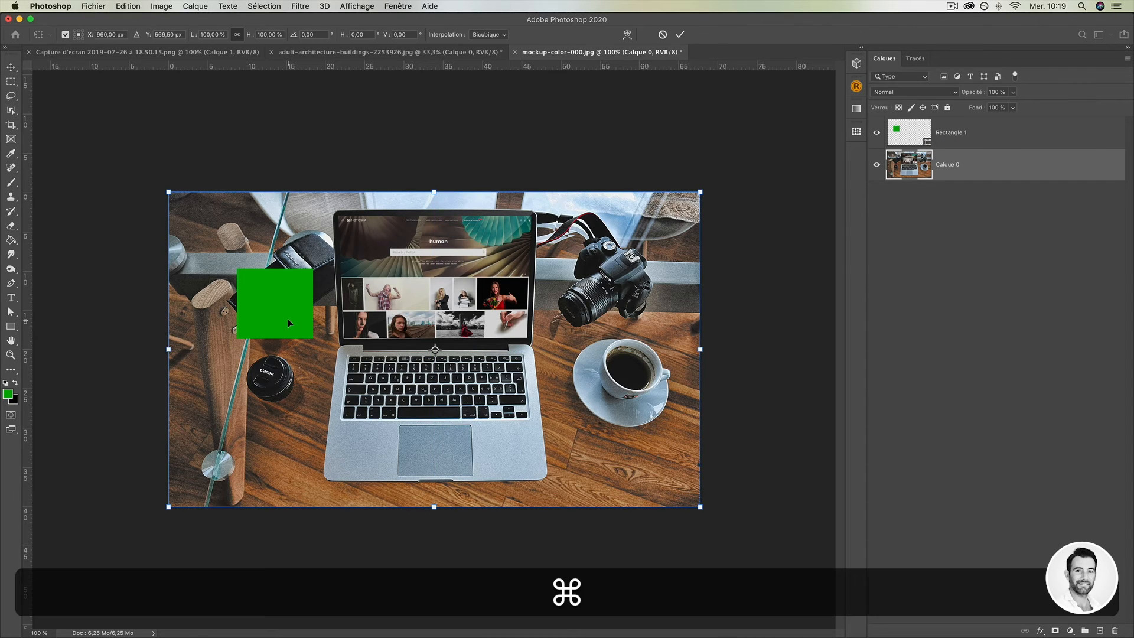
pyautogui.press('Return')
# Enlarge the green Rectangle 1 shape proportionally to about 205 % from its upper-left corner with Free Transform and commit it.
pyautogui.click(967, 140)
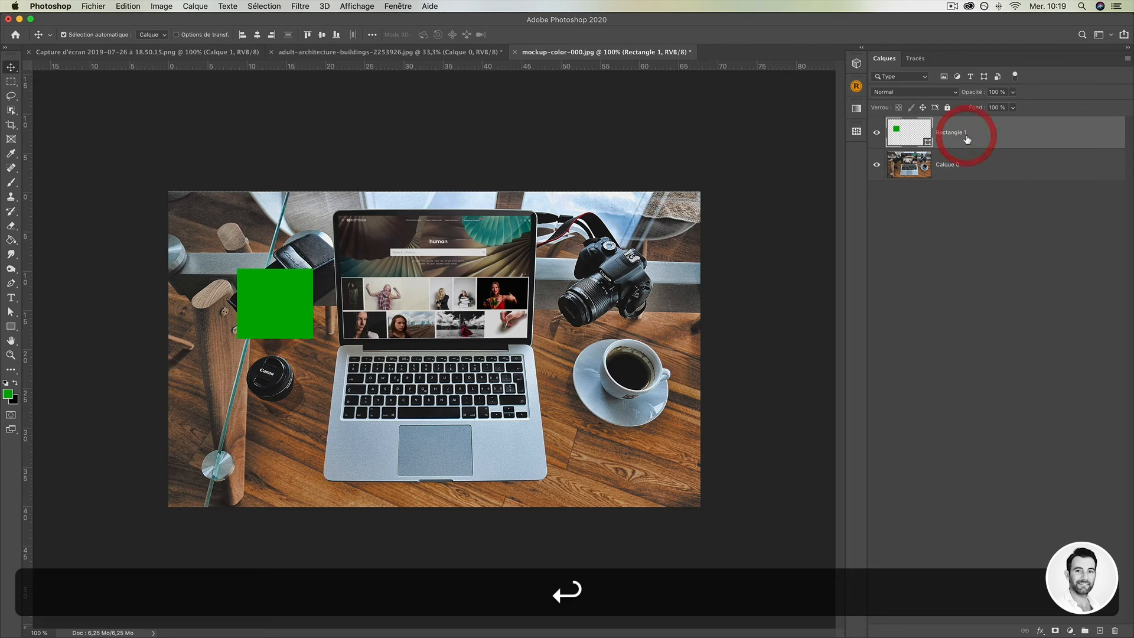
pyautogui.press('super+t')
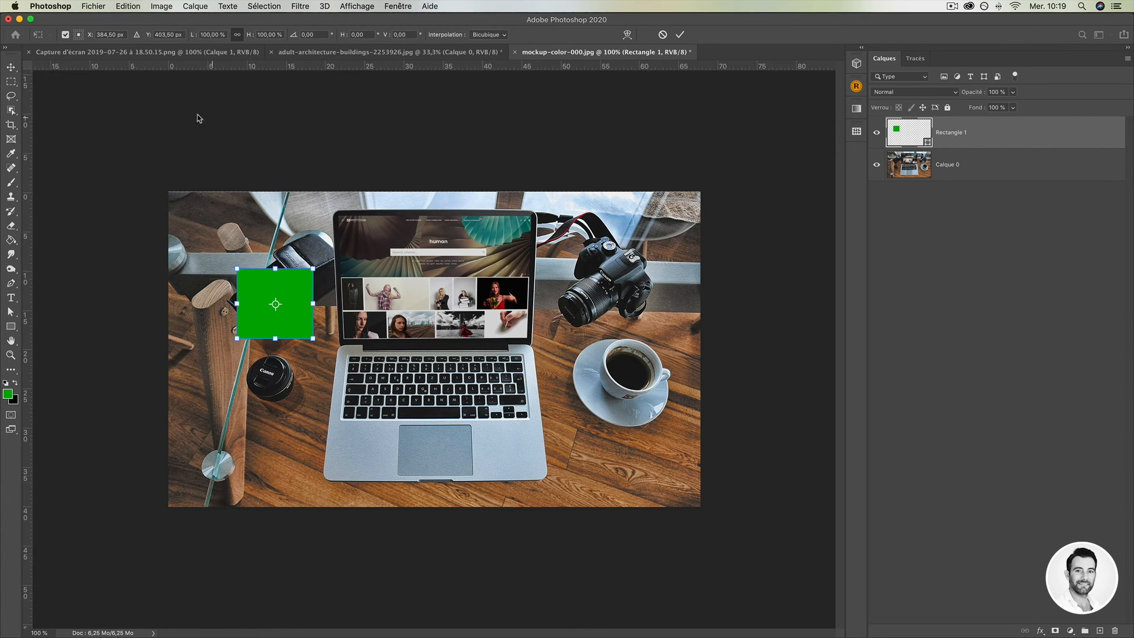
pyautogui.click(128, 6)
pyautogui.moveTo(175, 267)
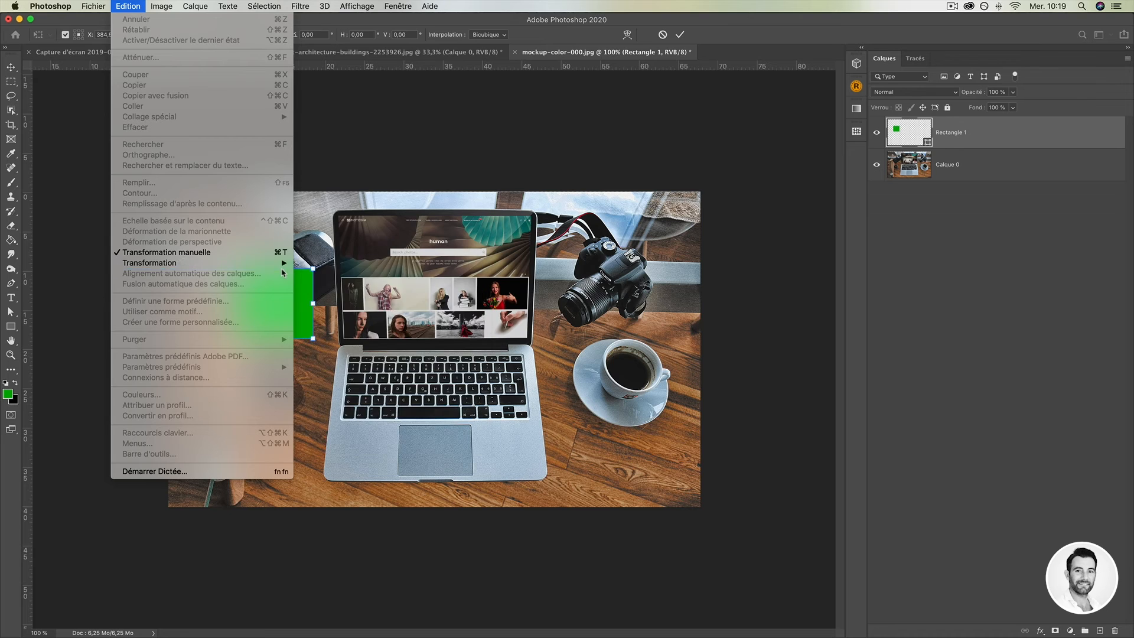
pyautogui.click(236, 256)
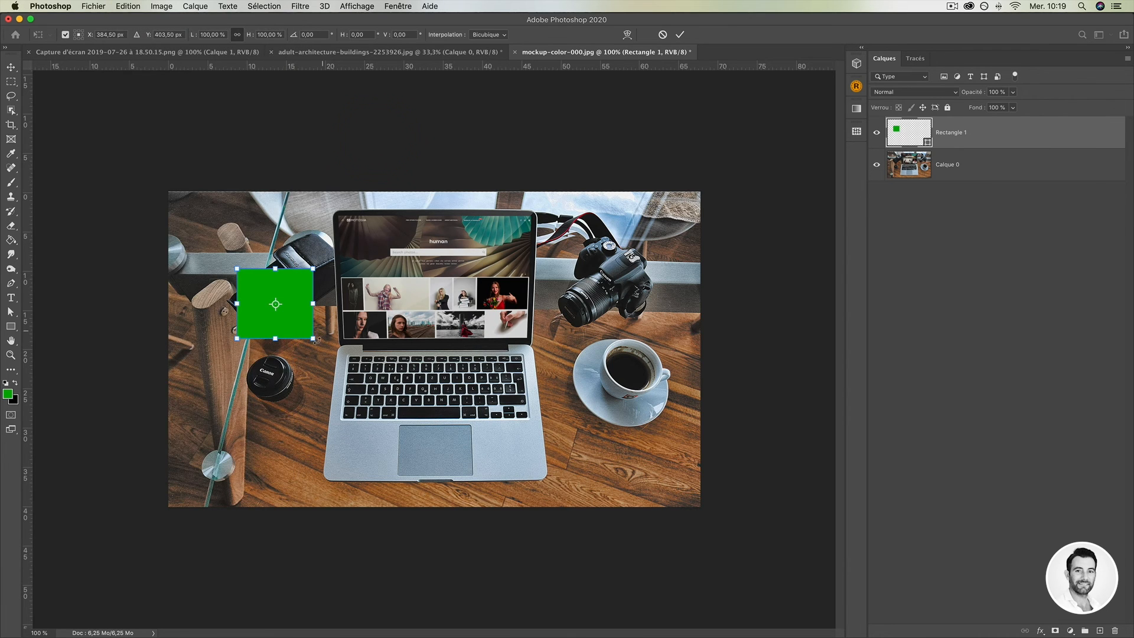
pyautogui.moveTo(313, 342); pyautogui.dragTo(411, 430)
pyautogui.moveTo(459, 375); pyautogui.dragTo(452, 348)
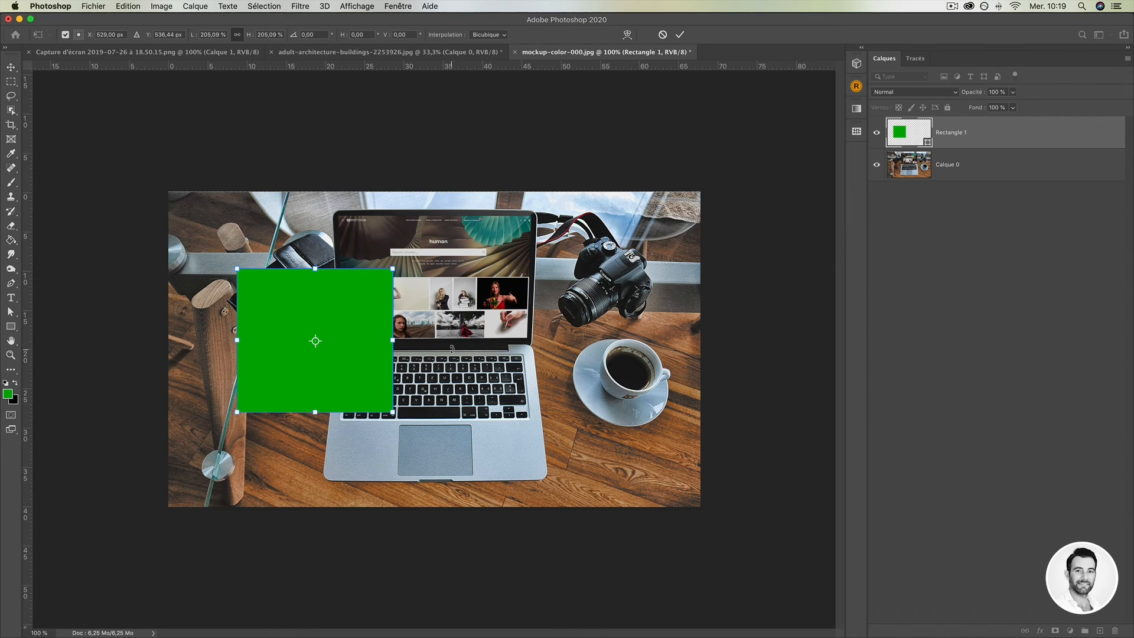
pyautogui.press('Return')
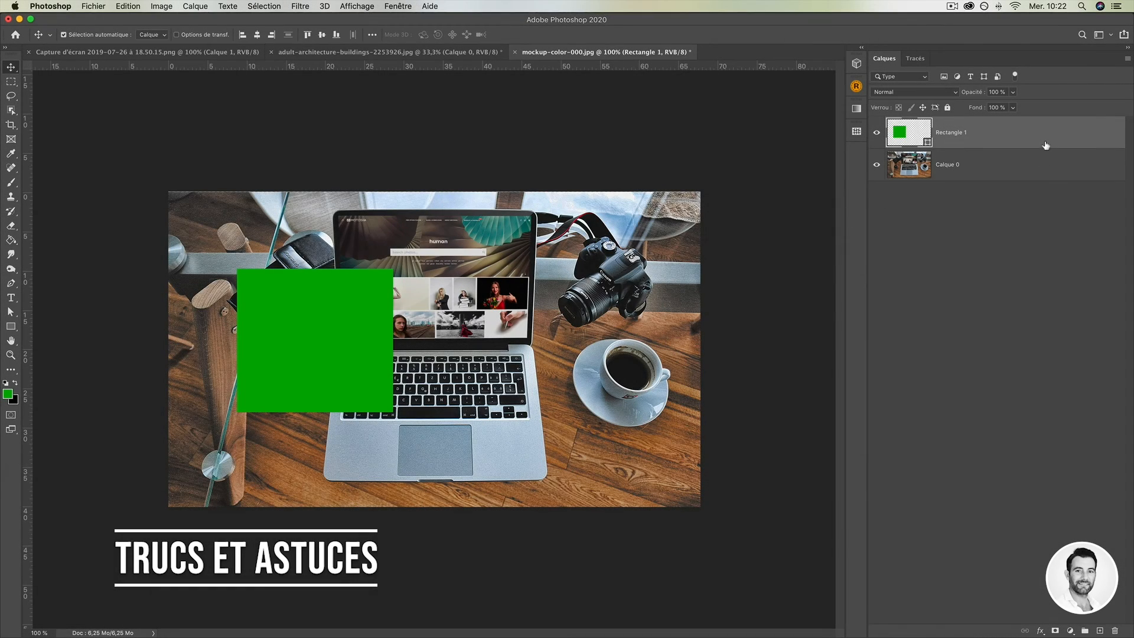
# Delete the Rectangle 1 layer.
pyautogui.moveTo(1046, 144); pyautogui.dragTo(1115, 630)
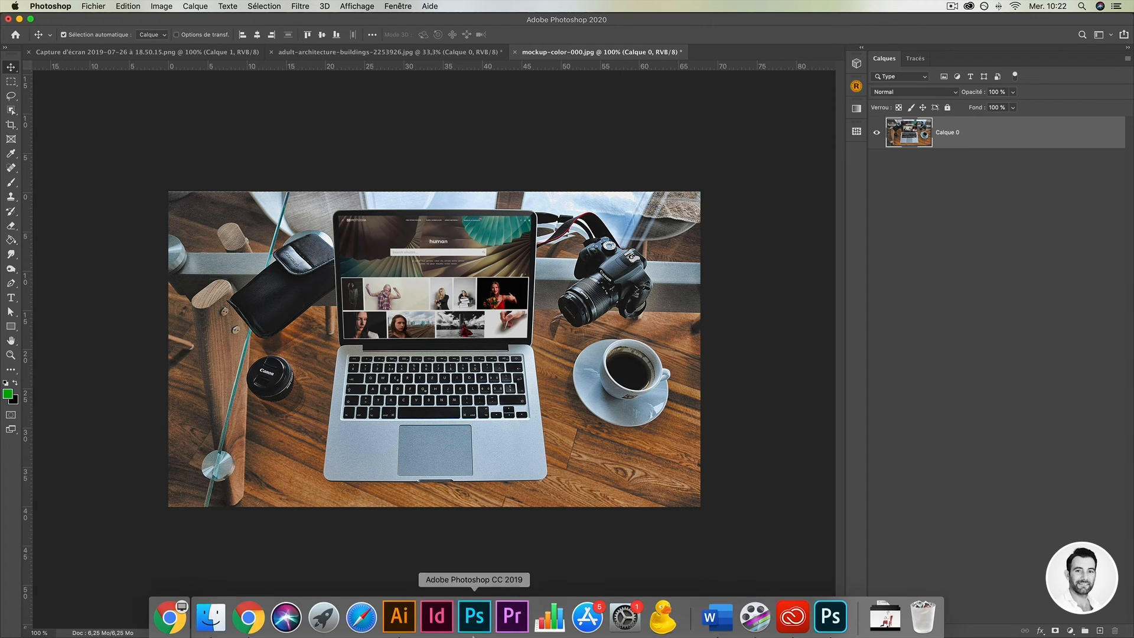
# Switch to Adobe Photoshop CC 2019 to view its open document and return to Adobe Photoshop 2020.
pyautogui.click(475, 617)
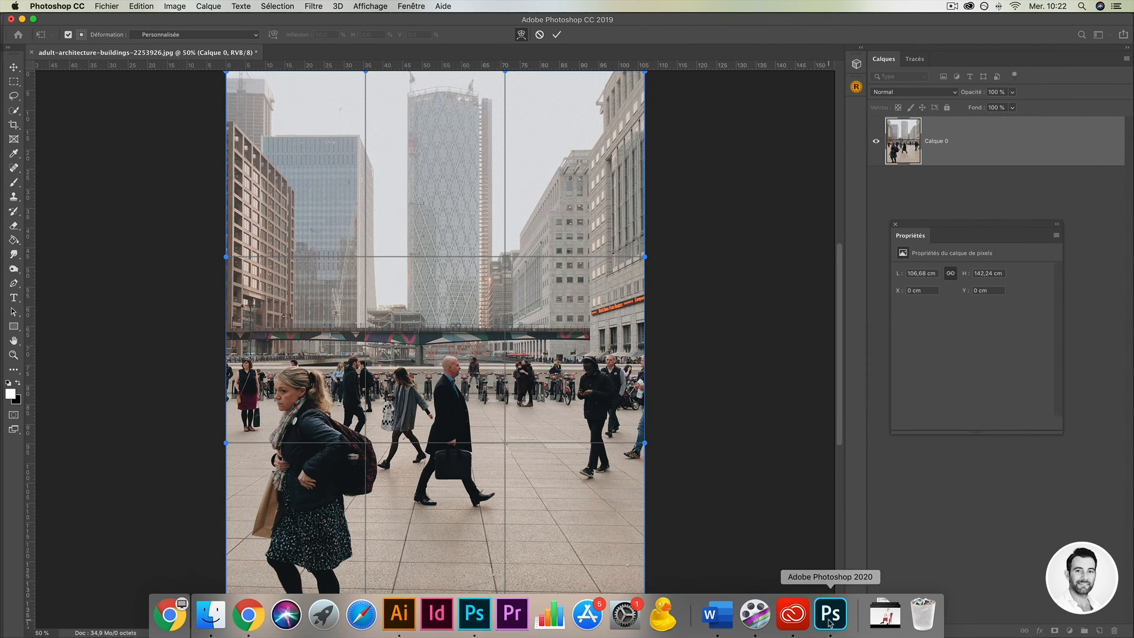
pyautogui.click(831, 621)
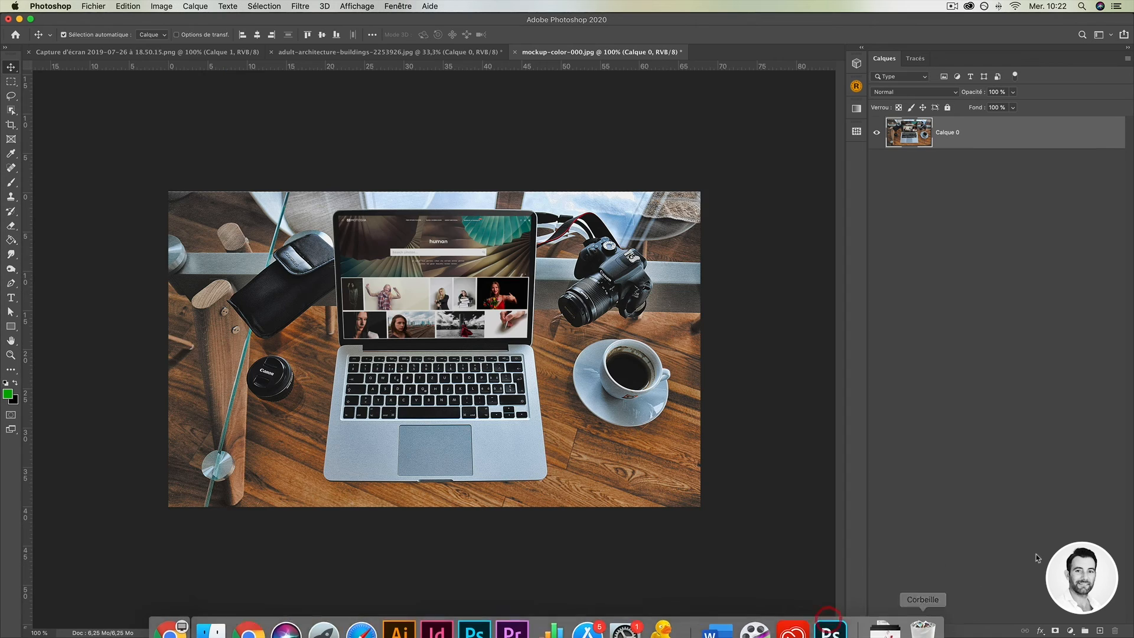
# Activate the Crop tool, switch to Adobe Photoshop CC 2019, and commit the pending warp on its Calque 0 layer.
pyautogui.click(10, 124)
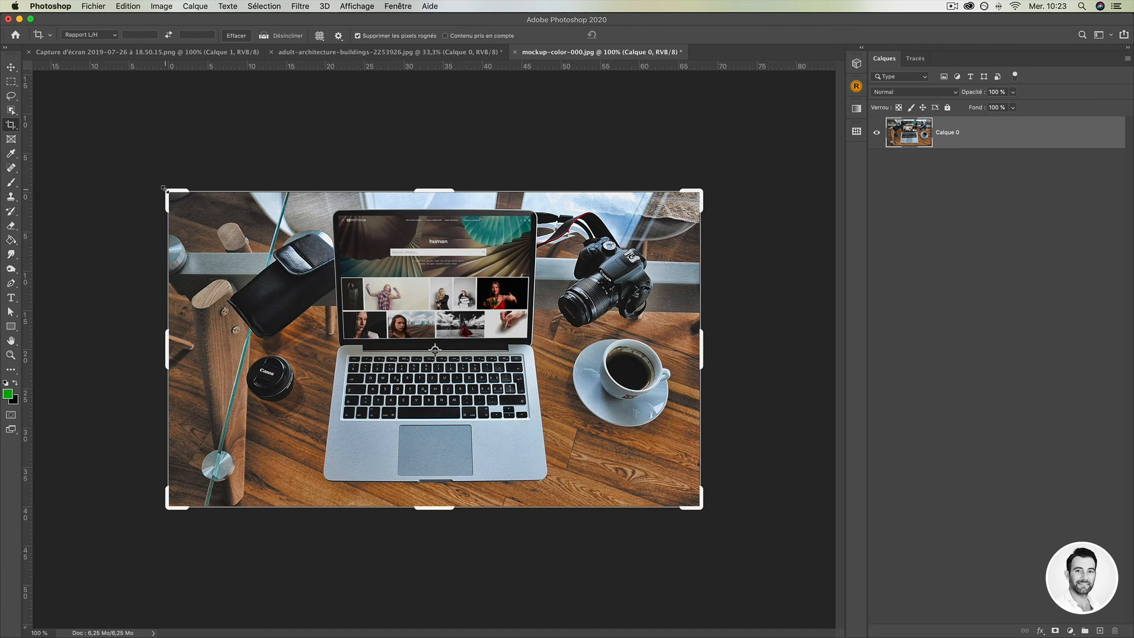
pyautogui.moveTo(403, 630)
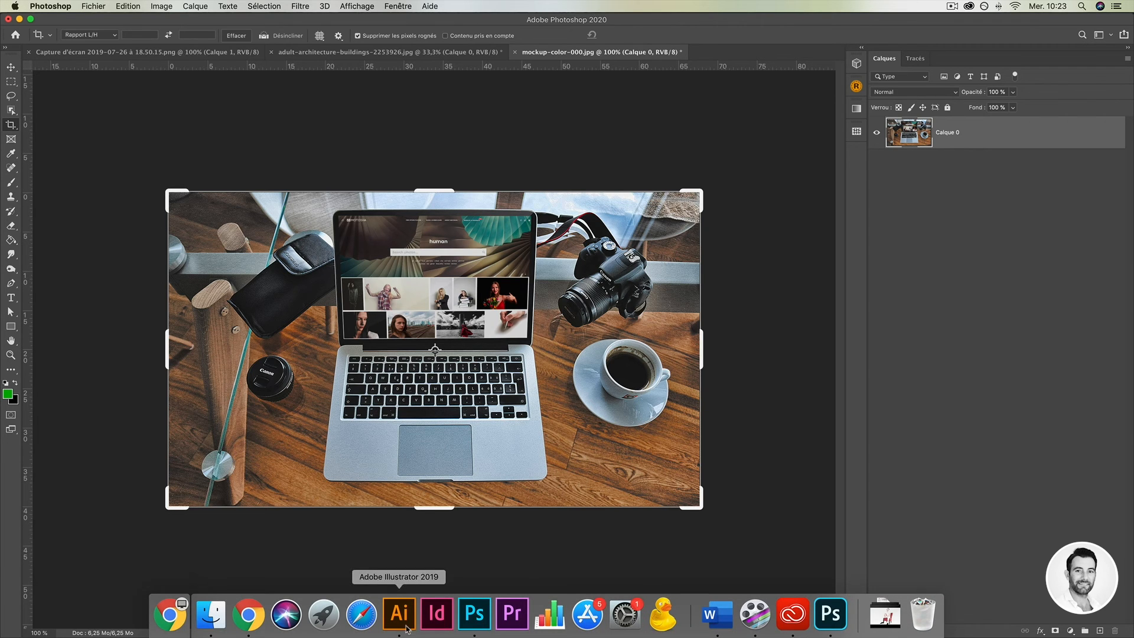
pyautogui.click(474, 616)
pyautogui.press('Return')
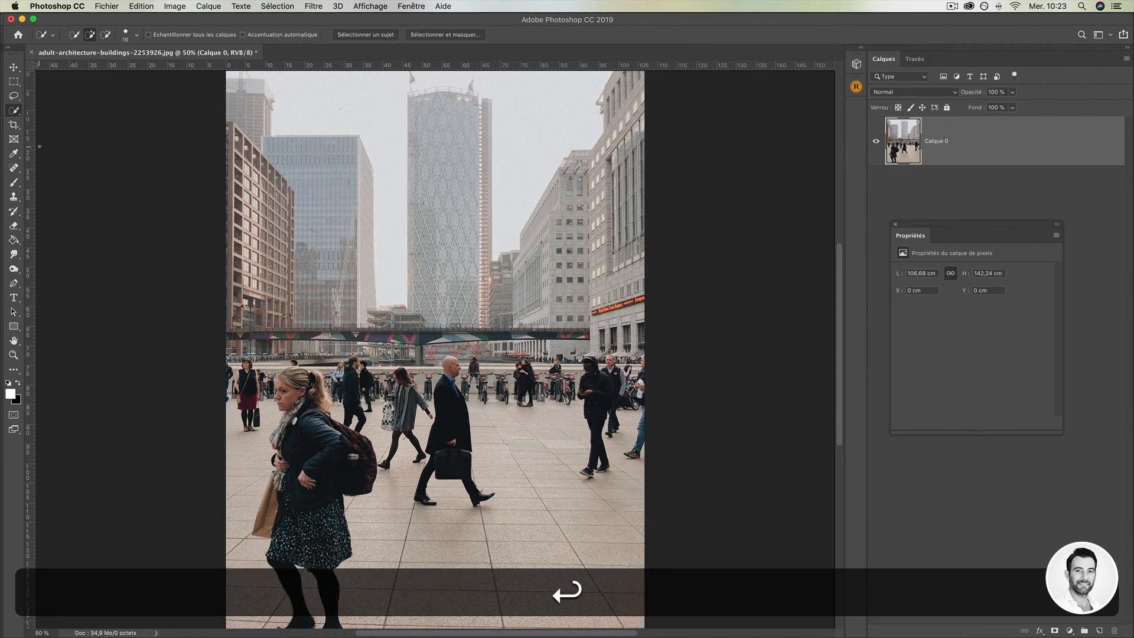
# Activate the Crop tool in Photoshop CC 2019 to examine its crop frame, and return to Adobe Photoshop 2020.
pyautogui.click(13, 125)
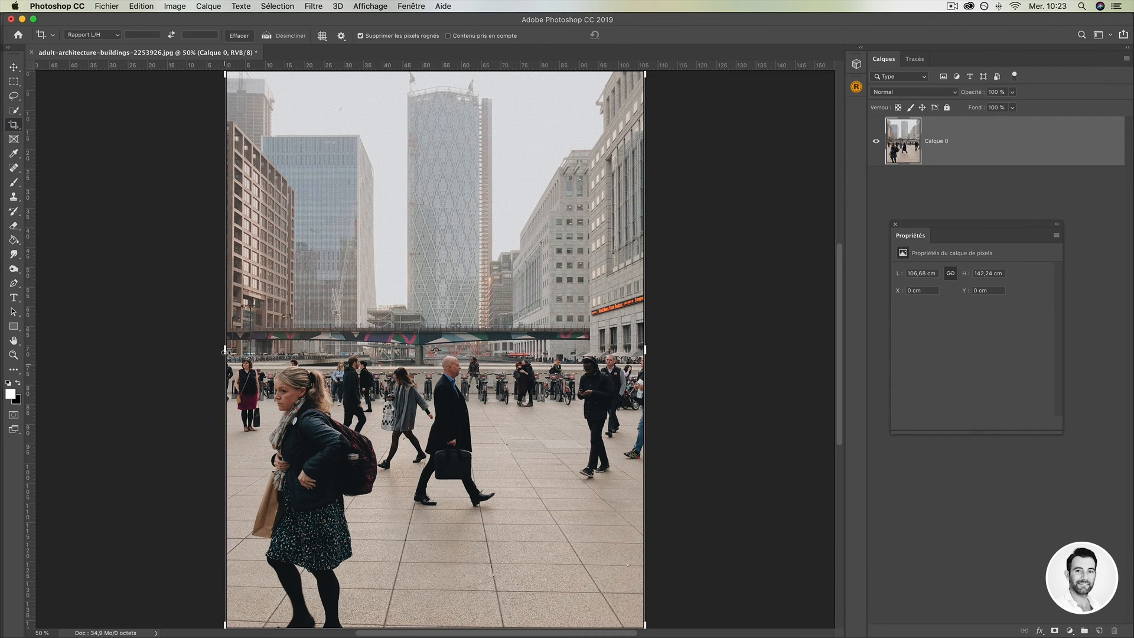
pyautogui.scroll(5, 435, 354)
pyautogui.moveTo(646, 617)
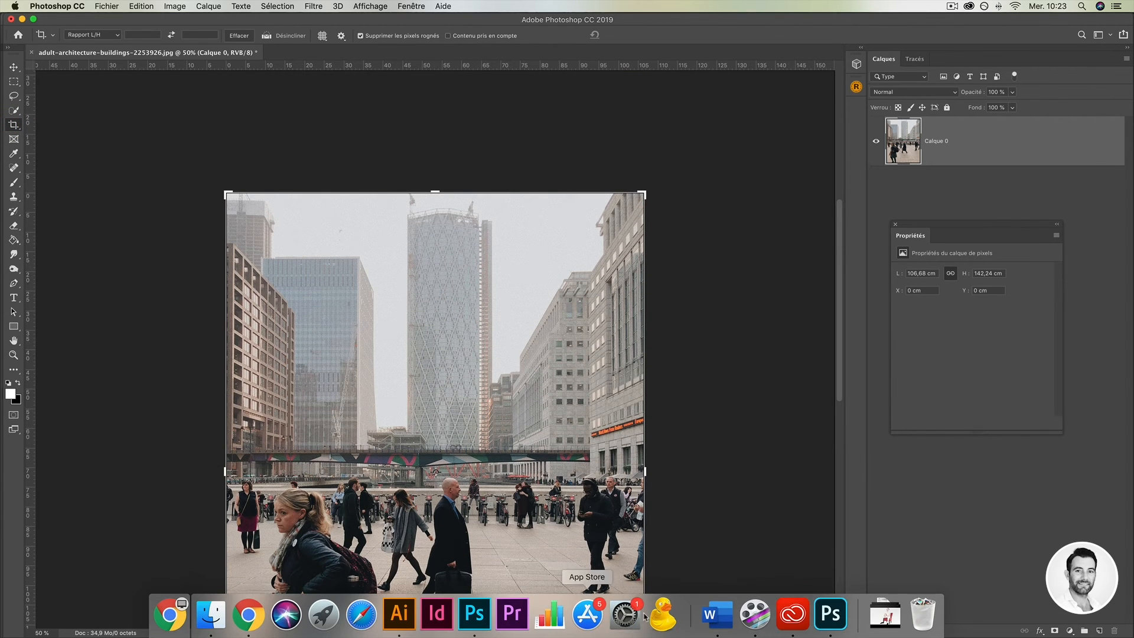
pyautogui.click(831, 614)
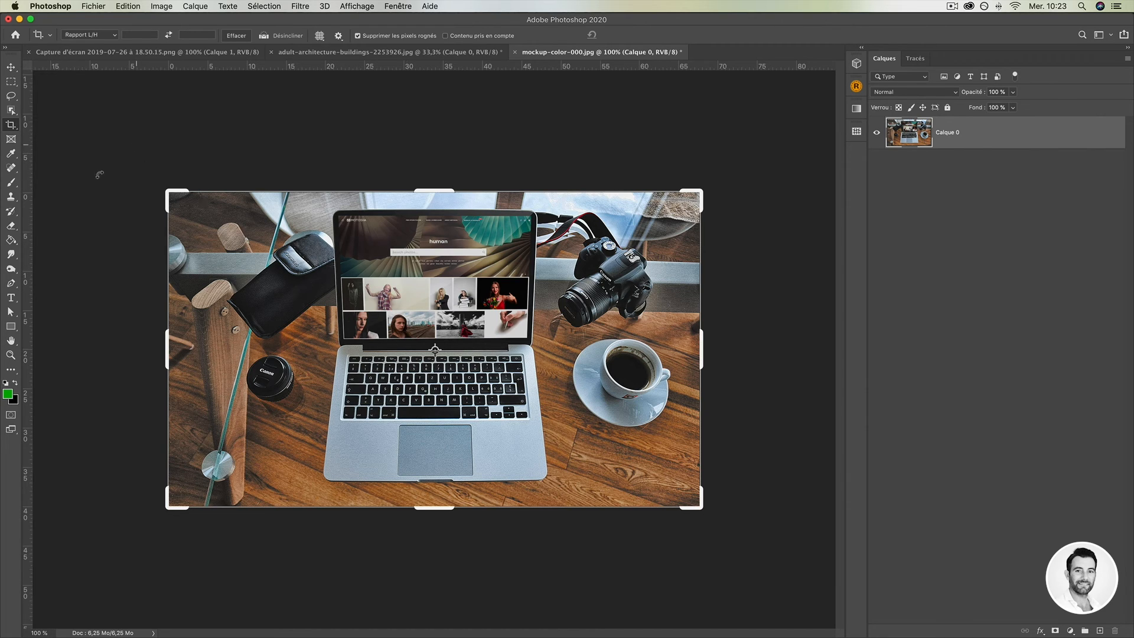
# Inspect the Paint Bucket's fill source options and the Color panel, and close the panel again.
pyautogui.click(10, 68)
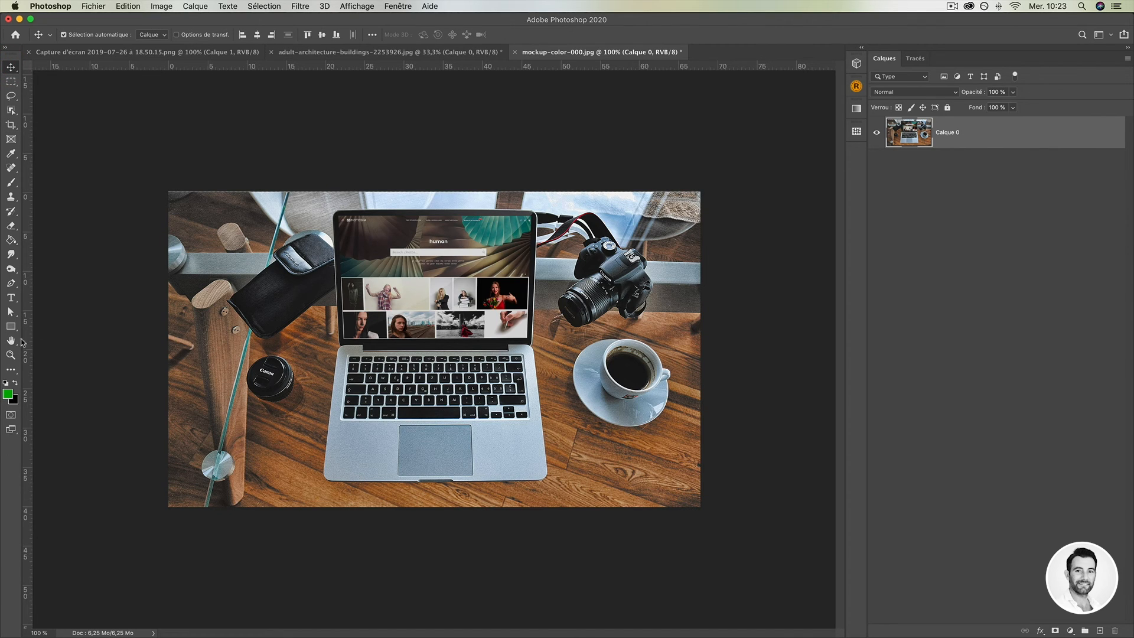
pyautogui.click(9, 242)
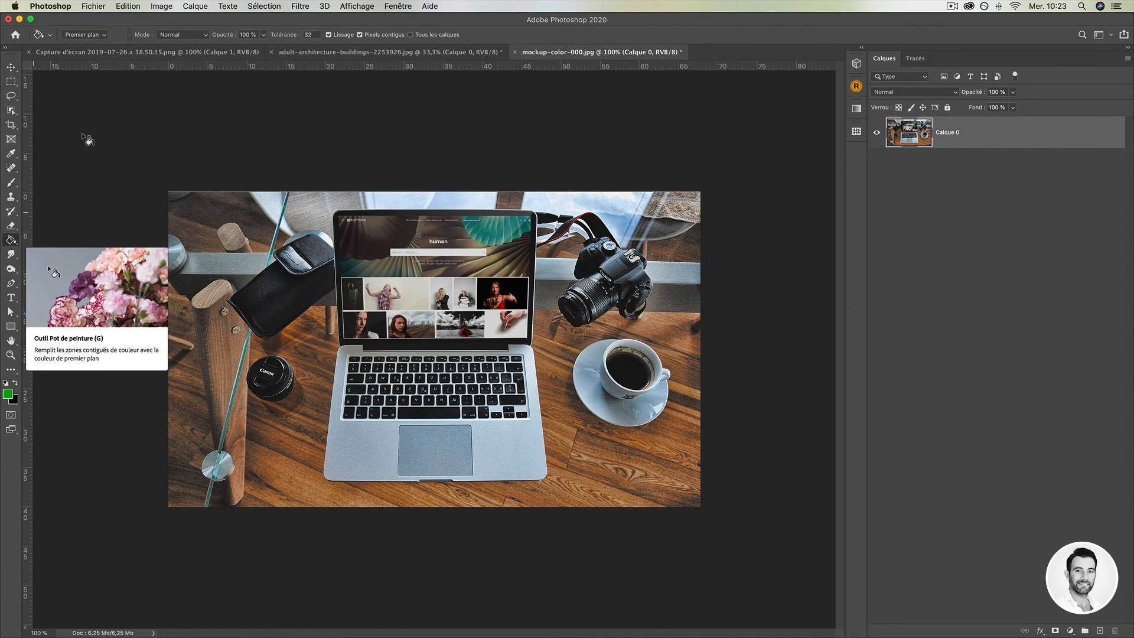
pyautogui.click(93, 35)
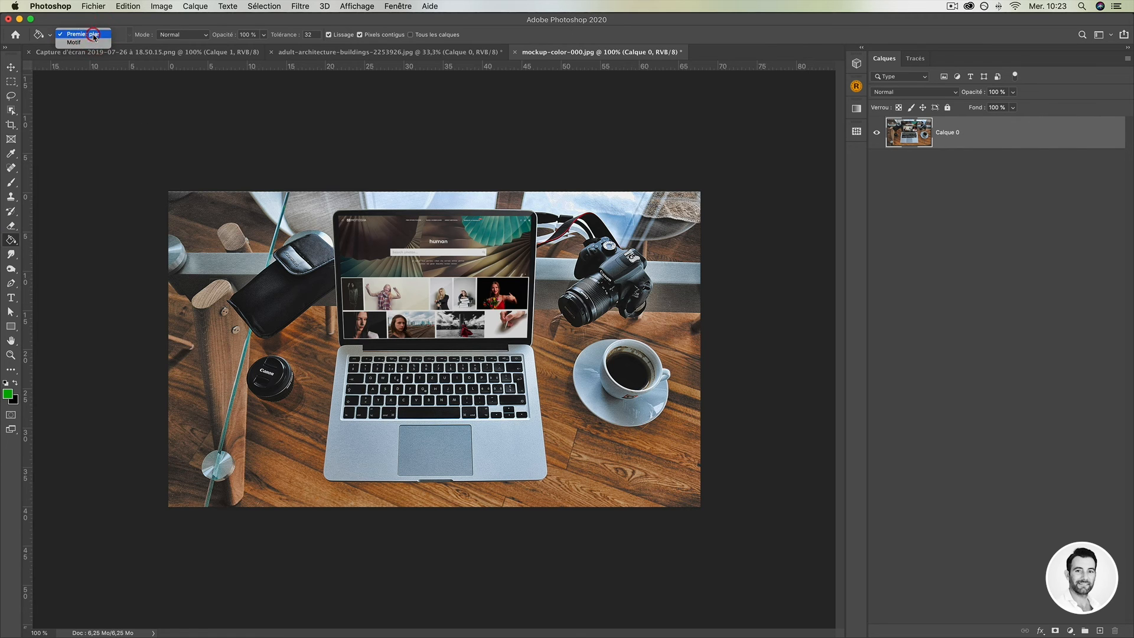
pyautogui.click(94, 34)
pyautogui.click(397, 6)
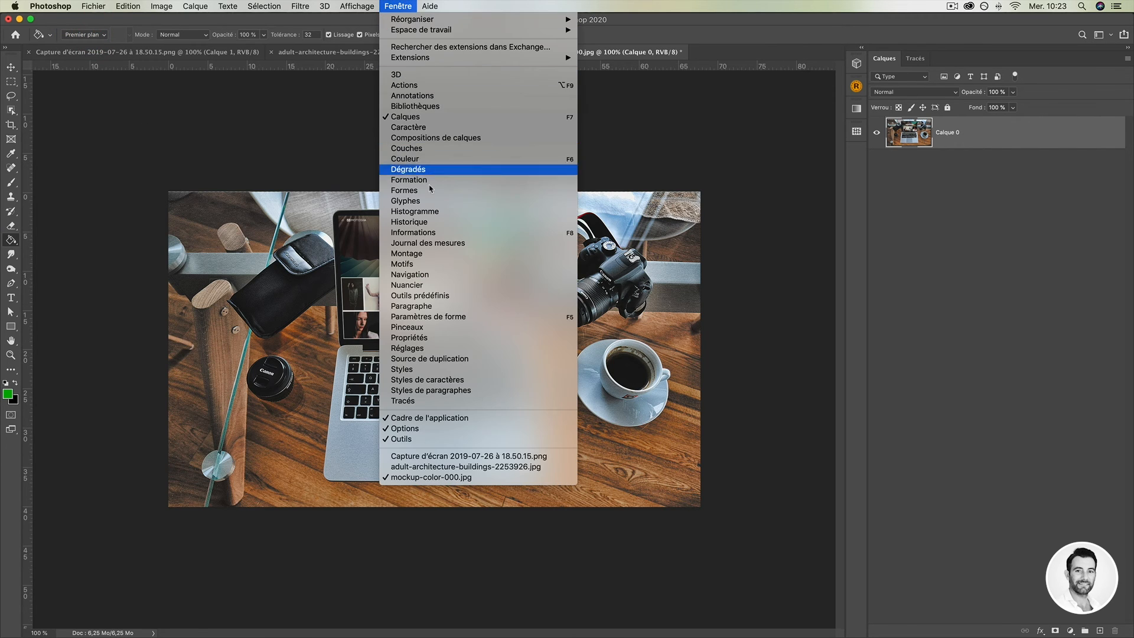
pyautogui.click(424, 159)
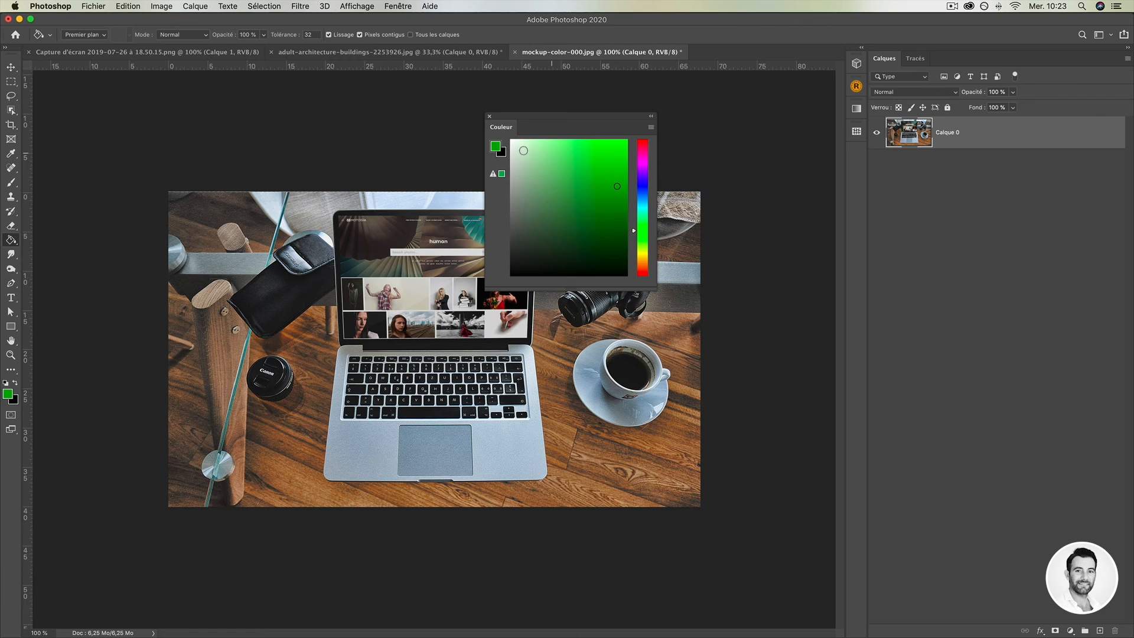
pyautogui.click(490, 117)
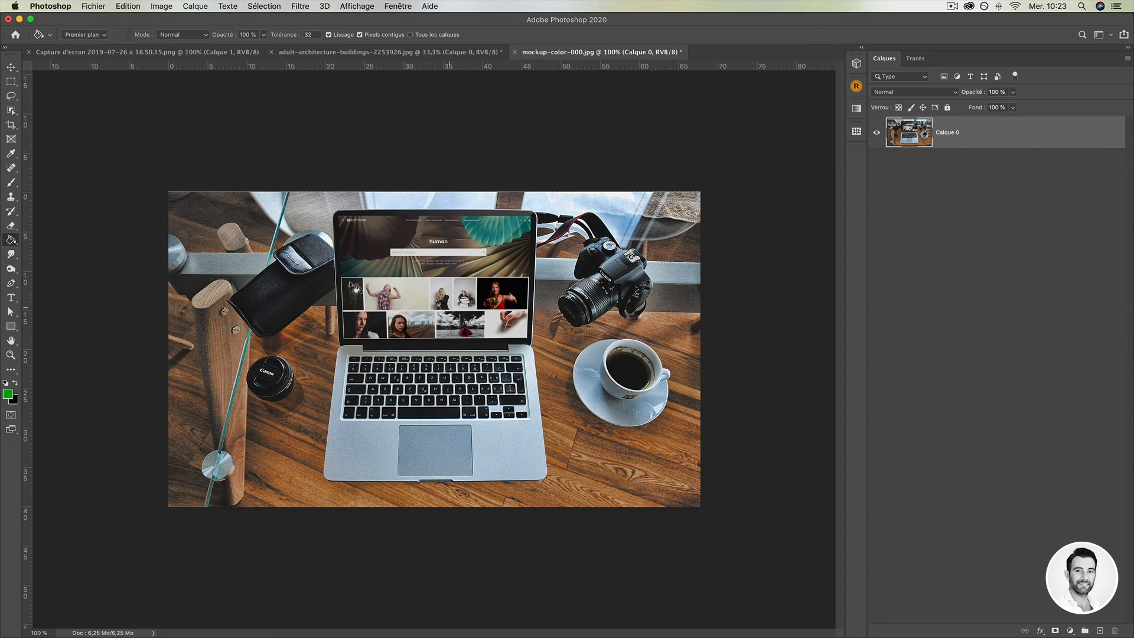
# Add a new layer and paint a green Brush blob over the black case near the photo's upper left.
pyautogui.click(10, 182)
pyautogui.click(1103, 631)
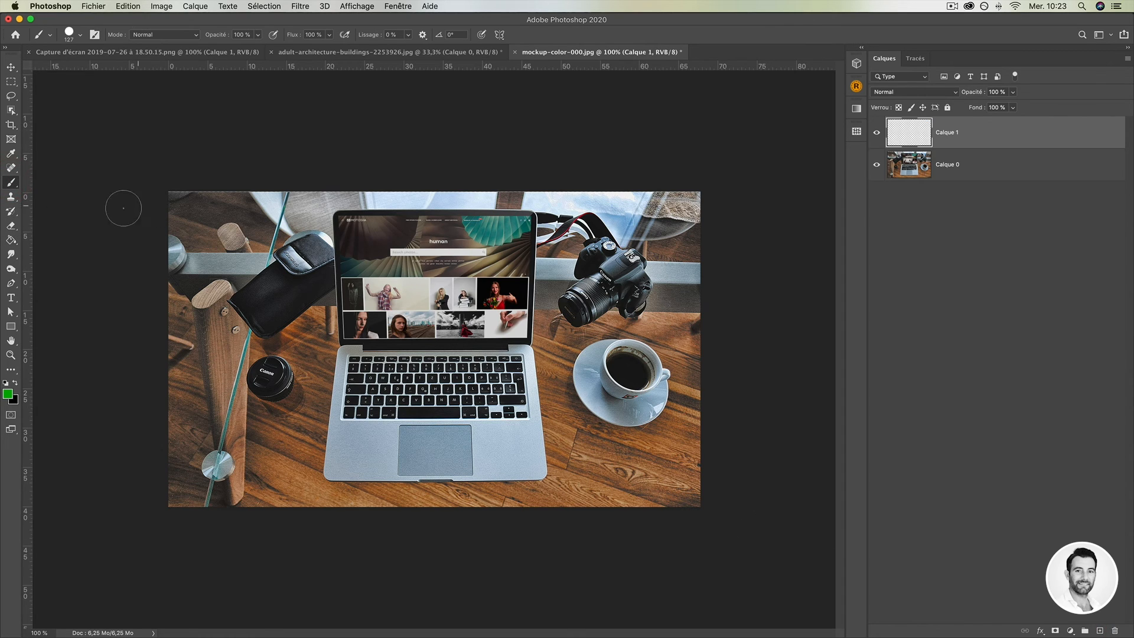
pyautogui.moveTo(267, 253); pyautogui.dragTo(255, 264)
# Paint a green dot on the wood below the coffee cup, undo it, and paint it again on a second new layer.
pyautogui.click(660, 467)
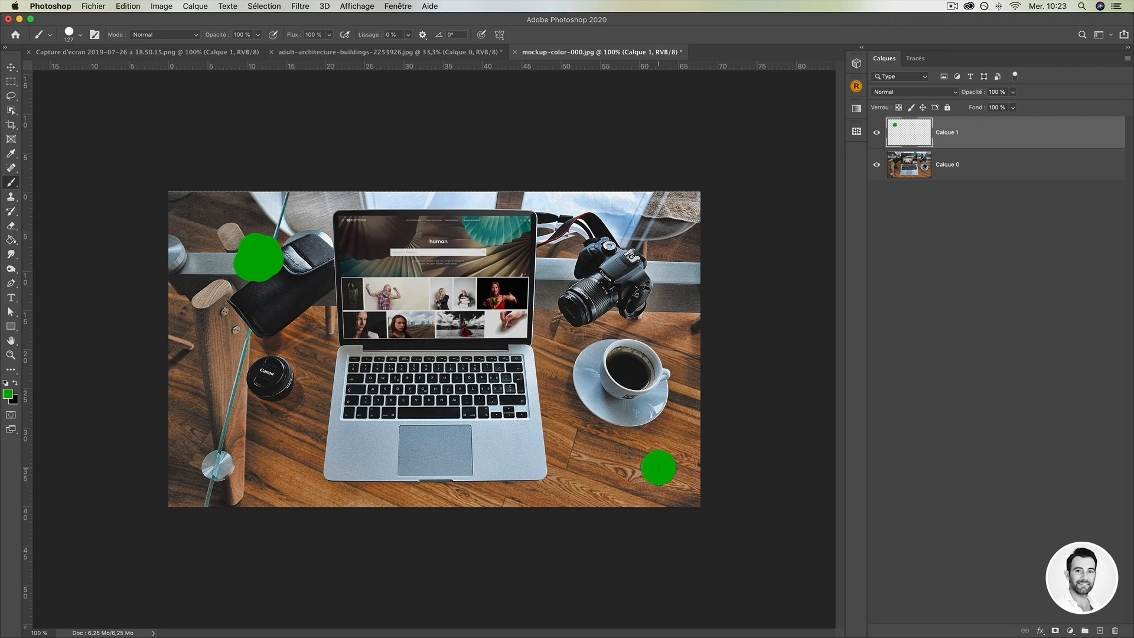
pyautogui.press('super+z')
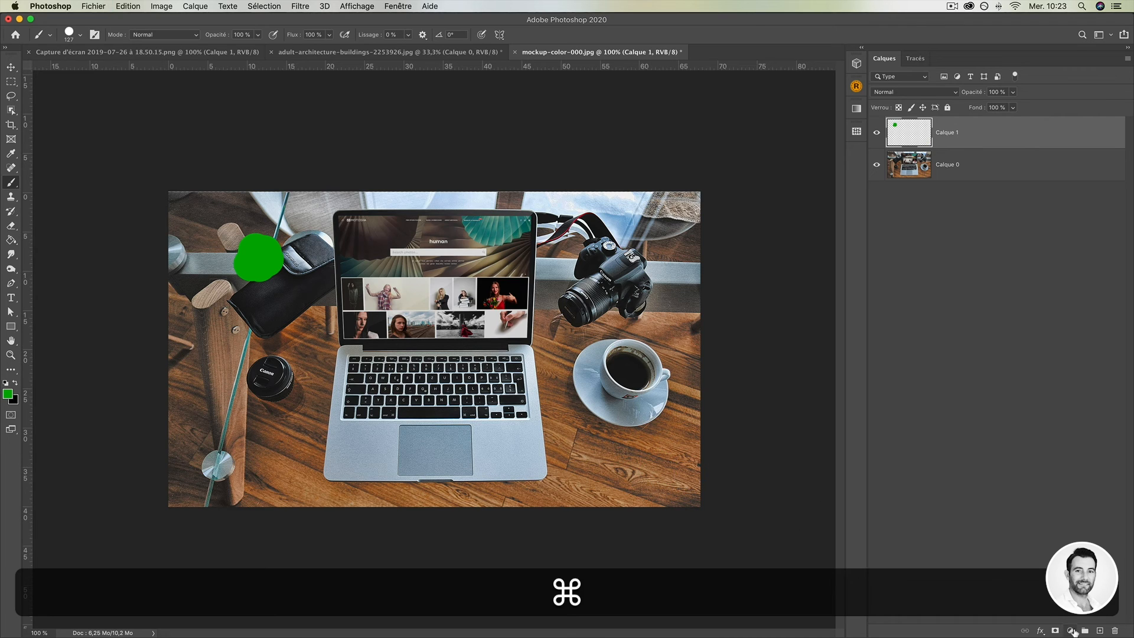
pyautogui.press('super+alt+shift+n')
pyautogui.click(642, 476)
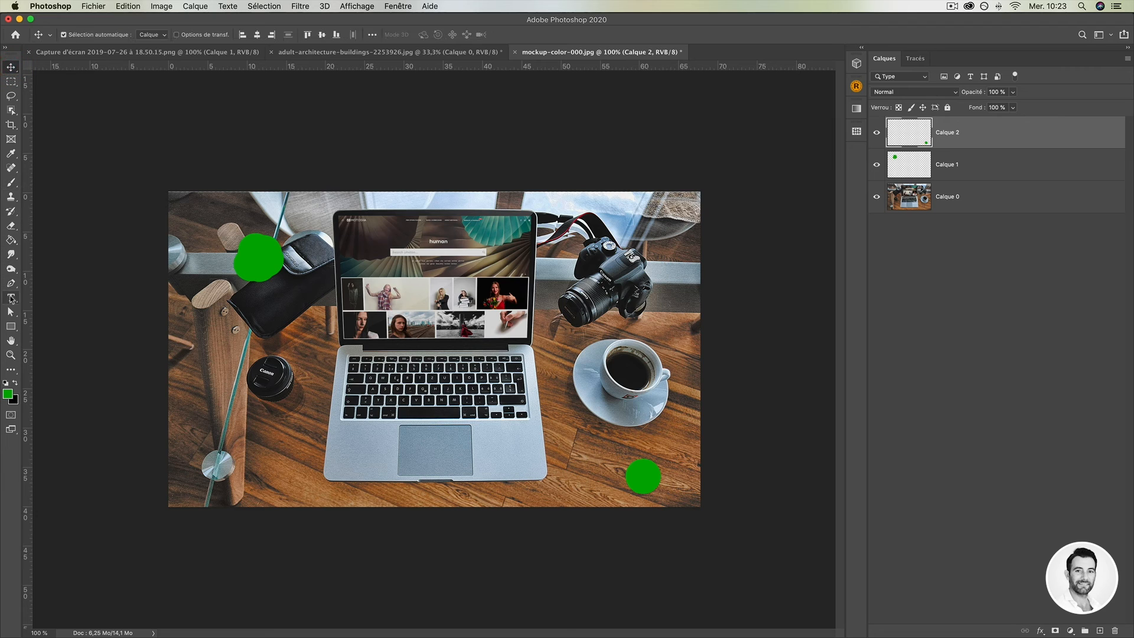
# Add the green text "Photoshop" above the camera and enlarge it toward the photo's upper-right corner with Free Transform.
pyautogui.click(11, 297)
pyautogui.click(605, 229)
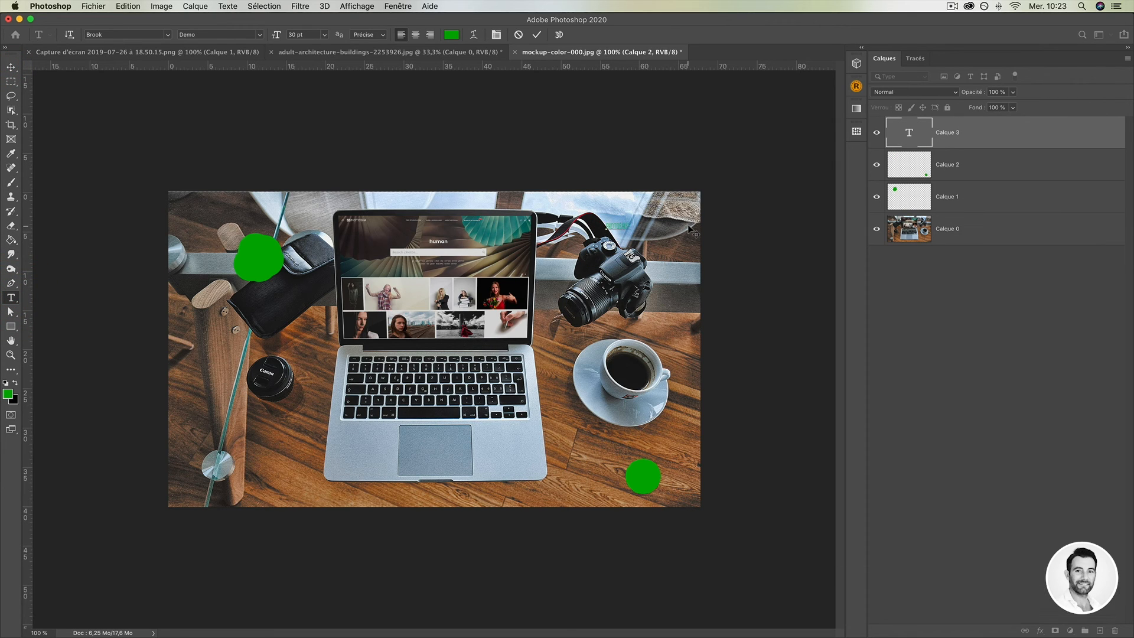
pyautogui.click(11, 67)
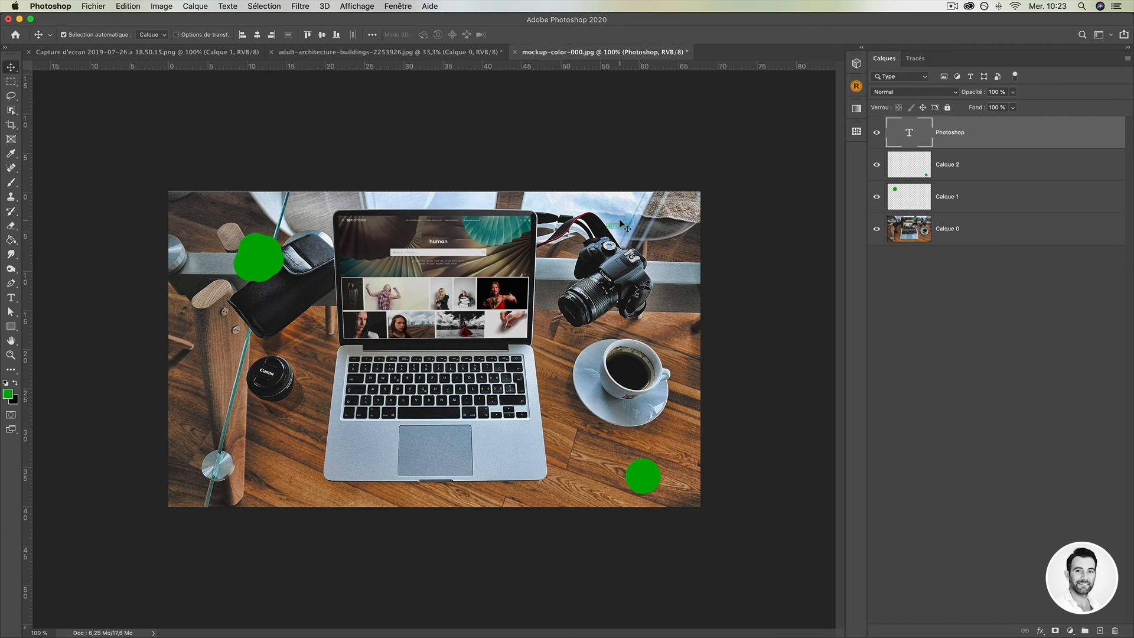
pyautogui.press('super+t')
pyautogui.moveTo(630, 222); pyautogui.dragTo(676, 203)
pyautogui.press('Return')
# Zoom in on the camera and text area, zoom back out to 66.7 %, and recentre the whole image.
pyautogui.press('z')
pyautogui.click(667, 222)
pyautogui.click(712, 168)
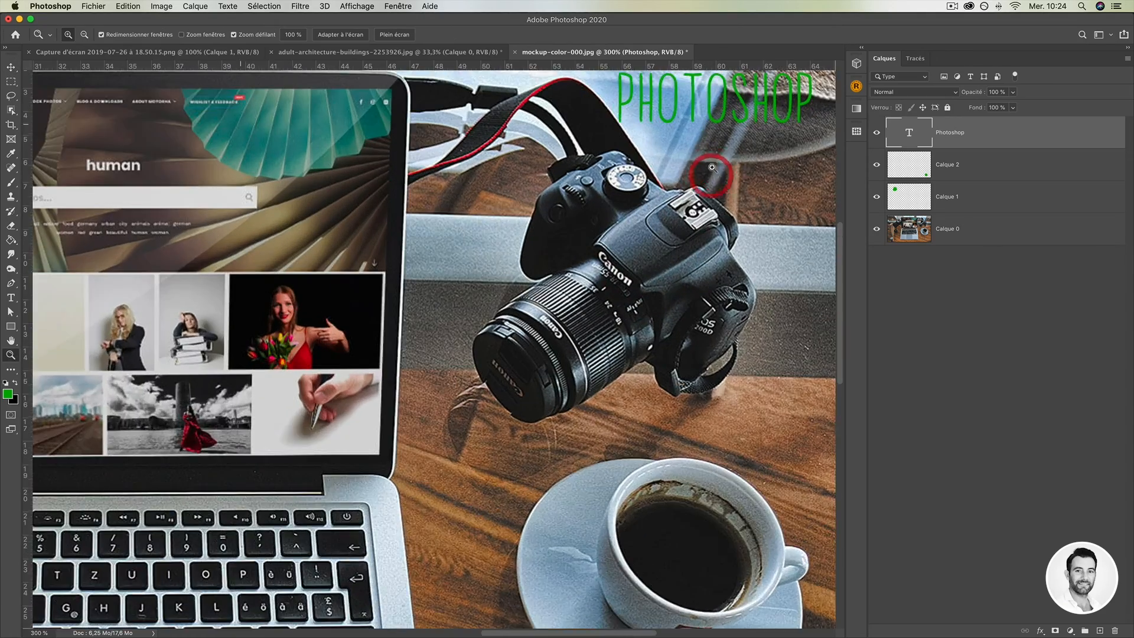
pyautogui.click(712, 168)
pyautogui.keyDown('alt'); pyautogui.click(684, 230); pyautogui.keyUp('alt')
pyautogui.keyDown('alt'); pyautogui.click(684, 233); pyautogui.keyUp('alt')
pyautogui.keyDown('alt'); pyautogui.click(684, 239); pyautogui.keyUp('alt')
pyautogui.keyDown('alt'); pyautogui.click(683, 238); pyautogui.keyUp('alt')
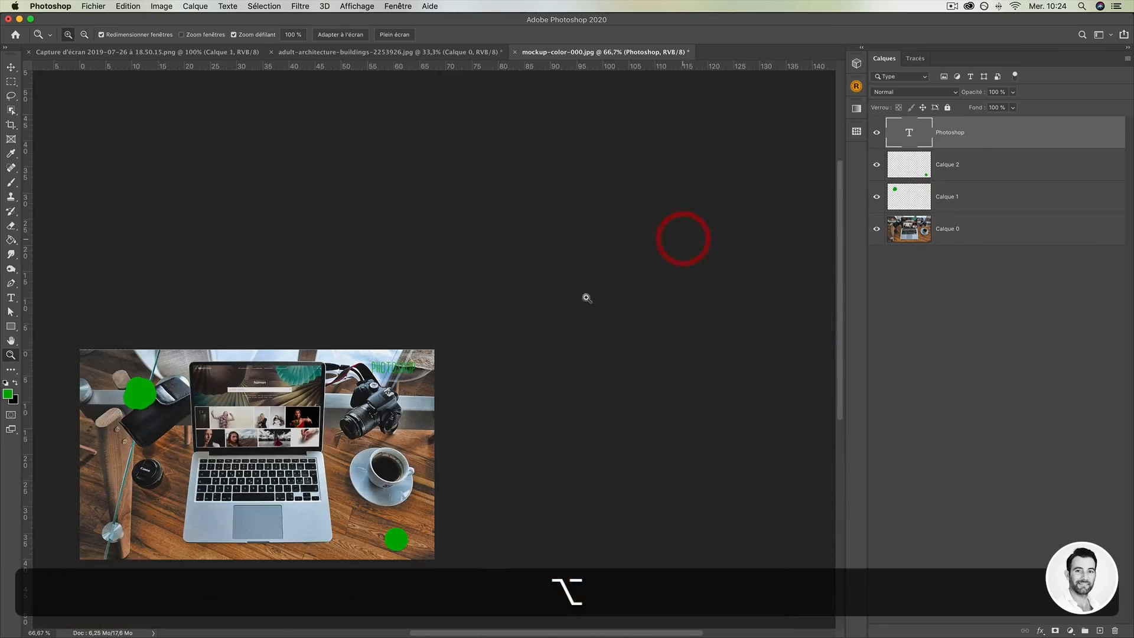
pyautogui.moveTo(264, 456); pyautogui.dragTo(450, 314)
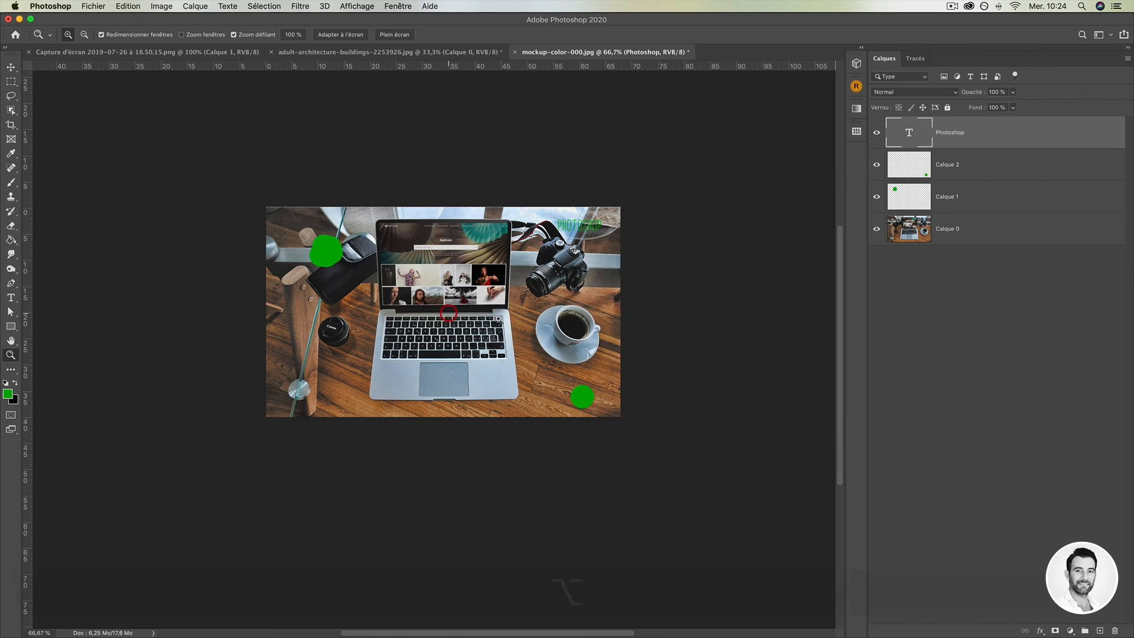
# Zoom the canvas to fit the contents of the Photoshop, Calque 0, Calque 1 and Calque 2 layers in turn, finishing on Calque 0.
pyautogui.keyDown('alt'); pyautogui.click(1037, 133); pyautogui.keyUp('alt')
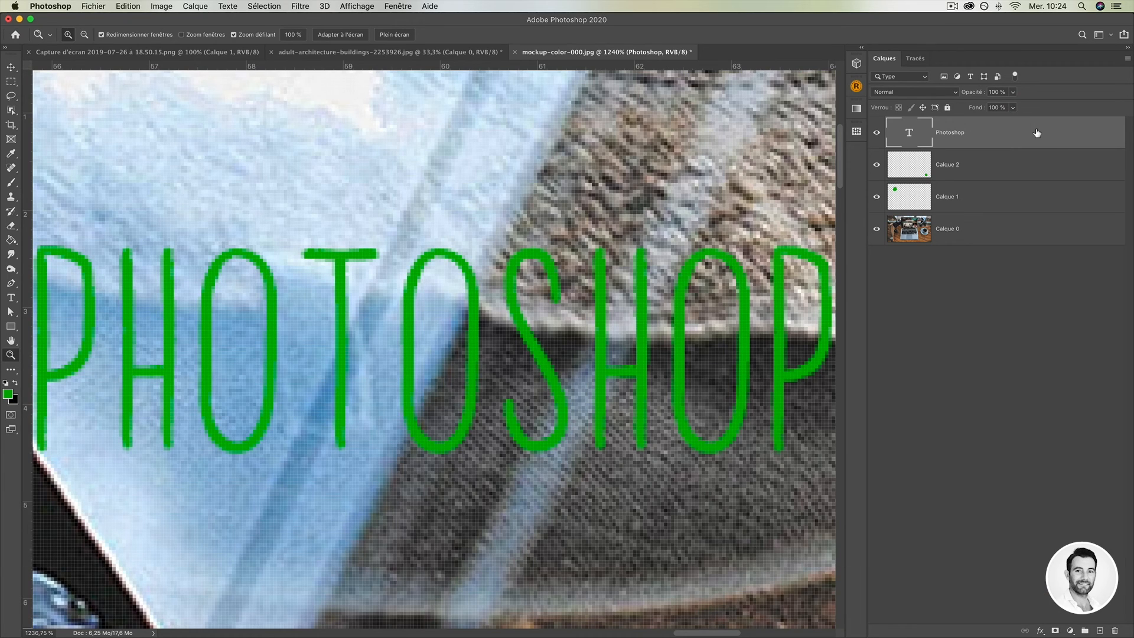
pyautogui.press('alt')
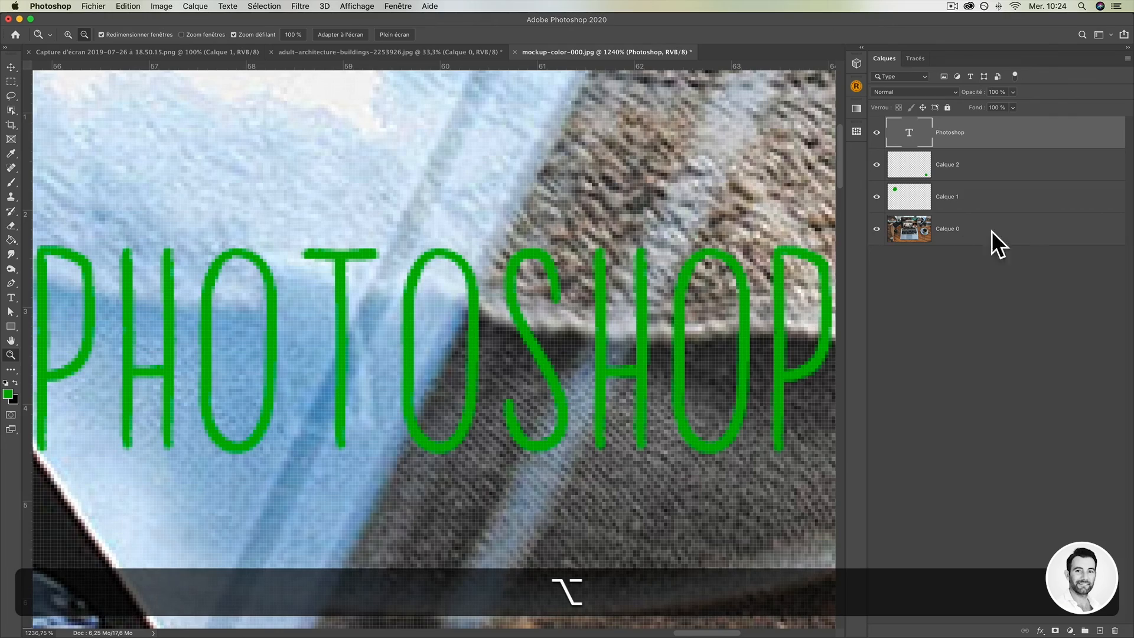
pyautogui.keyDown('alt'); pyautogui.click(1020, 232); pyautogui.keyUp('alt')
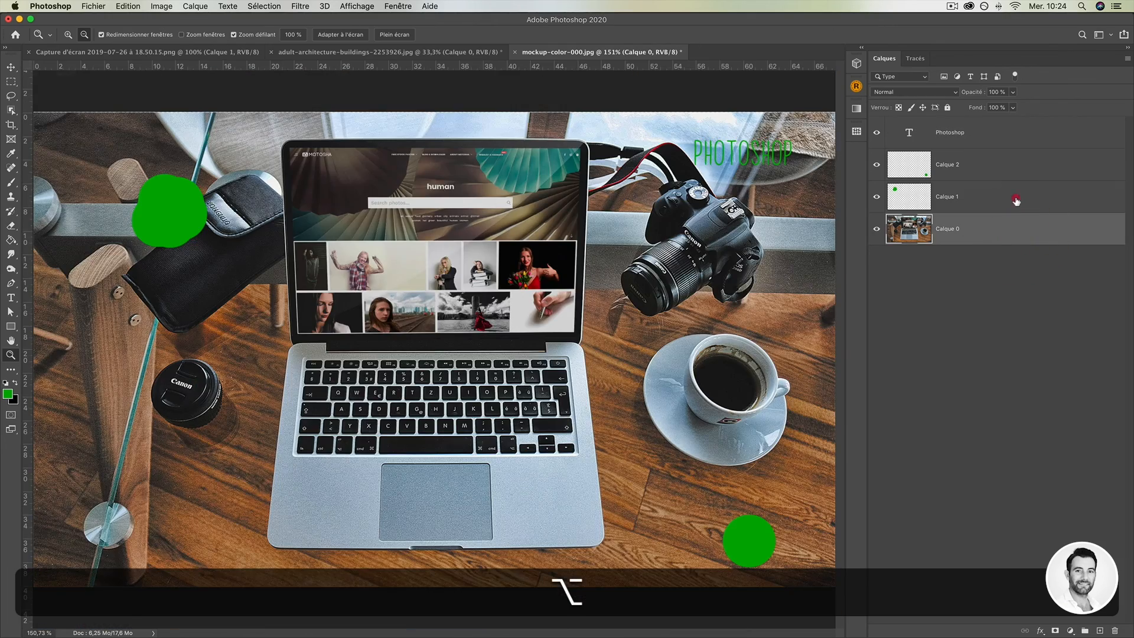
pyautogui.keyDown('alt'); pyautogui.click(1016, 202); pyautogui.keyUp('alt')
pyautogui.keyDown('alt'); pyautogui.click(998, 174); pyautogui.keyUp('alt')
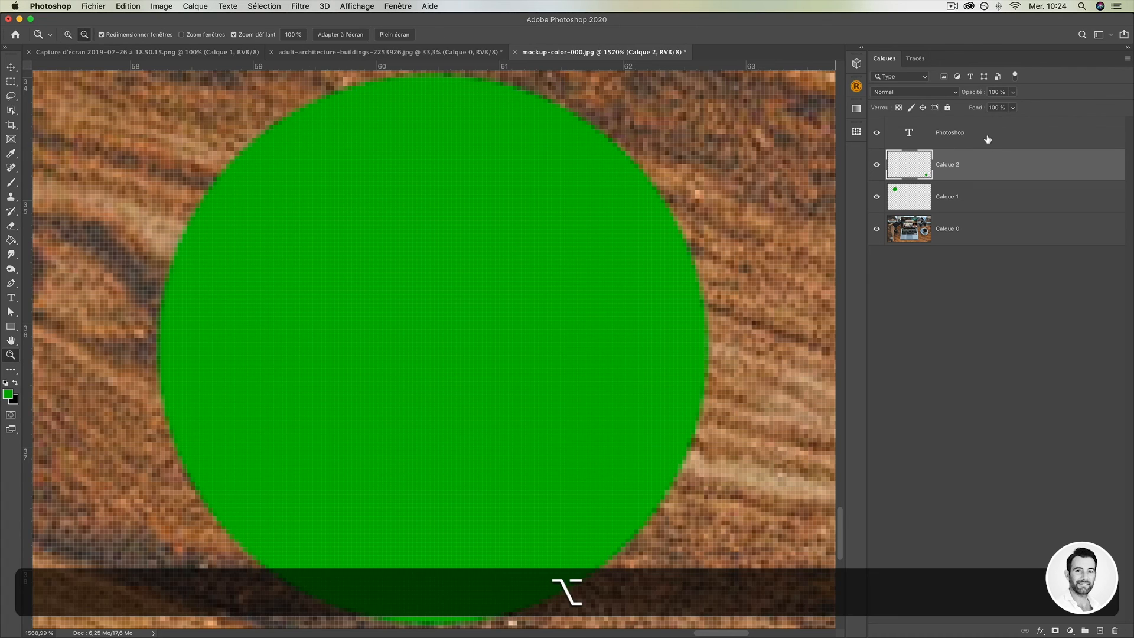
pyautogui.keyDown('alt'); pyautogui.click(1027, 137); pyautogui.keyUp('alt')
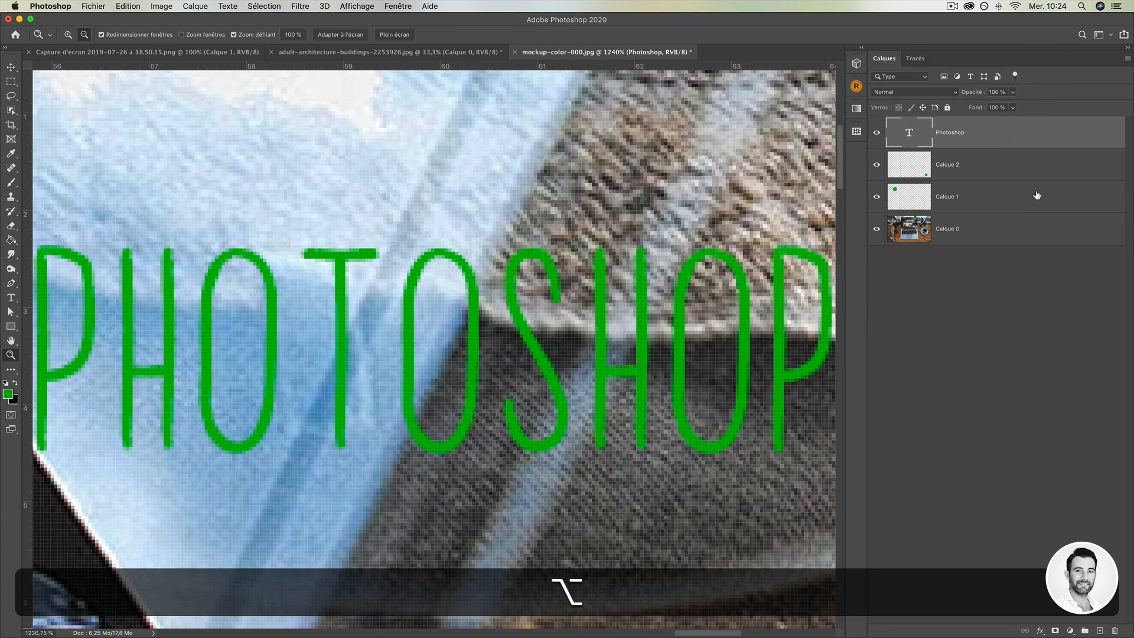
pyautogui.keyDown('alt'); pyautogui.click(1039, 200); pyautogui.keyUp('alt')
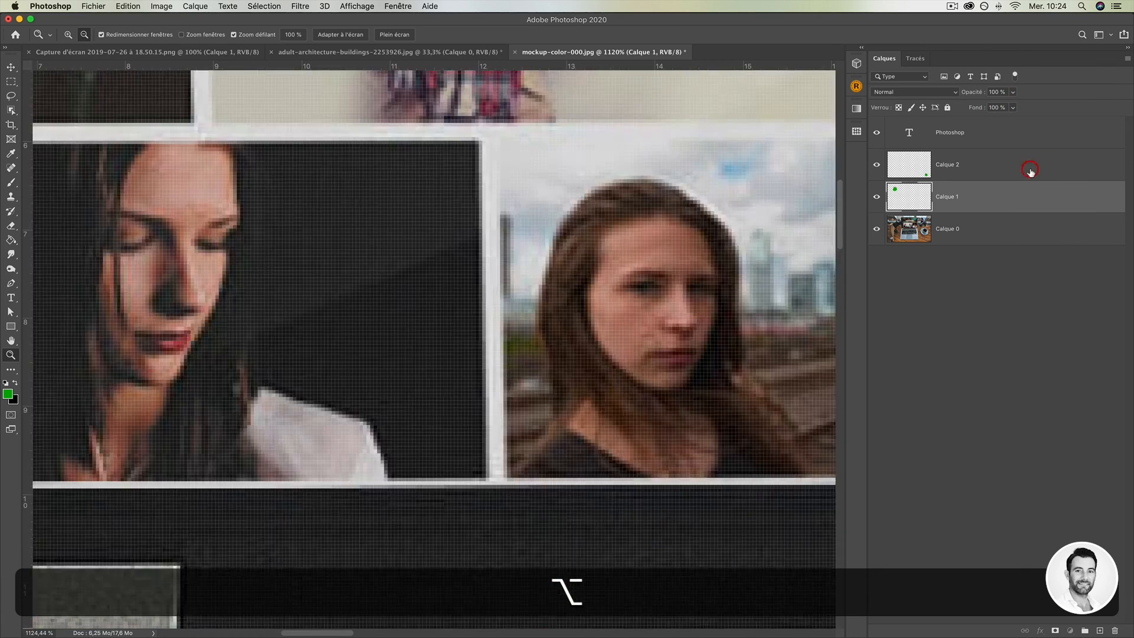
pyautogui.keyDown('alt'); pyautogui.click(1029, 172); pyautogui.keyUp('alt')
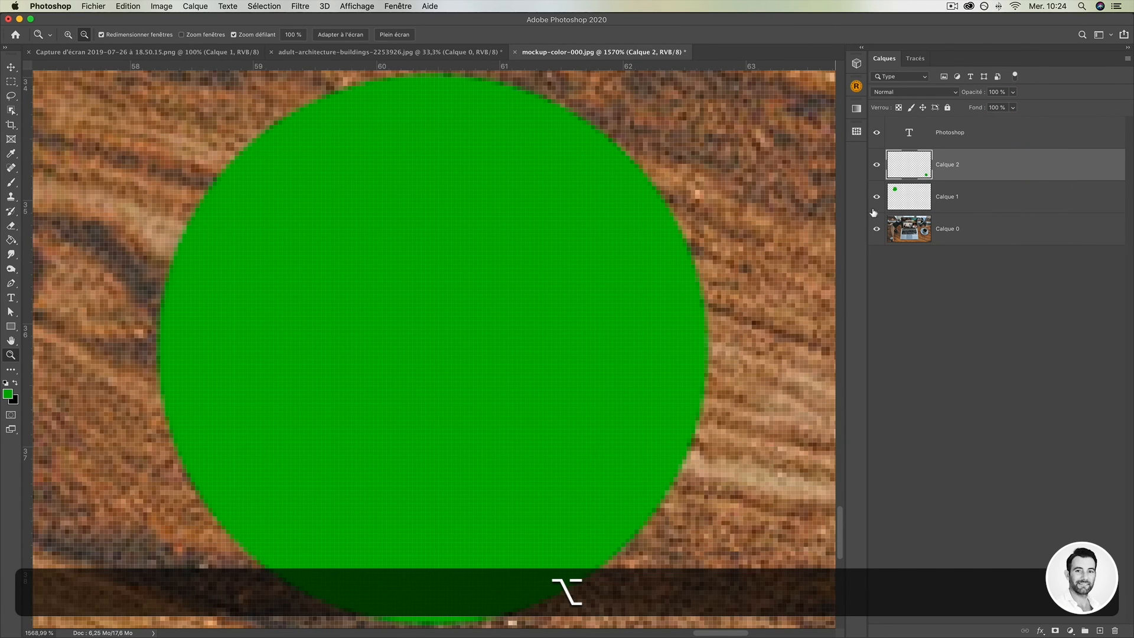
pyautogui.keyDown('alt'); pyautogui.click(1012, 233); pyautogui.keyUp('alt')
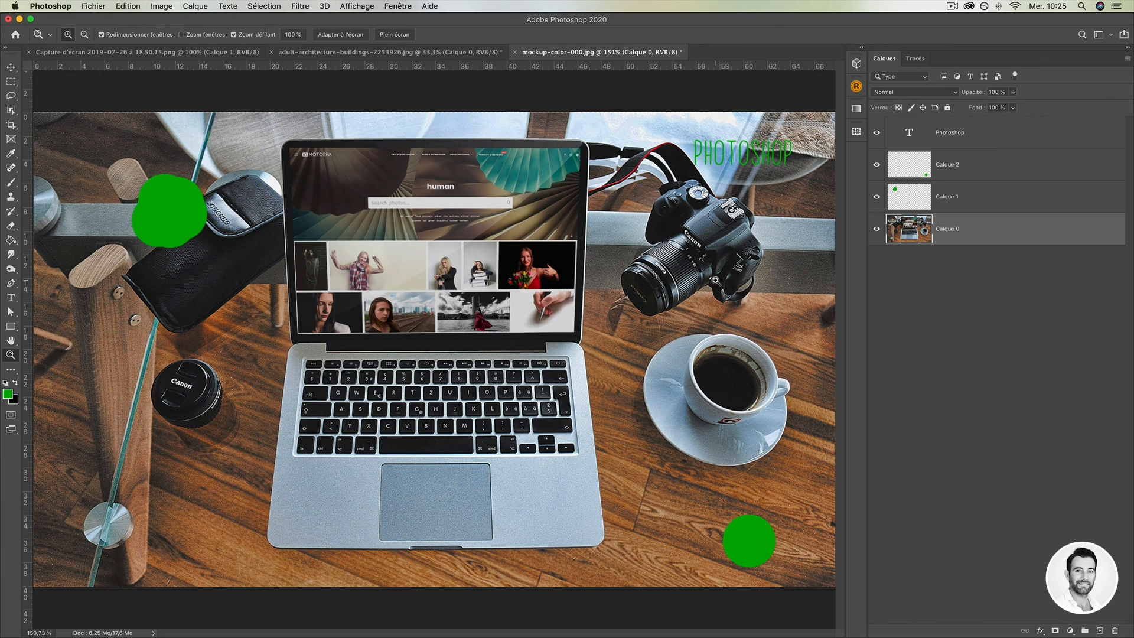
# Close all documents other than mockup-color-000.jpg without saving their changes.
pyautogui.click(93, 6)
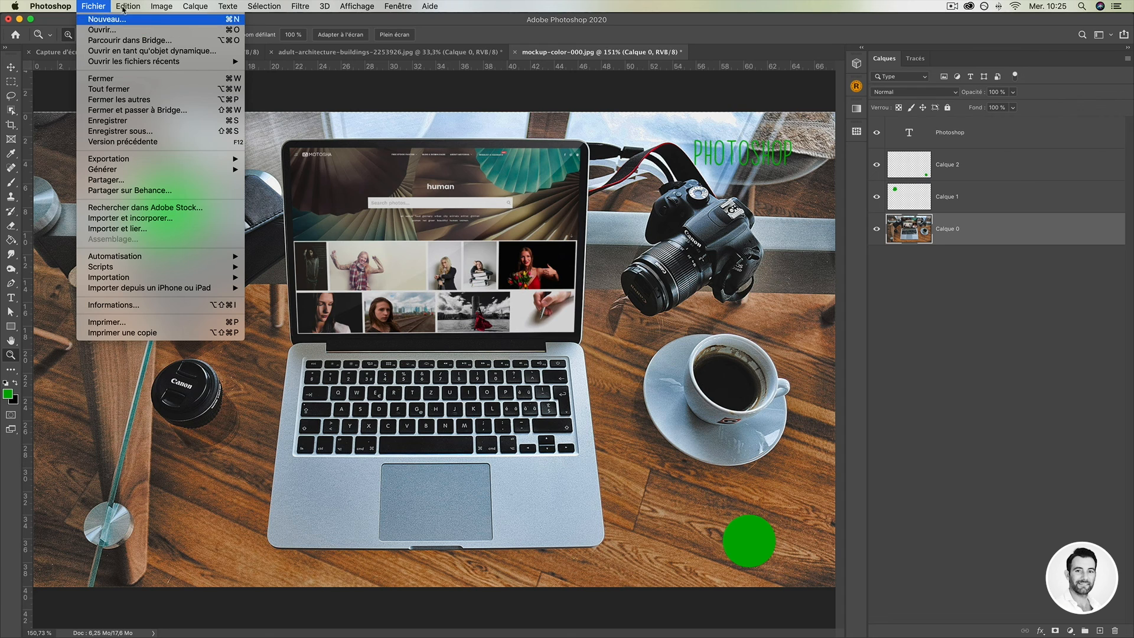
pyautogui.moveTo(127, 7)
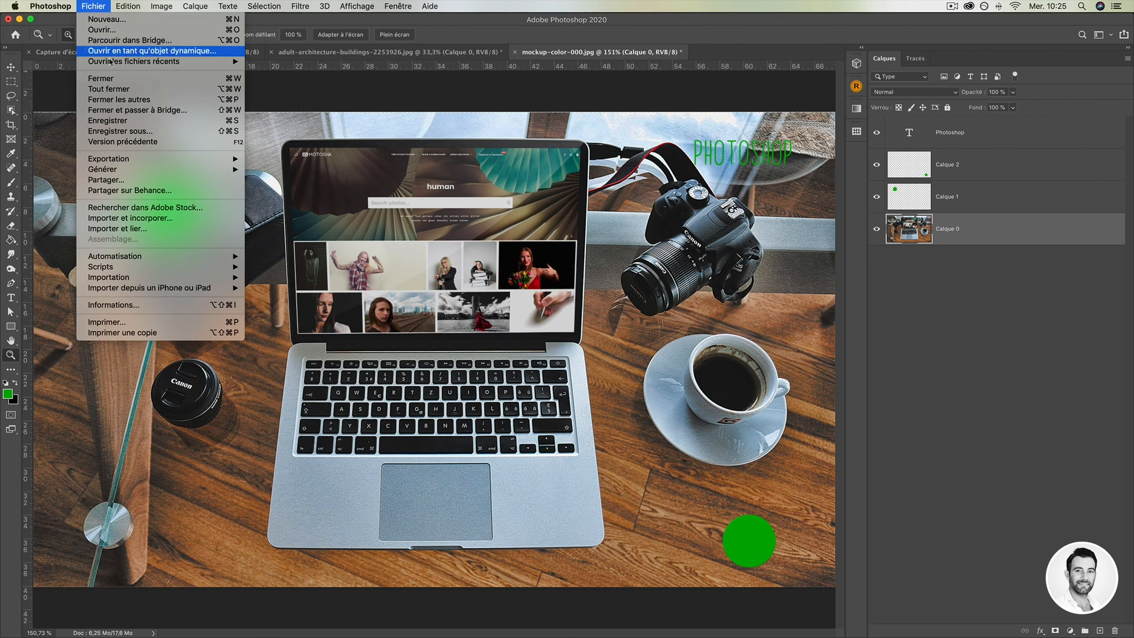
pyautogui.click(116, 101)
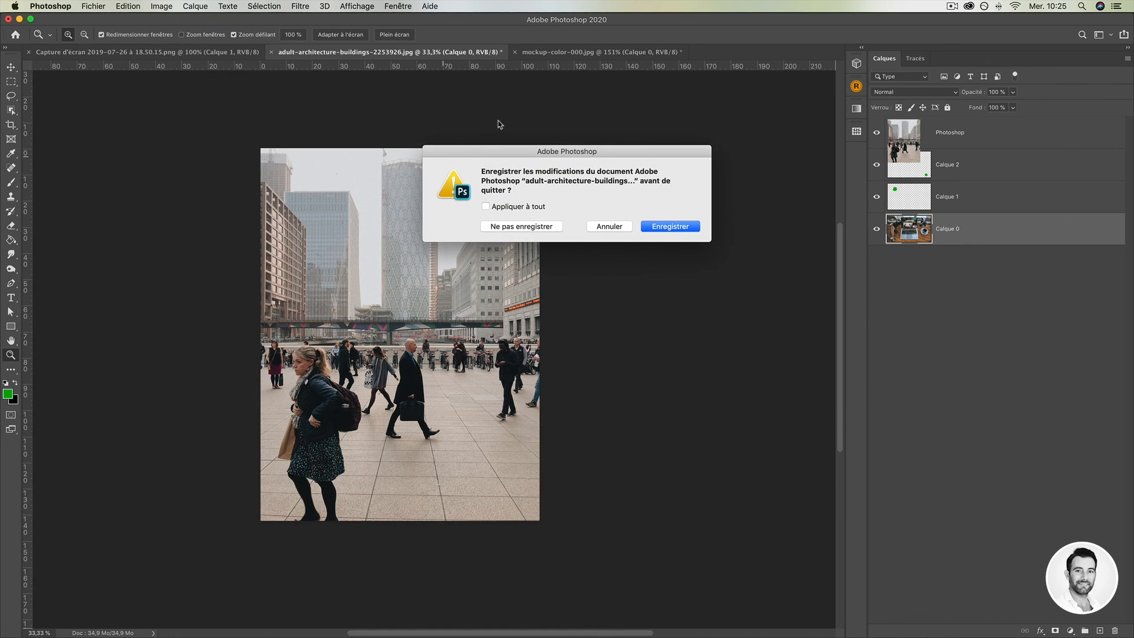
pyautogui.click(549, 228)
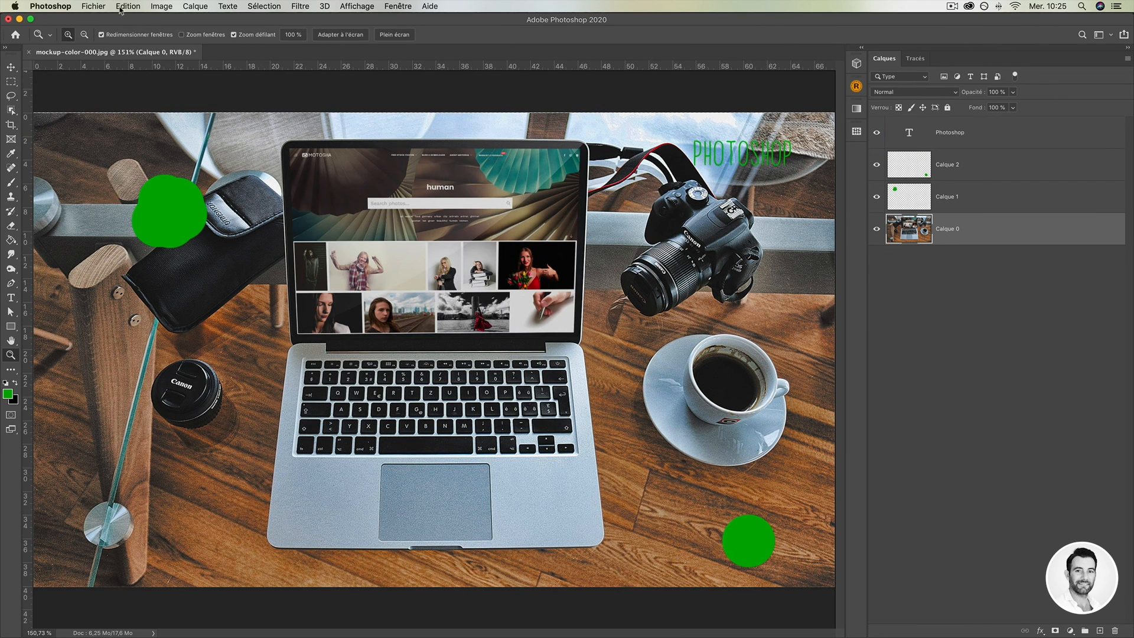
pyautogui.click(94, 6)
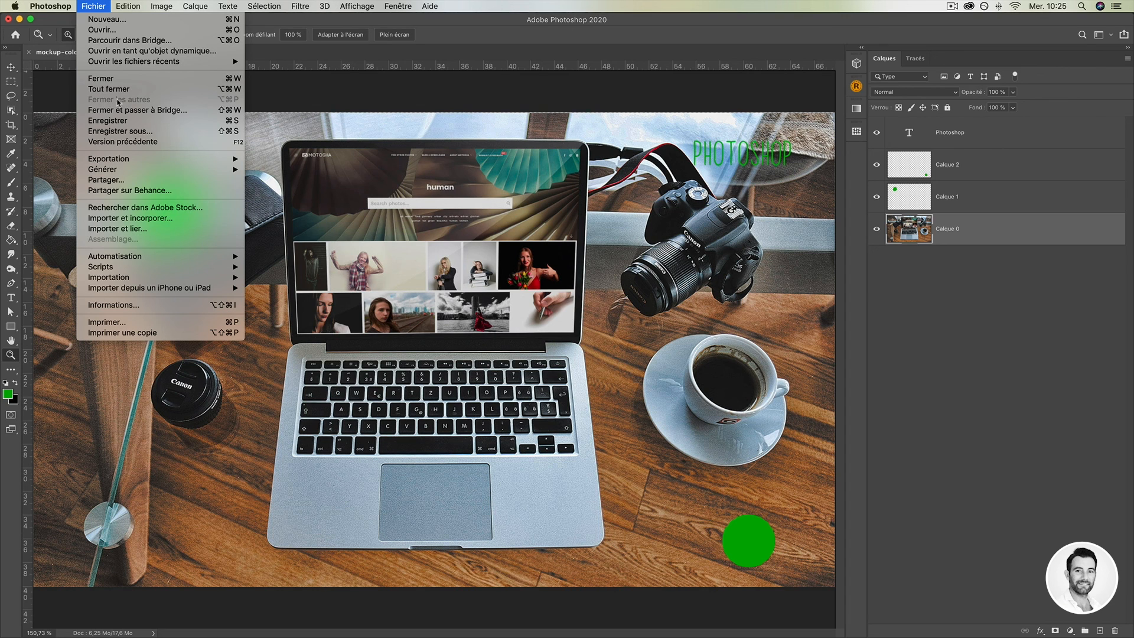
pyautogui.click(329, 59)
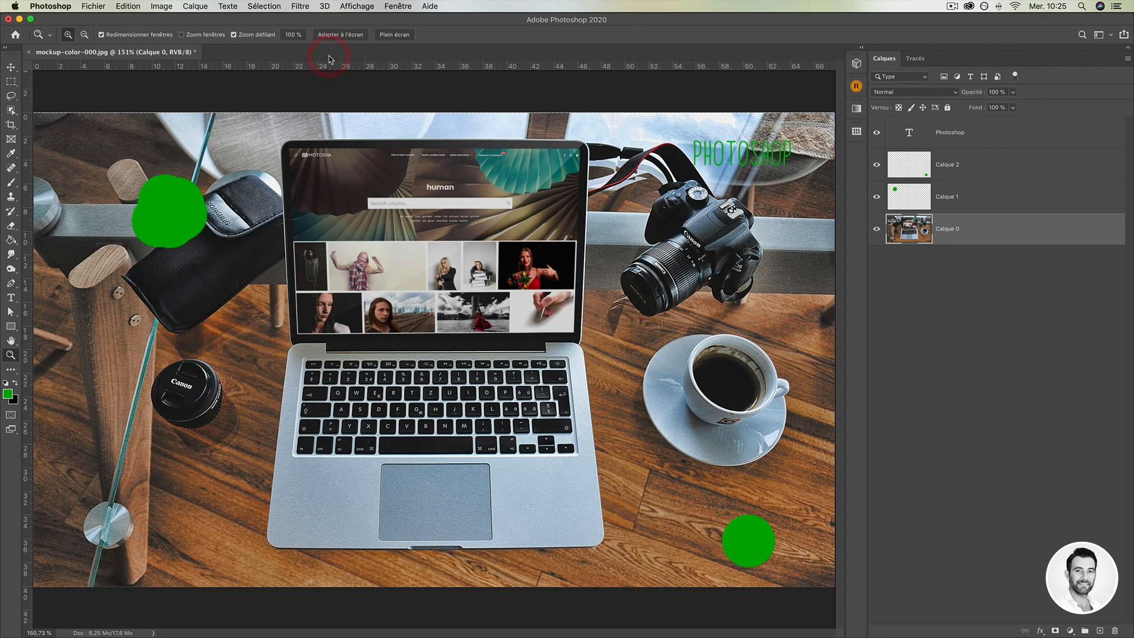
# Stop the save-location prompt from being shown again, choose saving on the computer, and view the Save As dialog's cloud option twice without saving.
pyautogui.press('shift+super+s')
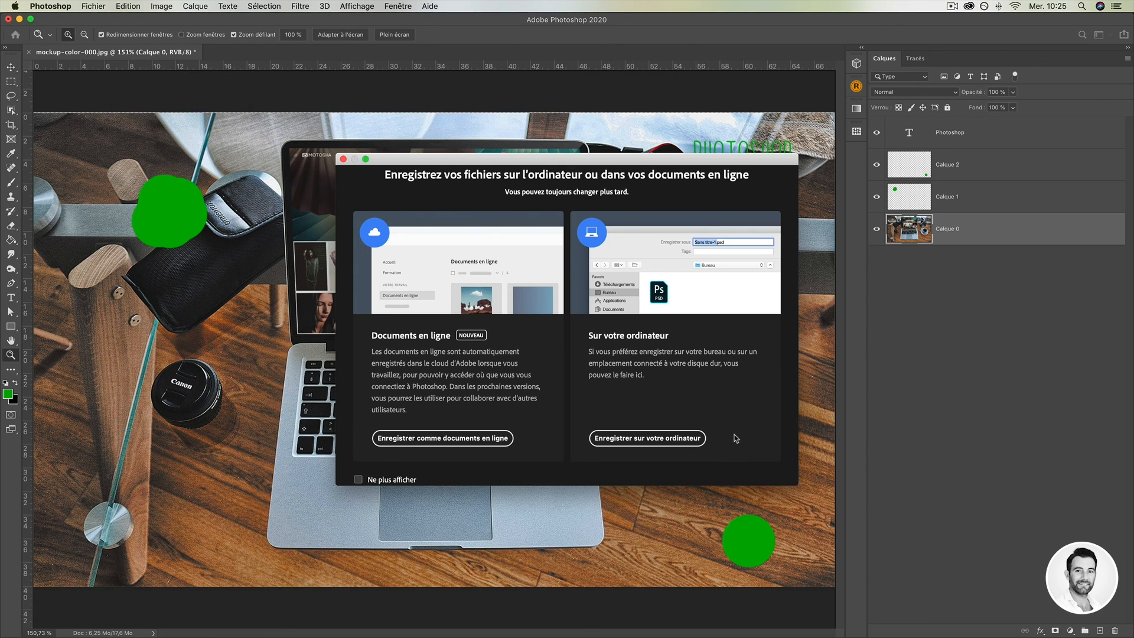
pyautogui.moveTo(444, 160); pyautogui.dragTo(382, 124)
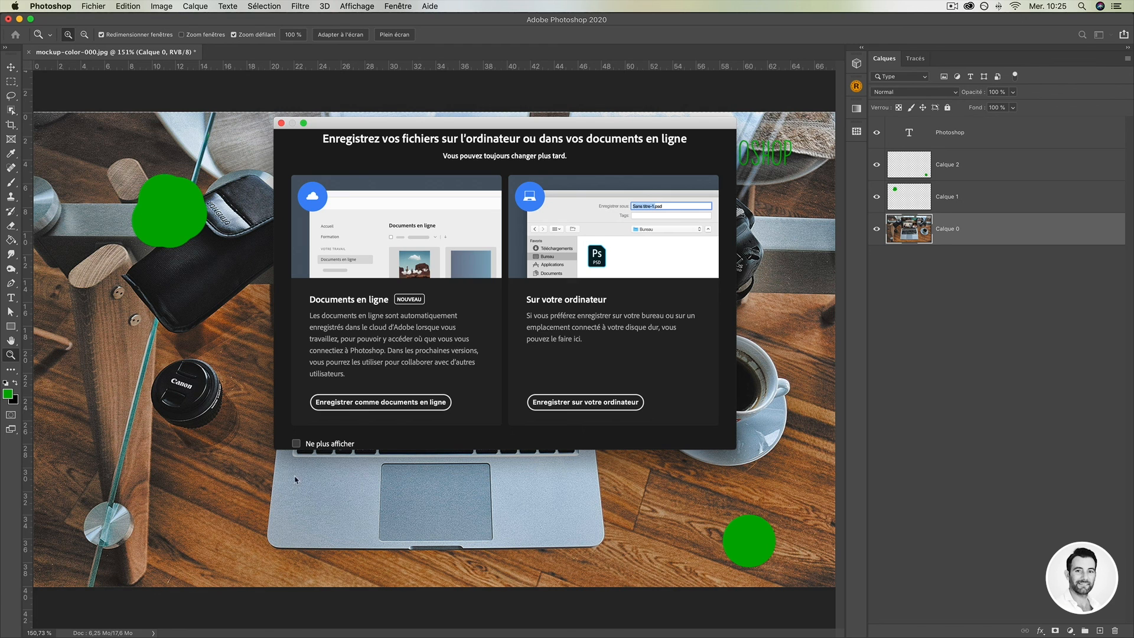
pyautogui.click(293, 445)
pyautogui.click(582, 402)
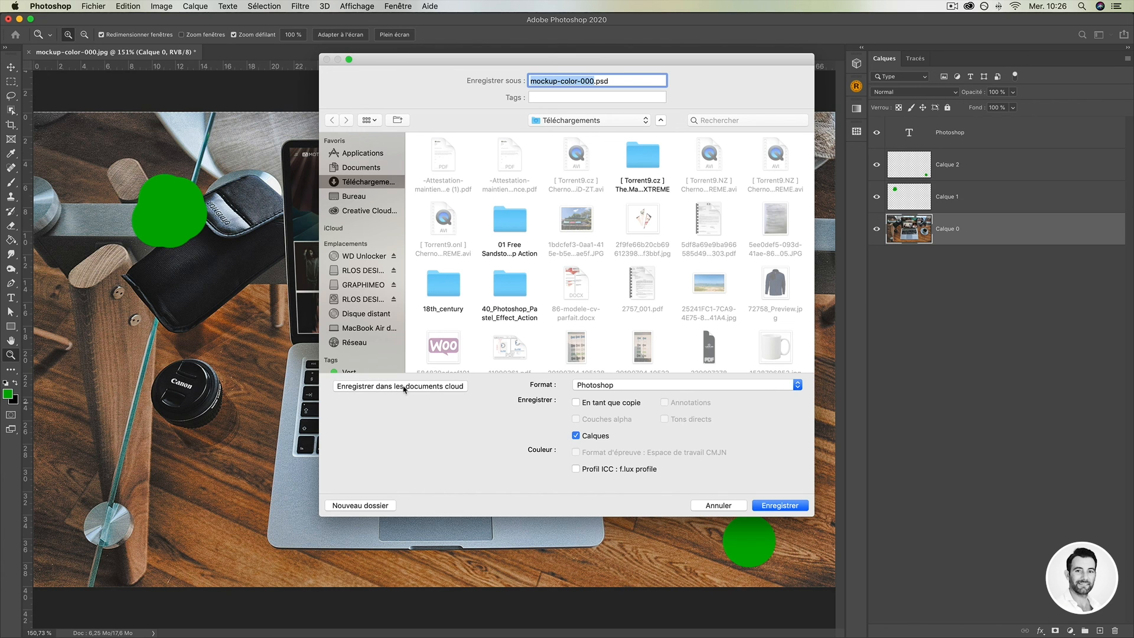
pyautogui.click(719, 506)
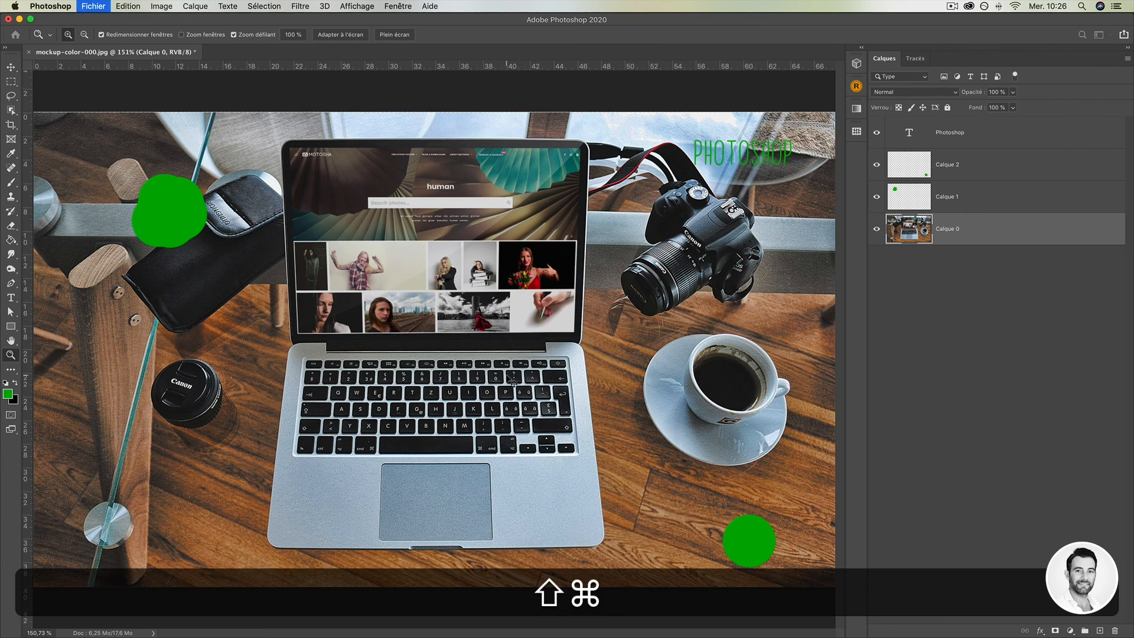
pyautogui.press('shift+super+s')
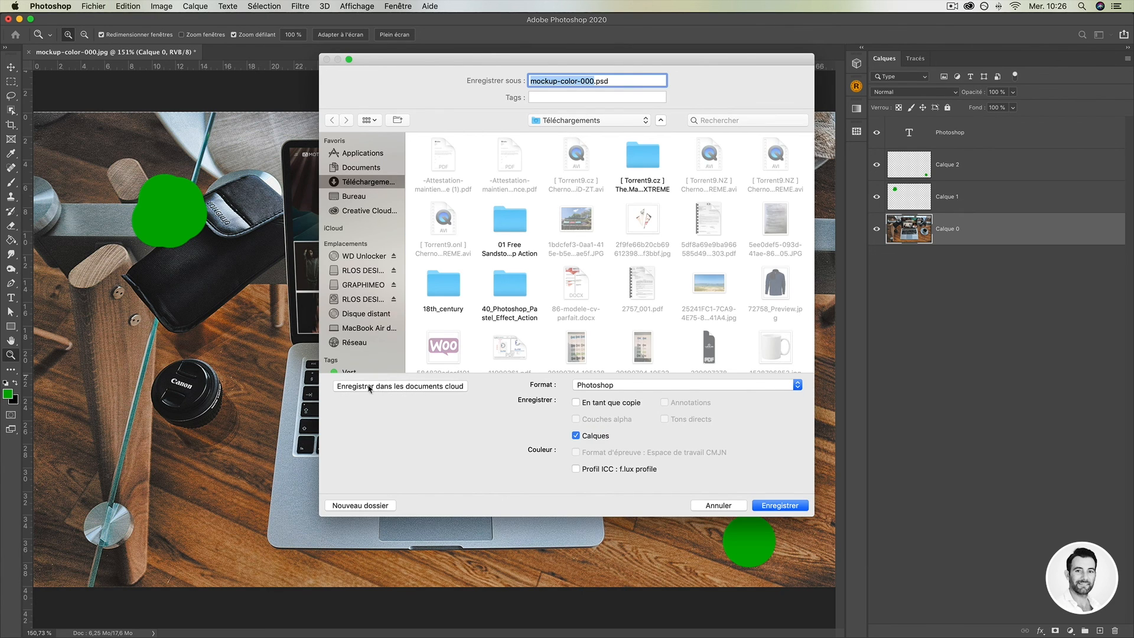
pyautogui.click(719, 506)
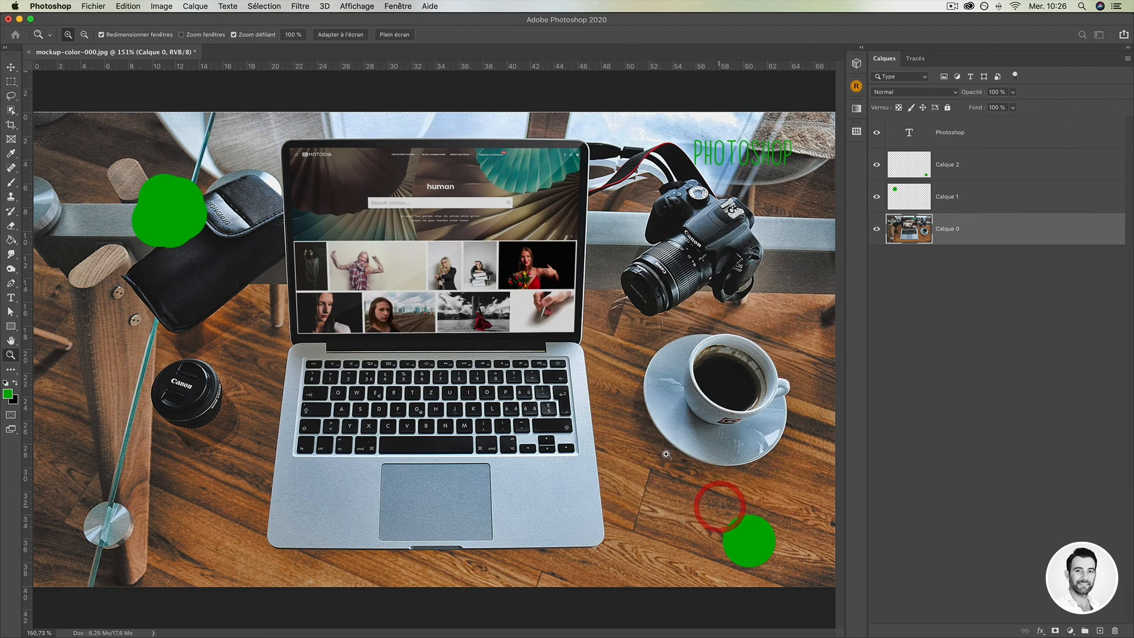